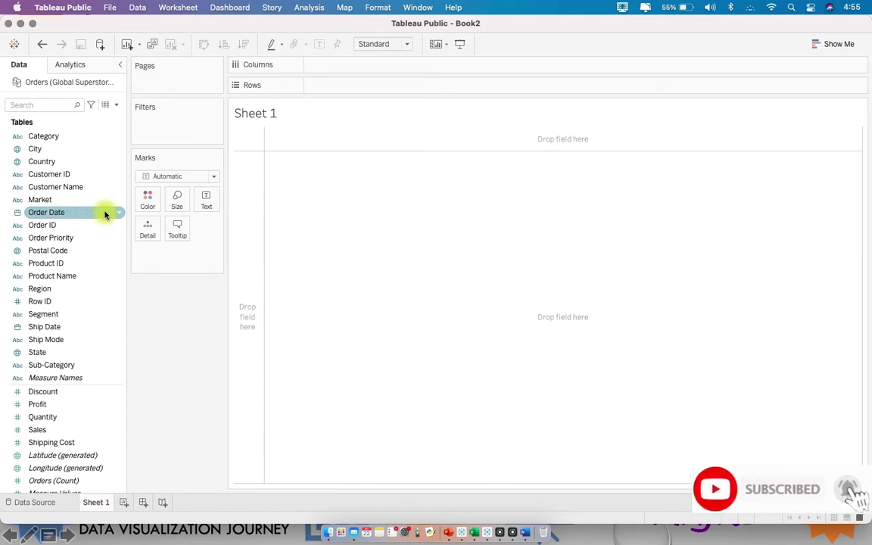
Create a calculated field and name it "MAX Date".
{"action": "left_click", "coordinate": [116, 105]}
{"action": "left_click", "coordinate": [114, 116]}
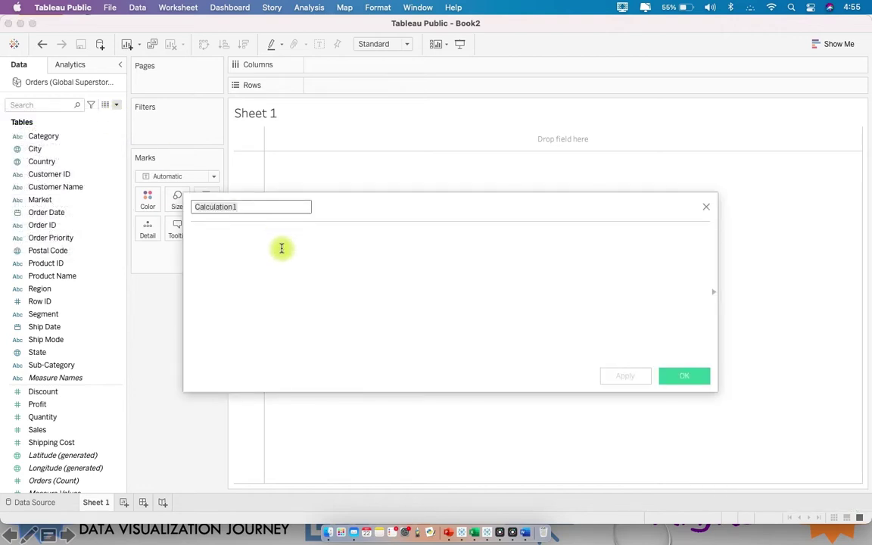
{"action": "type", "text": "MAX Daa"}
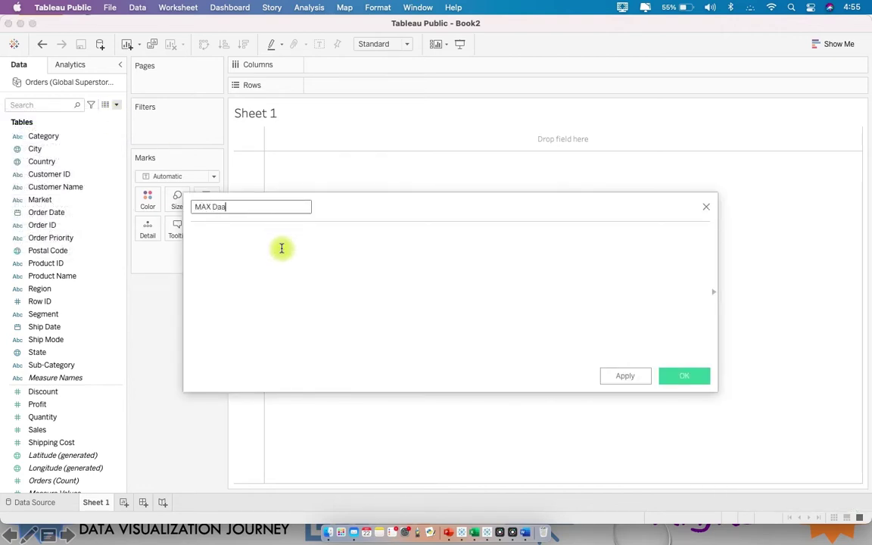
{"action": "key", "text": "BackSpace"}
{"action": "type", "text": "te"}
{"action": "key", "text": "Tab"}
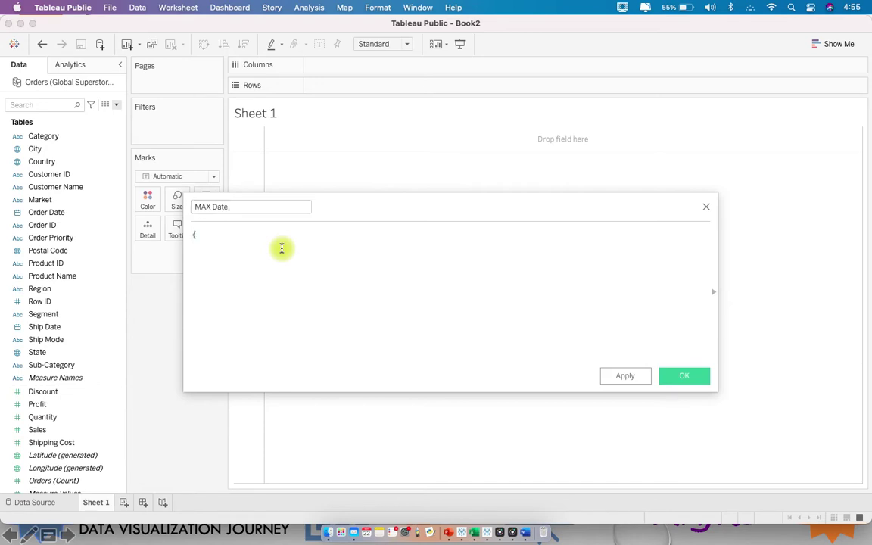
Define MAX Date with the formula {MAX([Order Date])} and save the calculation.
{"action": "type", "text": "{ma"}
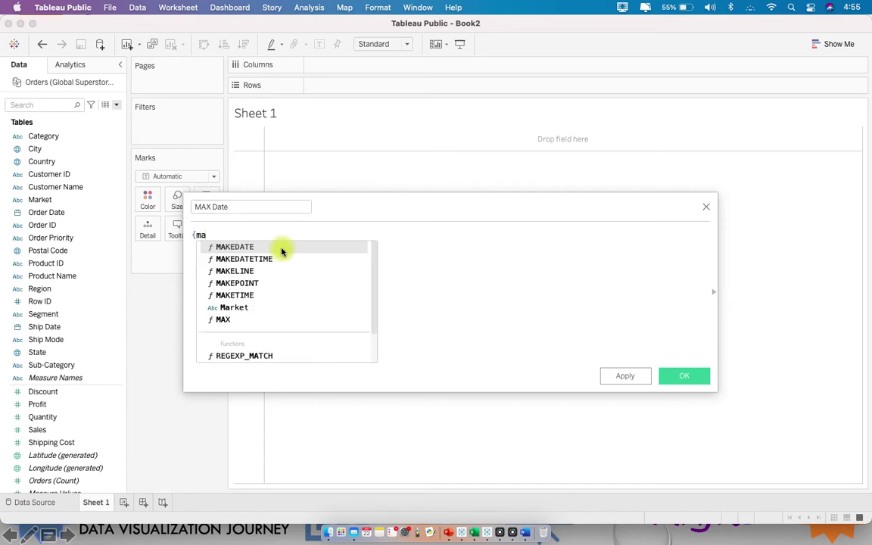
{"action": "type", "text": "x"}
{"action": "left_click", "coordinate": [282, 248]}
{"action": "type", "text": "[ord"}
{"action": "left_click", "coordinate": [281, 249]}
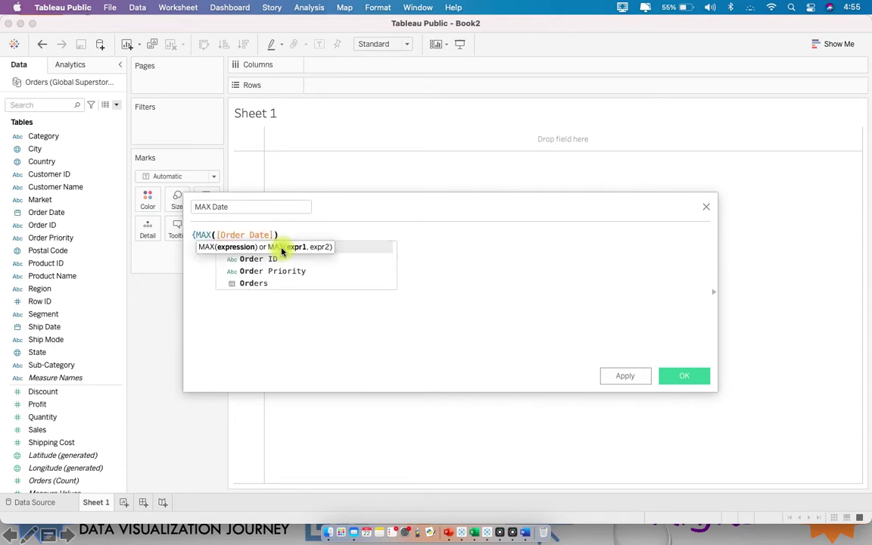
{"action": "type", "text": "}"}
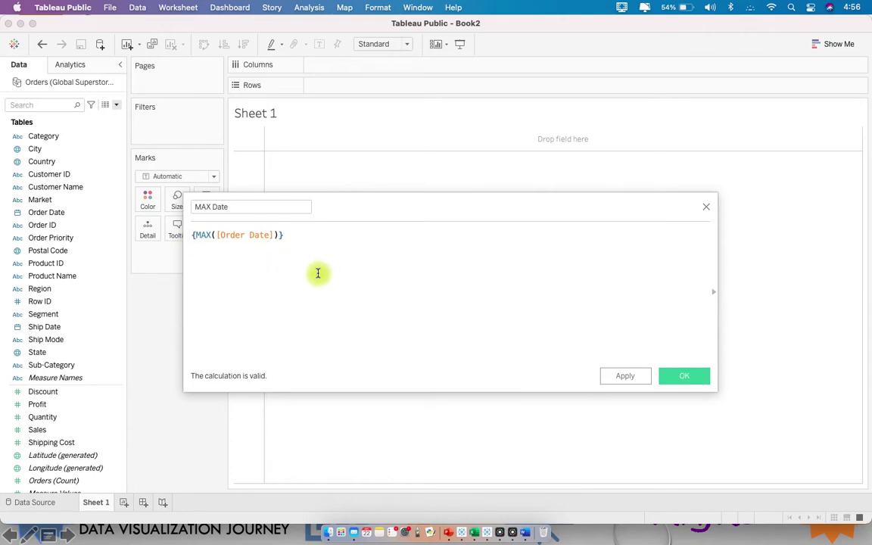
{"action": "left_click", "coordinate": [687, 384]}
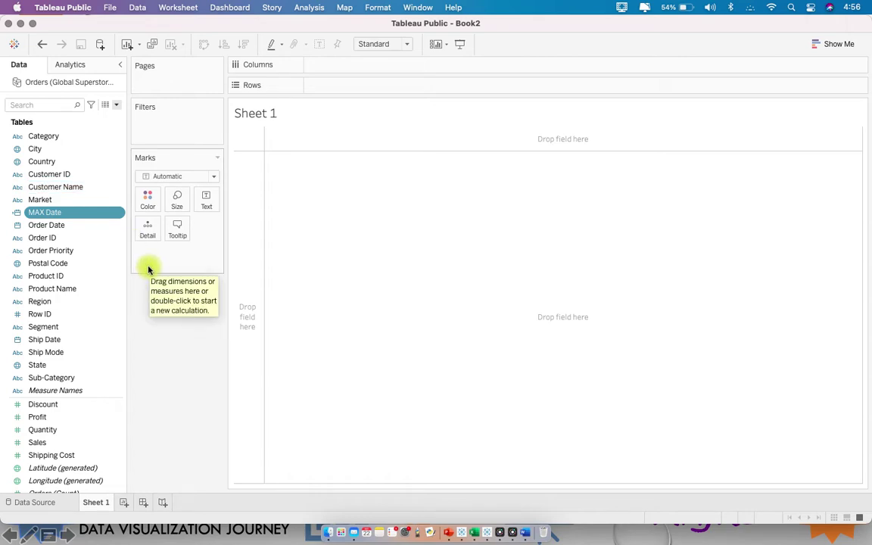
Switch to Global Superstore.xls in Excel and filter the Order Date column to September 2021 only.
{"action": "left_click", "coordinate": [470, 522]}
{"action": "left_click", "coordinate": [308, 280]}
{"action": "double_click", "coordinate": [309, 281]}
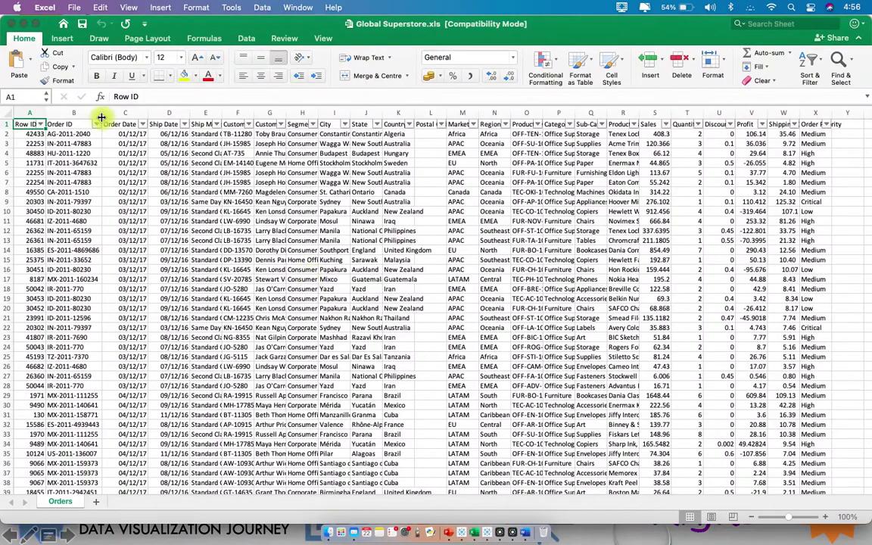
{"action": "left_click", "coordinate": [143, 124]}
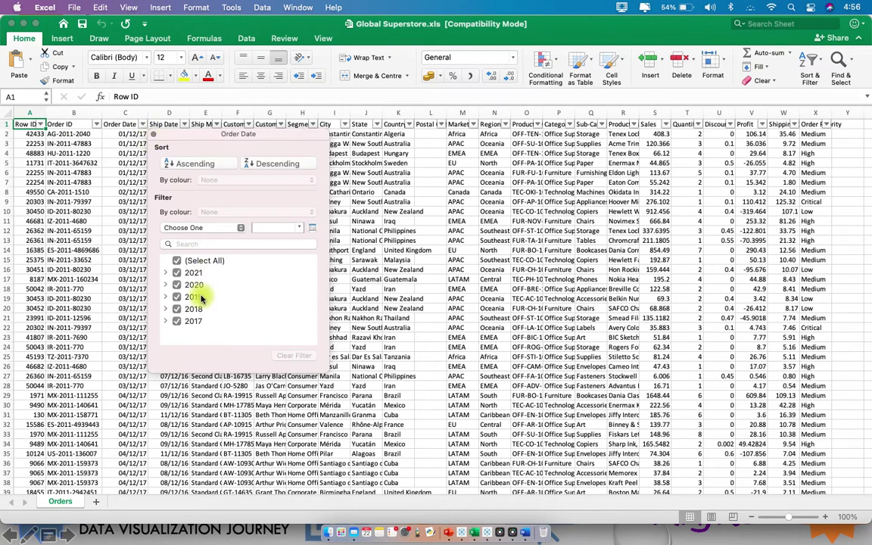
{"action": "left_click", "coordinate": [177, 261]}
{"action": "left_click", "coordinate": [165, 272]}
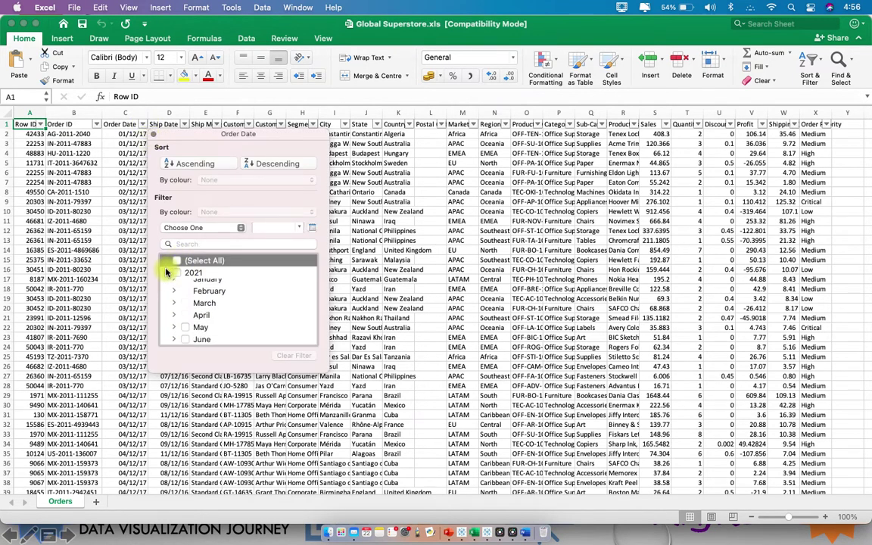
{"action": "scroll", "coordinate": [204, 310], "scroll_direction": "down", "scroll_amount": 5}
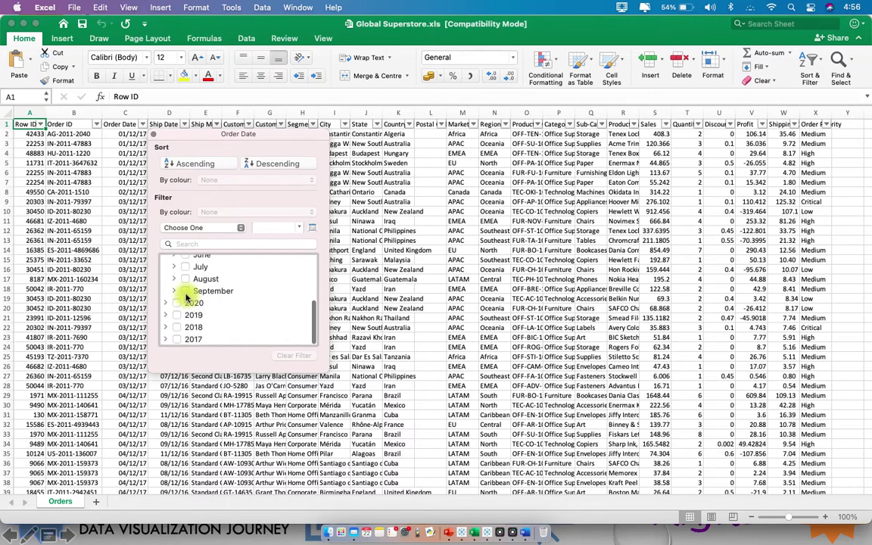
{"action": "left_click", "coordinate": [185, 290]}
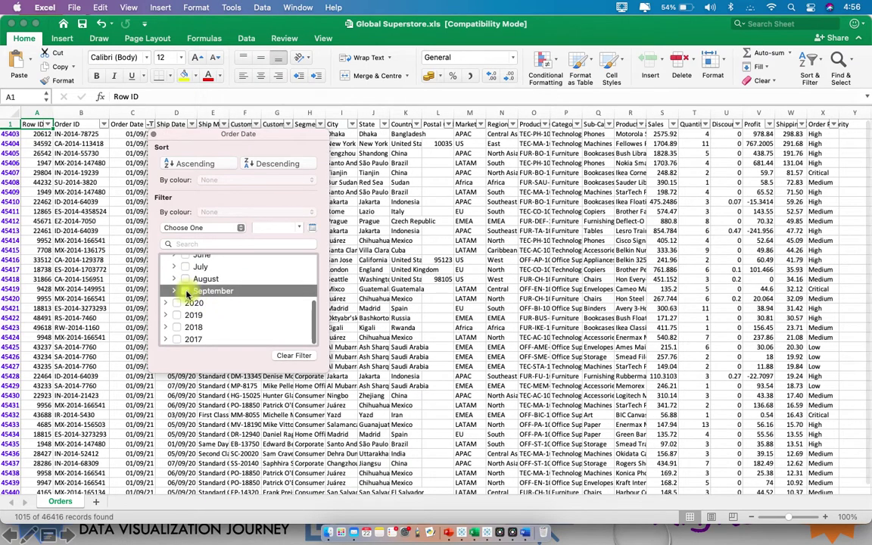
{"action": "left_click", "coordinate": [110, 168]}
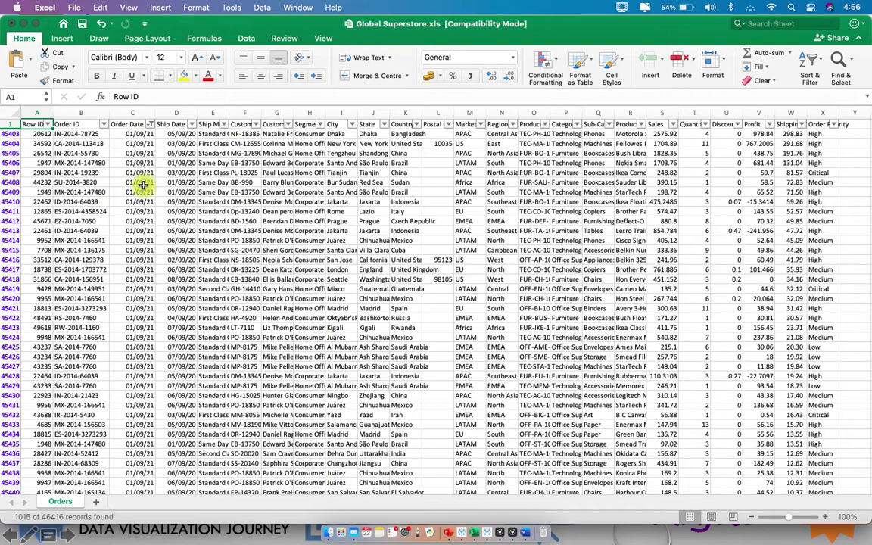
Check the last order date at the end of the September records and return to the header row.
{"action": "scroll", "coordinate": [136, 227], "scroll_direction": "down", "scroll_amount": 5}
{"action": "left_click", "coordinate": [132, 243]}
{"action": "scroll", "coordinate": [130, 243], "scroll_direction": "down", "scroll_amount": 10}
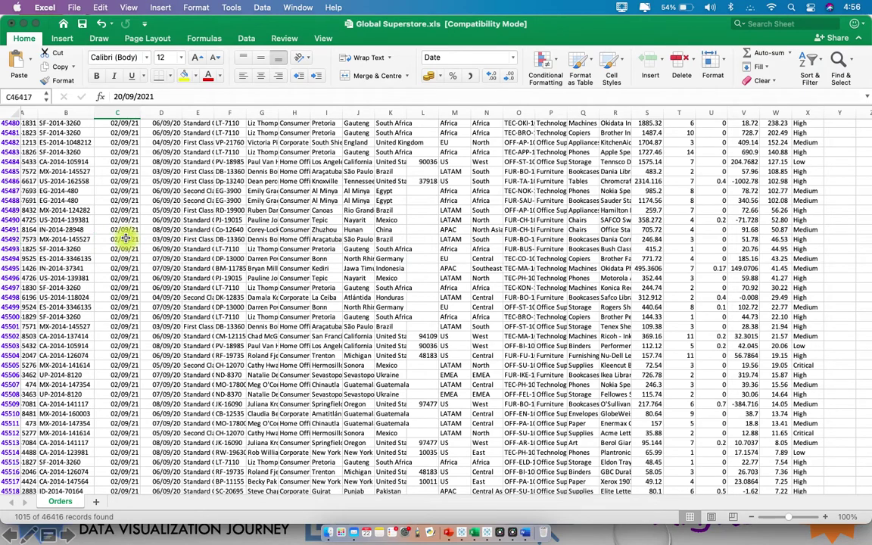
{"action": "scroll", "coordinate": [125, 238], "scroll_direction": "down", "scroll_amount": 10}
{"action": "scroll", "coordinate": [125, 238], "scroll_direction": "down", "scroll_amount": 3}
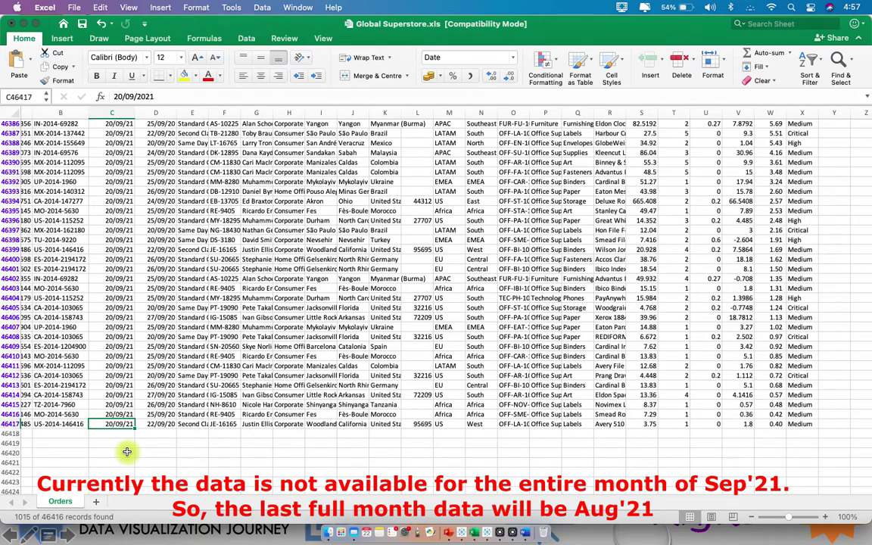
{"action": "key", "text": "super+Up"}
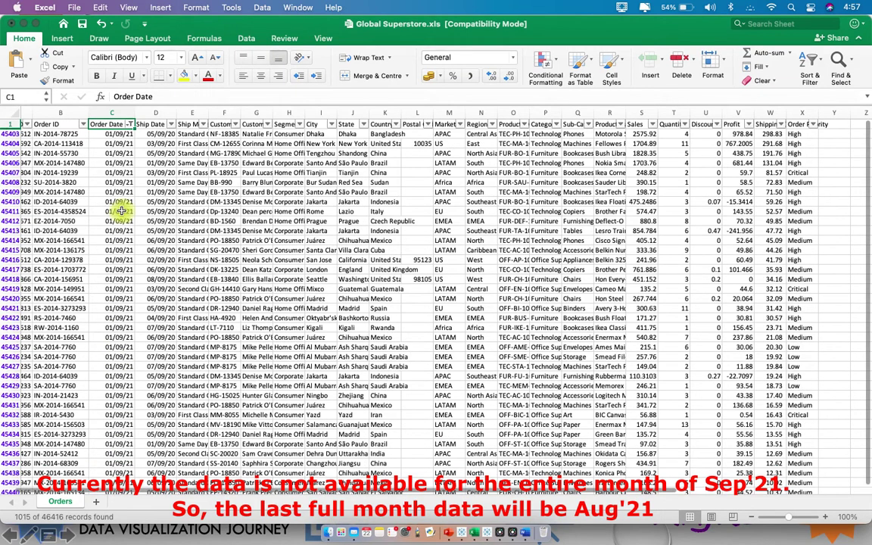
Change the Order Date filter to show only August 2021.
{"action": "left_click", "coordinate": [129, 124]}
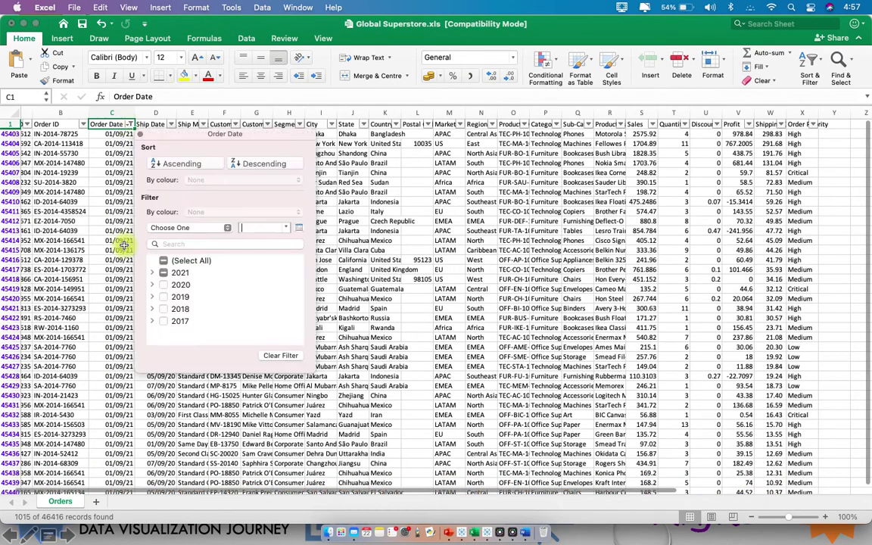
{"action": "left_click", "coordinate": [164, 273]}
{"action": "left_click", "coordinate": [152, 273]}
{"action": "scroll", "coordinate": [189, 304], "scroll_direction": "down", "scroll_amount": 3}
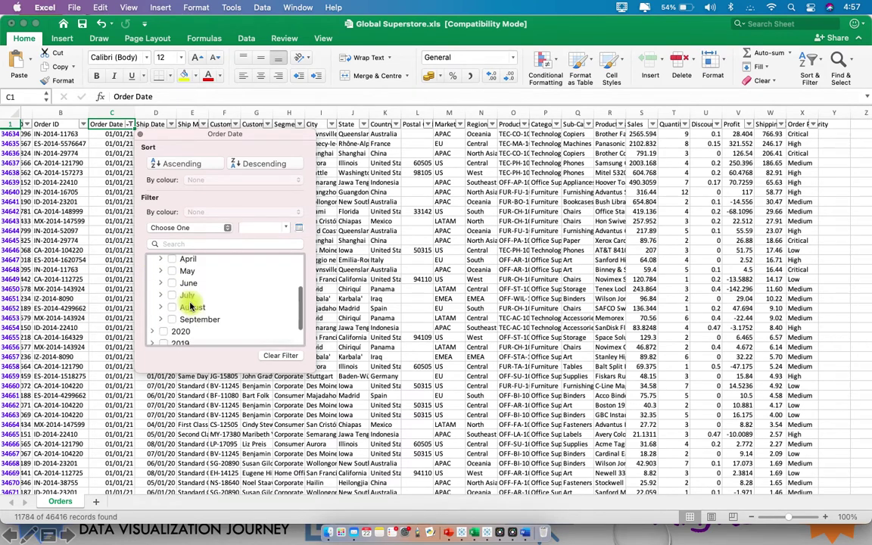
{"action": "scroll", "coordinate": [186, 312], "scroll_direction": "up", "scroll_amount": 1}
{"action": "left_click", "coordinate": [172, 320]}
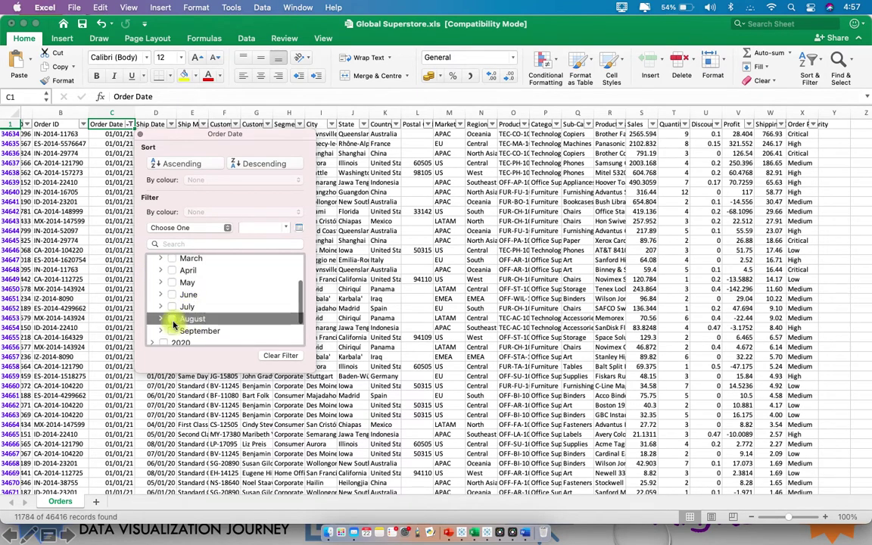
{"action": "left_click", "coordinate": [117, 168]}
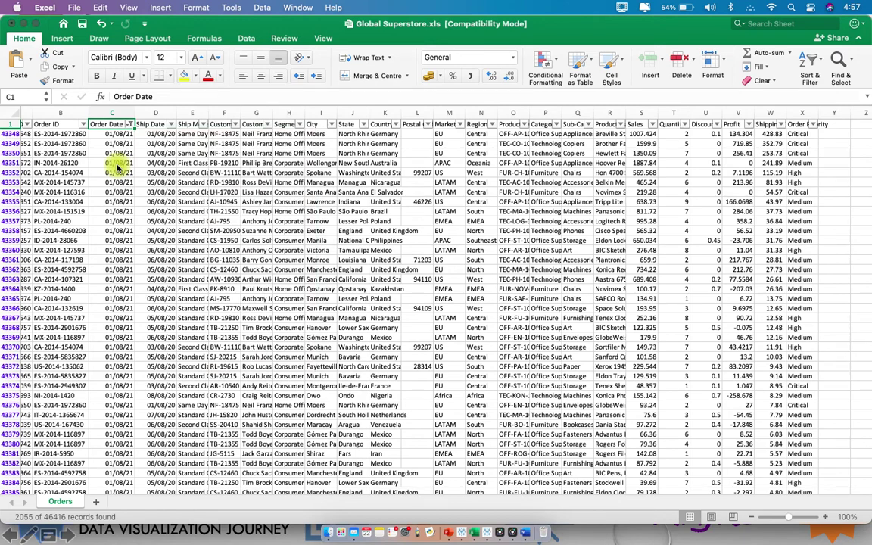
Go to the end of the August records and check the last order date.
{"action": "left_click", "coordinate": [116, 164]}
{"action": "key", "text": "ctrl+Down"}
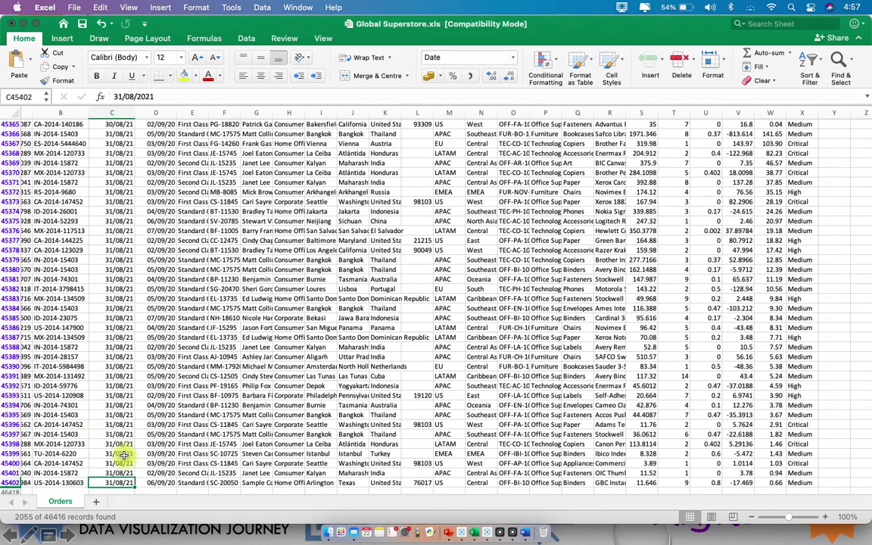
{"action": "scroll", "coordinate": [121, 386], "scroll_direction": "down", "scroll_amount": 3}
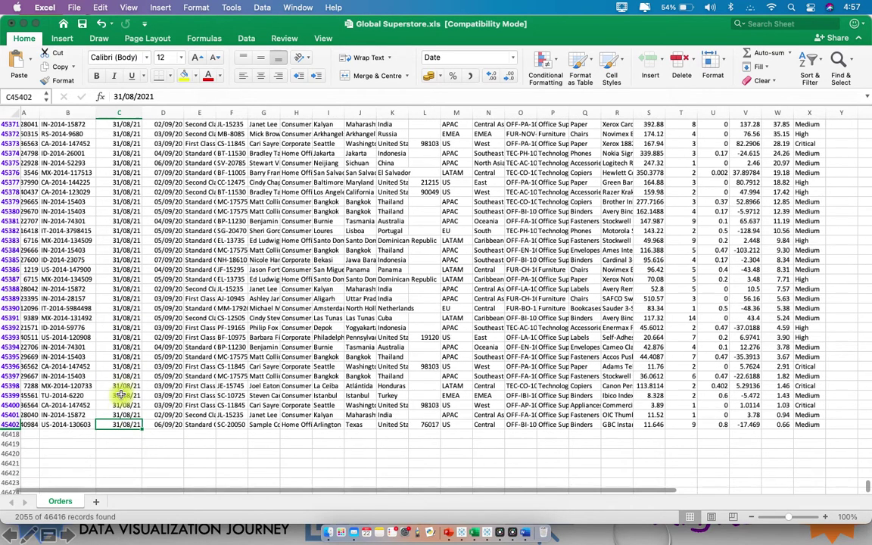
Return to Tableau Public and create a calculated field named "Last Day of Last Full Month".
{"action": "left_click", "coordinate": [26, 24]}
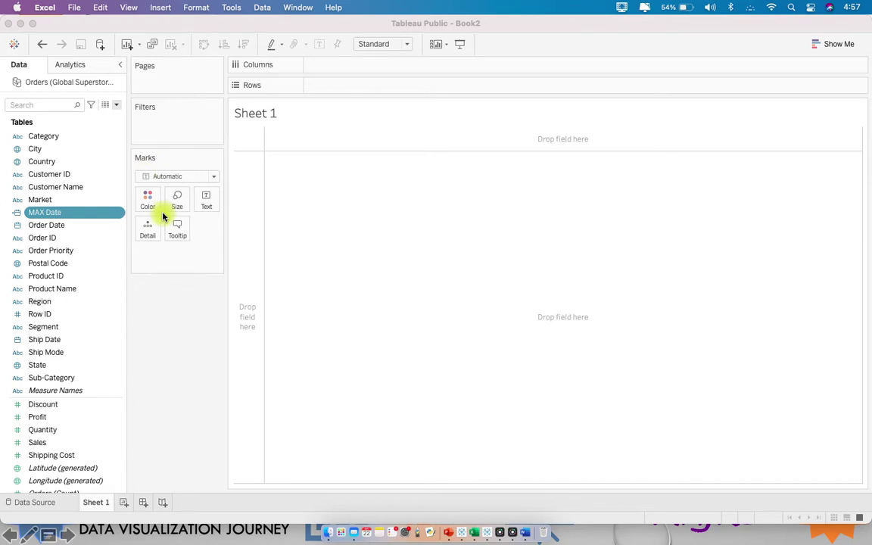
{"action": "left_click", "coordinate": [117, 106]}
{"action": "left_click", "coordinate": [106, 117]}
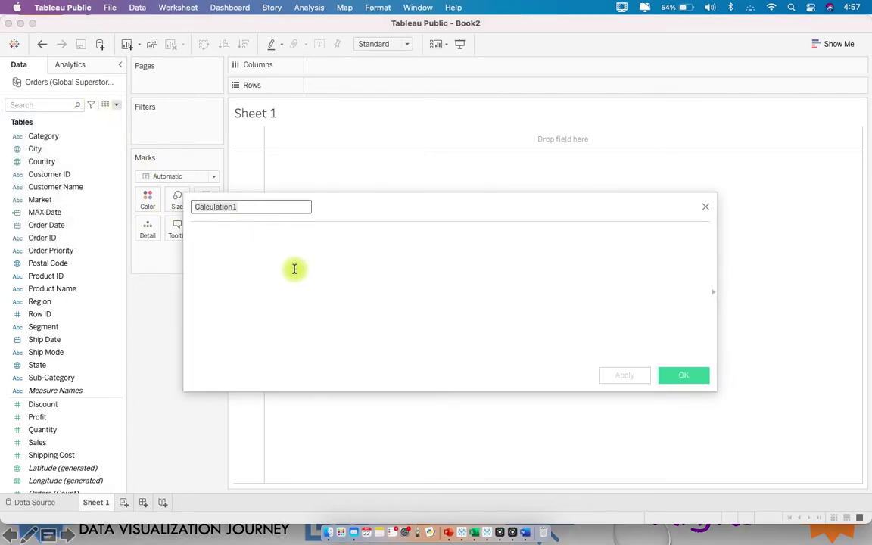
{"action": "type", "text": "Last Day of "}
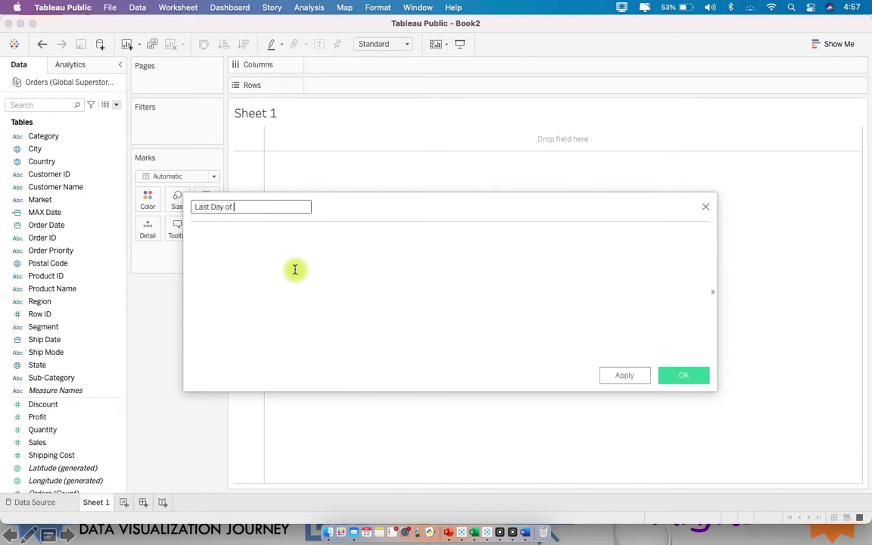
{"action": "type", "text": "Last Full Mon"}
Begin the formula of Last Day of Last Full Month with the DATETRUNC function.
{"action": "left_click", "coordinate": [328, 246]}
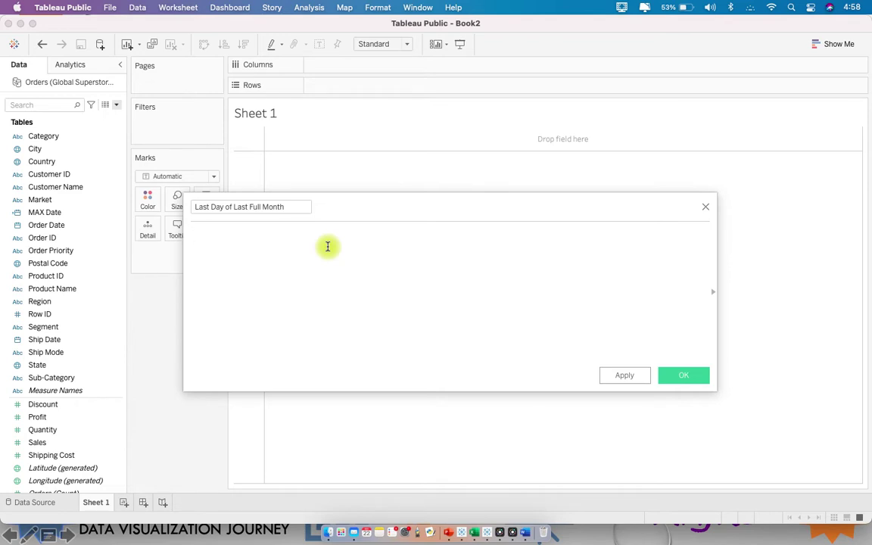
{"action": "left_click", "coordinate": [328, 246]}
{"action": "type", "text": "DATE"}
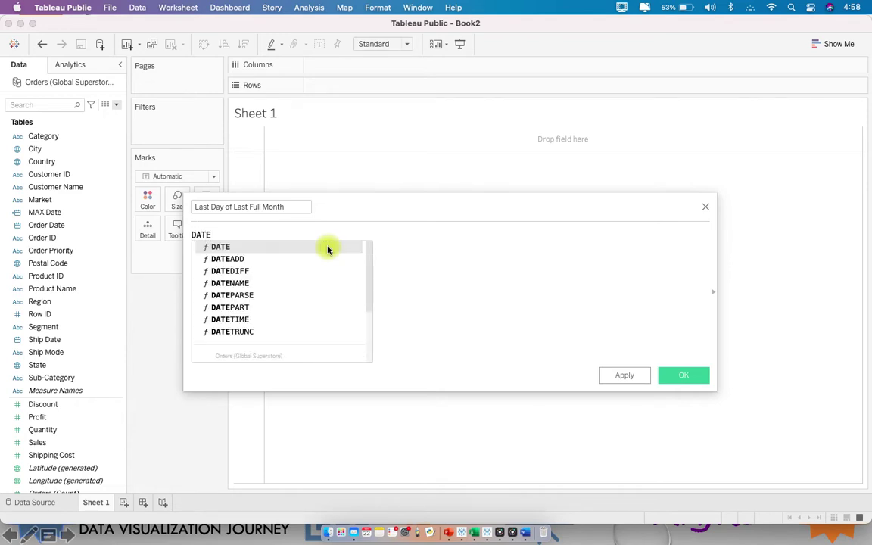
{"action": "type", "text": "T"}
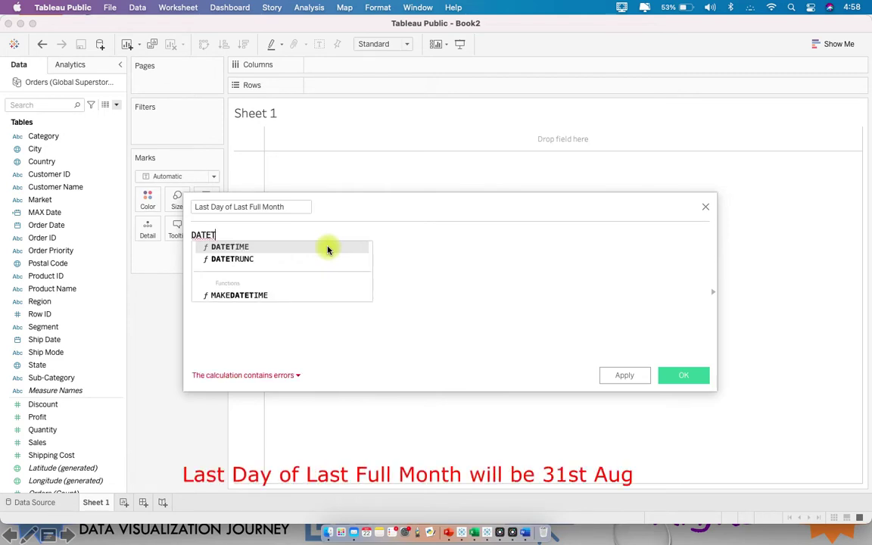
{"action": "key", "text": "Down"}
{"action": "key", "text": "Return"}
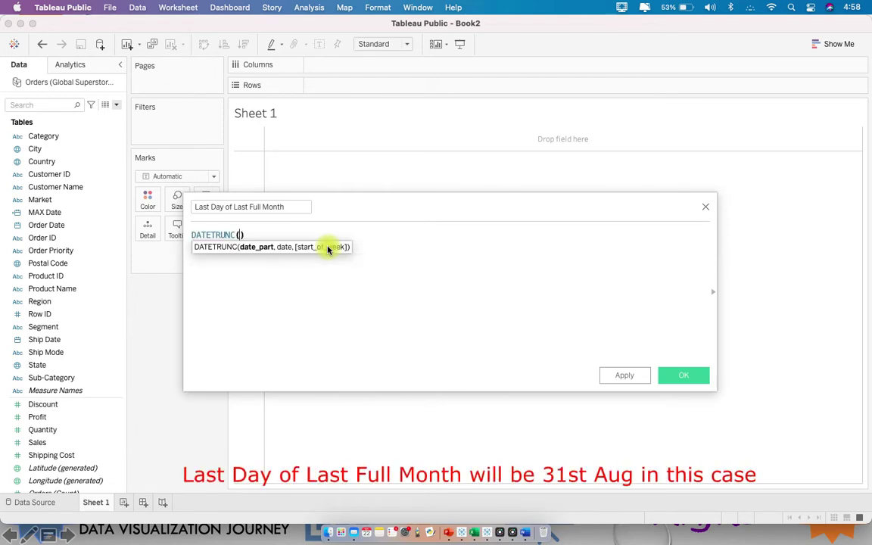
Reposition the calculation editor and read the DATETRUNC description and example in the function reference.
{"action": "left_click_drag", "start_coordinate": [374, 198], "coordinate": [228, 112]}
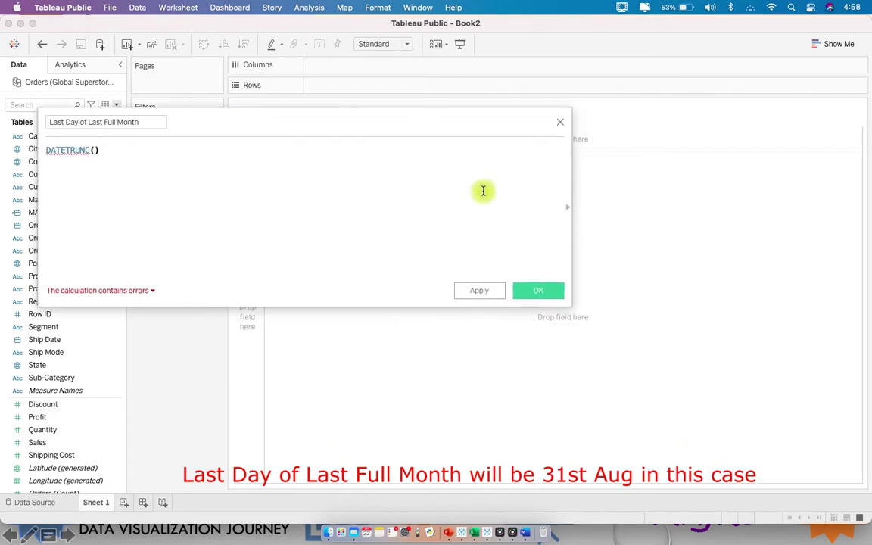
{"action": "left_click", "coordinate": [566, 209]}
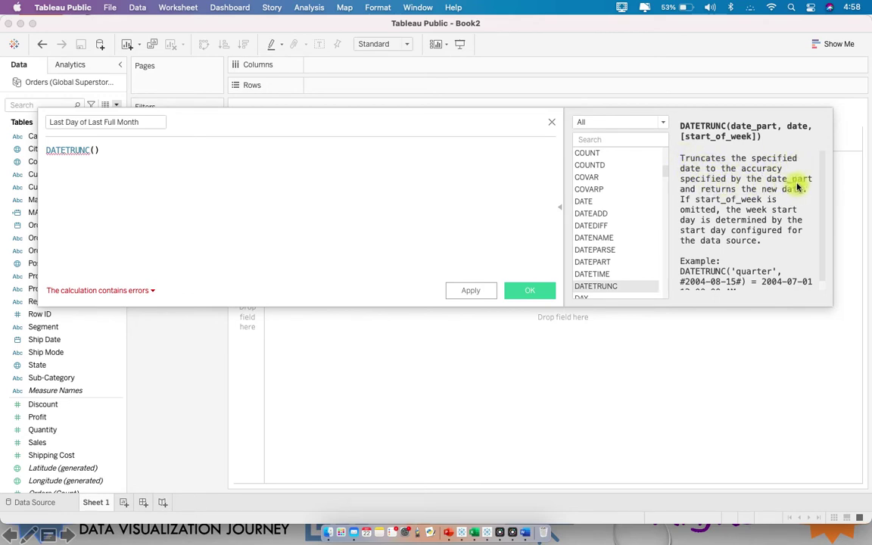
{"action": "scroll", "coordinate": [755, 258], "scroll_direction": "down", "scroll_amount": 1}
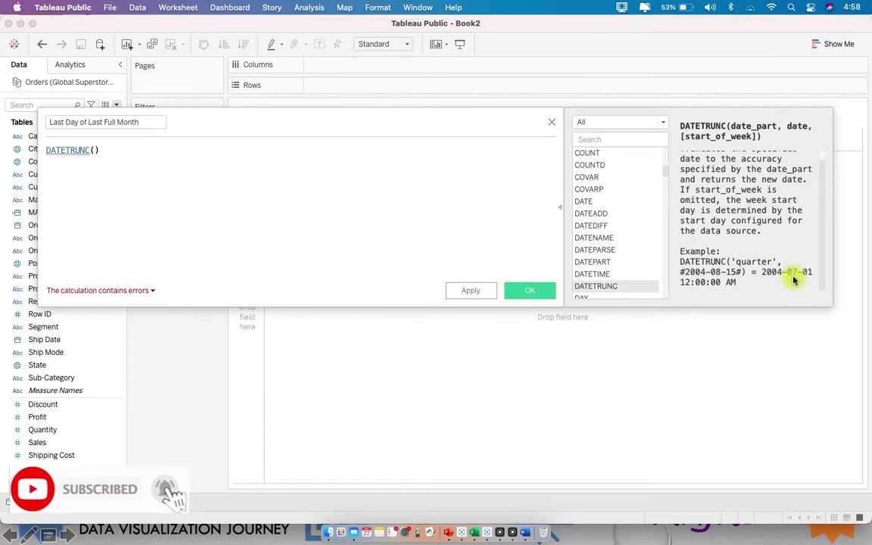
Complete the Last Day of Last Full Month formula as DATETRUNC("month", [MAX Date ]+1)-1.
{"action": "left_click", "coordinate": [96, 150]}
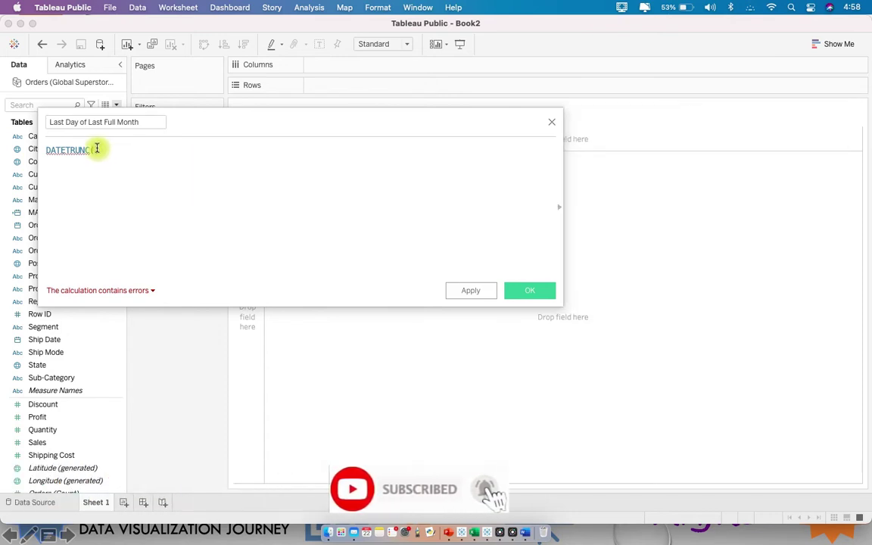
{"action": "type", "text": ")"}
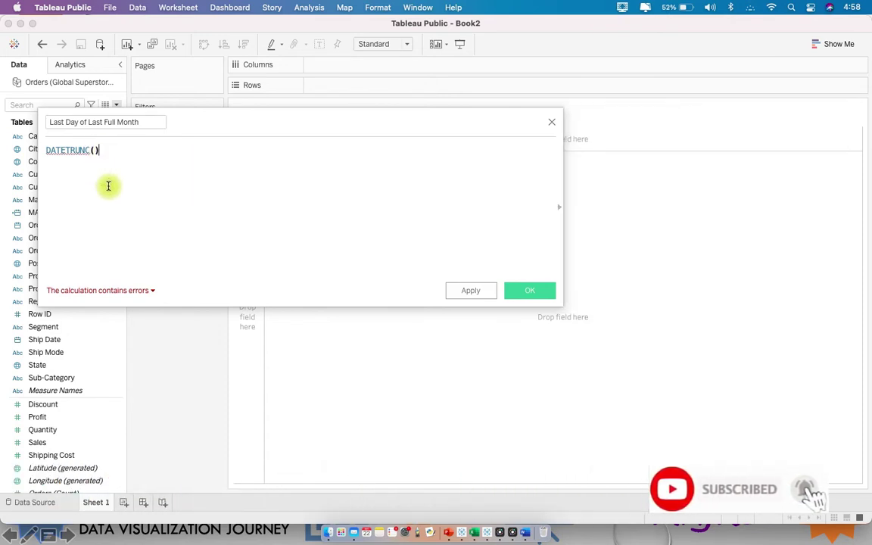
{"action": "key", "text": "Left"}
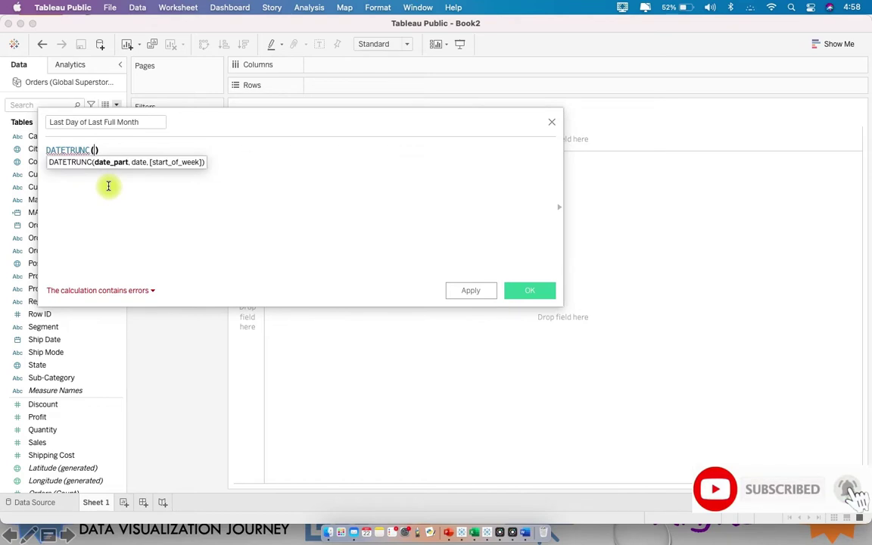
{"action": "type", "text": "\"month\""}
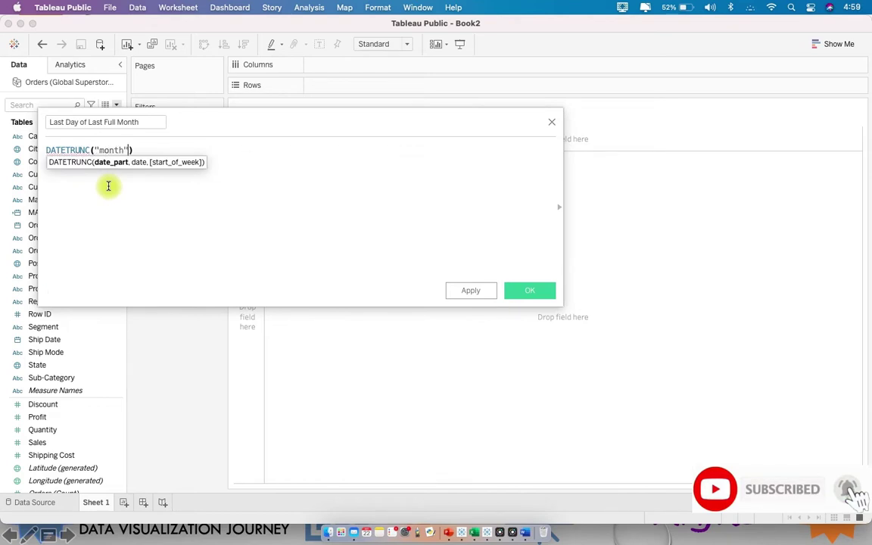
{"action": "type", "text": ", [max"}
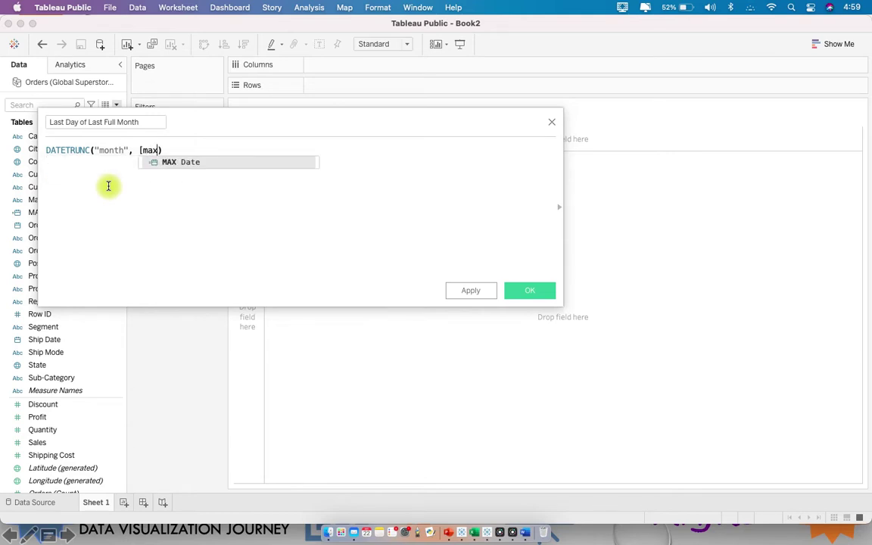
{"action": "key", "text": "Return"}
{"action": "type", "text": "+1"}
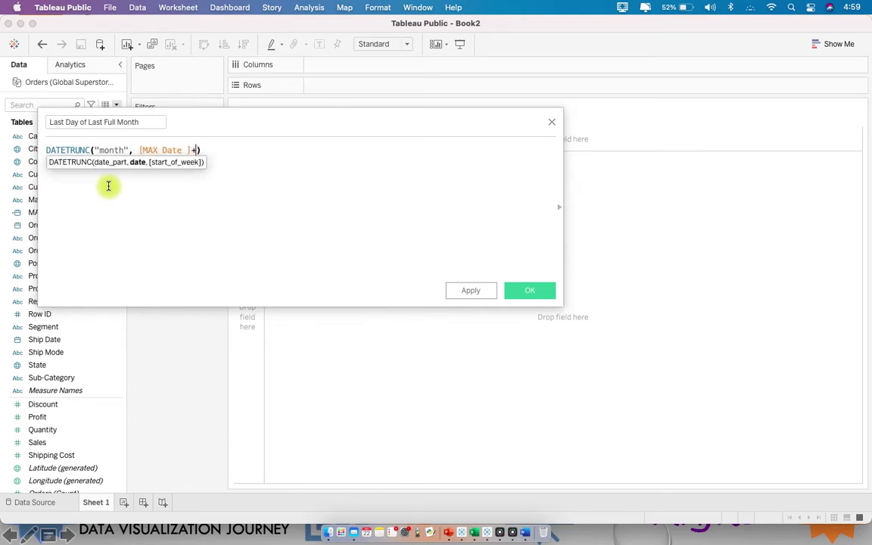
{"action": "key", "text": "Right"}
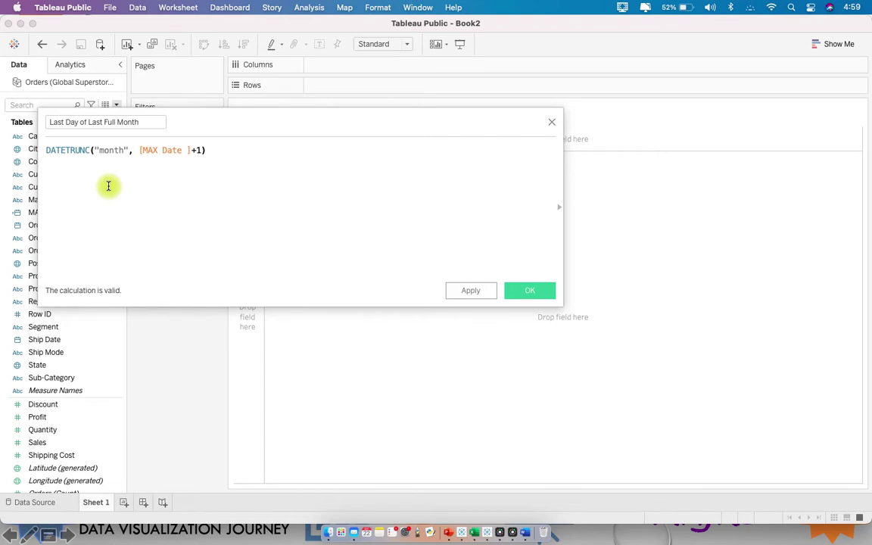
{"action": "type", "text": "-1"}
Copy the entire Last Day of Last Full Month formula and switch to the blank Word document.
{"action": "key", "text": "super+Tab"}
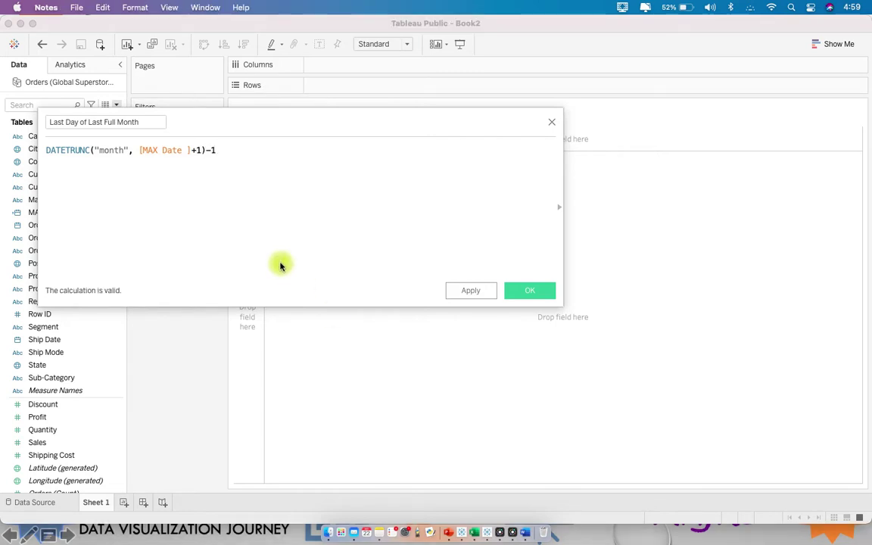
{"action": "left_click", "coordinate": [523, 531]}
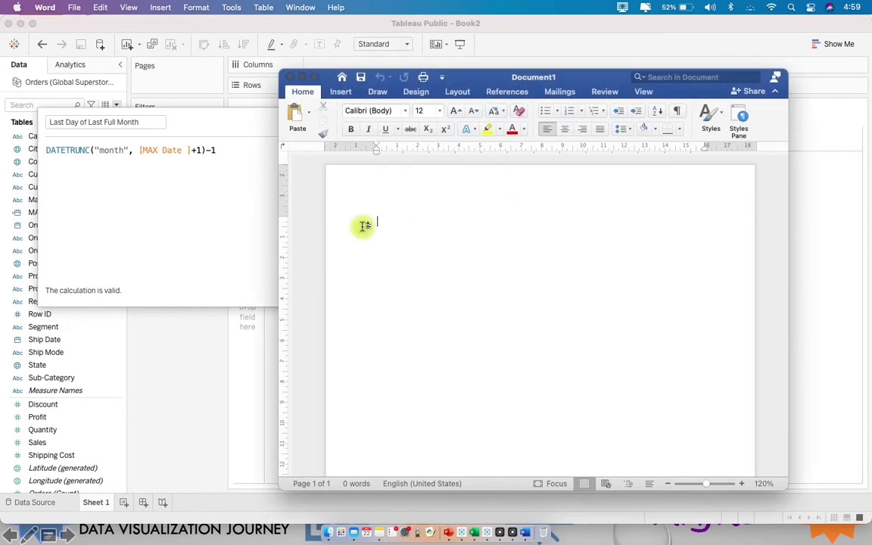
{"action": "left_click", "coordinate": [219, 153]}
{"action": "left_click_drag", "start_coordinate": [224, 151], "coordinate": [11, 121]}
{"action": "key", "text": "super+c"}
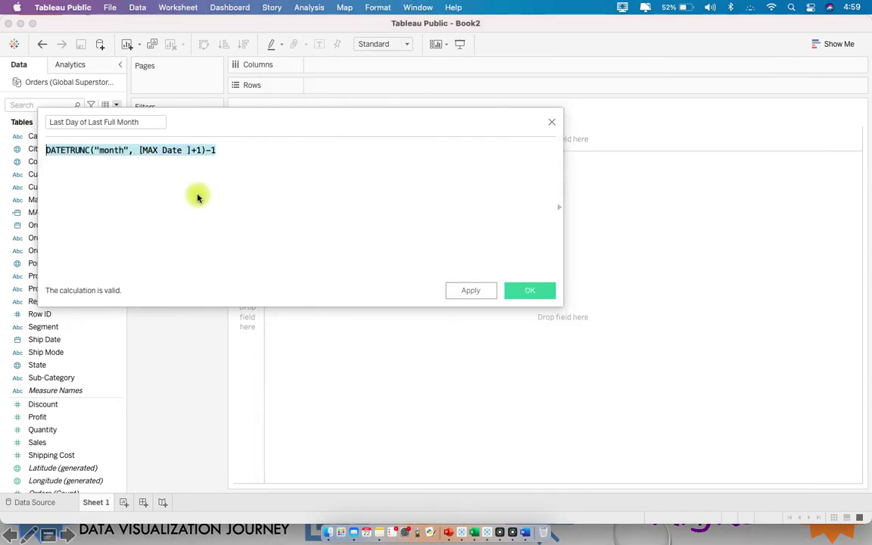
{"action": "left_click", "coordinate": [522, 529]}
{"action": "key", "text": "super+v"}
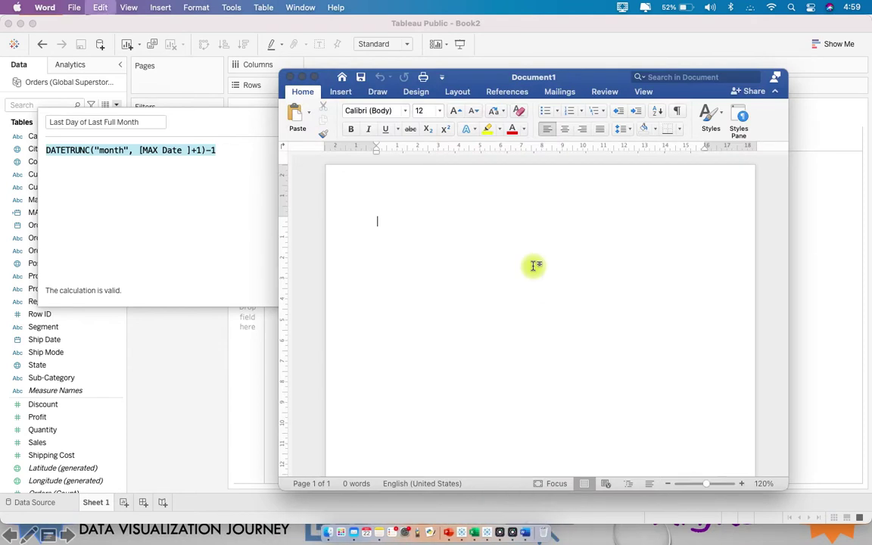
{"action": "left_click", "coordinate": [483, 221]}
{"action": "key", "text": "super+v"}
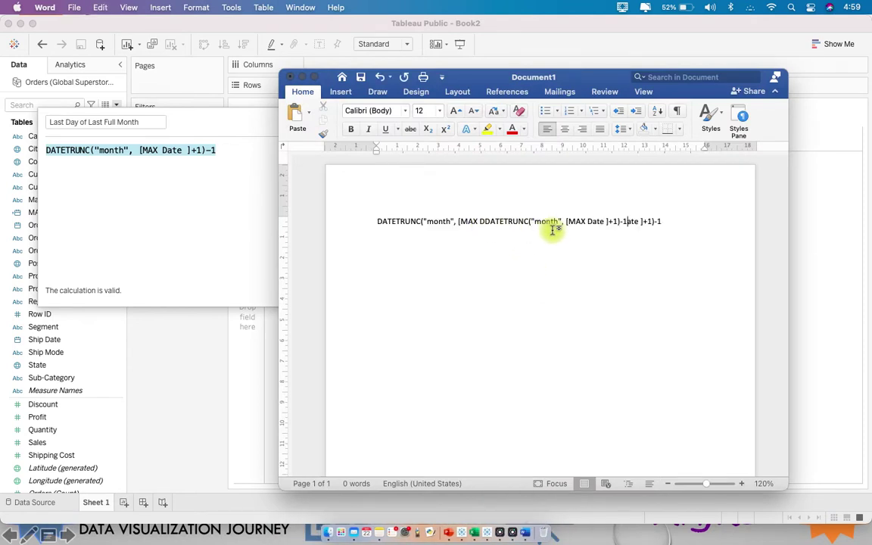
{"action": "key", "text": "super+a"}
{"action": "key", "text": "Delete"}
Paste the copied formula into the document and duplicate its MAX Date ]+1 part on a separate line below.
{"action": "key", "text": "super+v"}
{"action": "key", "text": "Return"}
{"action": "left_click_drag", "start_coordinate": [378, 221], "coordinate": [515, 221]}
{"action": "key", "text": "super+c"}
{"action": "left_click", "coordinate": [454, 277]}
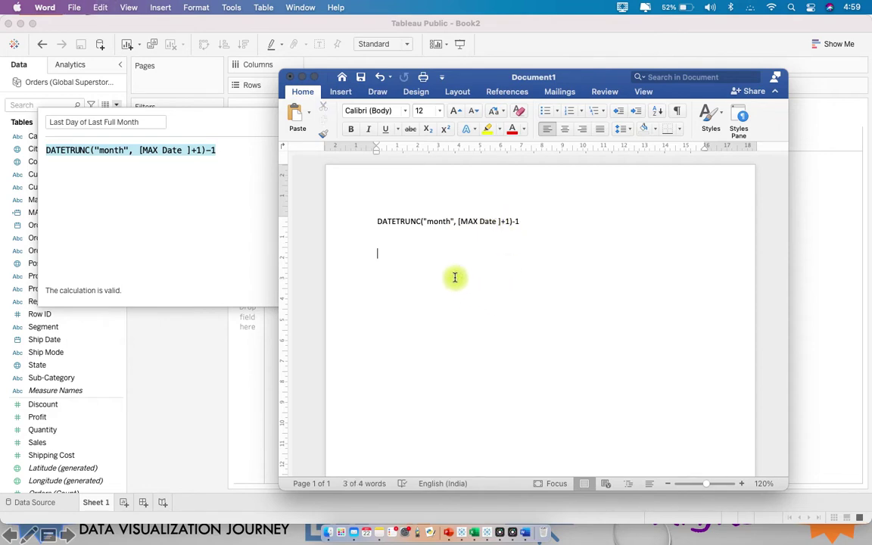
{"action": "key", "text": "super+v"}
{"action": "key", "text": "Return"}
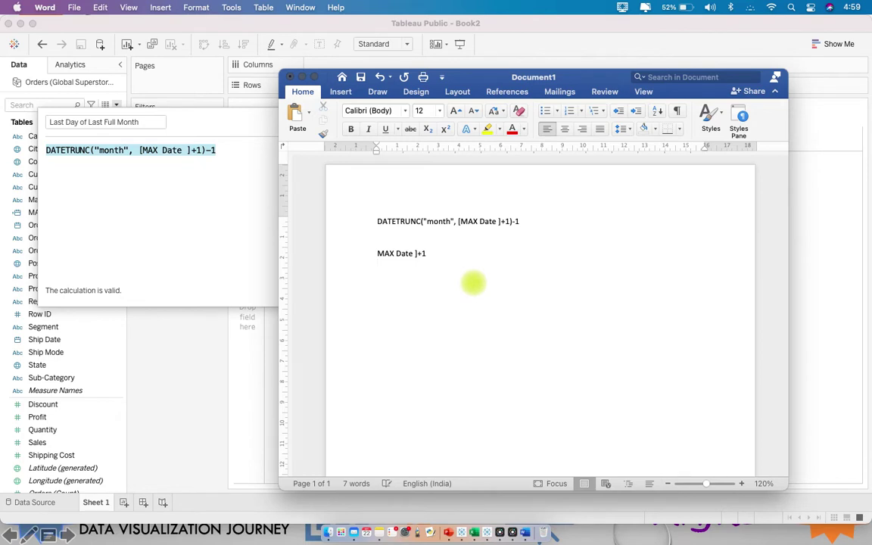
Add the missing opening bracket before MAX Date ]+1 and write "20th Sep + 1 = 21st Sep" beneath it.
{"action": "left_click", "coordinate": [377, 253]}
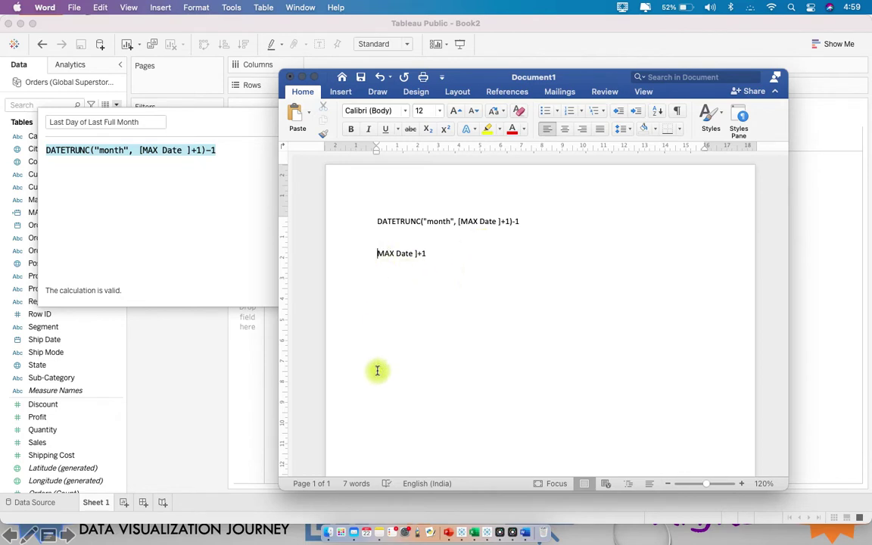
{"action": "type", "text": "["}
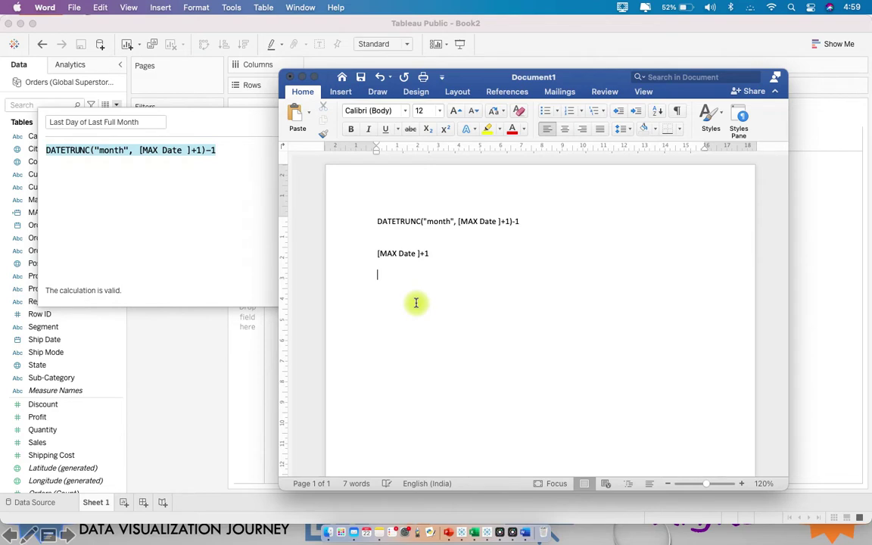
{"action": "type", "text": " Sep + 1 = 21st Sep"}
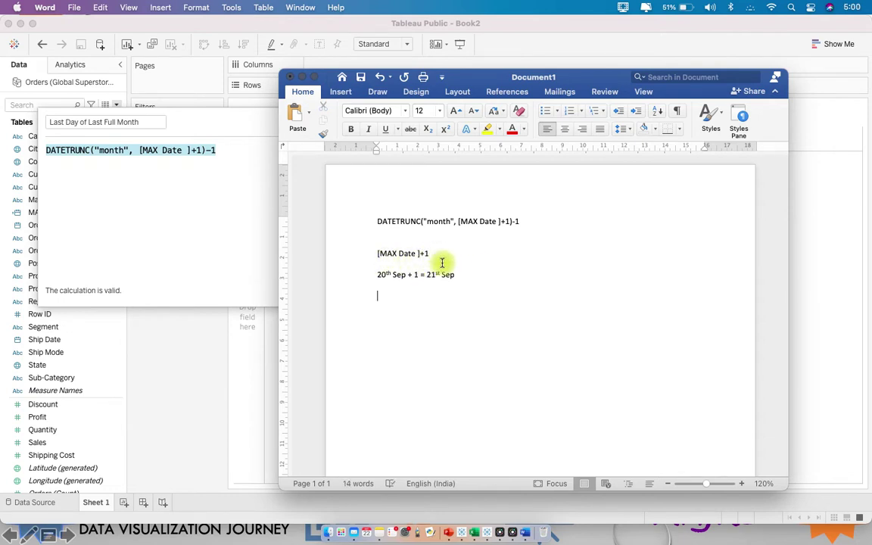
Duplicate the DATETRUNC("month", [MAX Date ]+1 part of the formula on a new line below the September example.
{"action": "left_click_drag", "start_coordinate": [378, 221], "coordinate": [519, 220]}
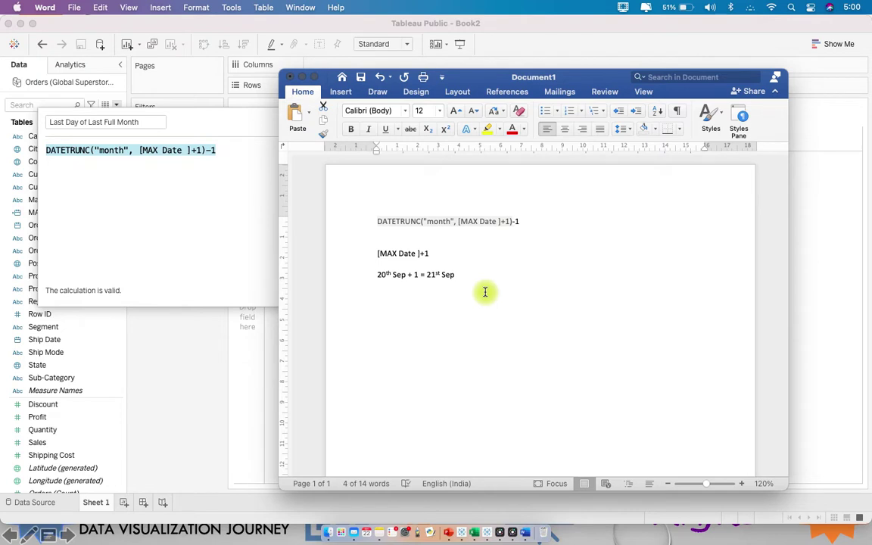
{"action": "key", "text": "super+c"}
{"action": "left_click", "coordinate": [448, 313]}
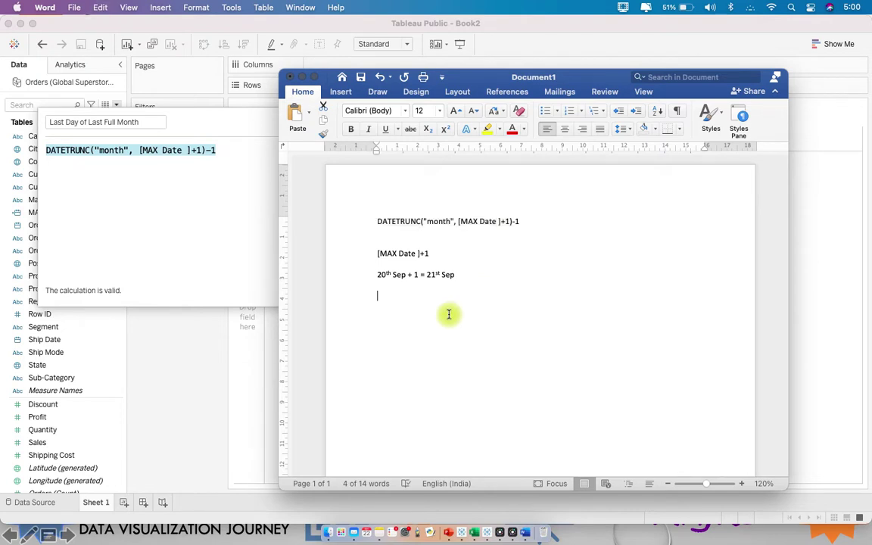
{"action": "key", "text": "super+v"}
{"action": "key", "text": "Return"}
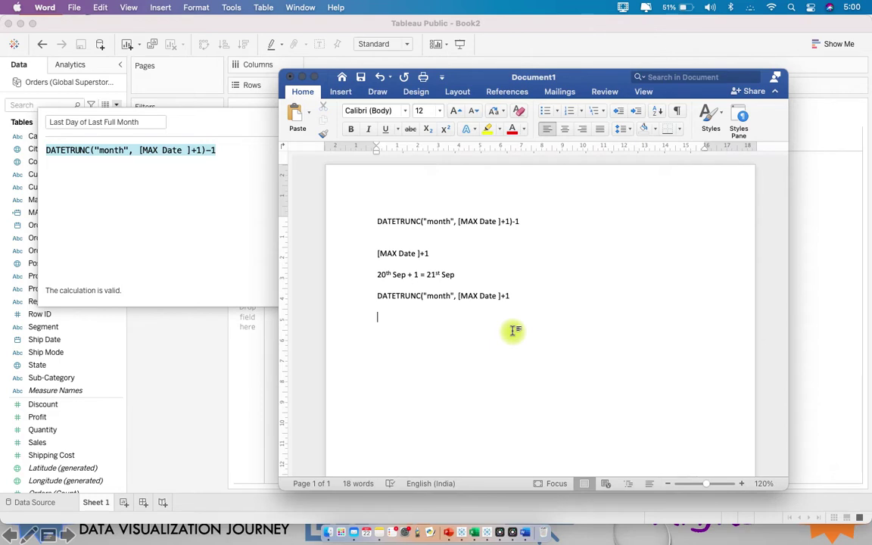
Write "01st Sep 2021" beneath the duplicated DATETRUNC expression and add the year 2021 after "21st Sep".
{"action": "type", "text": "01st Sep 2022"}
{"action": "key", "text": "BackSpace"}
{"action": "type", "text": "1"}
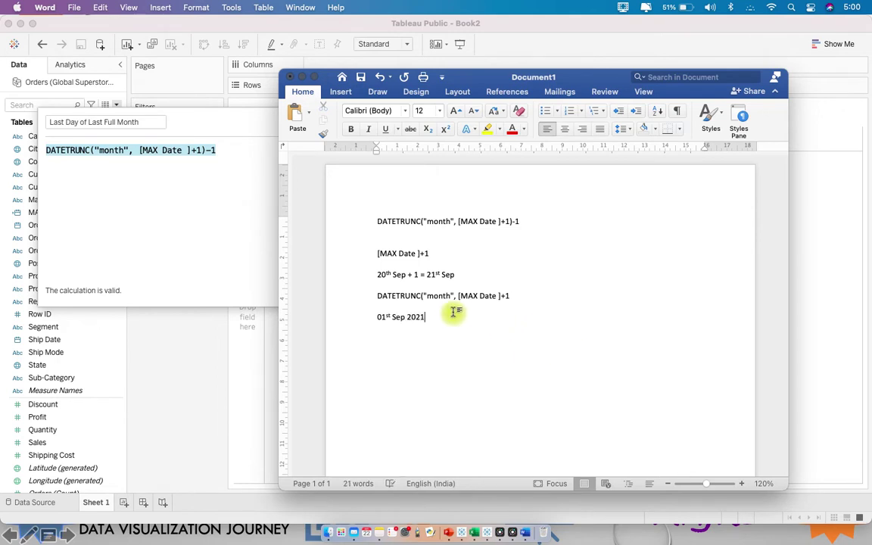
{"action": "left_click", "coordinate": [469, 277]}
{"action": "type", "text": "2021"}
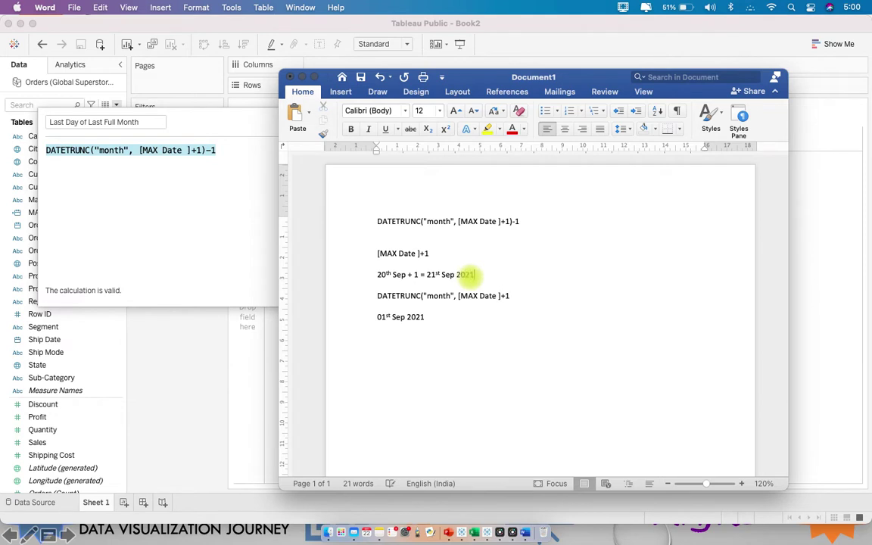
{"action": "left_click_drag", "start_coordinate": [376, 253], "coordinate": [434, 254]}
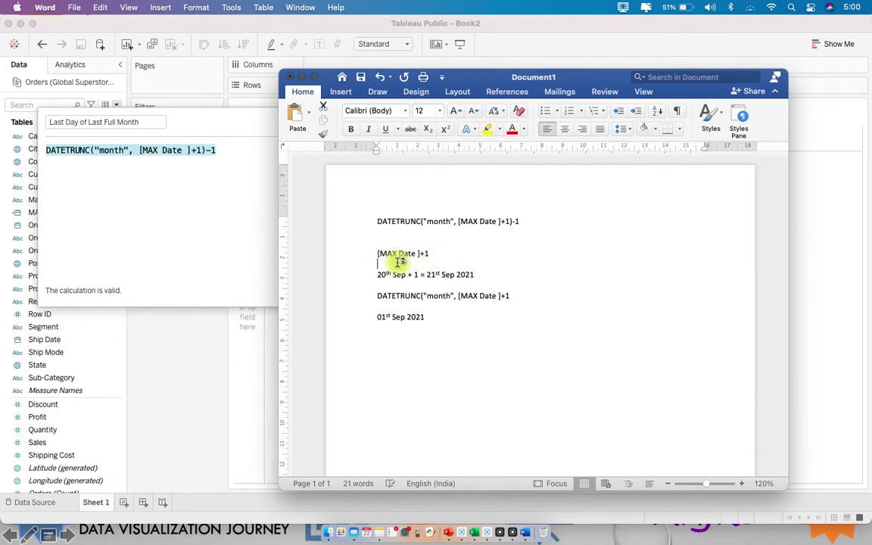
{"action": "left_click", "coordinate": [379, 274]}
{"action": "left_click_drag", "start_coordinate": [380, 274], "coordinate": [405, 274]}
{"action": "type", "text": "21st"}
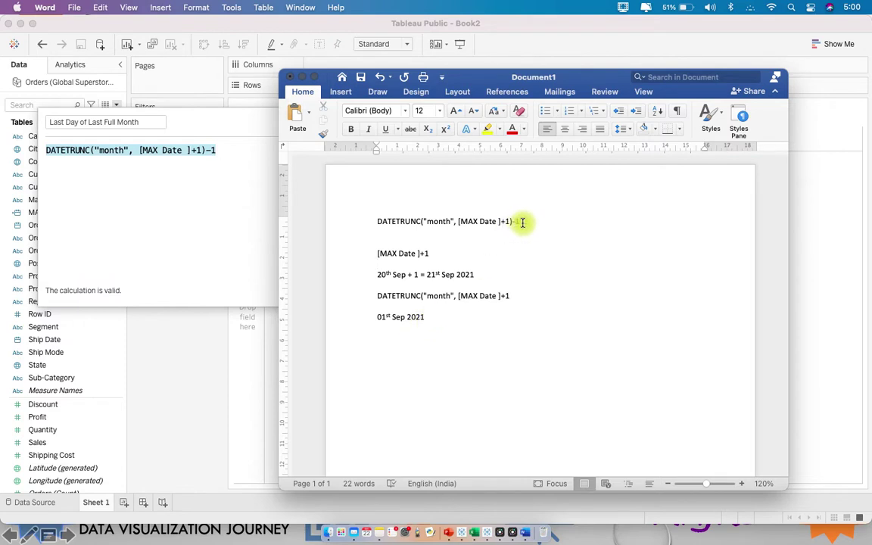
Append "– 1" to the "01st Sep 2021" line and write "31st Aug 2021" beneath it.
{"action": "left_click", "coordinate": [454, 317]}
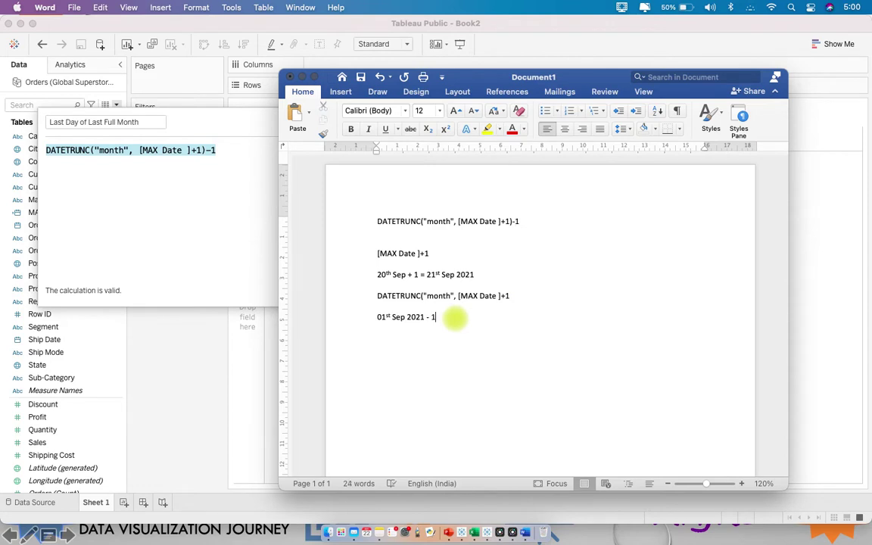
{"action": "type", "text": "31st Aug 2021"}
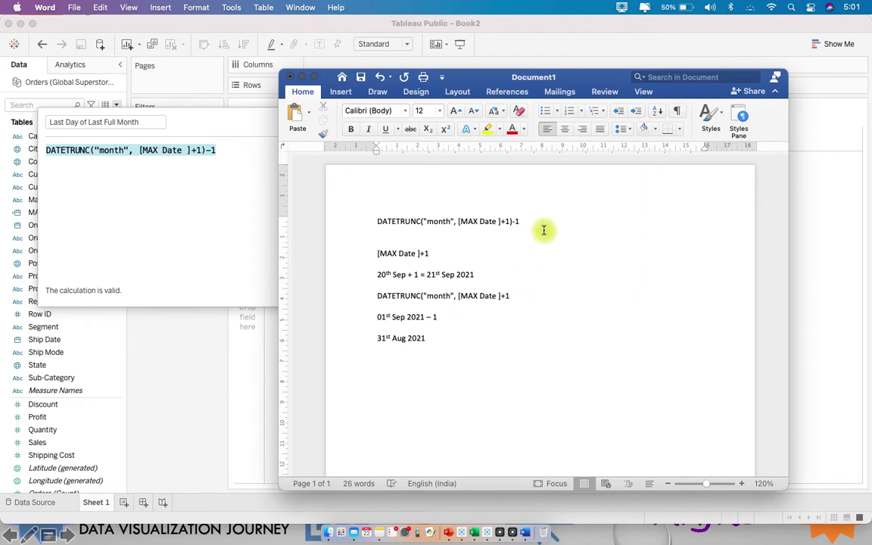
{"action": "left_click_drag", "start_coordinate": [546, 221], "coordinate": [376, 214]}
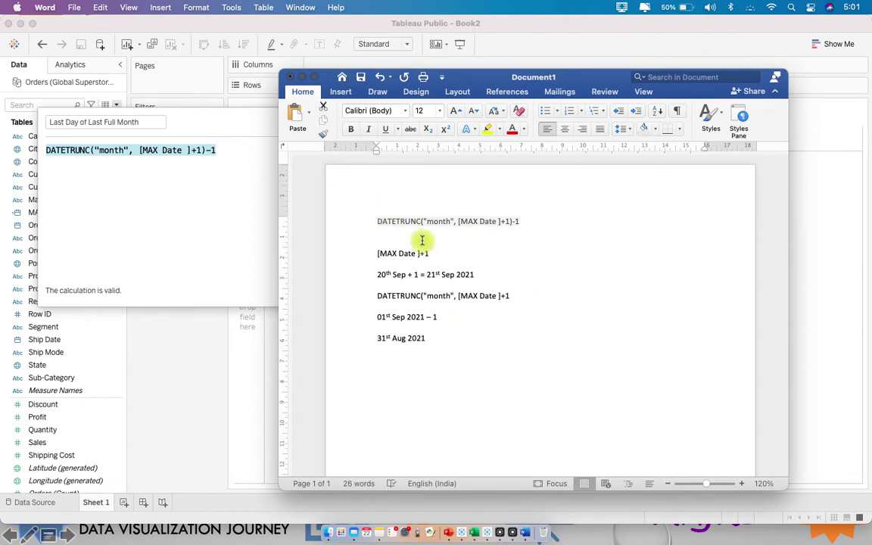
{"action": "left_click_drag", "start_coordinate": [439, 343], "coordinate": [376, 339]}
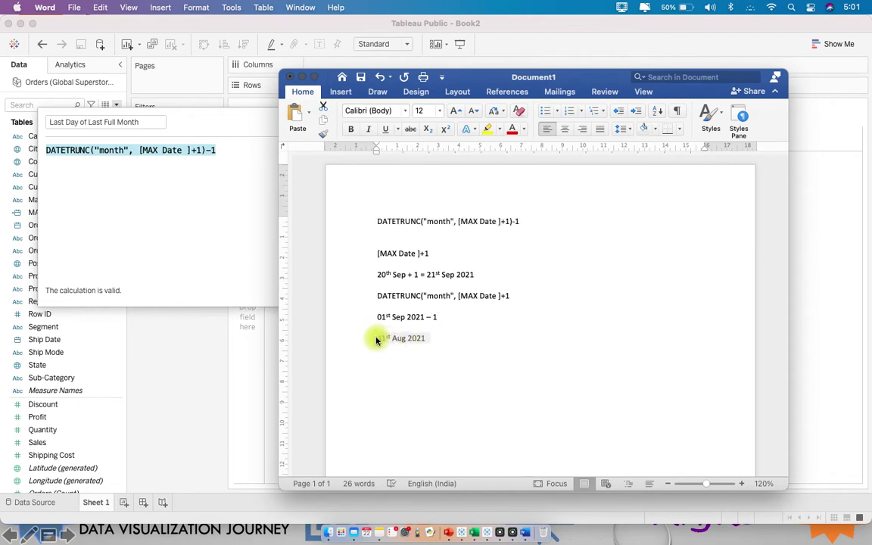
{"action": "left_click", "coordinate": [454, 352]}
{"action": "key", "text": "Return"}
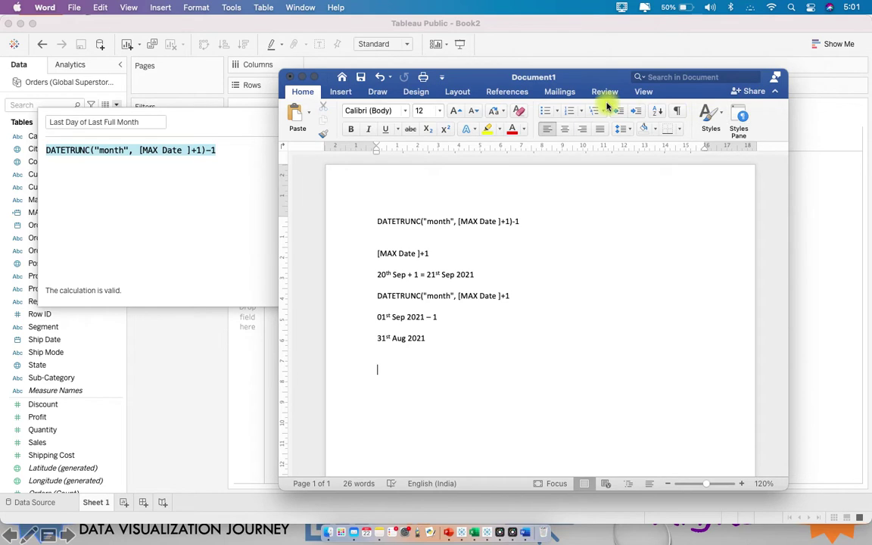
Return to Tableau Public, save the Last Day of Last Full Month calculation, and change its data type to Date.
{"action": "left_click", "coordinate": [109, 221]}
{"action": "left_click", "coordinate": [533, 292]}
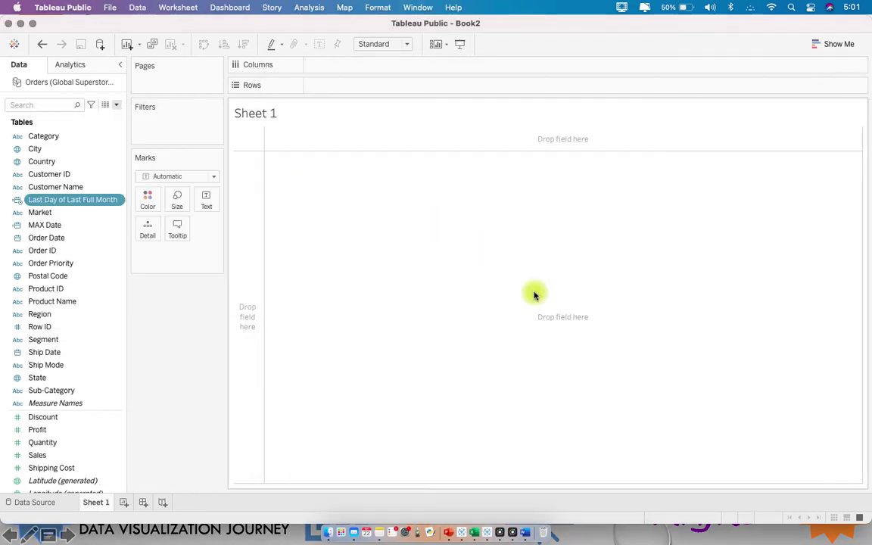
{"action": "left_click", "coordinate": [18, 200]}
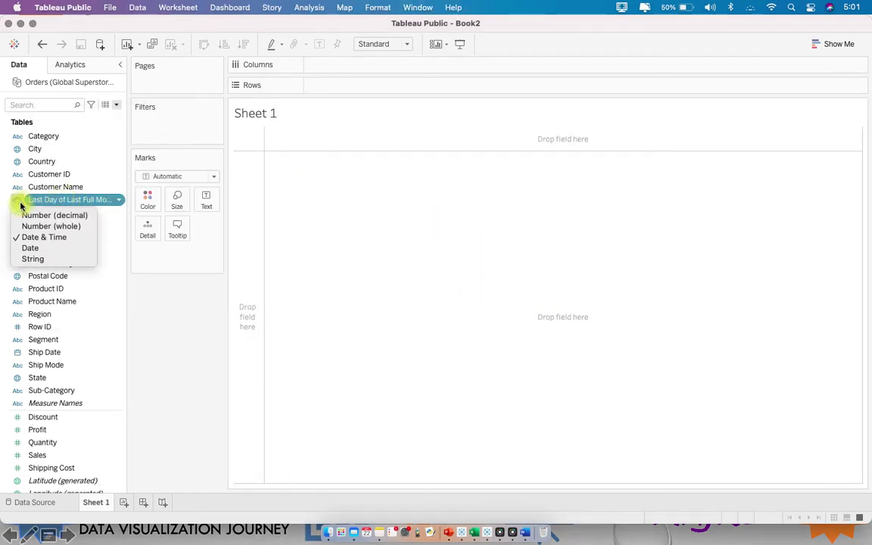
{"action": "left_click", "coordinate": [38, 249]}
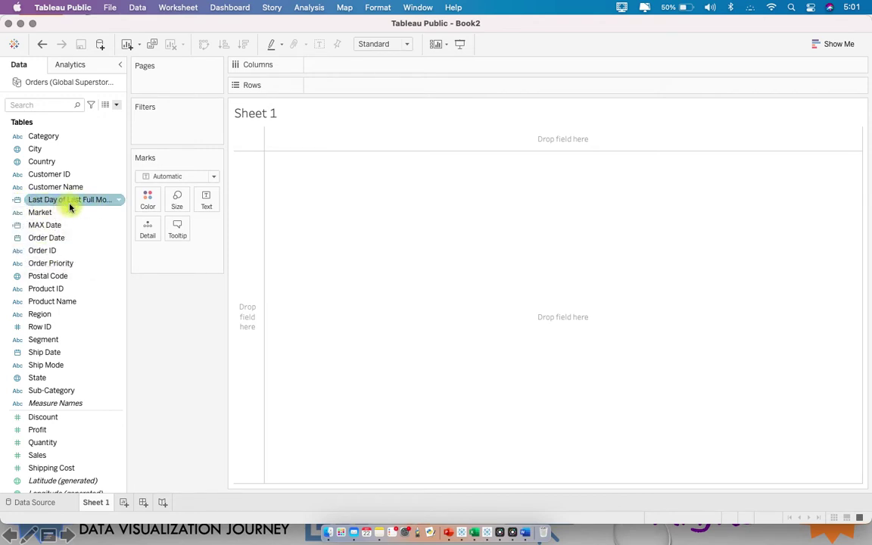
Check Last Day of Last Full Month on Rows as a discrete exact date and remove it from the sheet.
{"action": "left_click_drag", "start_coordinate": [70, 204], "coordinate": [354, 90]}
{"action": "right_click", "coordinate": [355, 89]}
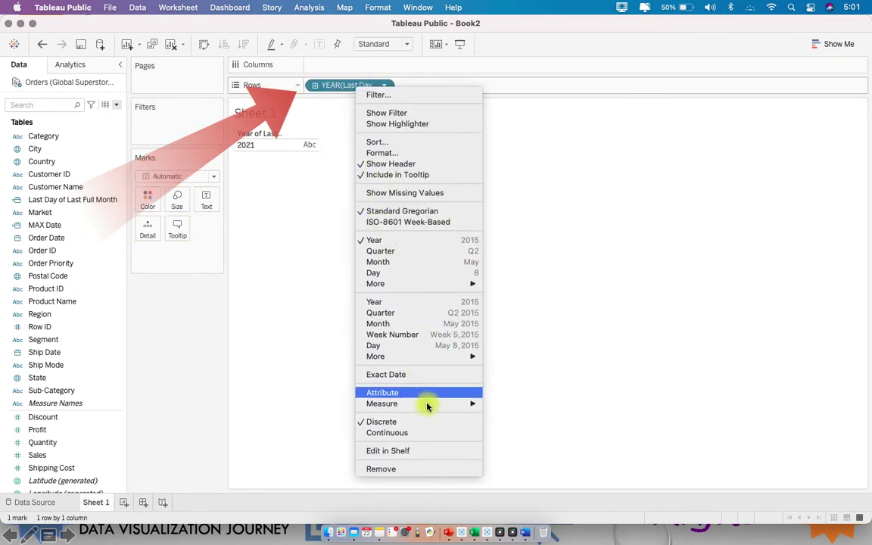
{"action": "left_click", "coordinate": [434, 376]}
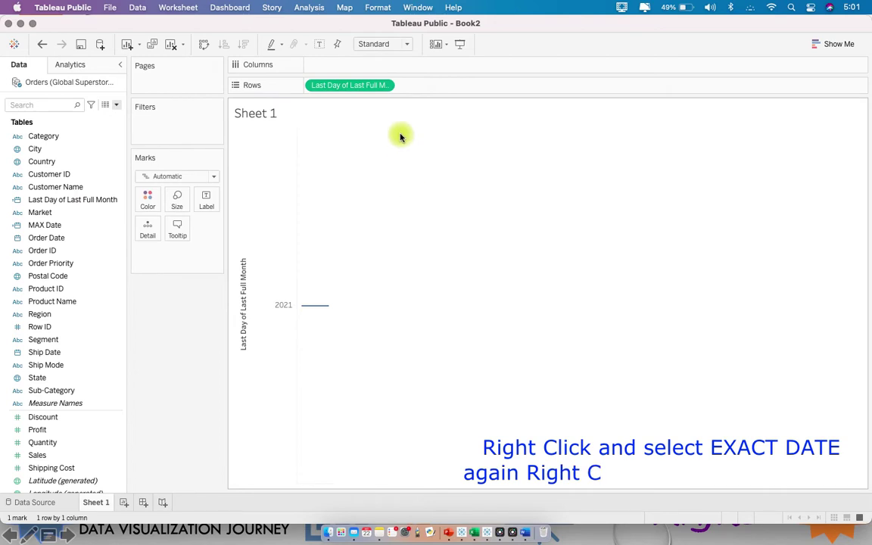
{"action": "right_click", "coordinate": [385, 91]}
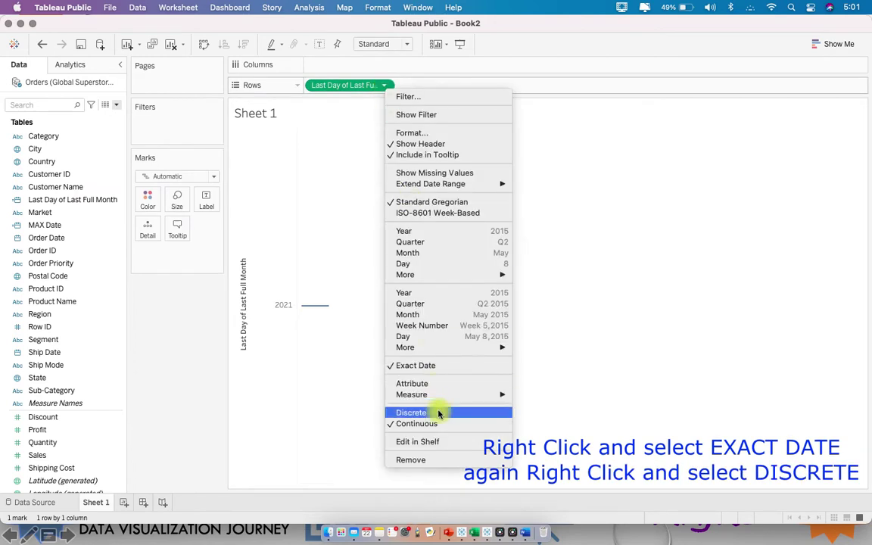
{"action": "left_click", "coordinate": [475, 414]}
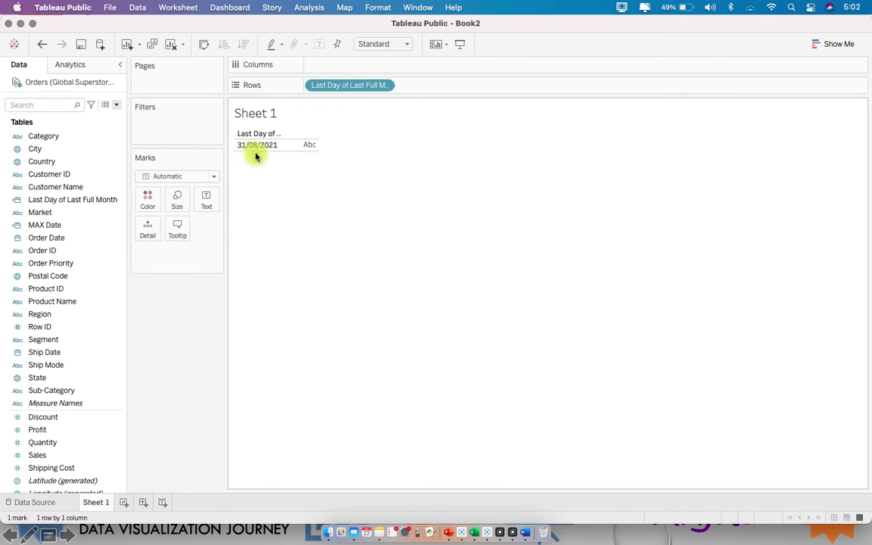
{"action": "mouse_move", "coordinate": [248, 114]}
{"action": "left_mouse_down"}
{"action": "mouse_move", "coordinate": [221, 124]}
{"action": "mouse_move", "coordinate": [276, 153]}
{"action": "mouse_move", "coordinate": [293, 151]}
{"action": "mouse_move", "coordinate": [301, 135]}
{"action": "left_mouse_up"}
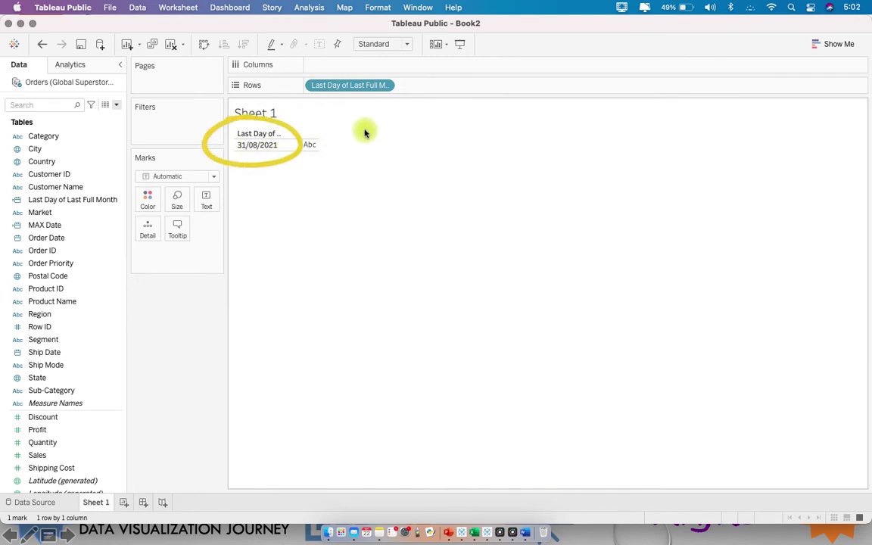
{"action": "mouse_move", "coordinate": [362, 85]}
{"action": "left_mouse_down"}
{"action": "mouse_move", "coordinate": [526, 45]}
{"action": "mouse_move", "coordinate": [454, 51]}
{"action": "left_mouse_up"}
Create a calculated field named First Day of Last Full Month.
{"action": "left_click", "coordinate": [116, 105]}
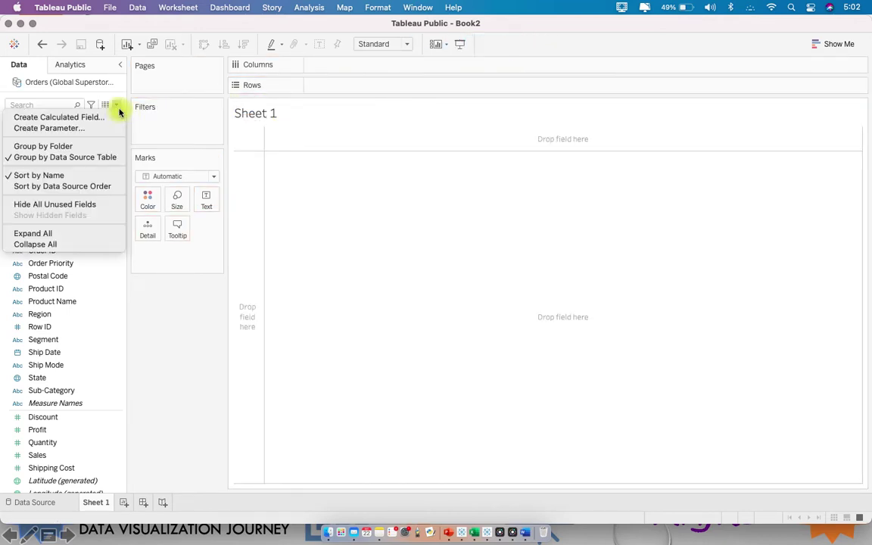
{"action": "left_click", "coordinate": [113, 117]}
{"action": "left_click_drag", "start_coordinate": [208, 119], "coordinate": [384, 215]}
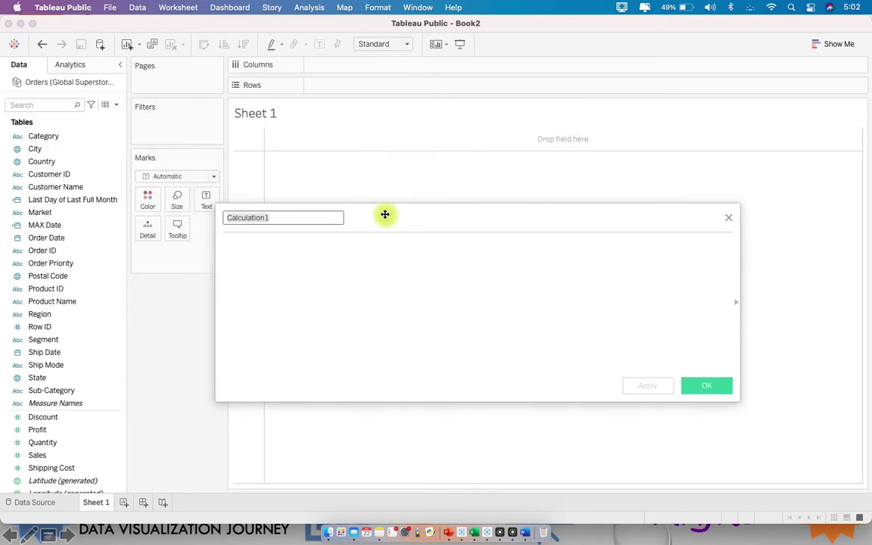
{"action": "type", "text": "First Dat o La"}
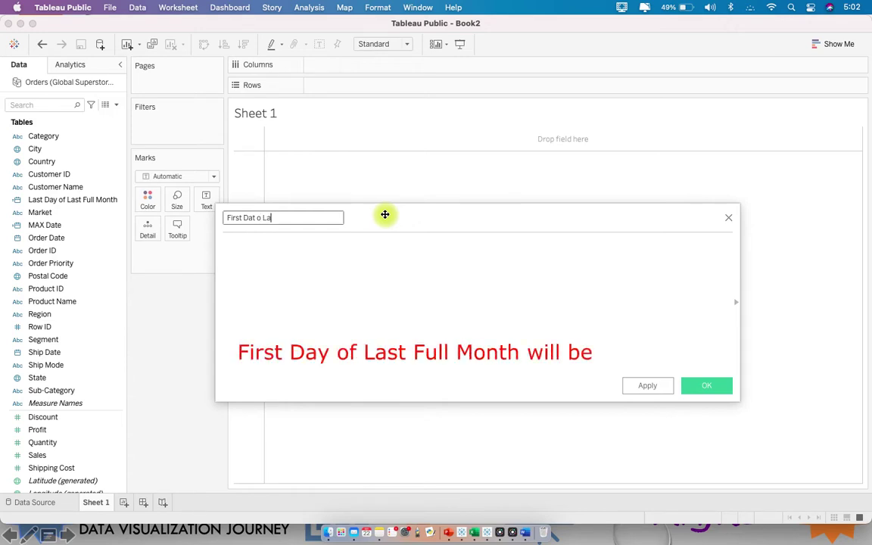
{"action": "type", "text": "e"}
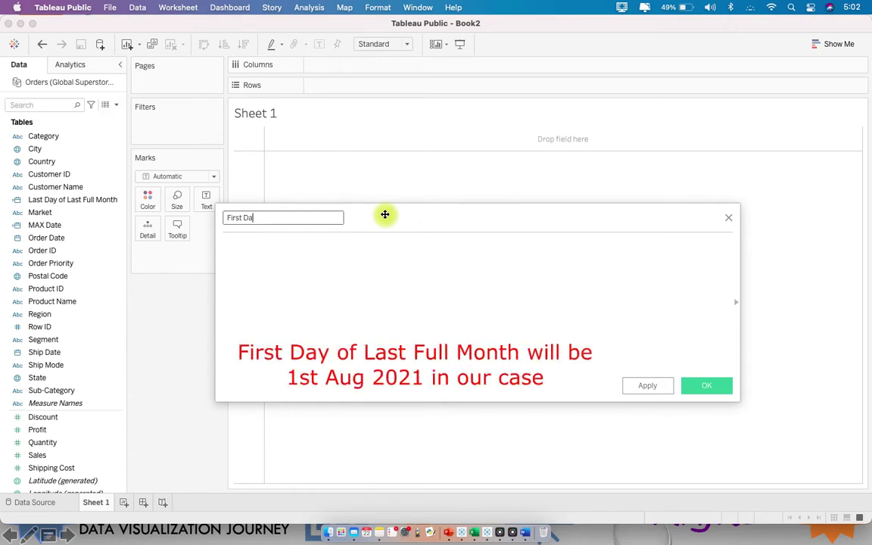
{"action": "key", "text": "BackSpace"}
{"action": "key", "text": "BackSpace"}
{"action": "key", "text": "BackSpace"}
{"action": "key", "text": "BackSpace"}
{"action": "key", "text": "BackSpace"}
{"action": "key", "text": "BackSpace"}
{"action": "key", "text": "BackSpace"}
{"action": "key", "text": "BackSpace"}
{"action": "type", "text": "First"}
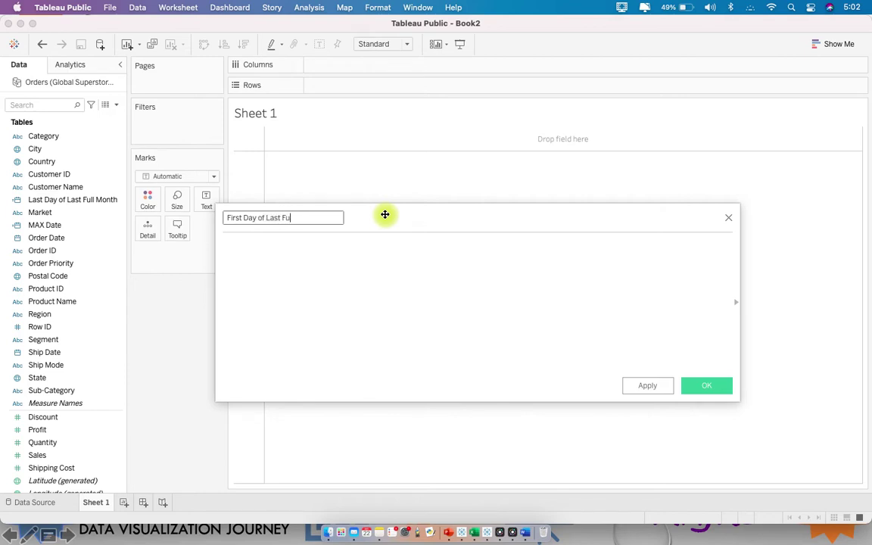
Enter the formula DATETRUNC("month", [Last Day of Last Full Month]) for the new calculation.
{"action": "key", "text": "Tab"}
{"action": "type", "text": "DATET"}
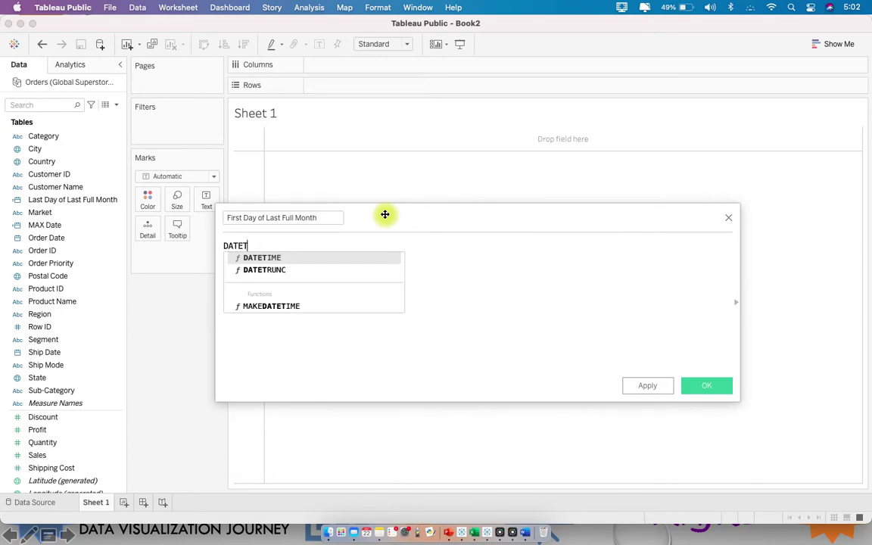
{"action": "key", "text": "Down"}
{"action": "key", "text": "Return"}
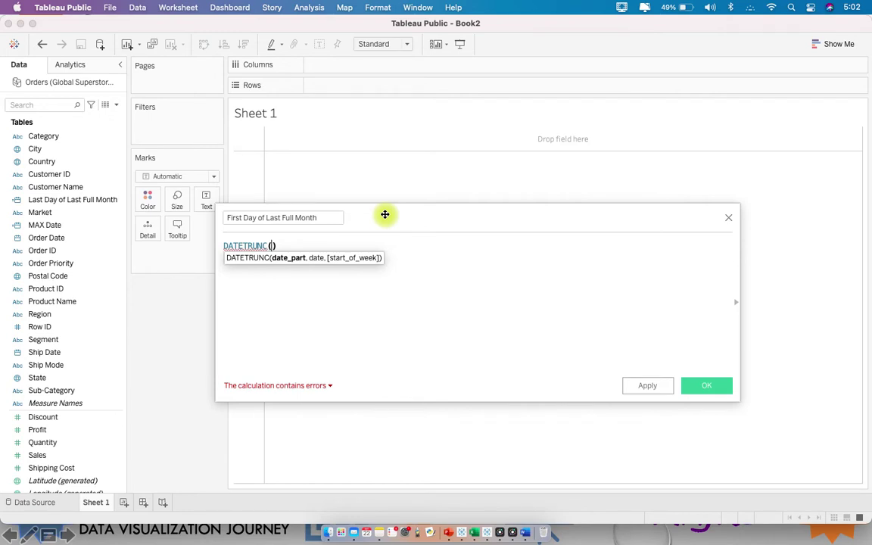
{"action": "type", "text": "'"}
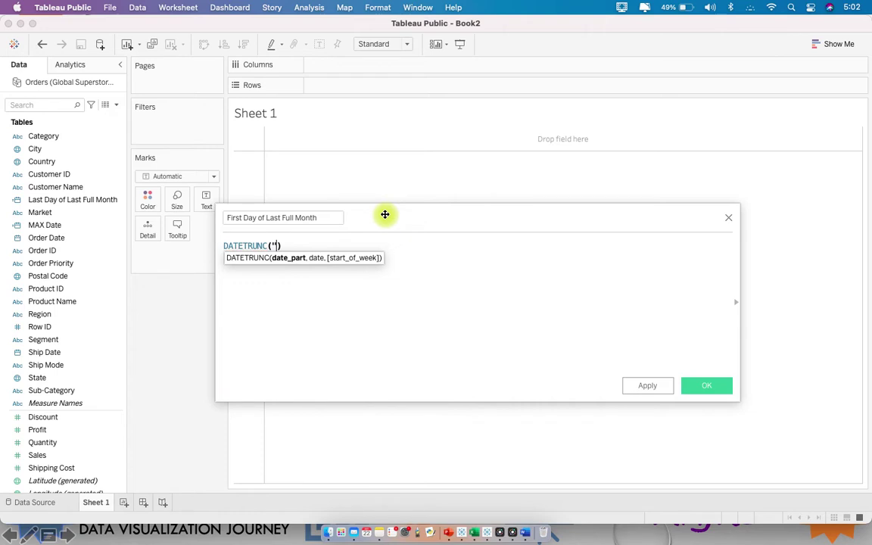
{"action": "type", "text": "month\","}
{"action": "type", "text": "las"}
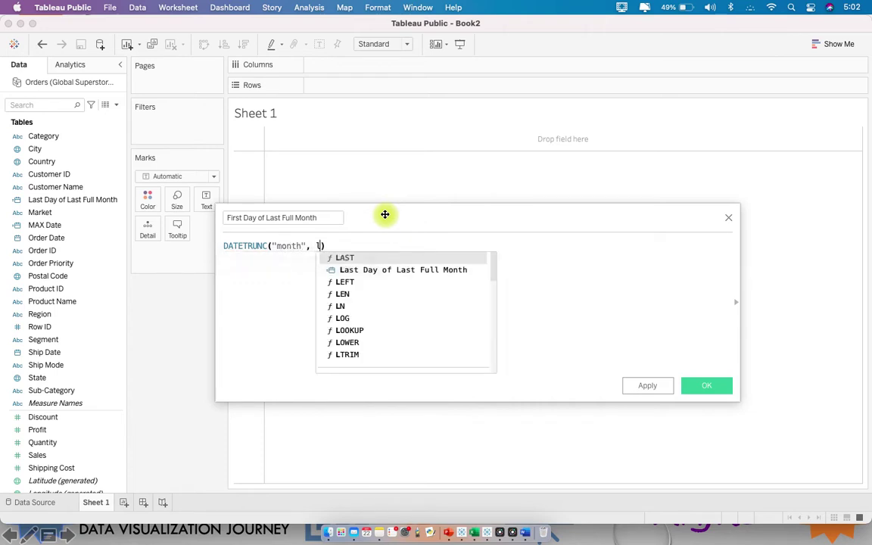
{"action": "key", "text": "Return"}
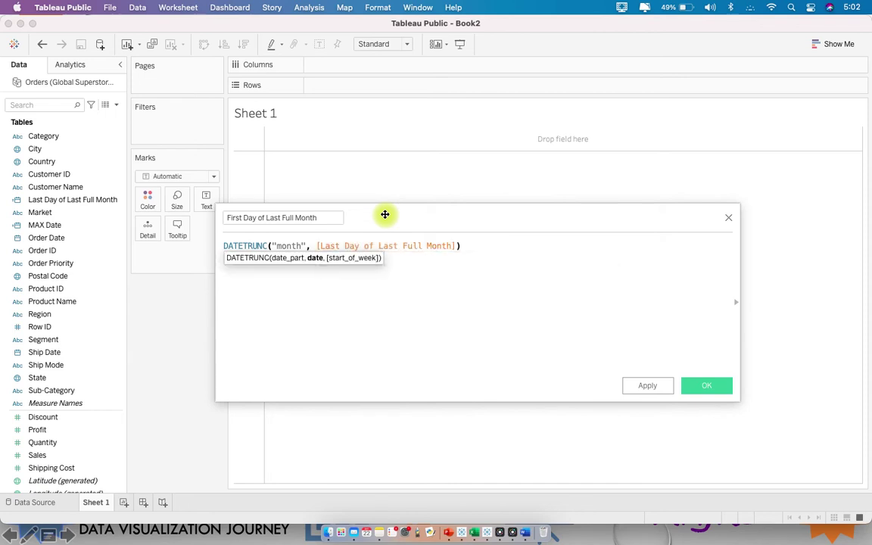
Copy the whole formula into the Microsoft Word notes, below the earlier August example.
{"action": "left_click_drag", "start_coordinate": [486, 252], "coordinate": [188, 200]}
{"action": "key", "text": "super+c"}
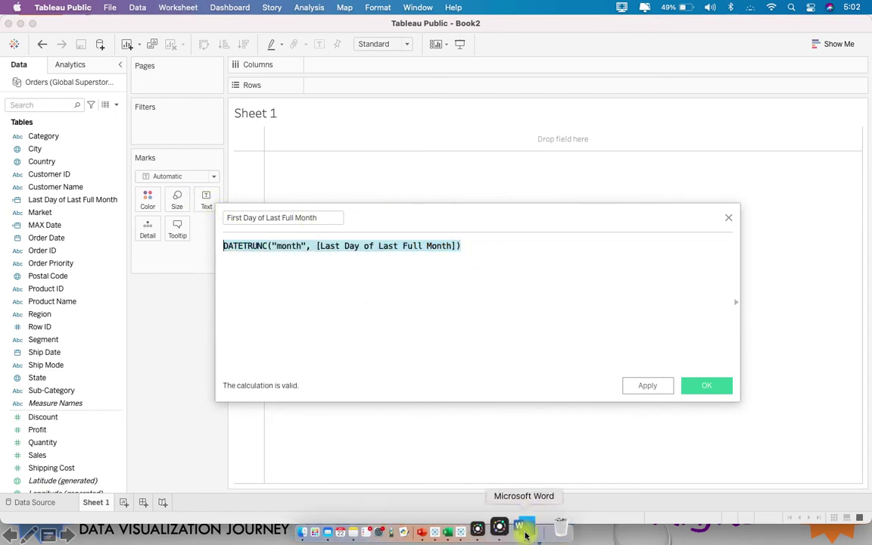
{"action": "left_click", "coordinate": [525, 533]}
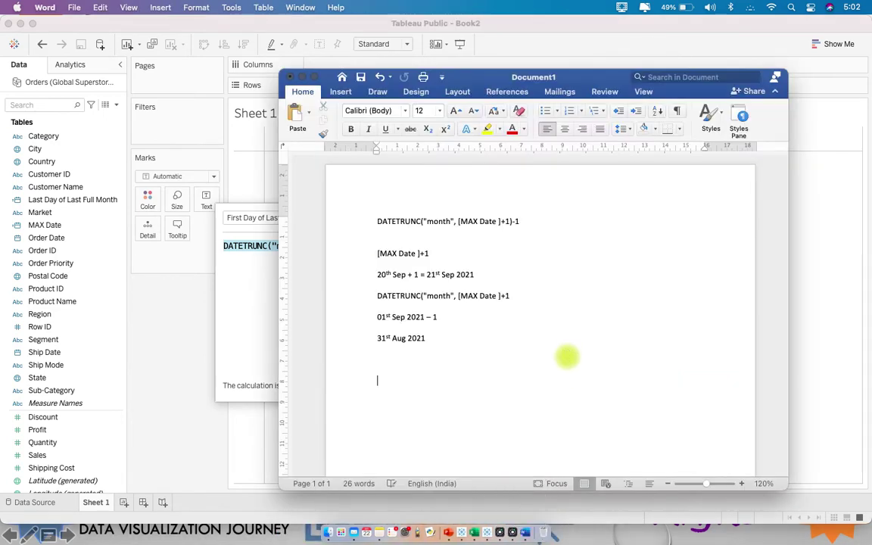
{"action": "key", "text": "super+v"}
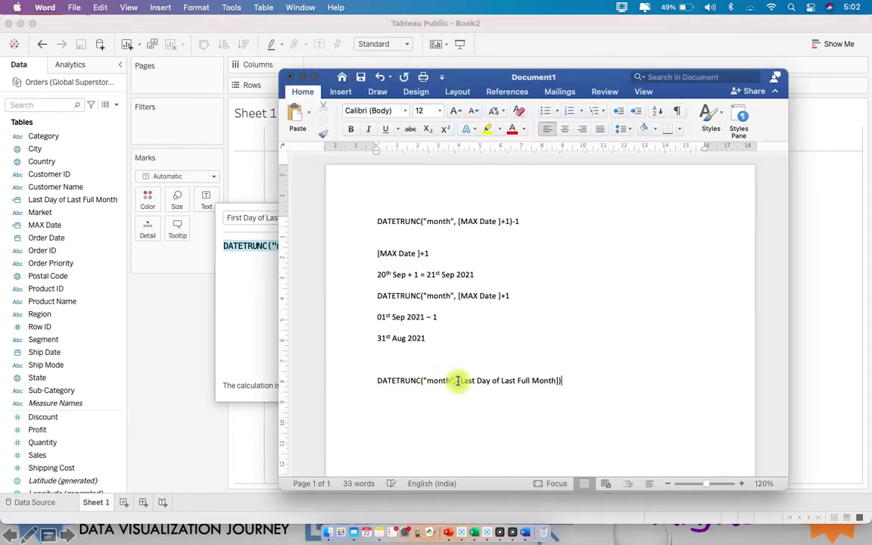
Copy the field name Last Day of Last Full Month onto a new line beneath the formula and add "= 31st Aug 2021".
{"action": "left_click", "coordinate": [457, 381]}
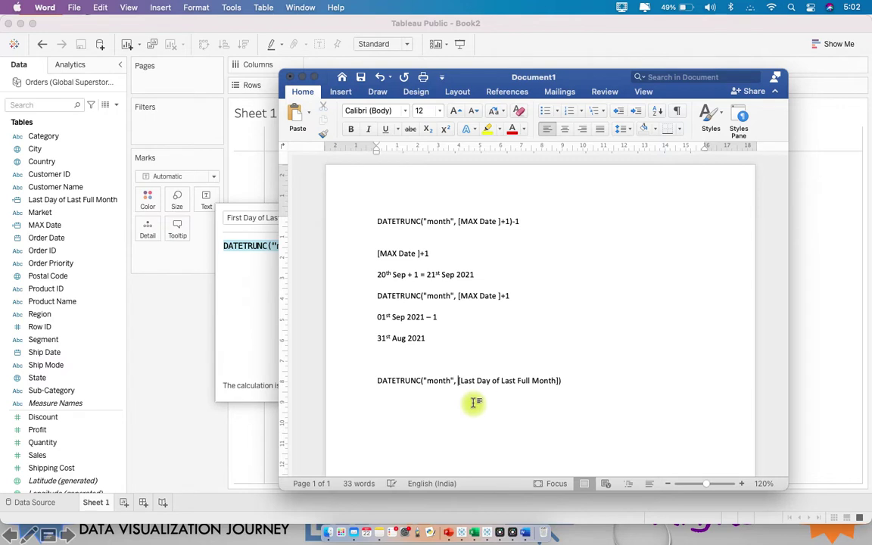
{"action": "left_click_drag", "start_coordinate": [458, 380], "coordinate": [551, 383]}
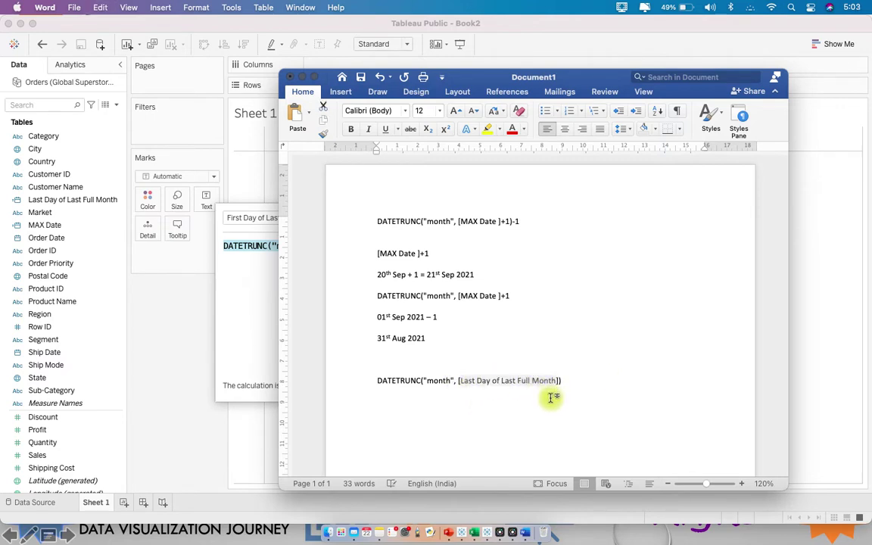
{"action": "key", "text": "super+c"}
{"action": "left_click", "coordinate": [582, 383]}
{"action": "key", "text": "Return"}
{"action": "key", "text": "super+v"}
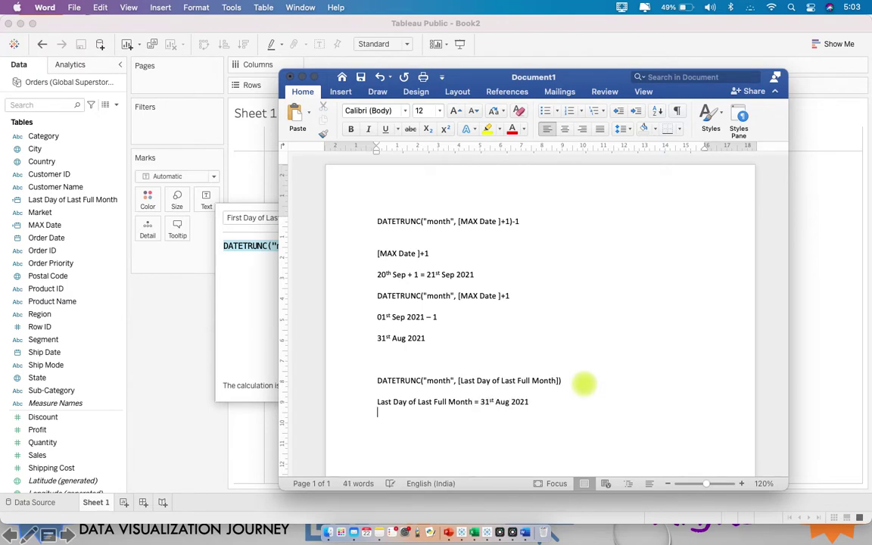
Copy the DATETRUNC("month", part of the formula onto the next line and add "= 01st Aug 2021".
{"action": "left_click_drag", "start_coordinate": [379, 381], "coordinate": [449, 381]}
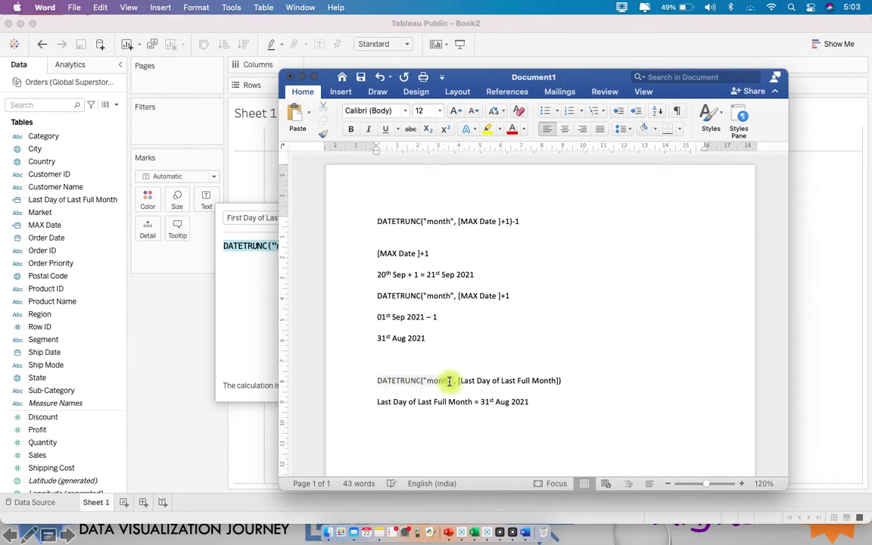
{"action": "left_click", "coordinate": [506, 420]}
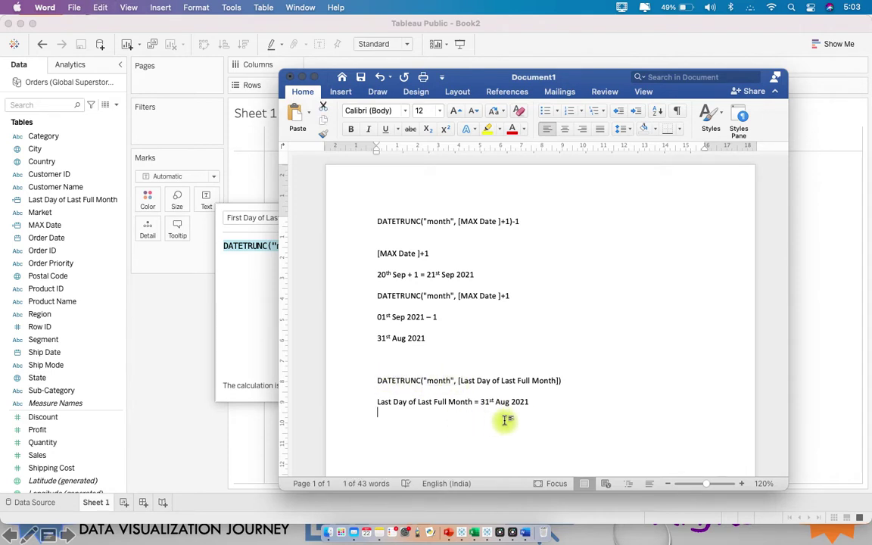
{"action": "key", "text": "super+v"}
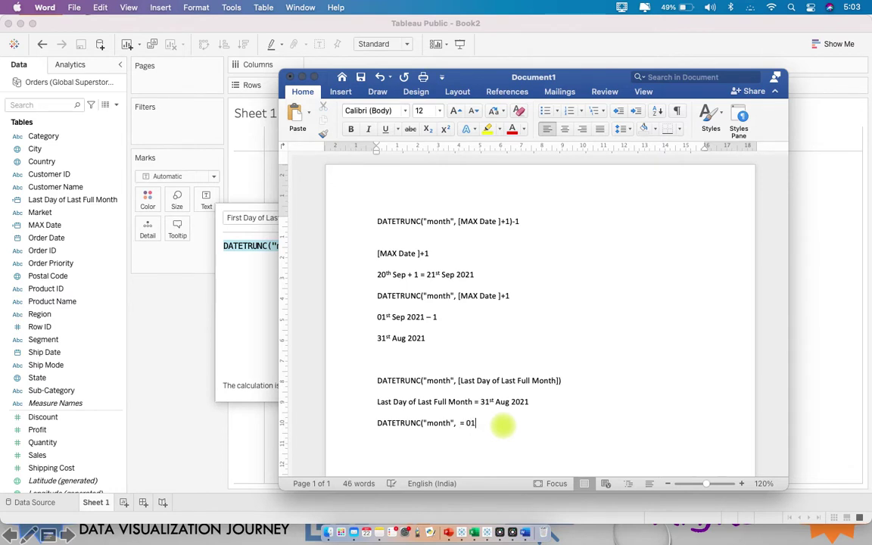
{"action": "type", "text": "t Aug 2021"}
Return to Tableau Public, save the First Day of Last Full Month calculation, and change its data type to Date.
{"action": "left_click", "coordinate": [256, 283]}
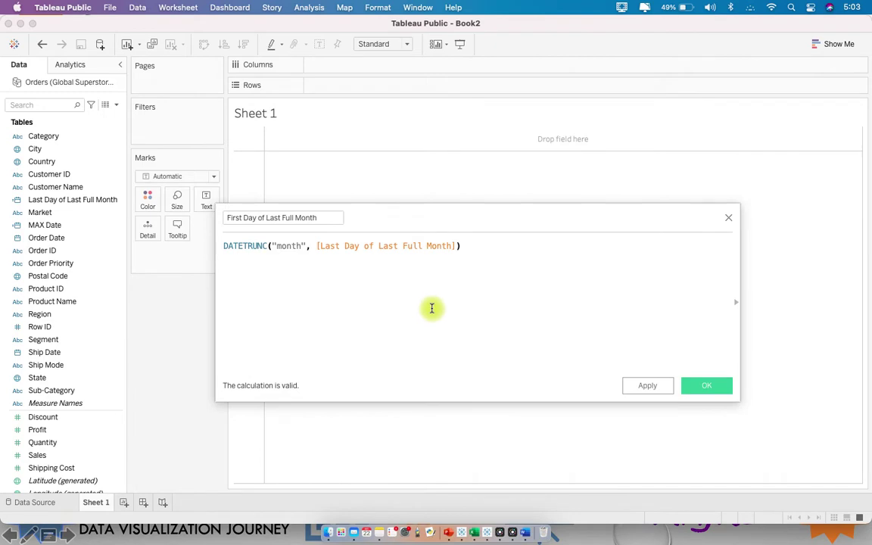
{"action": "left_click", "coordinate": [711, 387]}
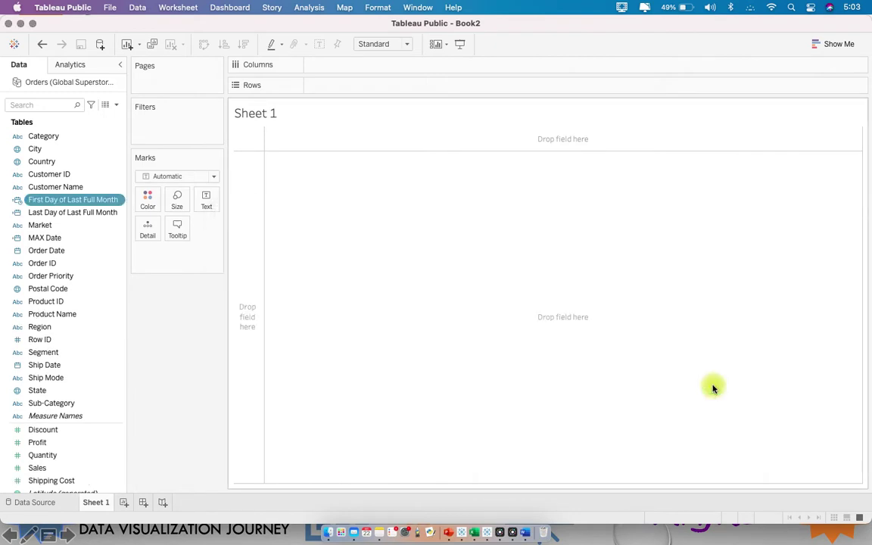
{"action": "left_click", "coordinate": [20, 200]}
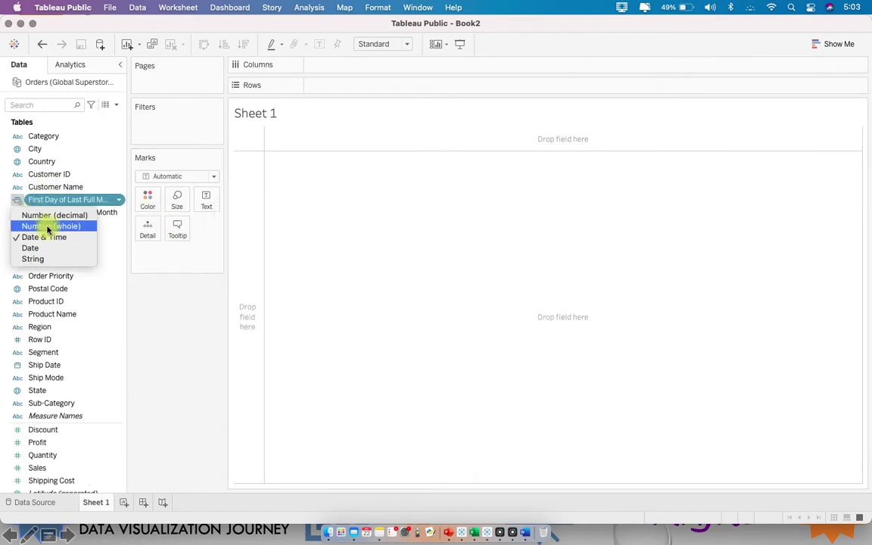
{"action": "left_click", "coordinate": [61, 249]}
Check First Day of Last Full Month on Rows as a discrete exact date and clear it from the sheet.
{"action": "left_click_drag", "start_coordinate": [72, 199], "coordinate": [345, 85]}
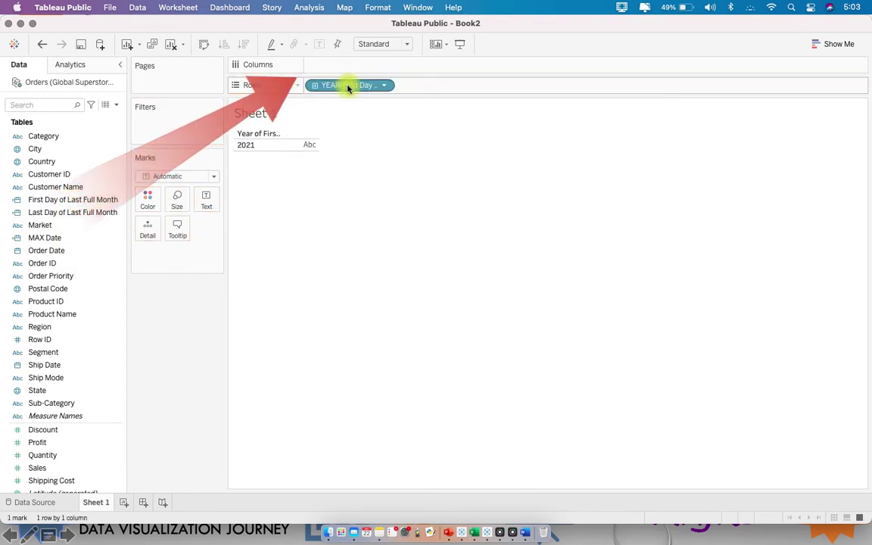
{"action": "right_click", "coordinate": [347, 86]}
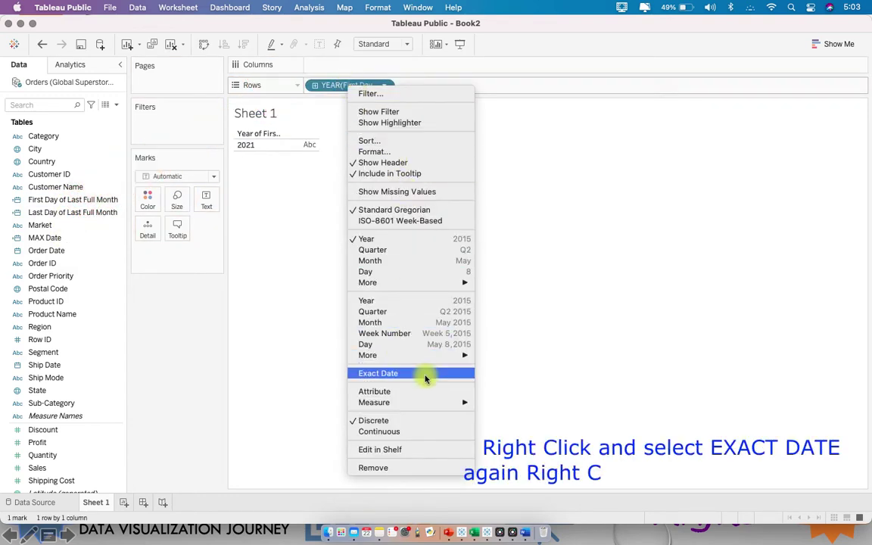
{"action": "left_click", "coordinate": [440, 374]}
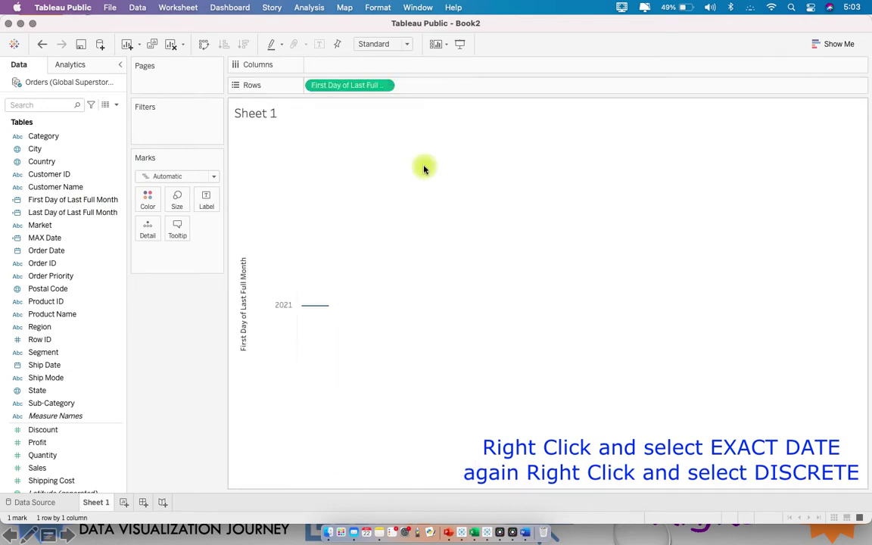
{"action": "right_click", "coordinate": [369, 84]}
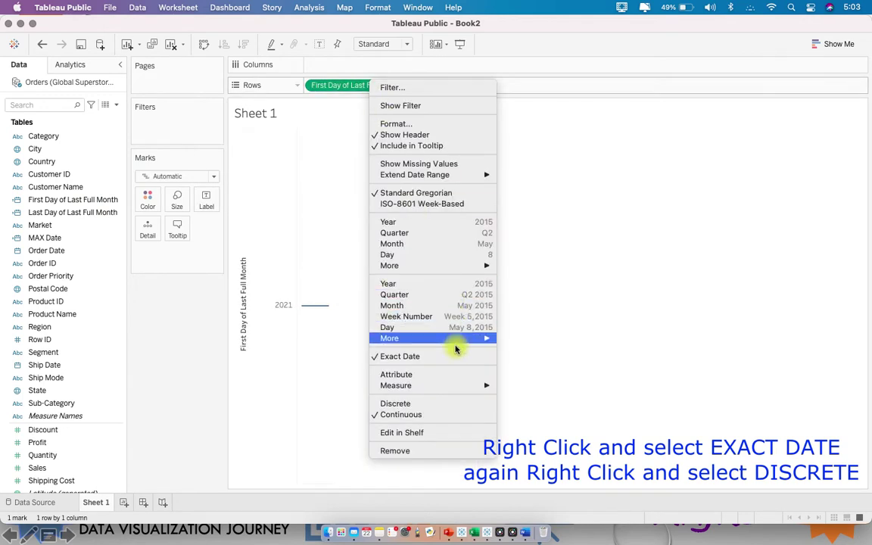
{"action": "left_click", "coordinate": [454, 404]}
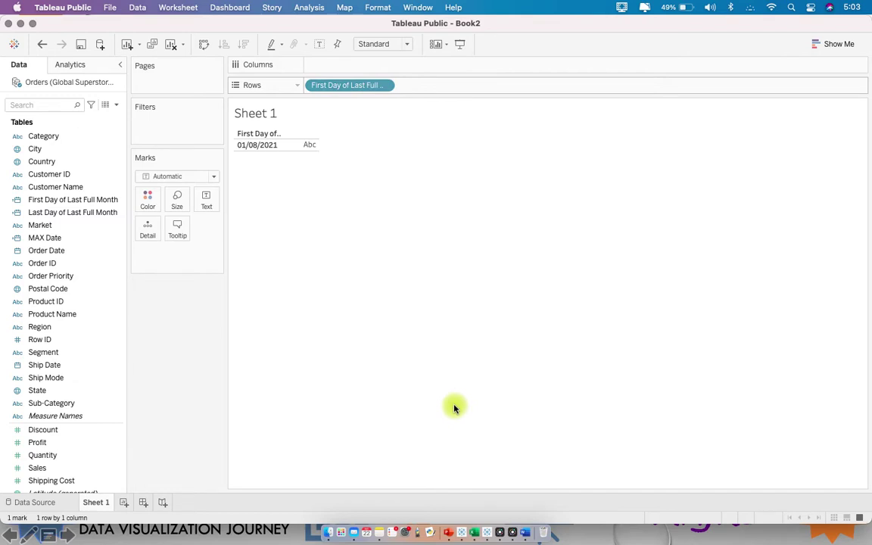
{"action": "left_click_drag", "start_coordinate": [255, 159], "coordinate": [268, 121]}
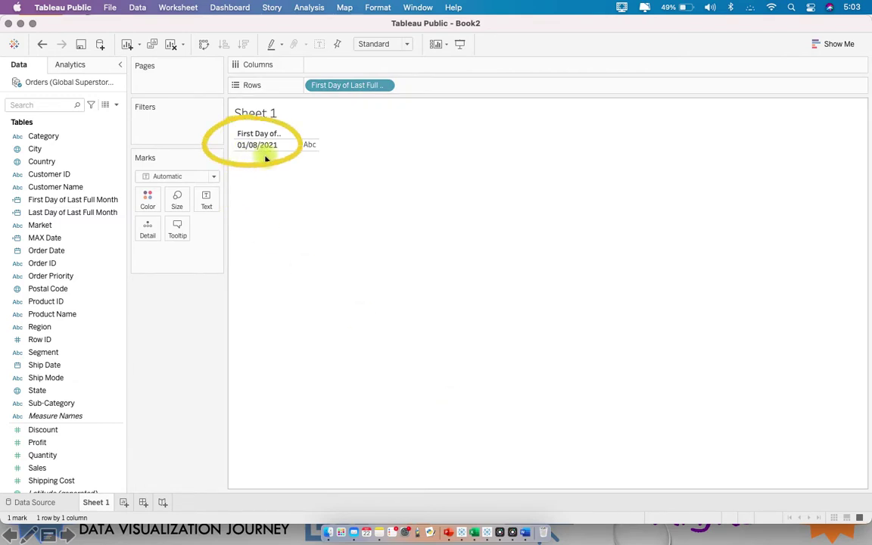
{"action": "mouse_move", "coordinate": [340, 85]}
{"action": "left_mouse_down"}
{"action": "mouse_move", "coordinate": [610, 21]}
{"action": "mouse_move", "coordinate": [600, 27]}
{"action": "left_mouse_up"}
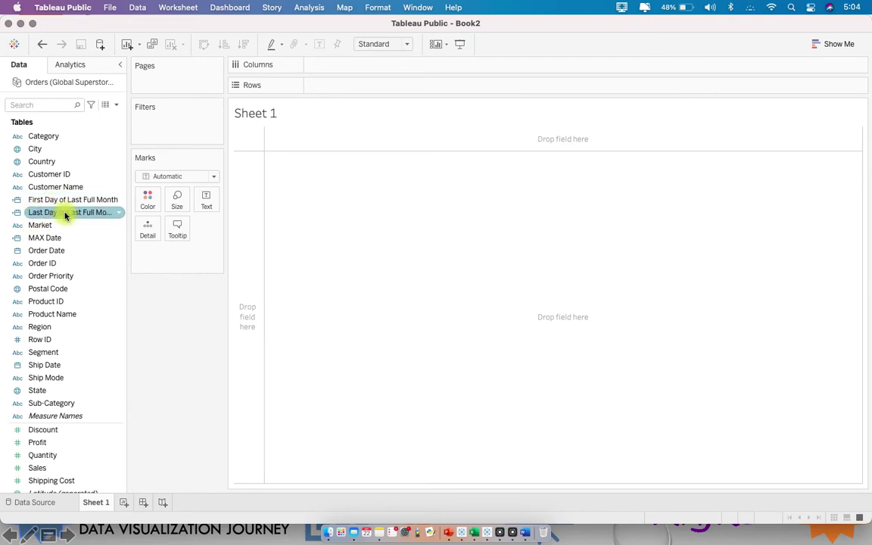
Create a calculated field named Most Recent Month.
{"action": "left_click", "coordinate": [116, 104]}
{"action": "left_click", "coordinate": [111, 116]}
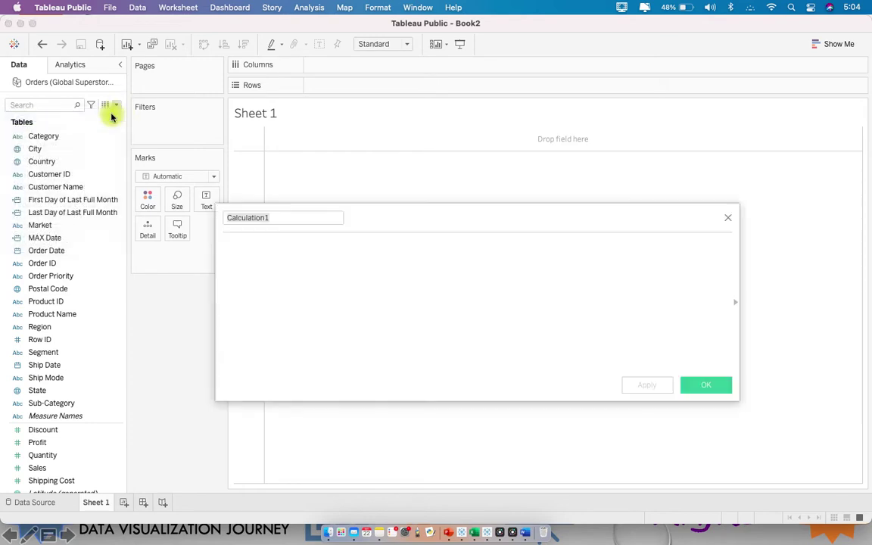
{"action": "type", "text": "M"}
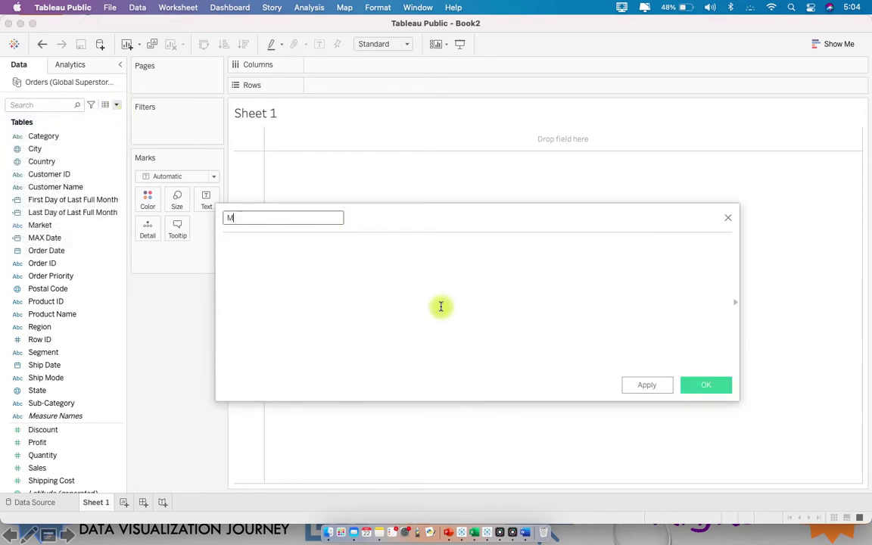
{"action": "type", "text": "ost Recent Month"}
{"action": "key", "text": "Tab"}
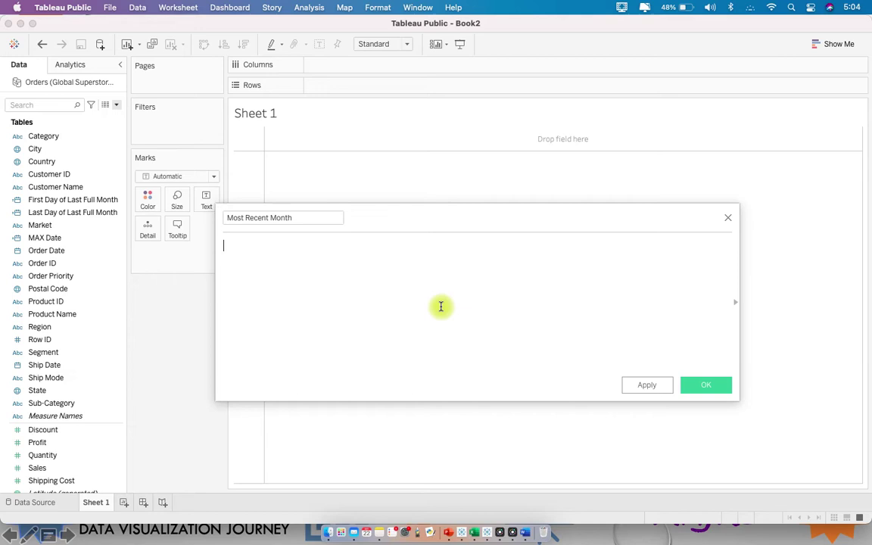
Enter the first condition [Order Date] >= [First Day of Last Full Month] and put AND on the line beneath it.
{"action": "type", "text": "ord"}
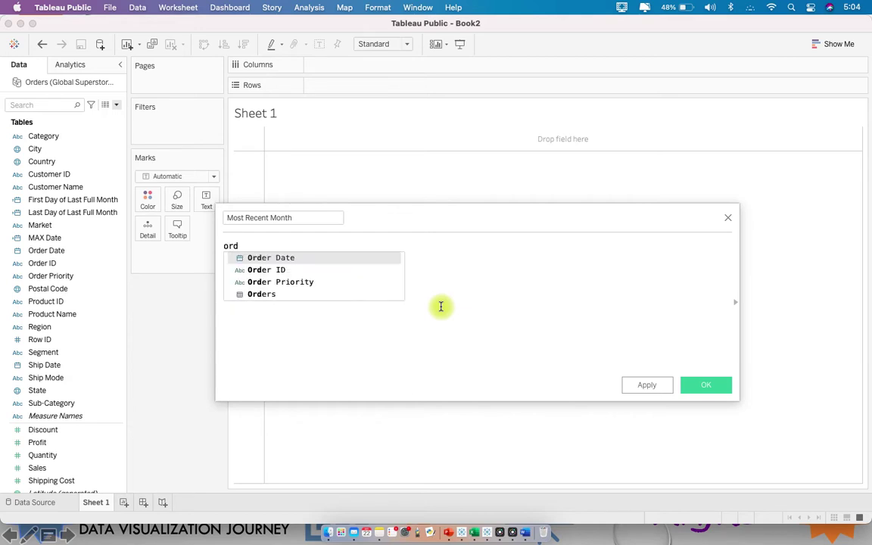
{"action": "key", "text": "Return"}
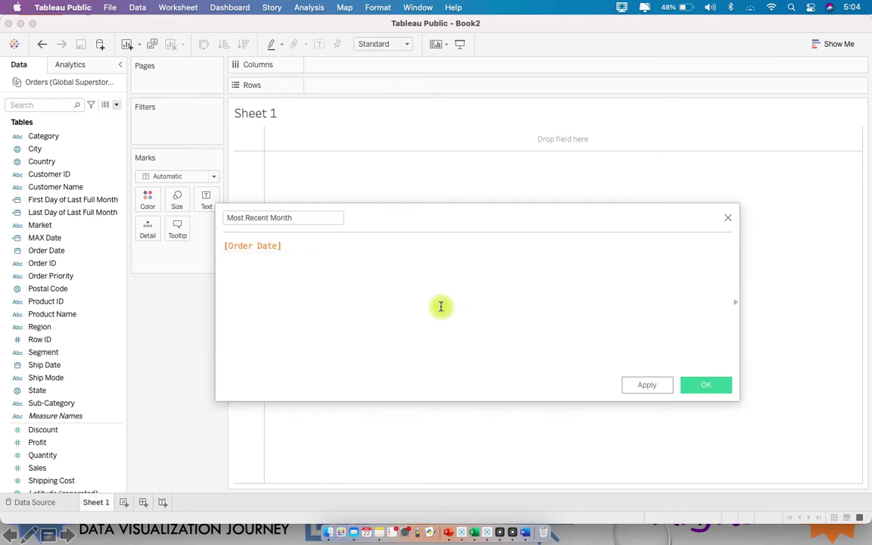
{"action": "type", "text": ">= first"}
{"action": "key", "text": "Down"}
{"action": "key", "text": "Return"}
{"action": "key", "text": "Return"}
{"action": "type", "text": "AND"}
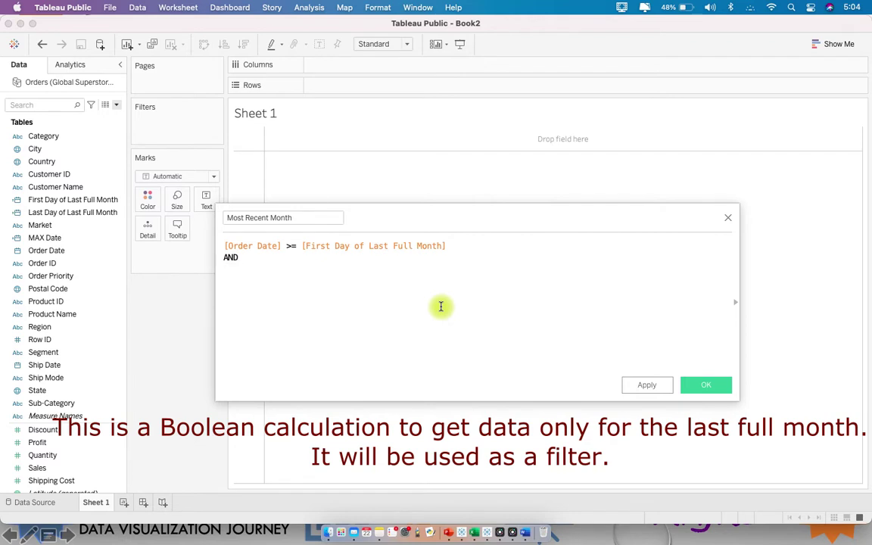
Add the second condition [Order Date] <= [Last Day of Last Full Month] below AND and save the Most Recent Month calculation.
{"action": "key", "text": "Return"}
{"action": "type", "text": "order"}
{"action": "key", "text": "Return"}
{"action": "type", "text": "<= las"}
{"action": "key", "text": "Return"}
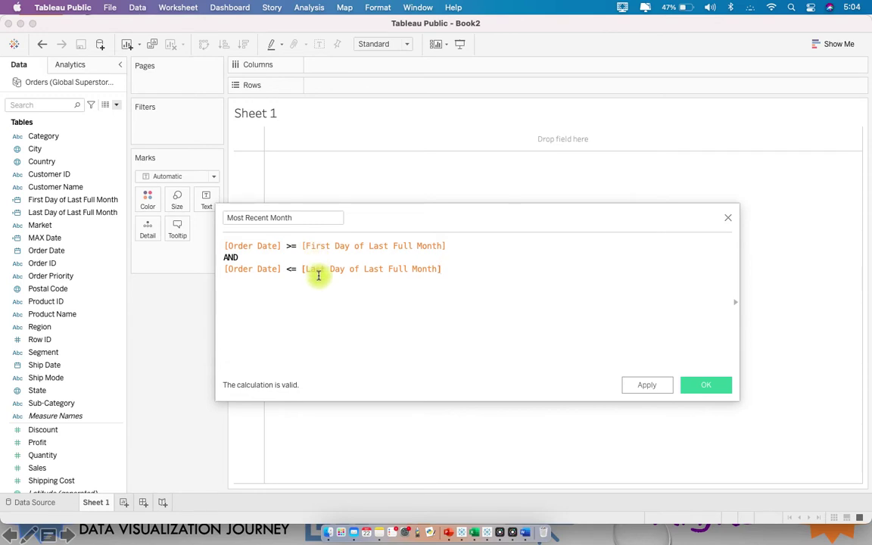
{"action": "left_click", "coordinate": [702, 386]}
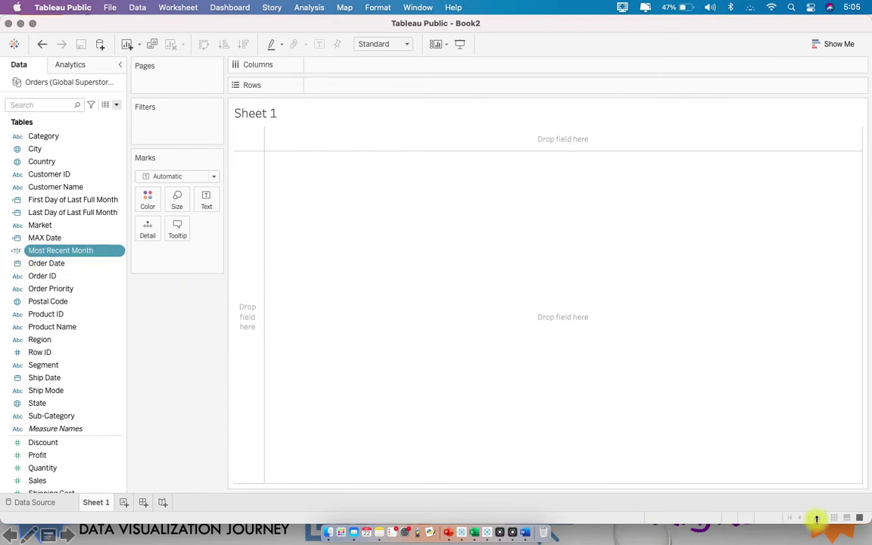
Examine the last-year comparisons on the Performance Metrics dashboard in Book1, and return to Book2.
{"action": "left_click", "coordinate": [731, 469]}
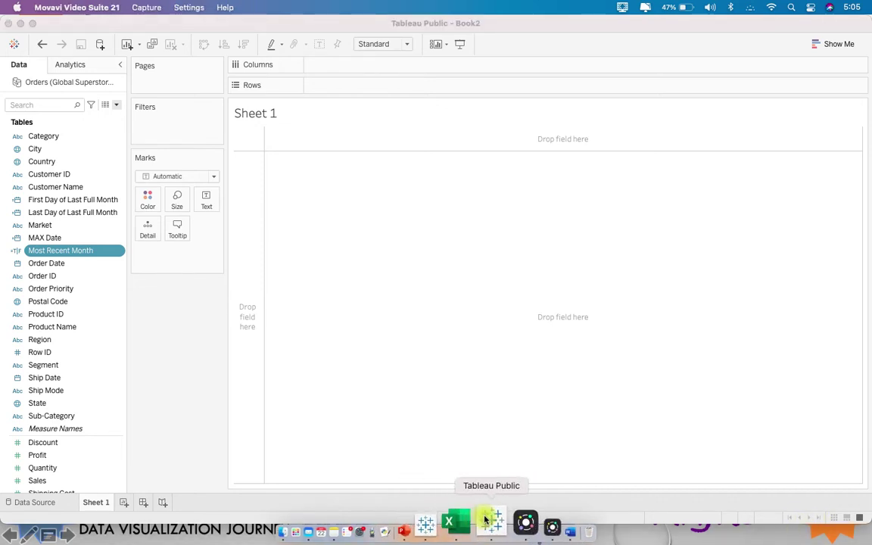
{"action": "left_click", "coordinate": [461, 521]}
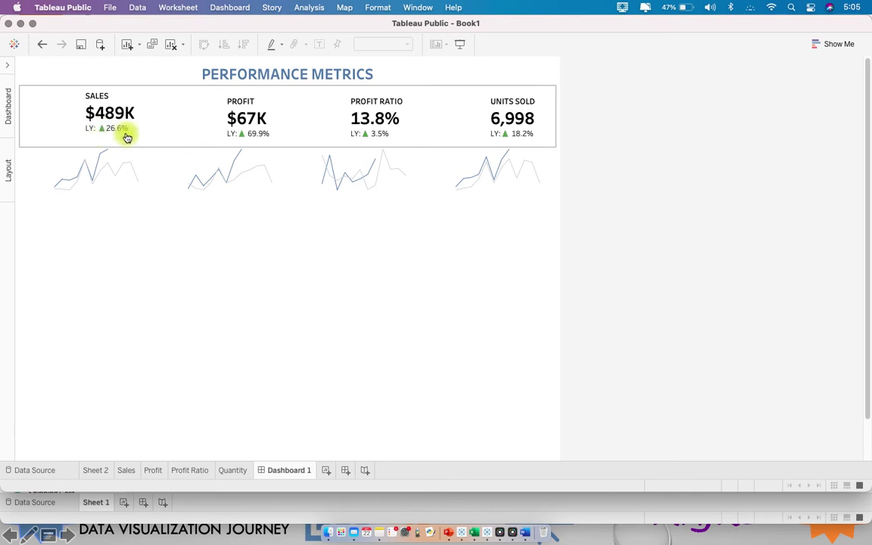
{"action": "left_click", "coordinate": [485, 529]}
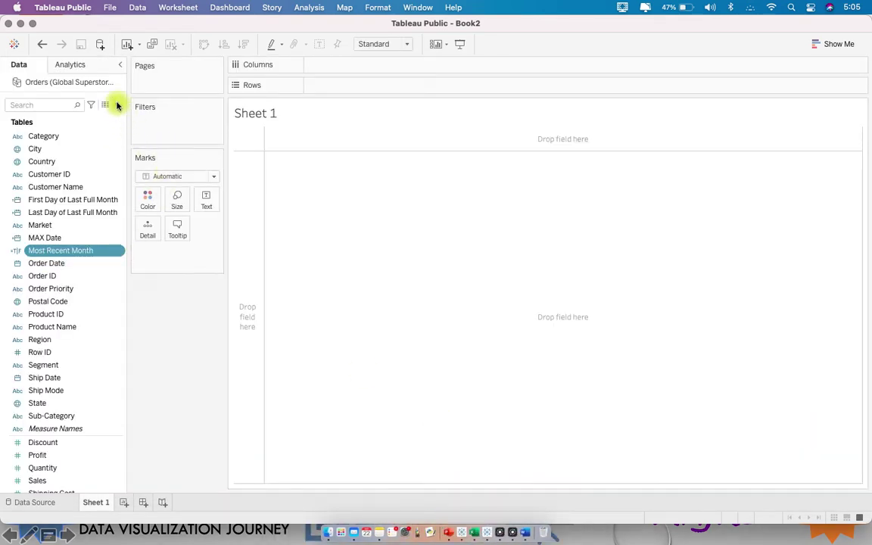
Create a calculated field named Last Day of Last Full Month Last Year.
{"action": "left_click", "coordinate": [117, 105]}
{"action": "left_click", "coordinate": [99, 115]}
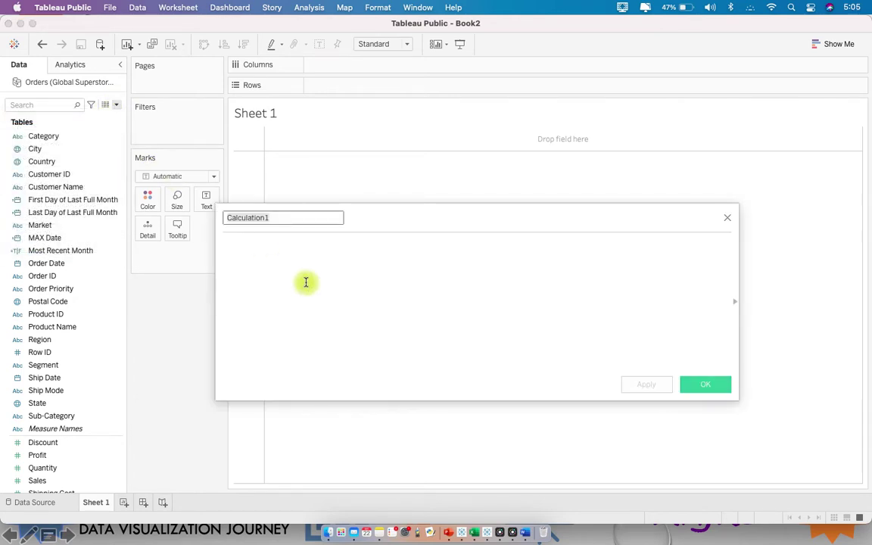
{"action": "type", "text": "Last"}
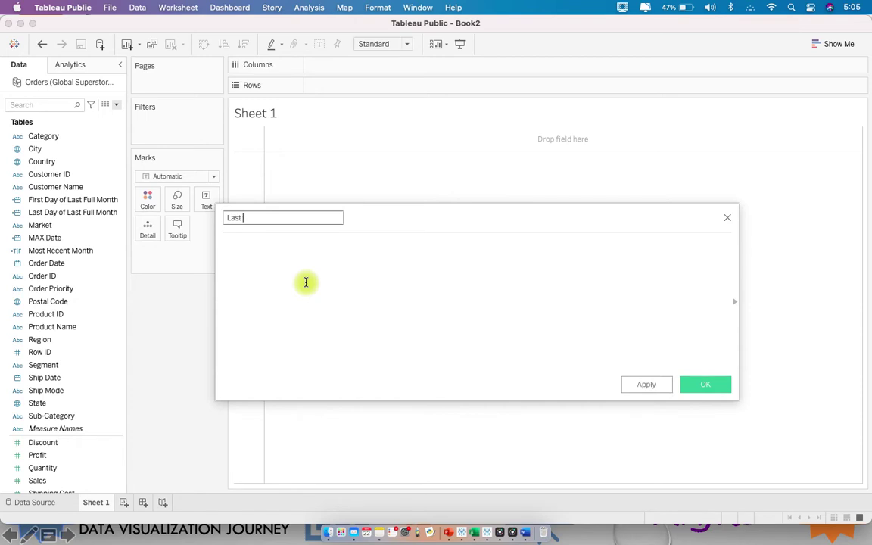
{"action": "type", "text": " Dat"}
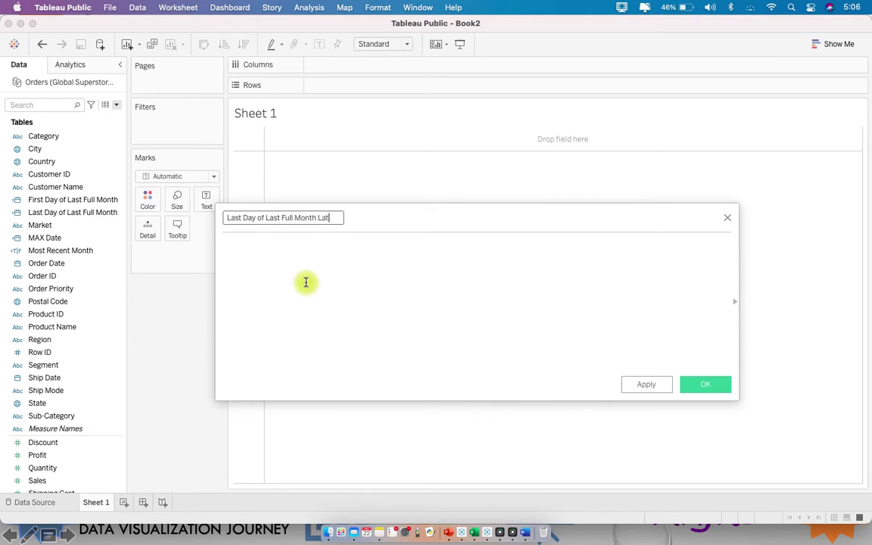
{"action": "type", "text": "ear"}
{"action": "left_click", "coordinate": [358, 270]}
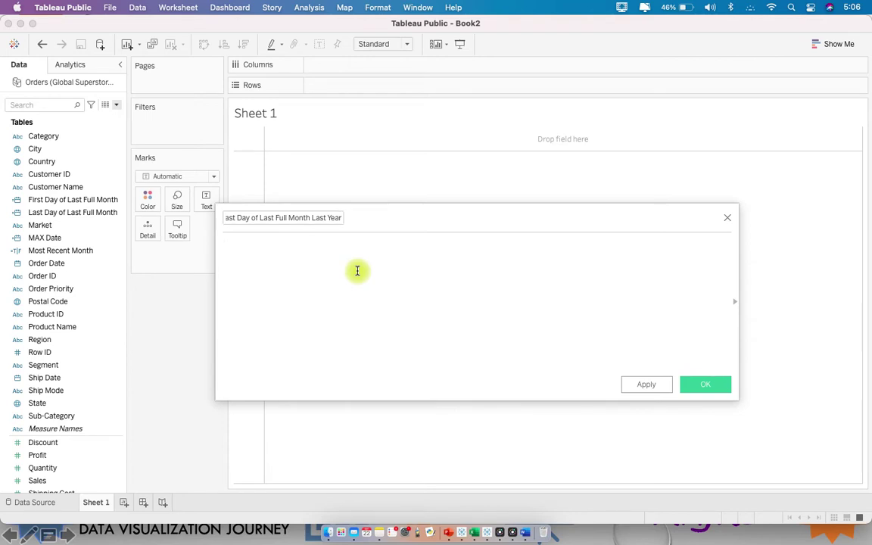
Enter the formula DATEADD("year",-1,[Last Day of Last Full Month]) in the new calculation.
{"action": "type", "text": "DATEADD("}
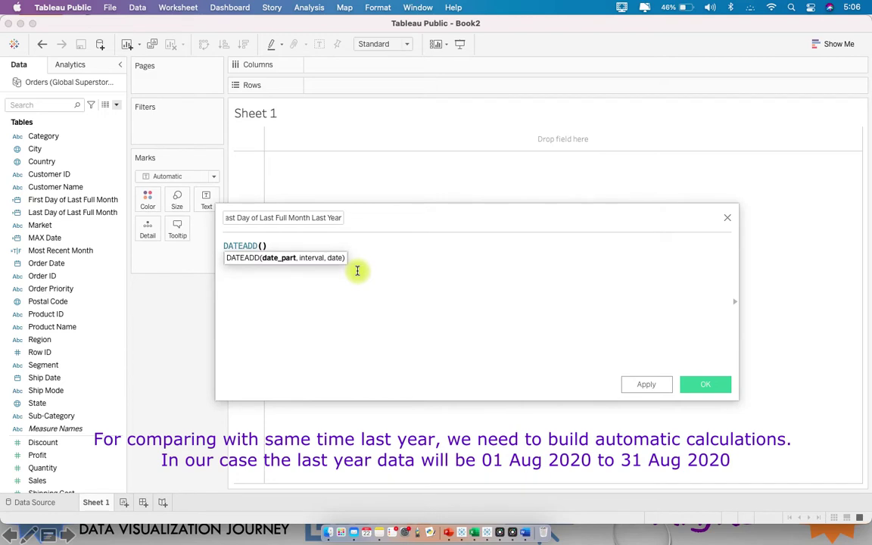
{"action": "type", "text": "'"}
{"action": "type", "text": "\"year"}
{"action": "type", "text": ","}
{"action": "type", "text": "-1,"}
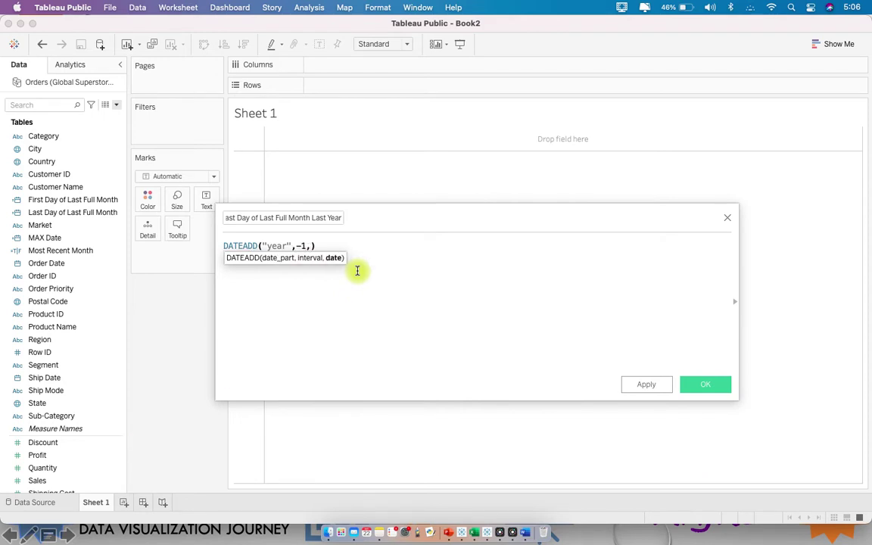
{"action": "type", "text": "las"}
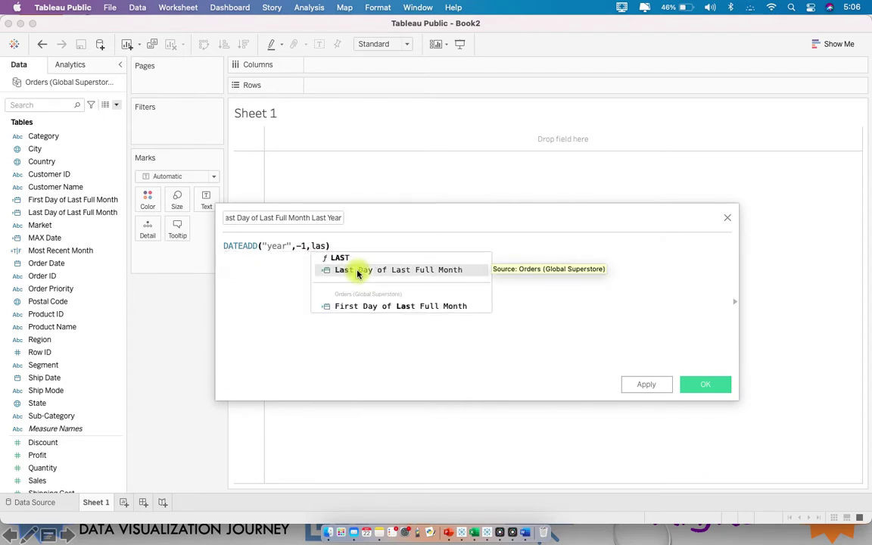
{"action": "left_click", "coordinate": [358, 271]}
{"action": "left_click", "coordinate": [475, 272]}
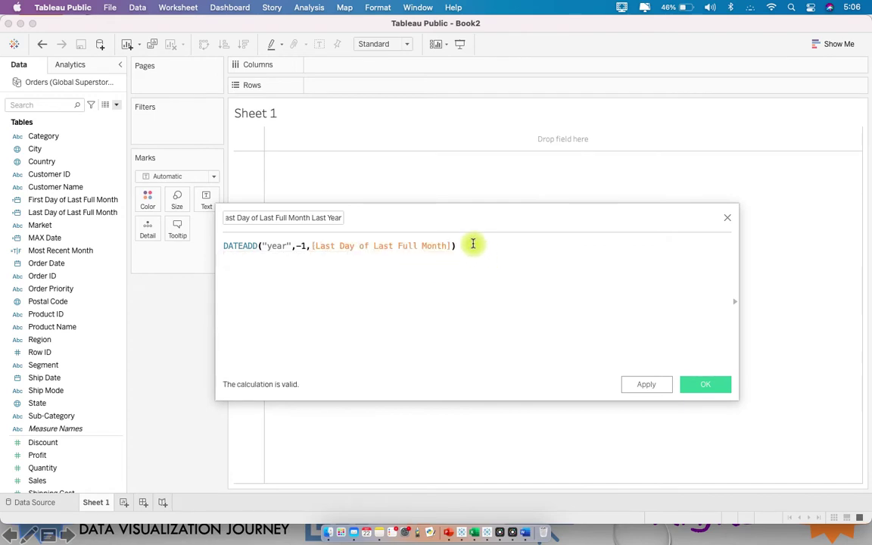
Copy the whole DATEADD formula into the Word notes below the DATETRUNC explanation.
{"action": "left_click_drag", "start_coordinate": [469, 254], "coordinate": [215, 210]}
{"action": "key", "text": "super+c"}
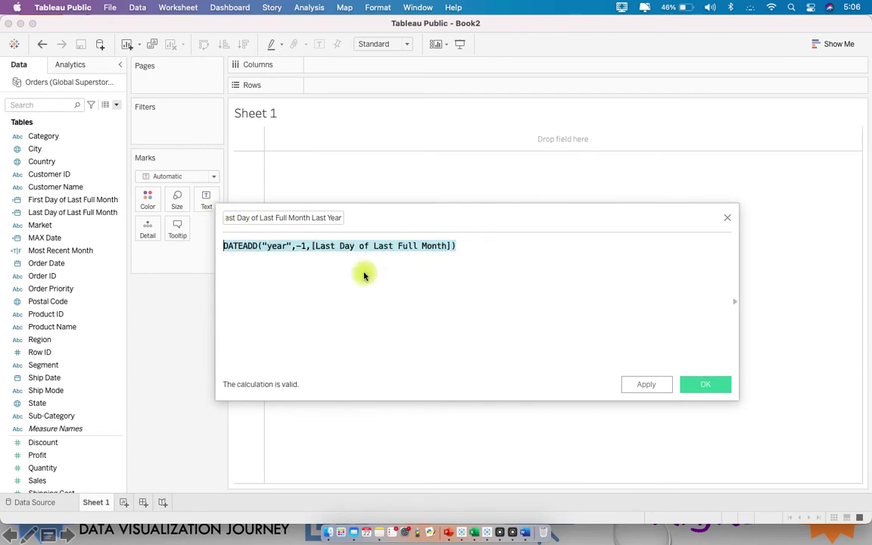
{"action": "left_click", "coordinate": [524, 532]}
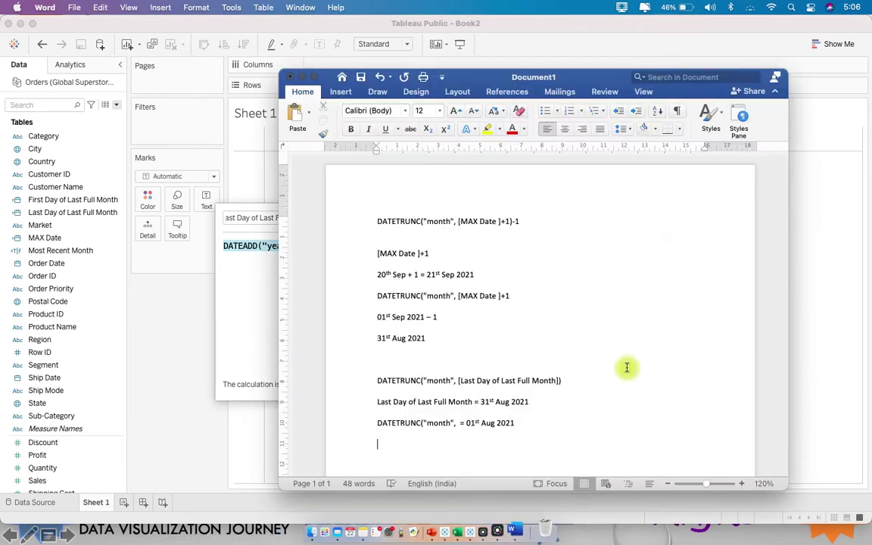
{"action": "scroll", "coordinate": [634, 412], "scroll_direction": "down", "scroll_amount": 3}
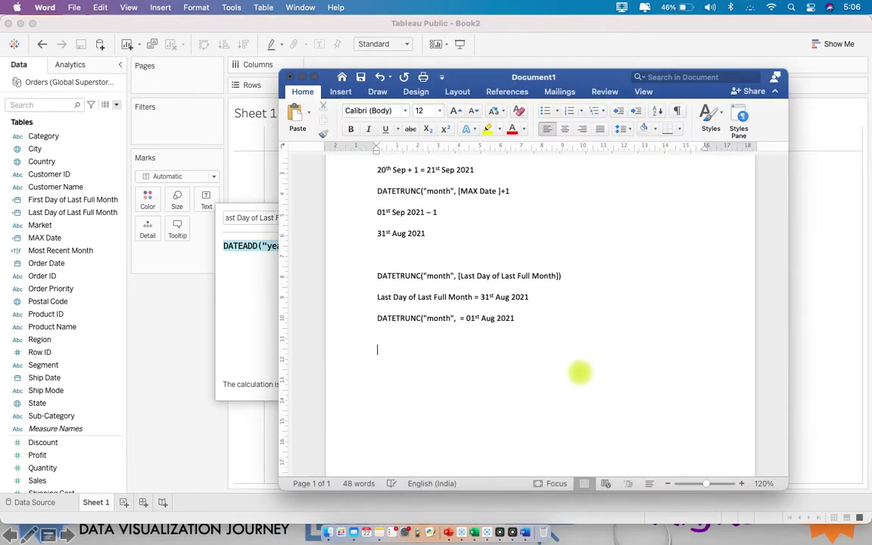
{"action": "key", "text": "super+v"}
Copy the ,[Last Day of Last Full Month] part of the formula onto a new line beneath it and add "= 31st Aug 2021".
{"action": "left_click_drag", "start_coordinate": [451, 352], "coordinate": [551, 351]}
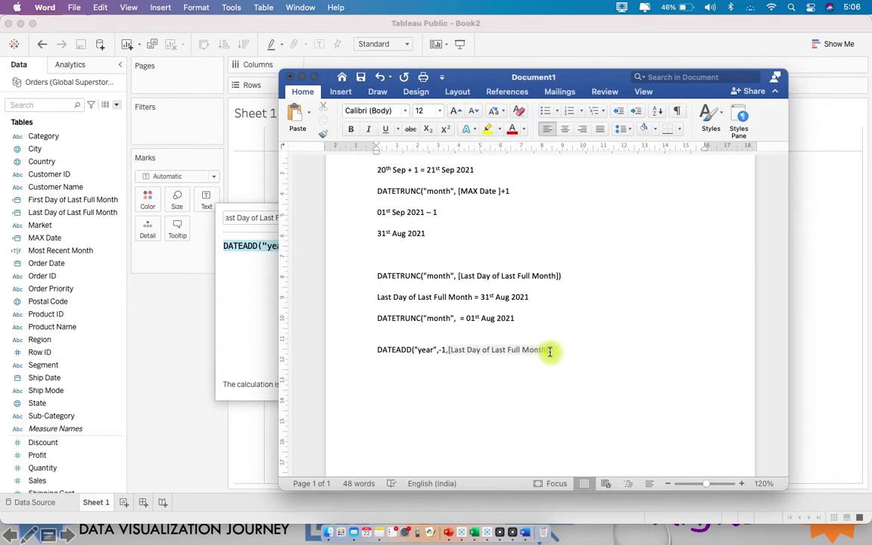
{"action": "left_click", "coordinate": [581, 360]}
{"action": "type", "text": ",[Last Day of Last Full Month]"}
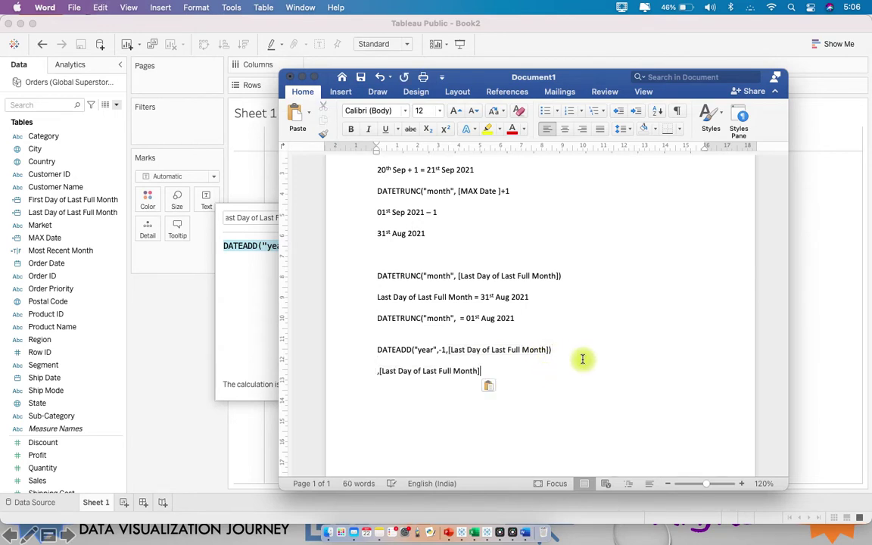
{"action": "type", "text": "= 31st Aug 2021"}
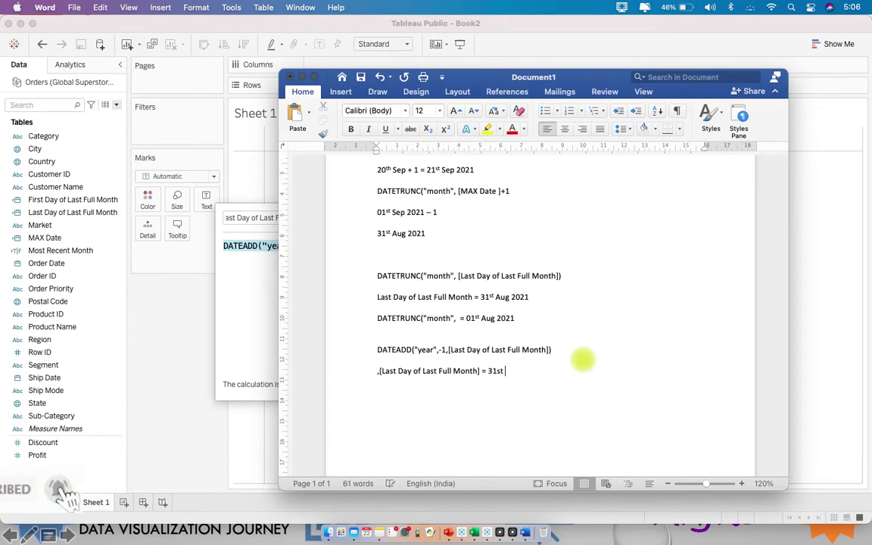
{"action": "key", "text": "Return"}
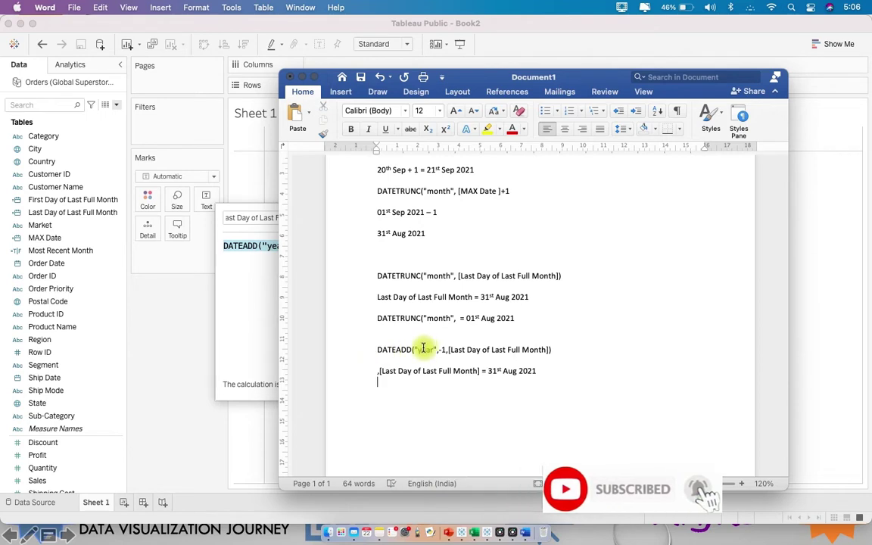
Copy the DATEADD("year",-1, part of the formula onto the next line and add "= 31st Aug 2020".
{"action": "left_click_drag", "start_coordinate": [424, 349], "coordinate": [447, 349]}
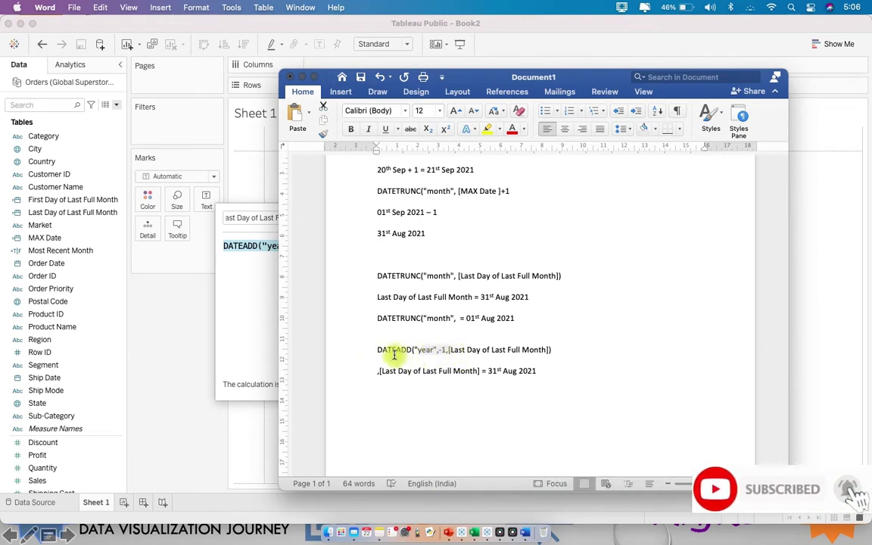
{"action": "left_click_drag", "start_coordinate": [379, 349], "coordinate": [447, 350]}
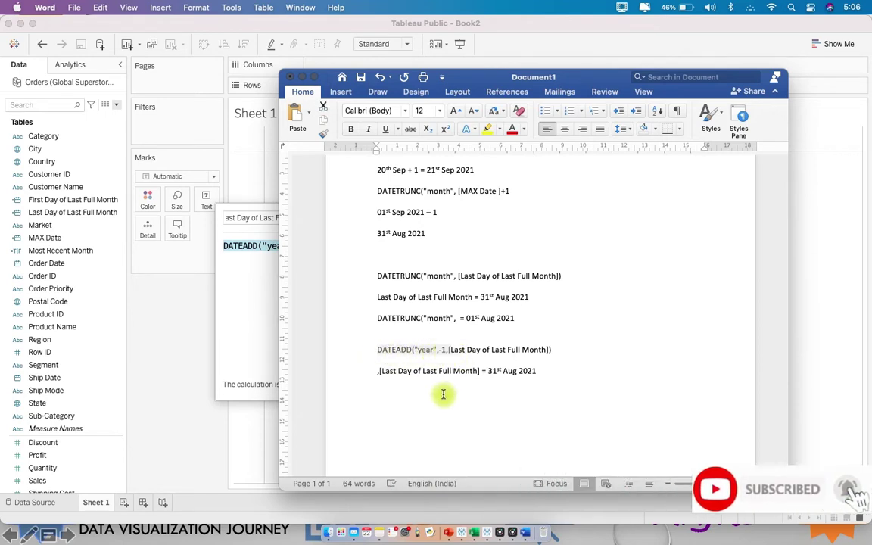
{"action": "left_click", "coordinate": [558, 376]}
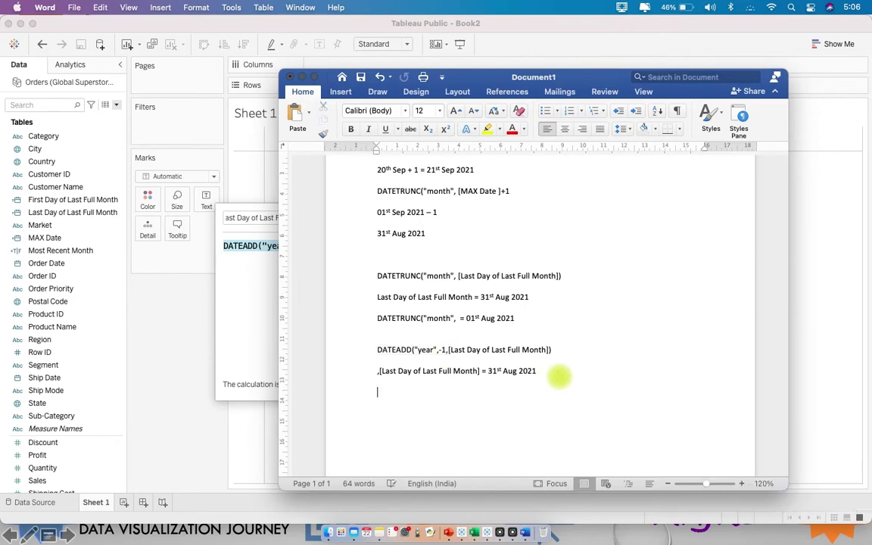
{"action": "type", "text": "DATEADD(\"year\",-1,["}
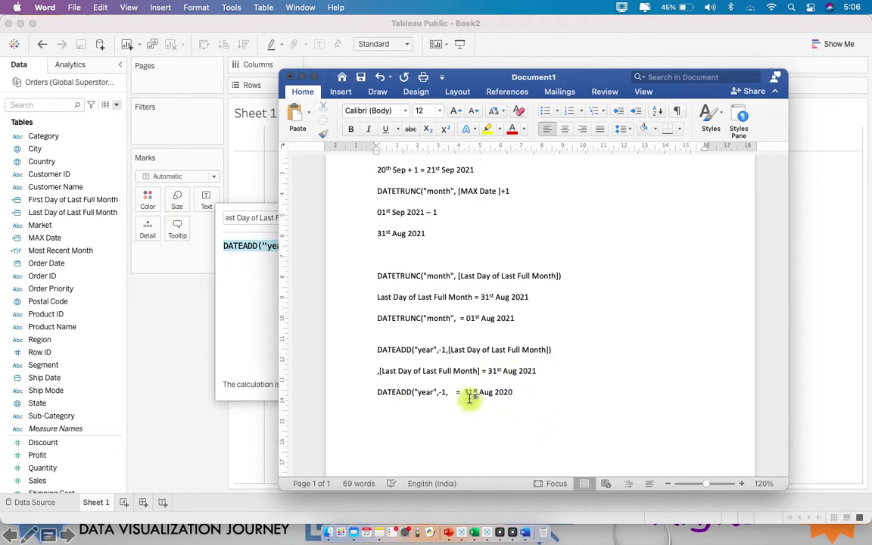
{"action": "left_click_drag", "start_coordinate": [463, 393], "coordinate": [534, 395]}
{"action": "left_click", "coordinate": [536, 397]}
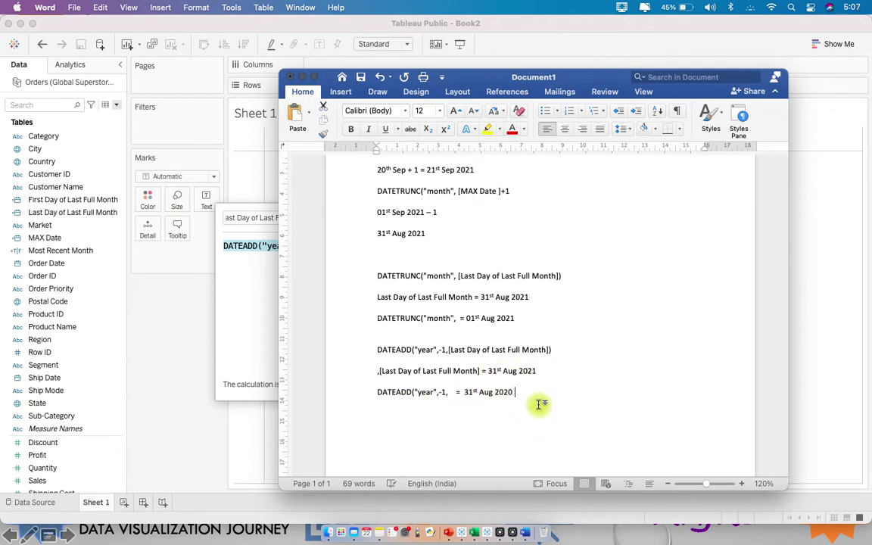
Back in Tableau, save the Last Day of Last Full Month Last Year calculation and set its data type to Date.
{"action": "left_click", "coordinate": [259, 306]}
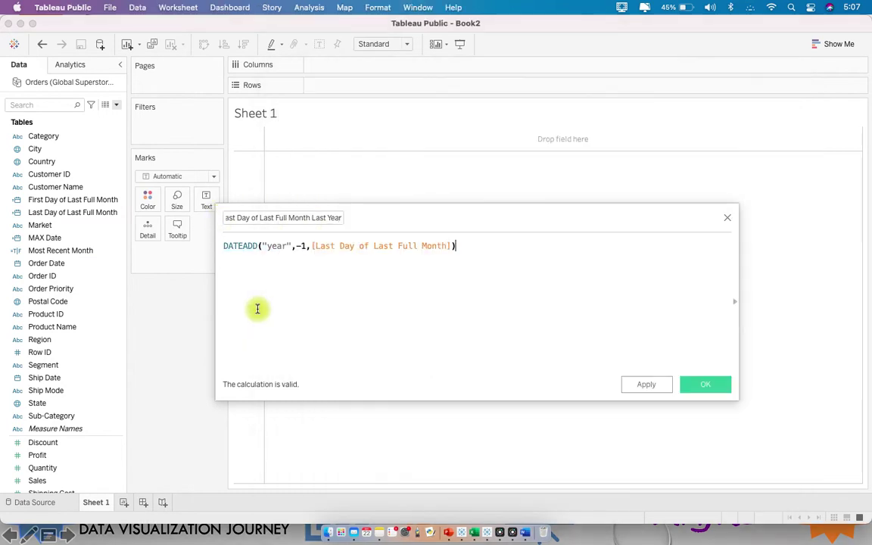
{"action": "left_click", "coordinate": [264, 218]}
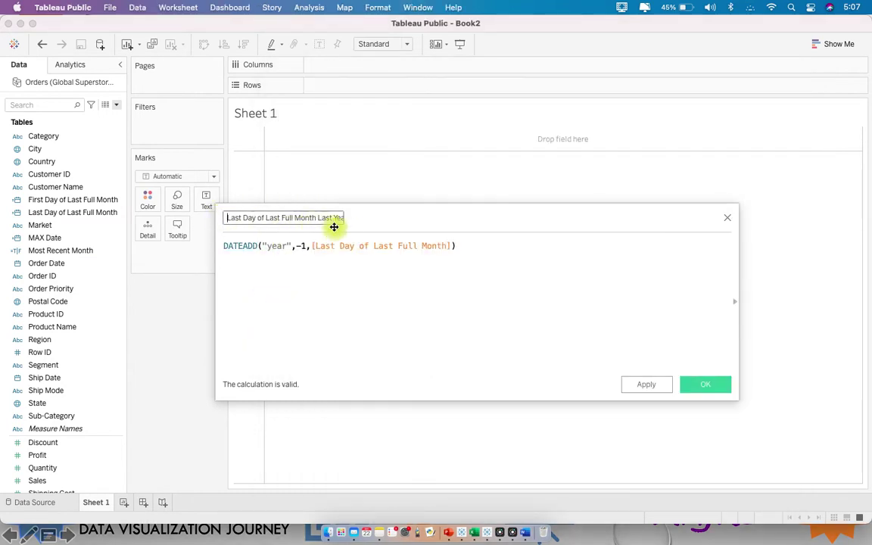
{"action": "left_click", "coordinate": [696, 388]}
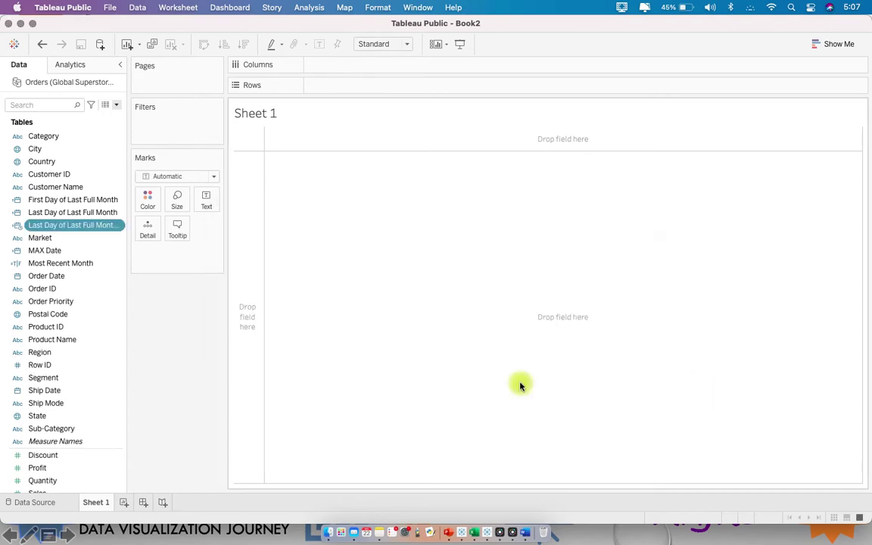
{"action": "left_click", "coordinate": [16, 226]}
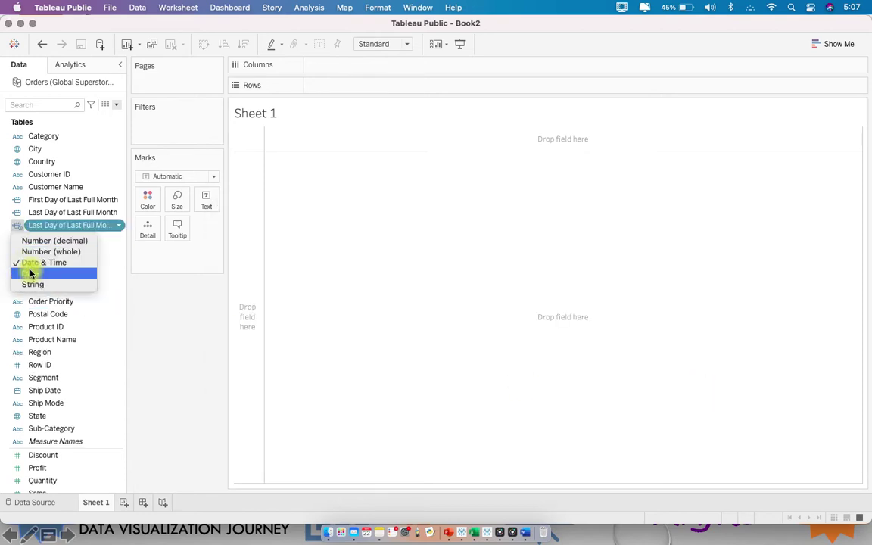
{"action": "left_click", "coordinate": [31, 274]}
Display Last Day of Last Full Month Last Year on Rows as a discrete exact date, and clear it from the shelf after checking.
{"action": "left_click_drag", "start_coordinate": [72, 225], "coordinate": [321, 84]}
{"action": "right_click", "coordinate": [321, 85]}
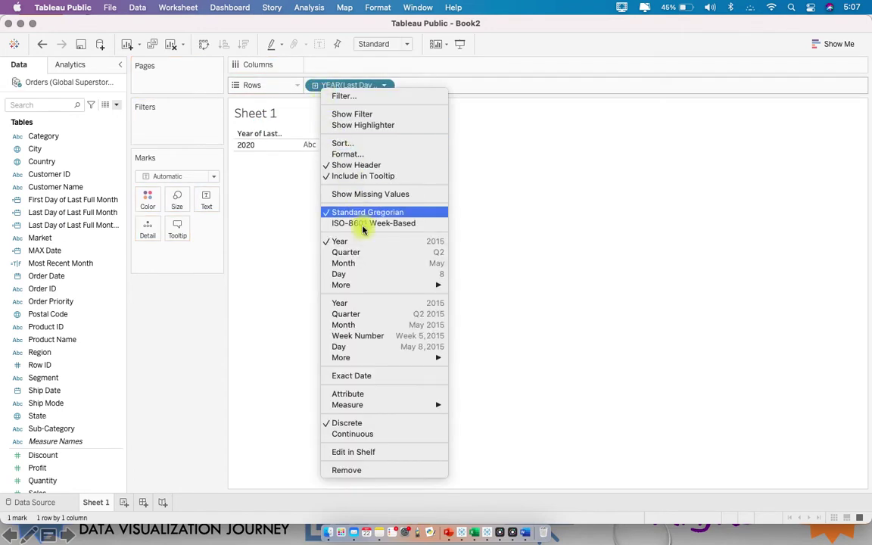
{"action": "left_click", "coordinate": [370, 376]}
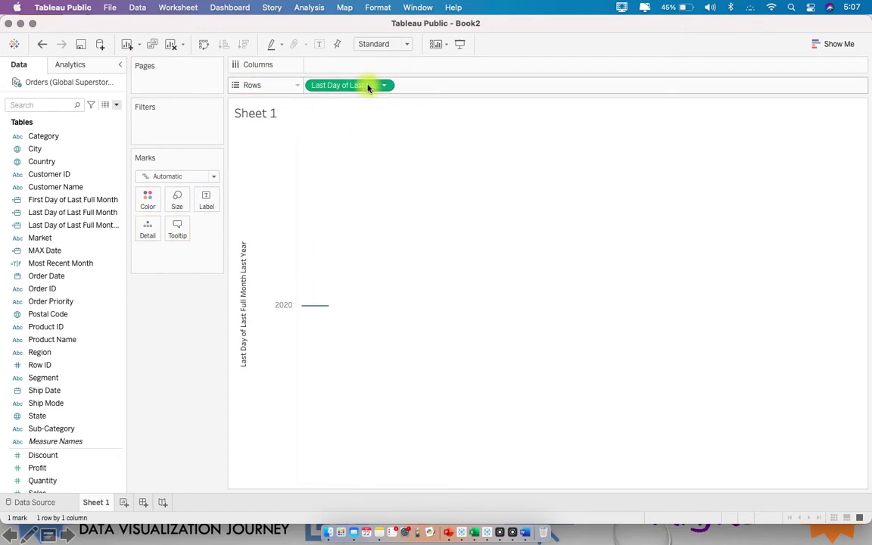
{"action": "right_click", "coordinate": [369, 87]}
{"action": "left_click", "coordinate": [415, 410]}
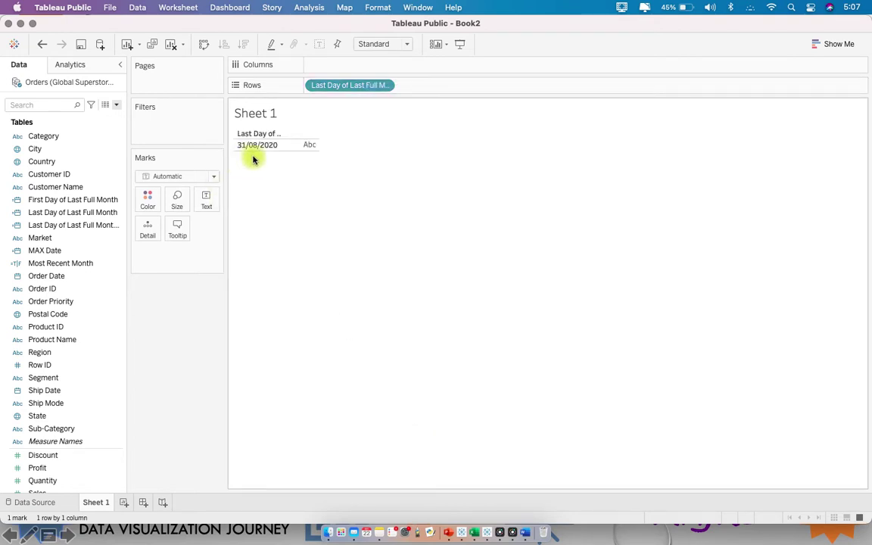
{"action": "left_click_drag", "start_coordinate": [369, 87], "coordinate": [539, 31]}
Create a calculated field named First Day of Last Full Month Last Year.
{"action": "left_click", "coordinate": [117, 104]}
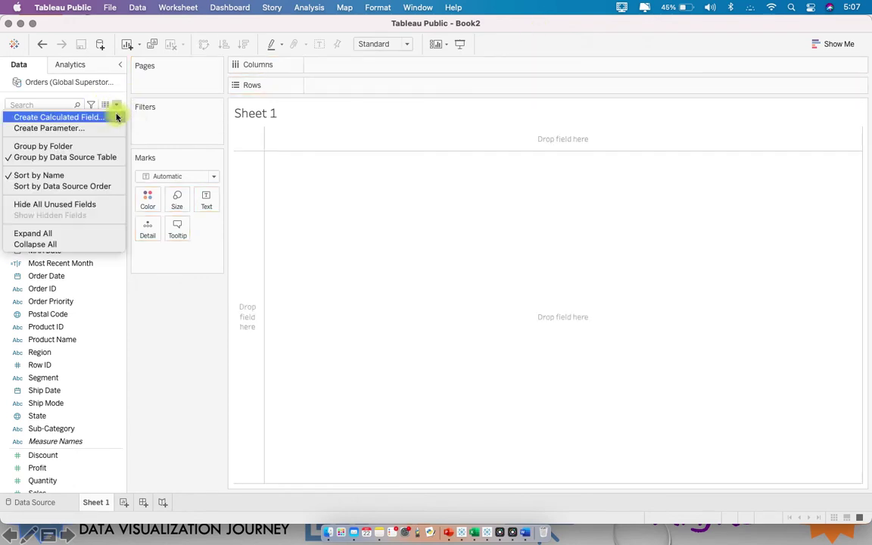
{"action": "left_click", "coordinate": [115, 117]}
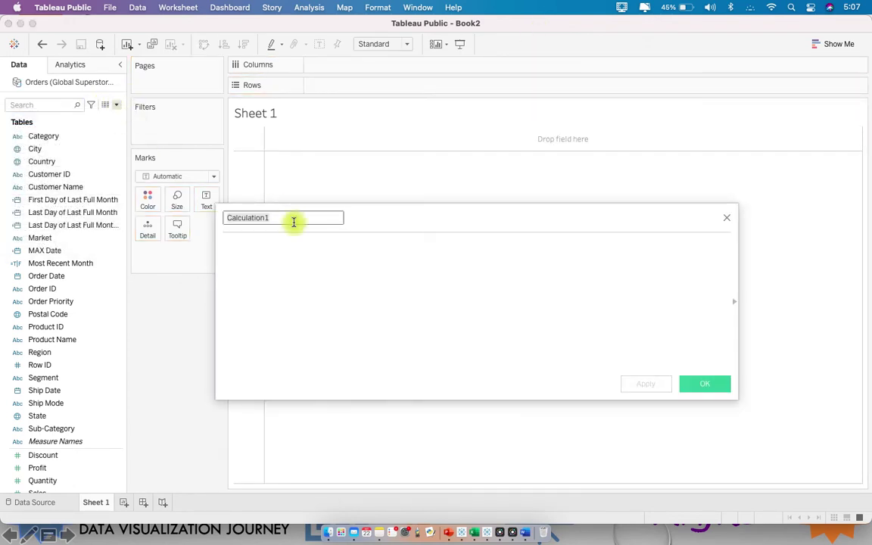
{"action": "type", "text": "First Day of Last Full Month L"}
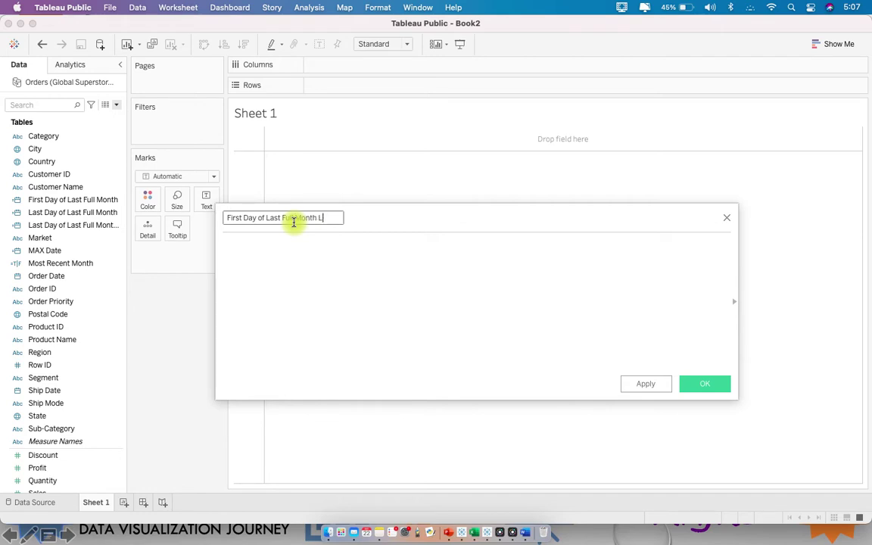
{"action": "type", "text": "ast Year"}
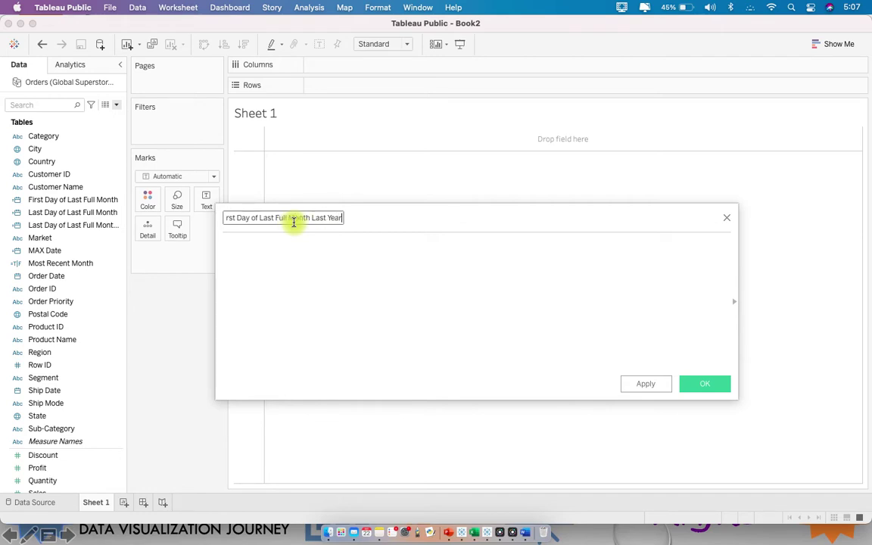
Enter the formula DATETRUNC("month",[Last Day of Last Full Month Last Year]) in the new calculation.
{"action": "left_click", "coordinate": [354, 247]}
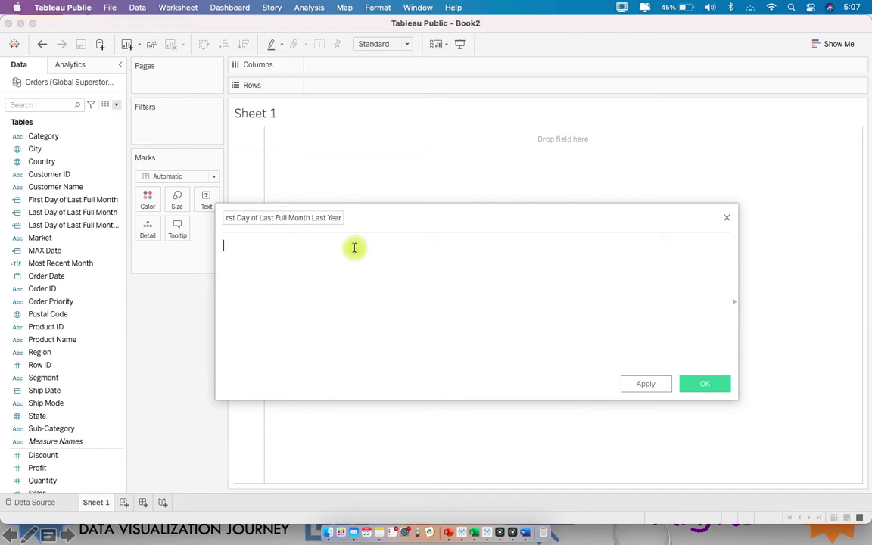
{"action": "type", "text": "DATETRUN"}
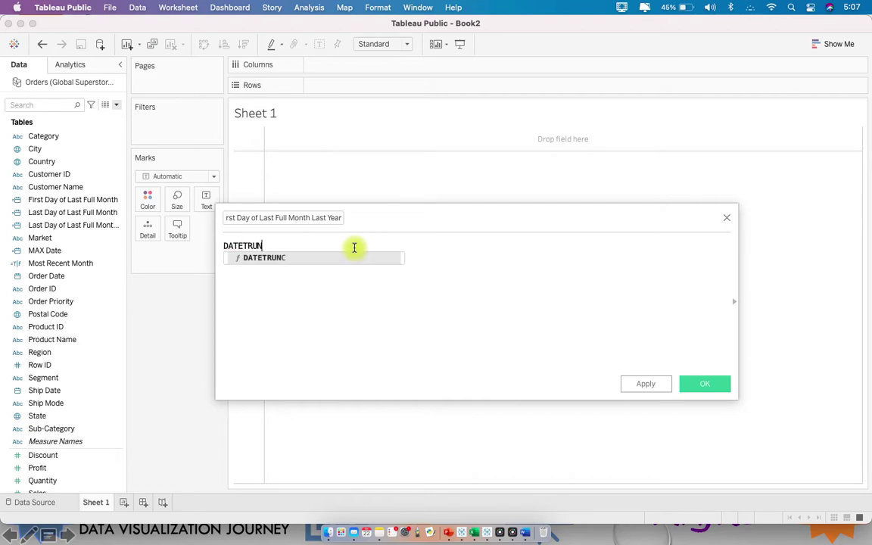
{"action": "type", "text": "C"}
{"action": "key", "text": "Return"}
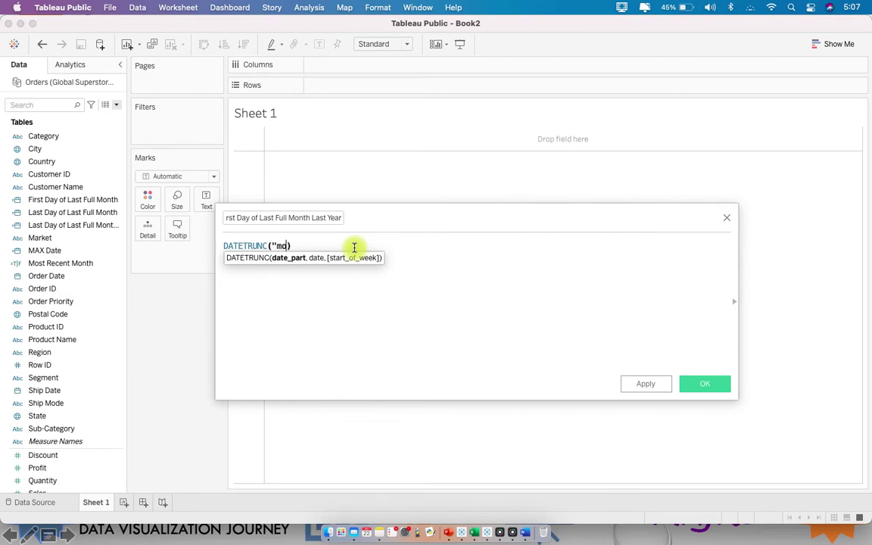
{"action": "type", "text": "\"month\",fir"}
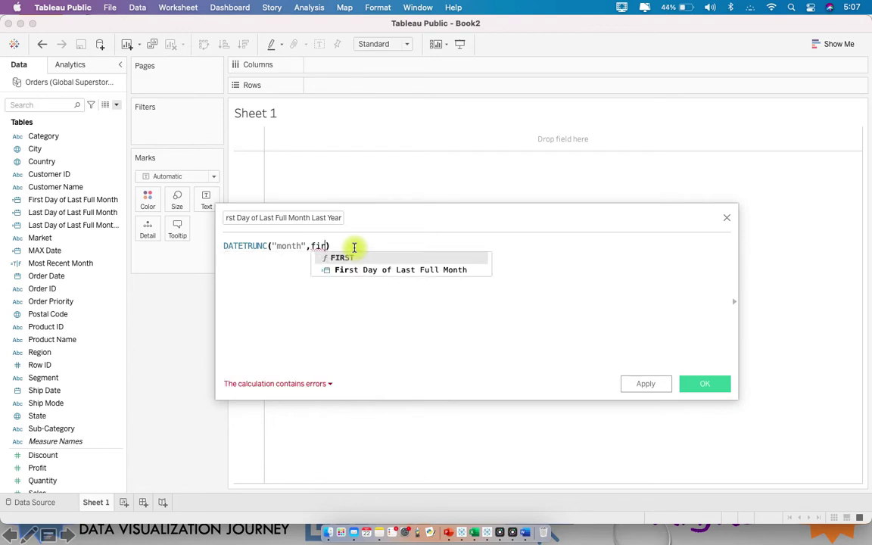
{"action": "key", "text": "BackSpace"}
{"action": "key", "text": "BackSpace"}
{"action": "key", "text": "BackSpace"}
{"action": "type", "text": "las"}
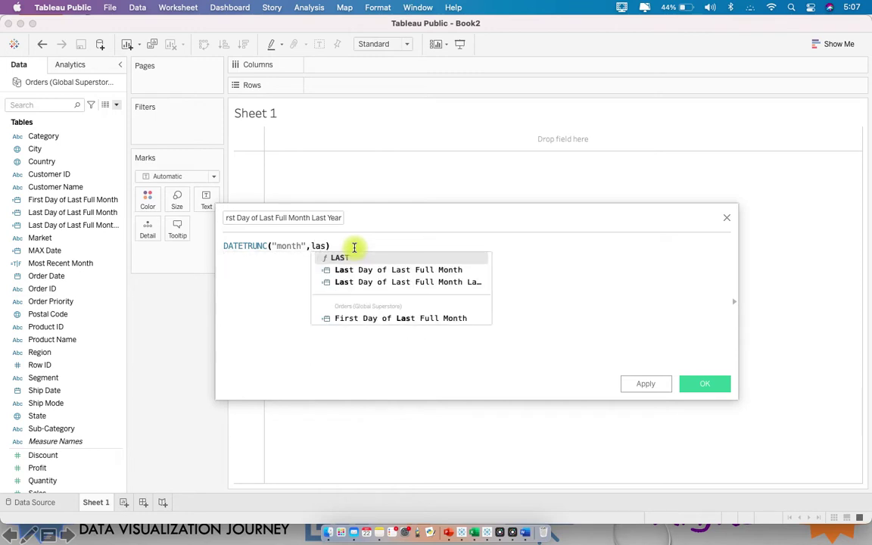
{"action": "key", "text": "Down"}
{"action": "key", "text": "Down"}
{"action": "key", "text": "Return"}
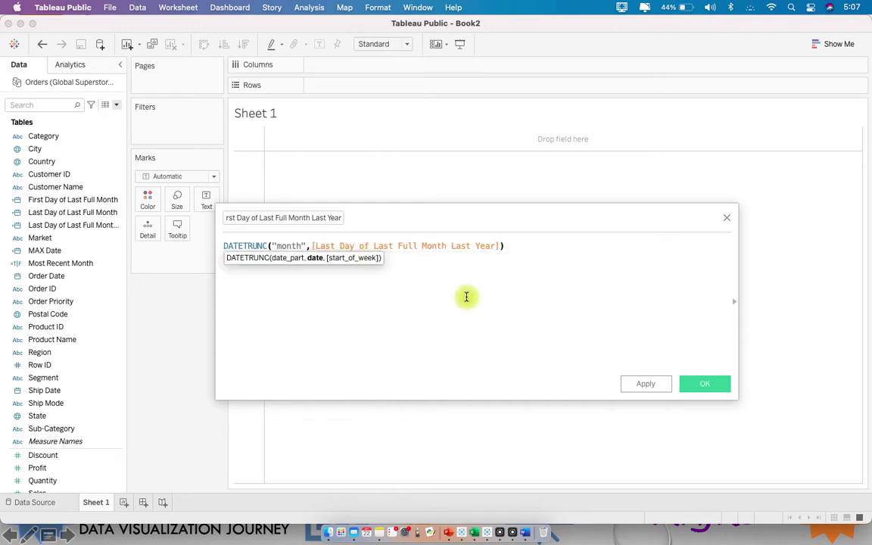
Copy the whole DATETRUNC formula into the Word notes below the DATEADD explanation.
{"action": "left_click_drag", "start_coordinate": [521, 245], "coordinate": [220, 156]}
{"action": "key", "text": "super+c"}
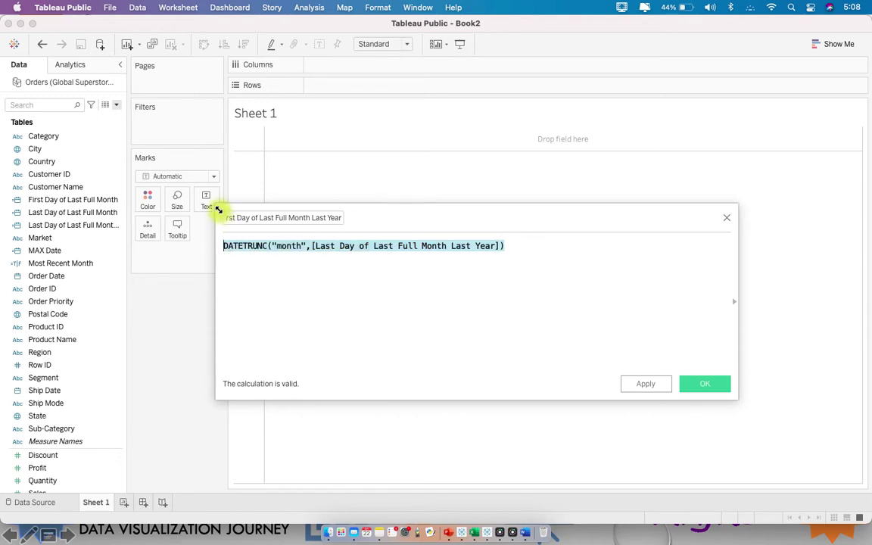
{"action": "left_click", "coordinate": [529, 524]}
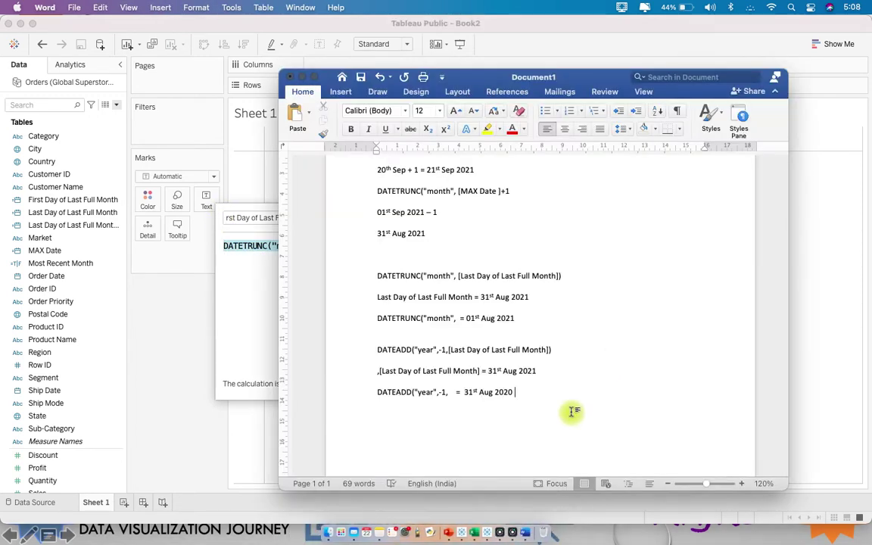
{"action": "key", "text": "super+v"}
{"action": "scroll", "coordinate": [570, 413], "scroll_direction": "down", "scroll_amount": 3}
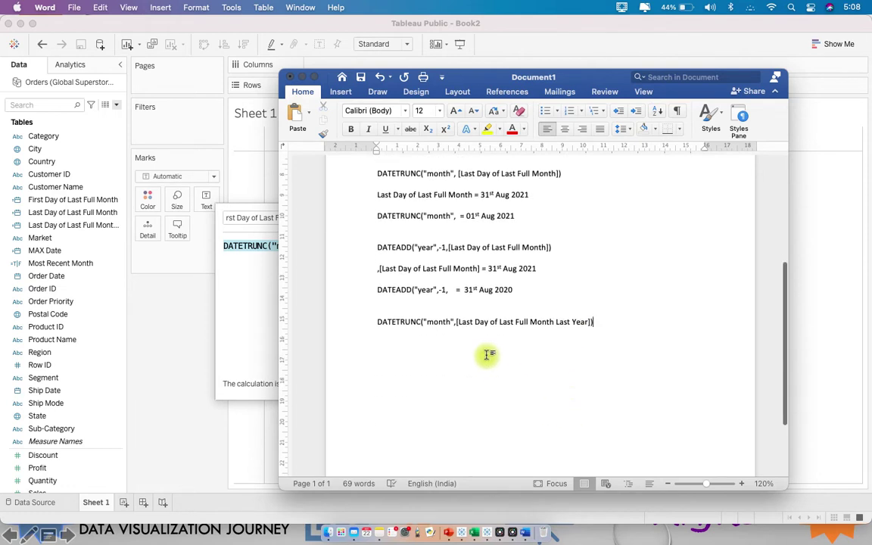
Copy the Last Day of Last Full Month Last Year]) part of the formula onto a new line beneath it and add "= 31st Aug 2020".
{"action": "left_click_drag", "start_coordinate": [458, 323], "coordinate": [587, 324]}
{"action": "key", "text": "super+c"}
{"action": "left_click", "coordinate": [619, 321]}
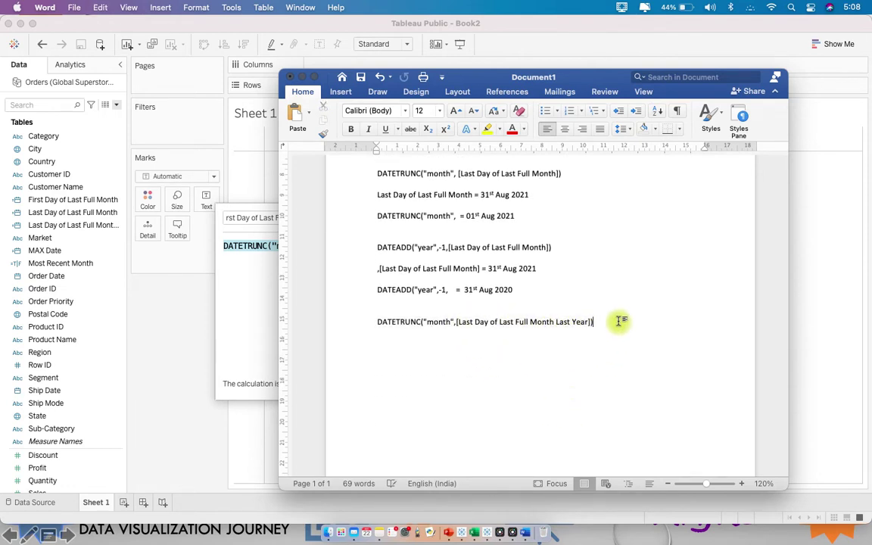
{"action": "key", "text": "super+v"}
{"action": "type", "text": "="}
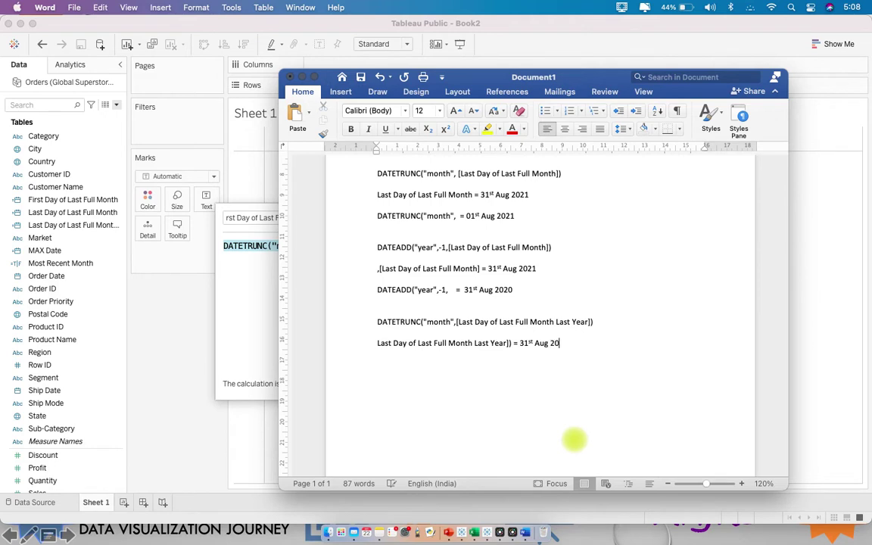
{"action": "type", "text": " 31st Aug 2020"}
Copy the DATETRUNC("month", part of the formula onto the next line and add "= 01st Aug 2020".
{"action": "left_click_drag", "start_coordinate": [378, 321], "coordinate": [455, 320]}
{"action": "key", "text": "cmd+c"}
{"action": "left_click", "coordinate": [593, 344]}
{"action": "key", "text": "Return"}
{"action": "key", "text": "cmd+v"}
{"action": "type", "text": "["}
{"action": "key", "text": "BackSpace"}
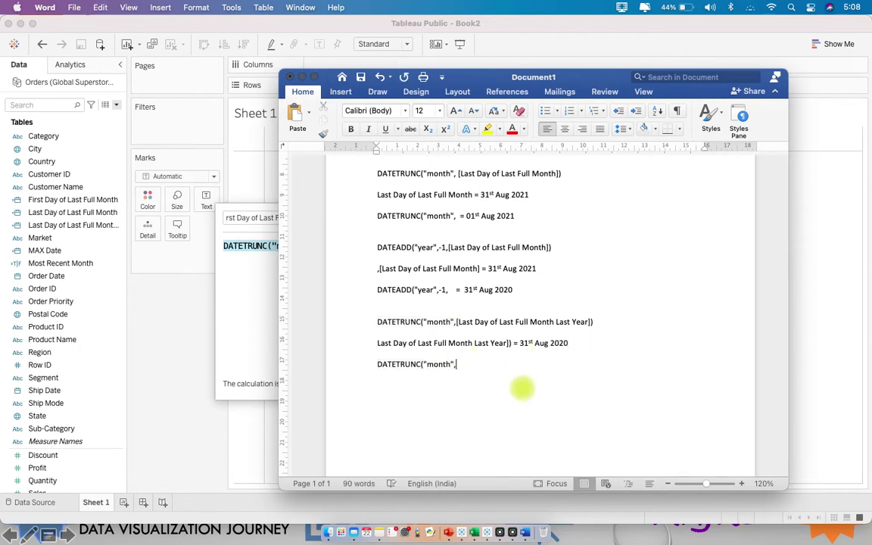
{"action": "left_click", "coordinate": [514, 354]}
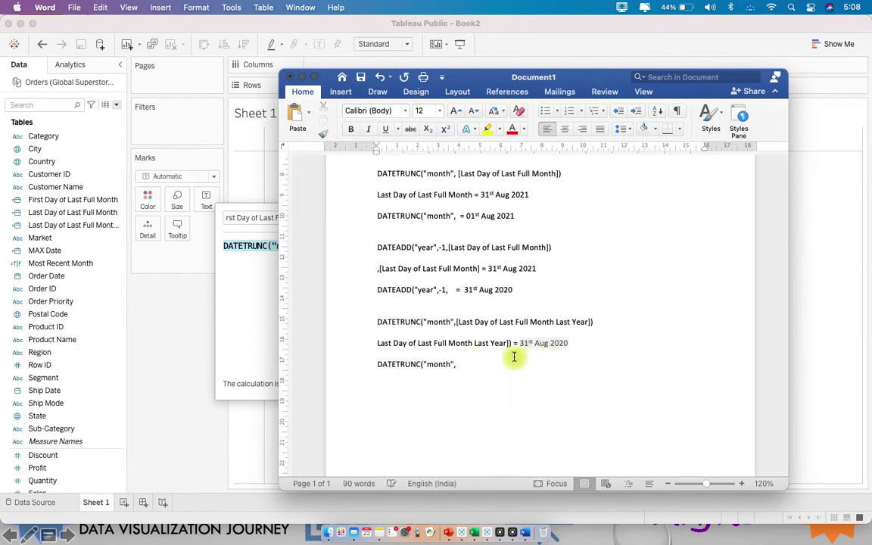
{"action": "type", "text": "= "}
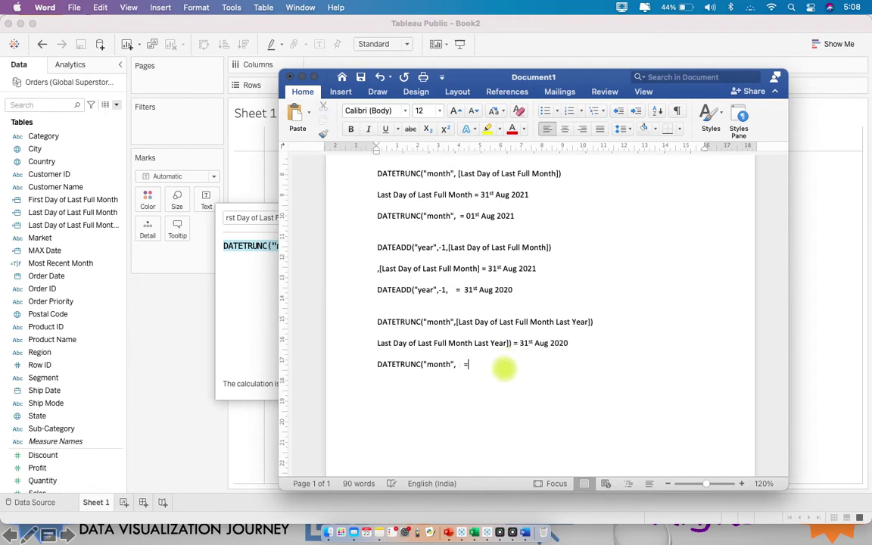
{"action": "type", "text": "01st Aug 2020"}
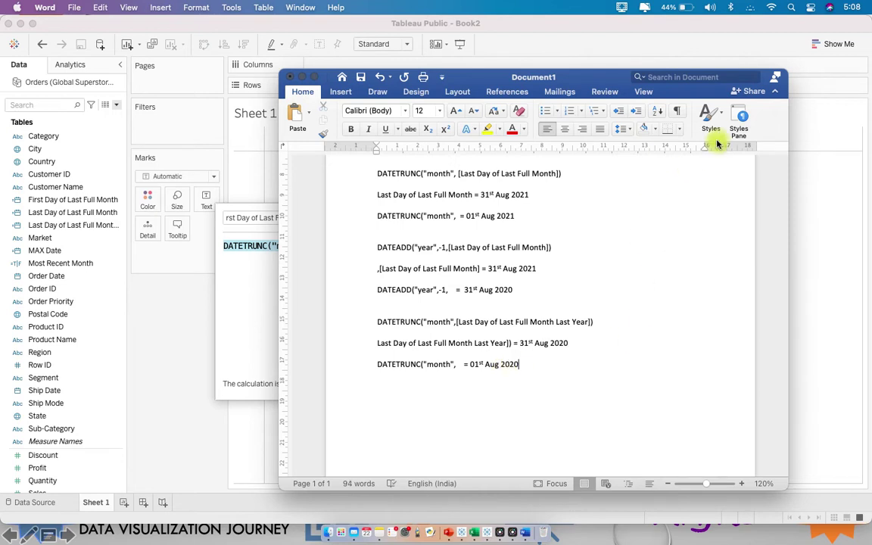
Back in Tableau, save the First Day of Last Full Month Last Year calculation and set its data type to Date.
{"action": "left_click", "coordinate": [250, 367]}
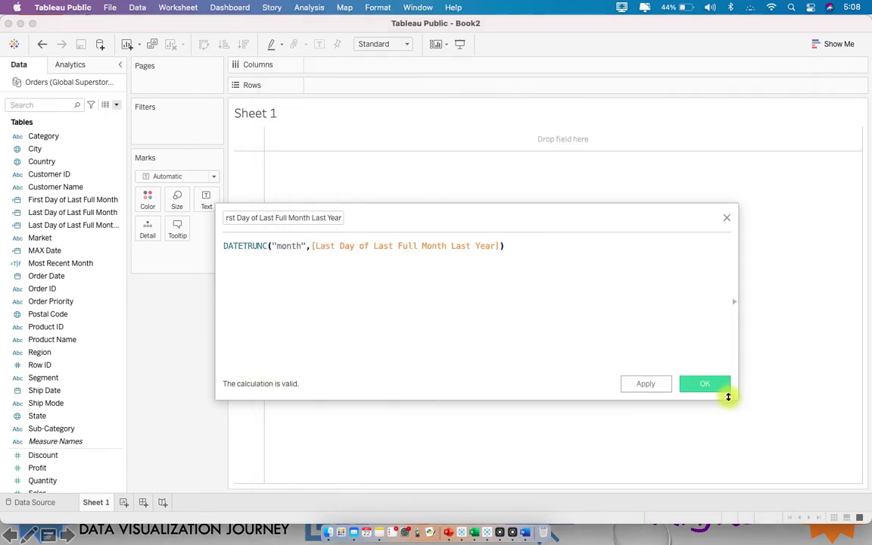
{"action": "left_click", "coordinate": [705, 384]}
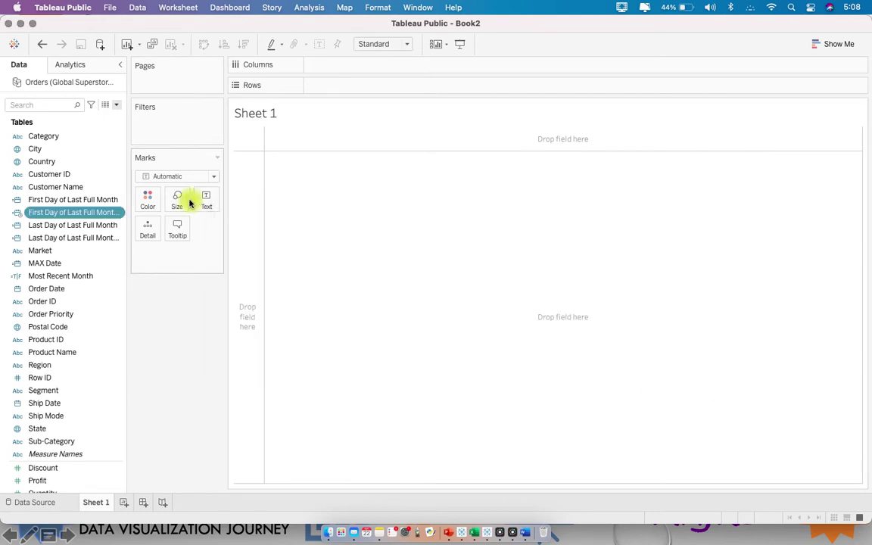
{"action": "left_click", "coordinate": [17, 215]}
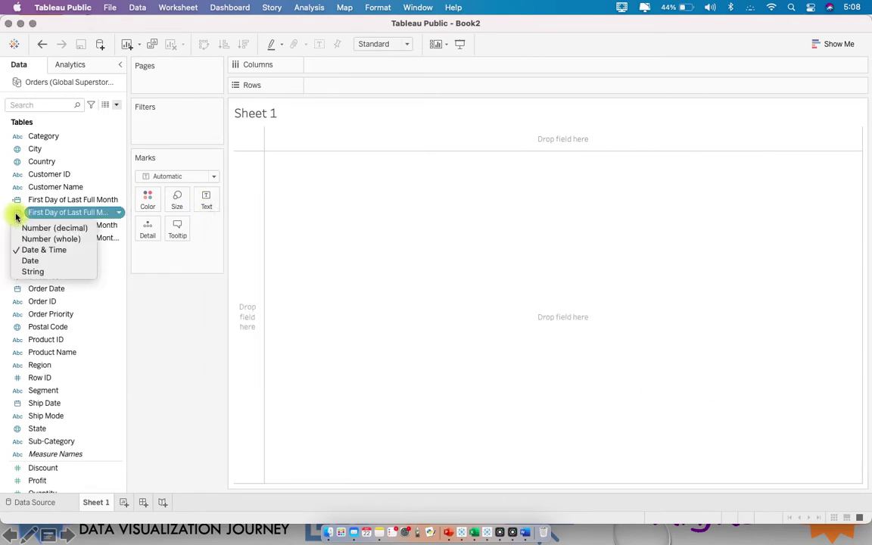
{"action": "left_click", "coordinate": [53, 260]}
Display First Day of Last Full Month Last Year on Rows as a discrete exact date, and clear it from the shelf after checking.
{"action": "left_click_drag", "start_coordinate": [49, 214], "coordinate": [337, 88]}
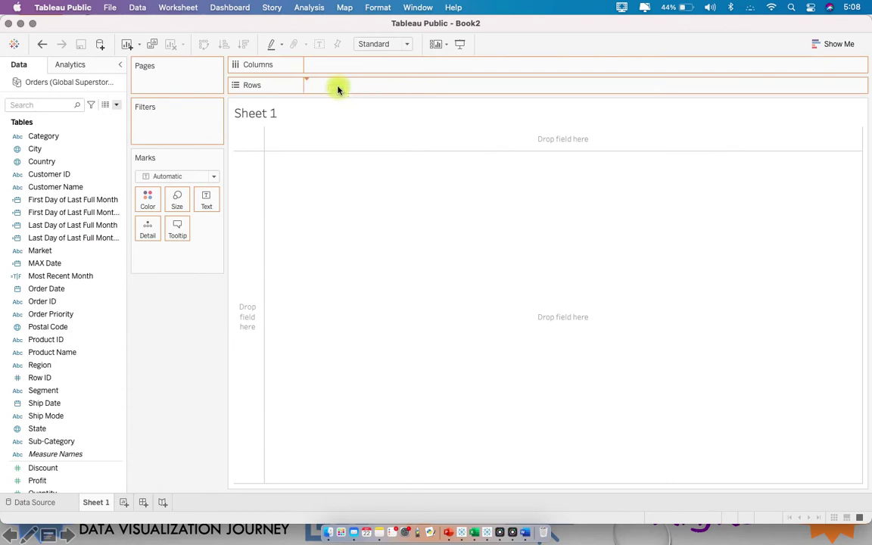
{"action": "right_click", "coordinate": [337, 87]}
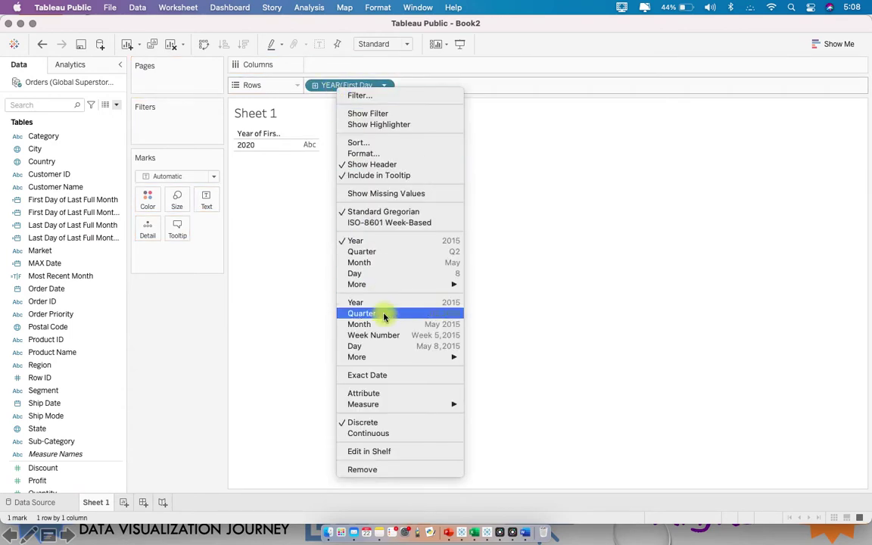
{"action": "left_click", "coordinate": [405, 375]}
{"action": "right_click", "coordinate": [351, 89]}
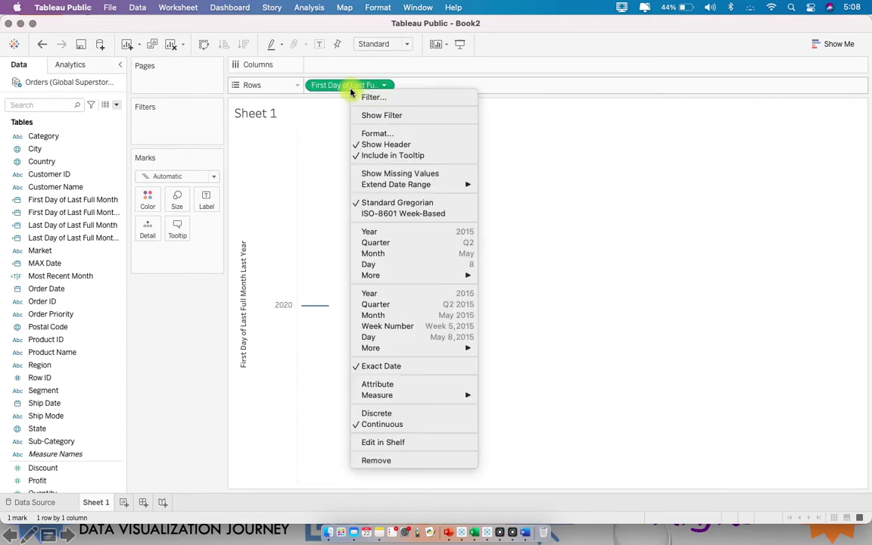
{"action": "left_click", "coordinate": [423, 413]}
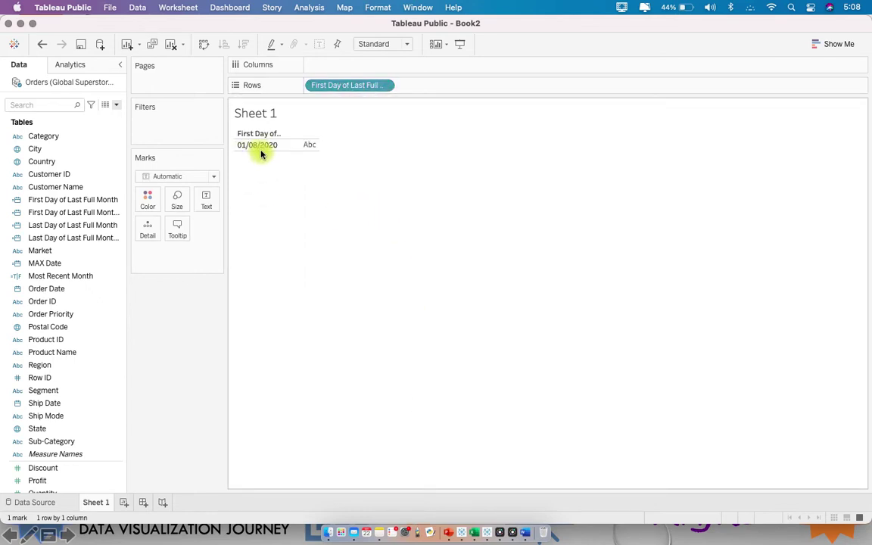
{"action": "left_click_drag", "start_coordinate": [350, 82], "coordinate": [545, 31]}
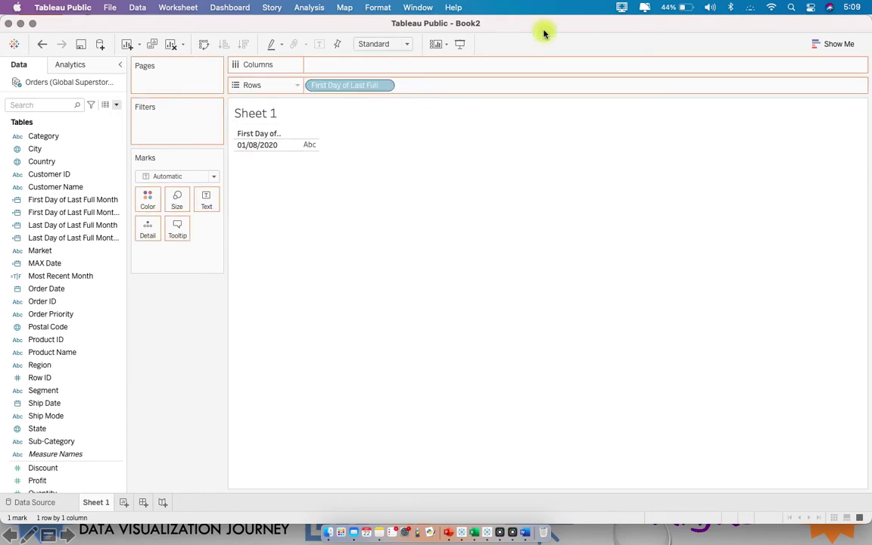
Start a new calculated field named Most Recent Month Last Year.
{"action": "left_click", "coordinate": [116, 104]}
{"action": "left_click", "coordinate": [112, 118]}
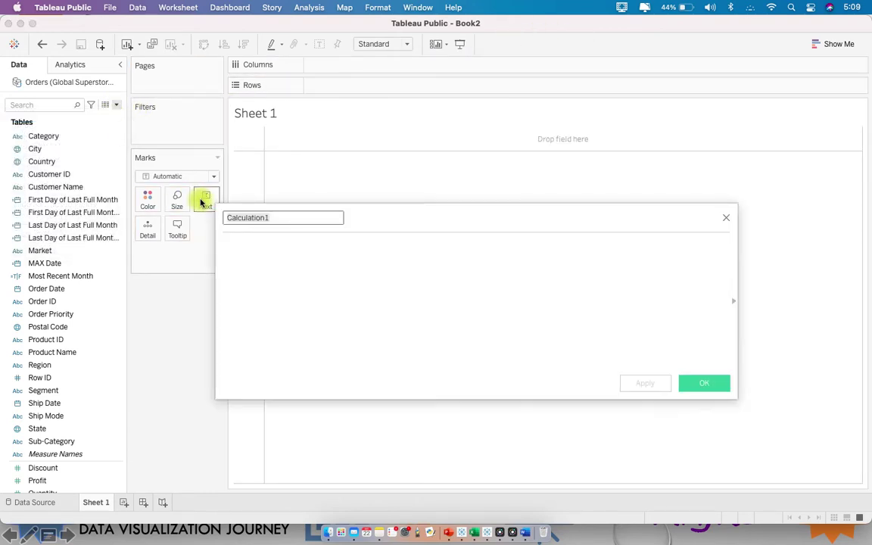
{"action": "type", "text": "Most Recent Month Last Yeare"}
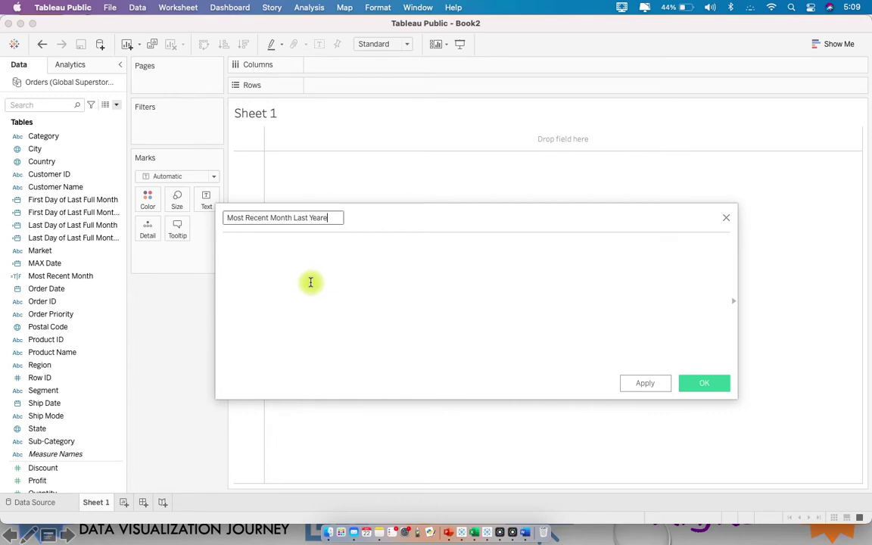
{"action": "key", "text": "BackSpace"}
{"action": "left_click", "coordinate": [324, 272]}
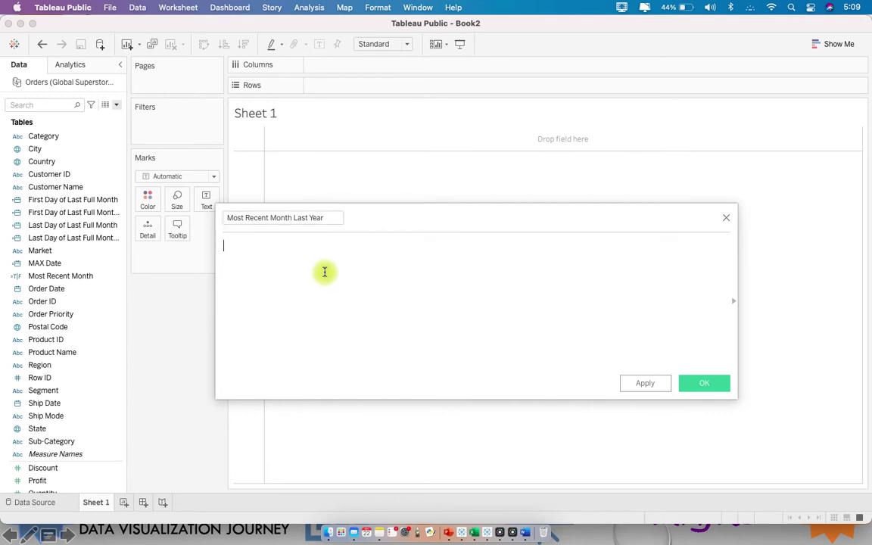
Enter the condition [Order Date] >= [First Day of Last Full Month Last Year] in the formula.
{"action": "type", "text": "order"}
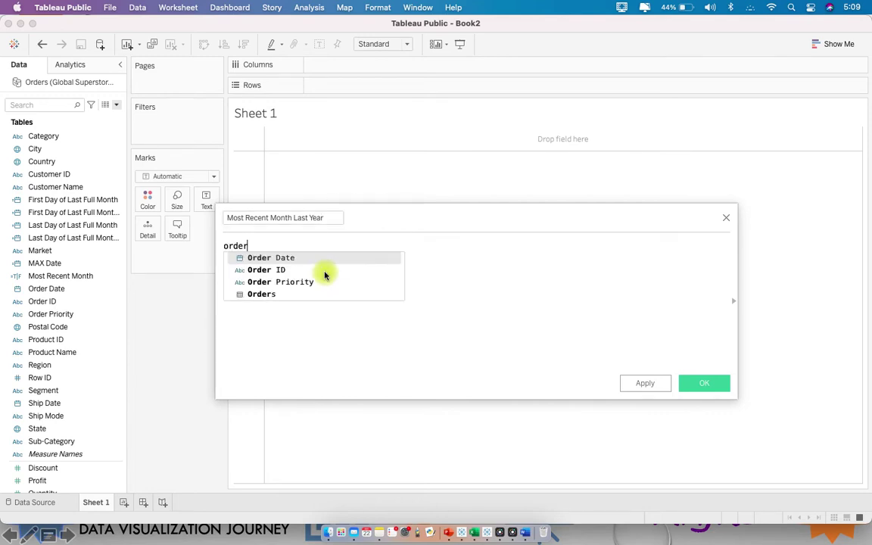
{"action": "key", "text": "Return"}
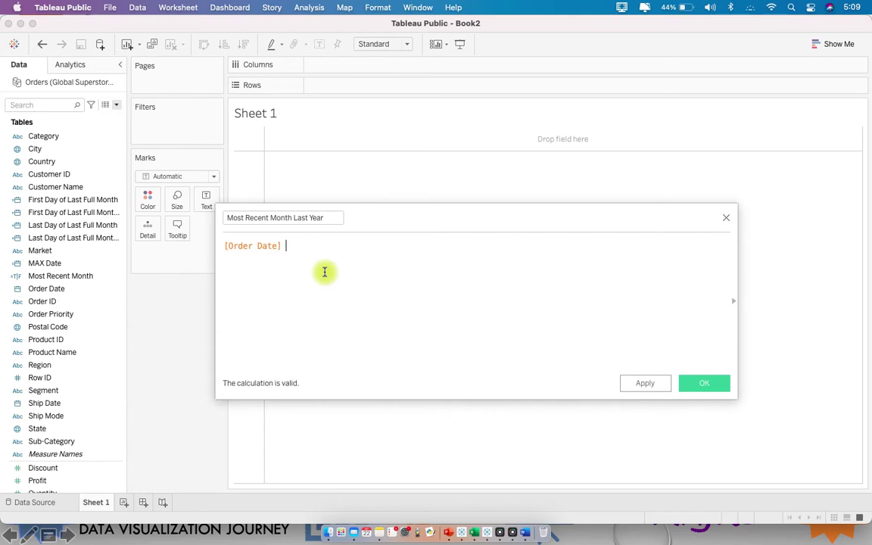
{"action": "type", "text": ">= firs"}
{"action": "key", "text": "Down"}
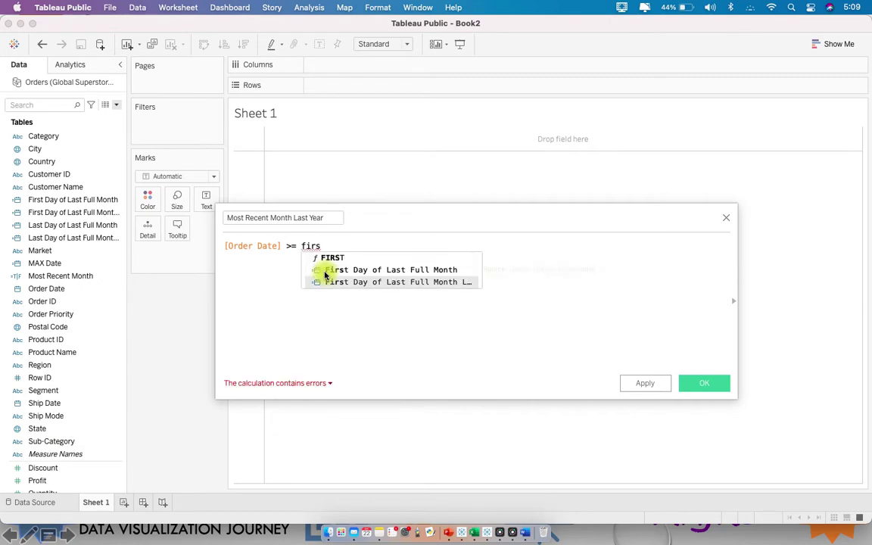
{"action": "key", "text": "Return"}
Add AND [Order Date] <= [Last Day of Last Full Month Last Year] on new lines and save the calculation.
{"action": "type", "text": "AN"}
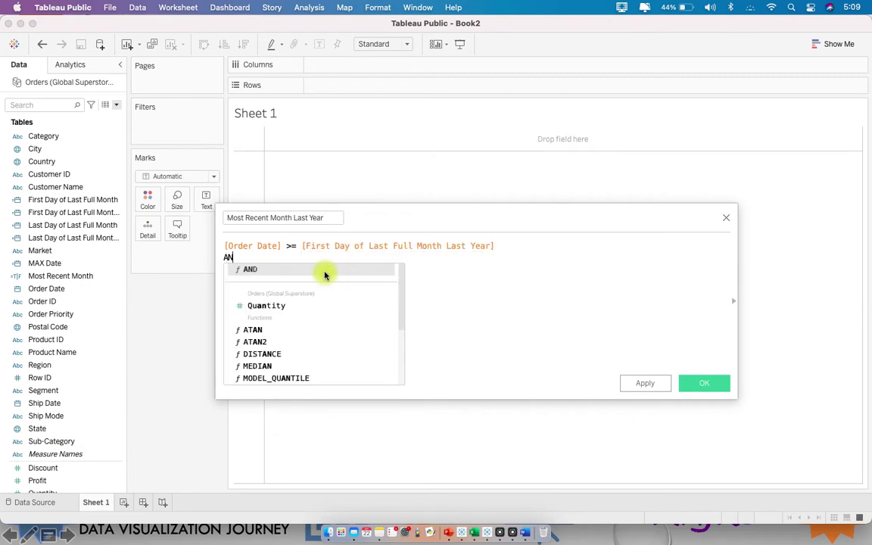
{"action": "type", "text": "Dorder"}
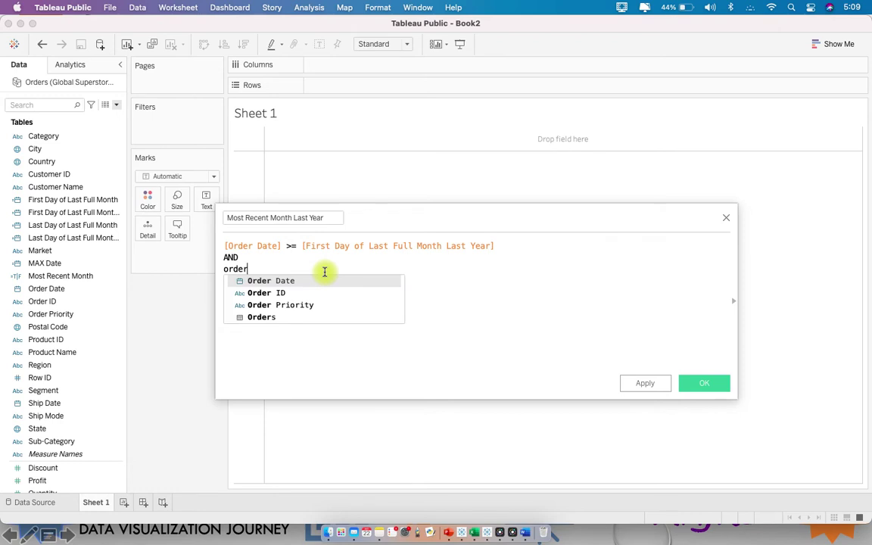
{"action": "key", "text": "Return"}
{"action": "type", "text": "<= last"}
{"action": "key", "text": "Down"}
{"action": "key", "text": "Down"}
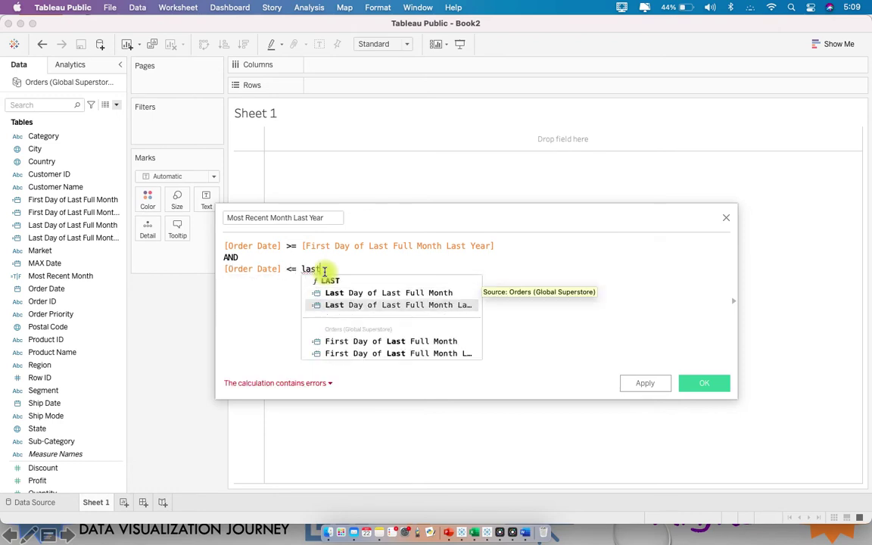
{"action": "key", "text": "Return"}
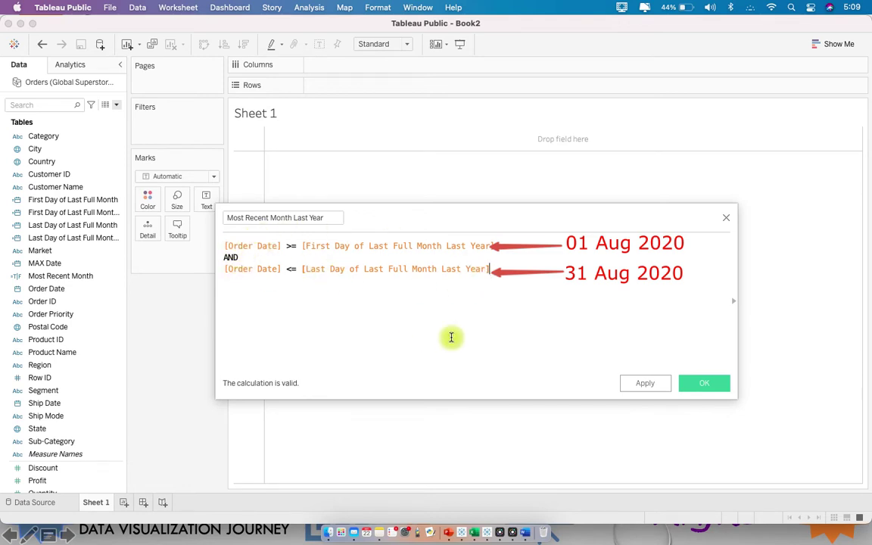
{"action": "left_click", "coordinate": [699, 384]}
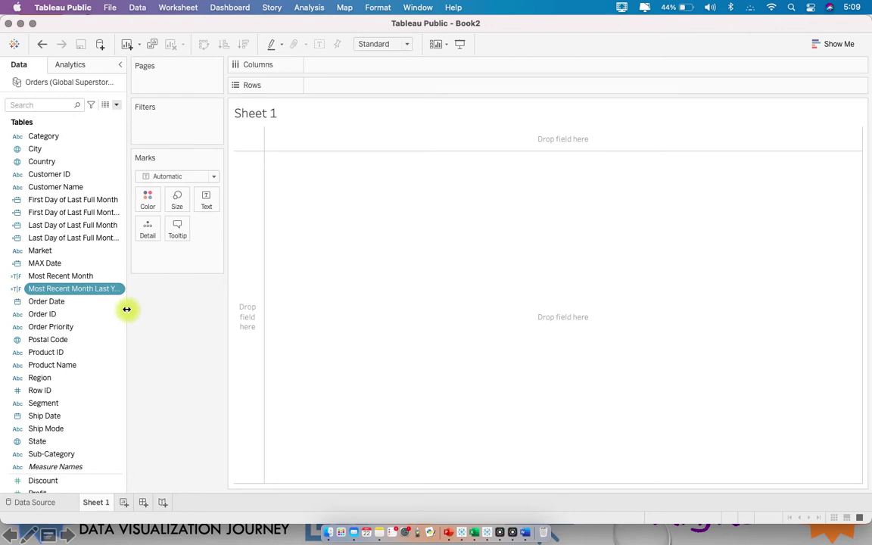
Widen the field list to fit the long field names and start a new calculated field named Profit Ratio.
{"action": "left_click_drag", "start_coordinate": [126, 309], "coordinate": [160, 311]}
{"action": "scroll", "coordinate": [140, 348], "scroll_direction": "down", "scroll_amount": 5}
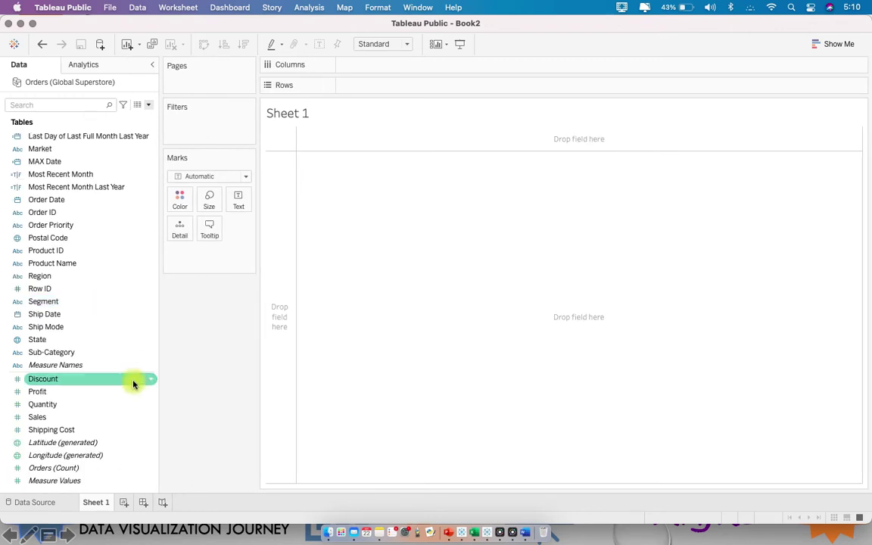
{"action": "left_click", "coordinate": [125, 417]}
{"action": "left_click", "coordinate": [30, 408]}
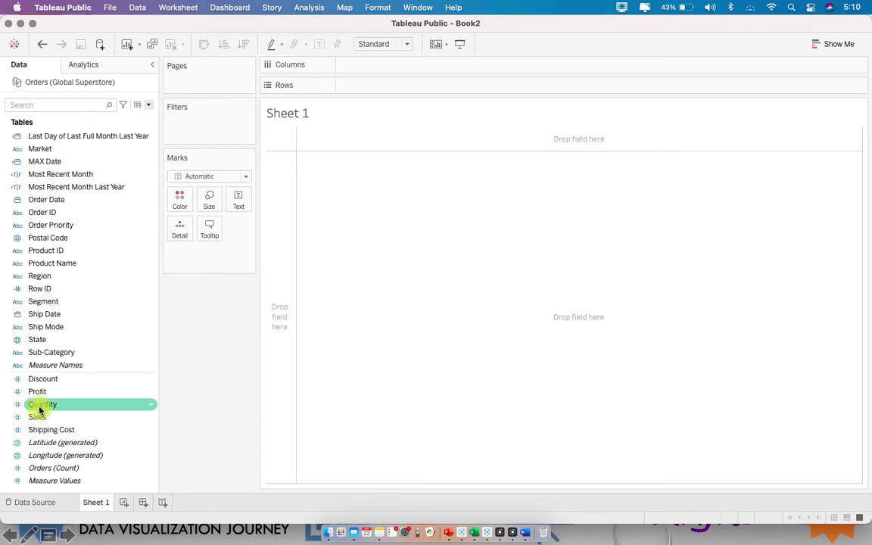
{"action": "left_click", "coordinate": [148, 105]}
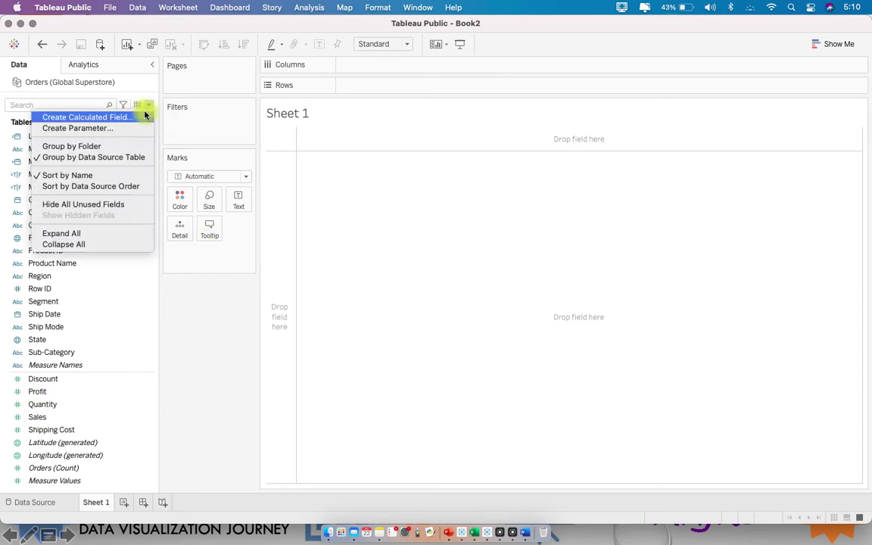
{"action": "left_click", "coordinate": [142, 115]}
{"action": "type", "text": "rof"}
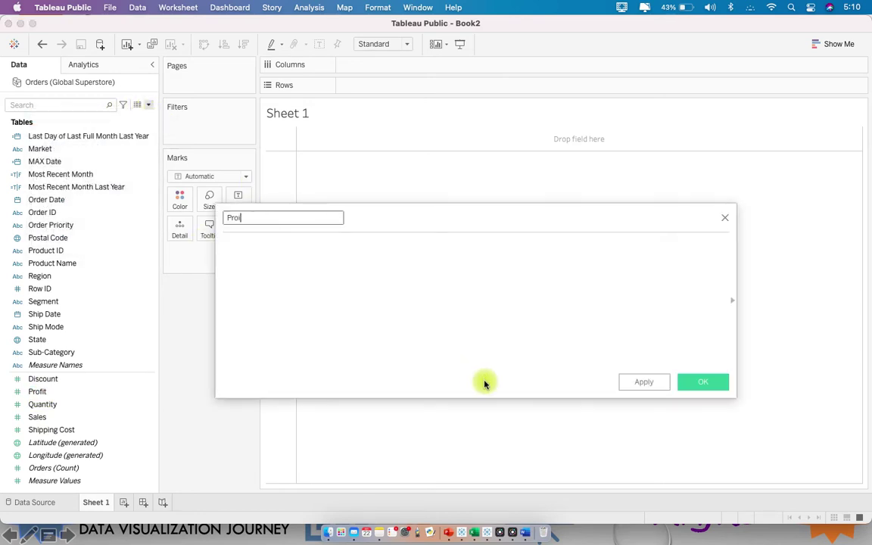
{"action": "type", "text": "it Ratio"}
{"action": "key", "text": "Tab"}
Define Profit Ratio as SUM([Profit]) / SUM([Sales]) and save the calculation.
{"action": "type", "text": "SUM"}
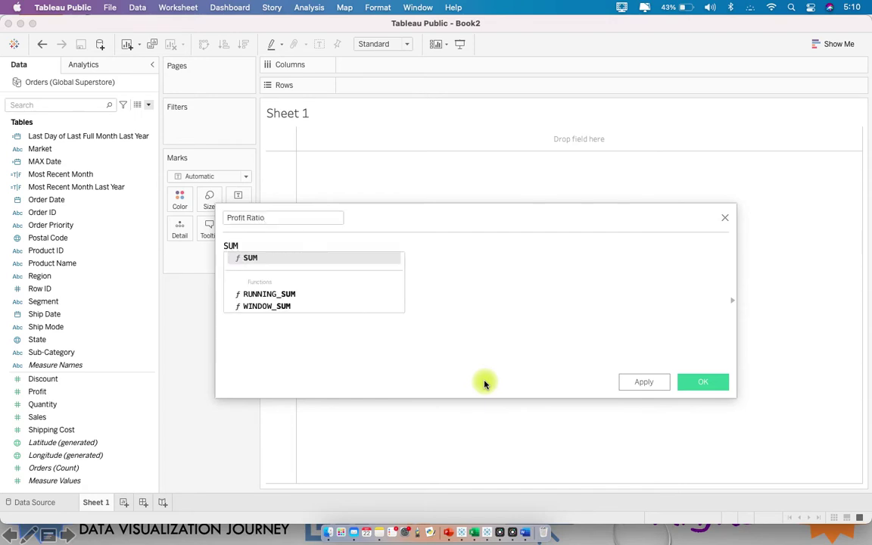
{"action": "type", "text": "(Pro"}
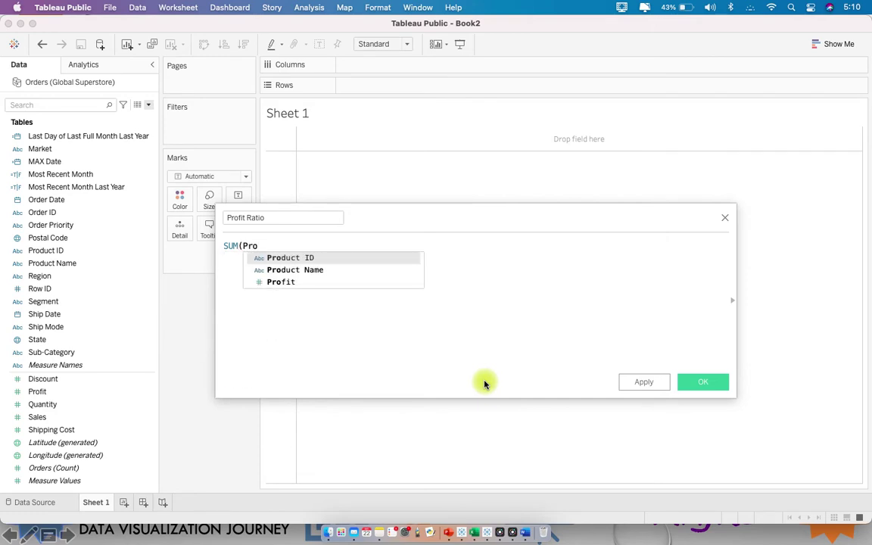
{"action": "key", "text": "Down"}
{"action": "key", "text": "Down"}
{"action": "key", "text": "Return"}
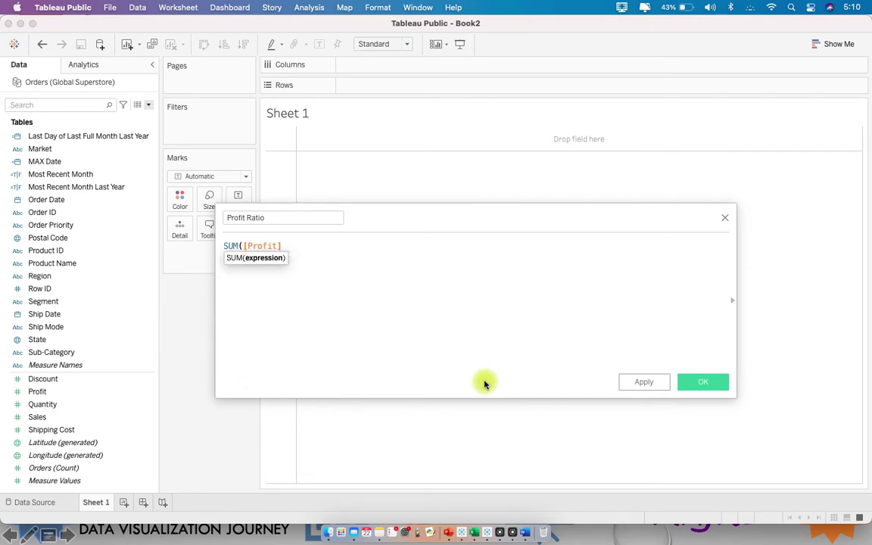
{"action": "type", "text": ") / SUM"}
{"action": "key", "text": "Return"}
{"action": "type", "text": "Sal"}
{"action": "key", "text": "Return"}
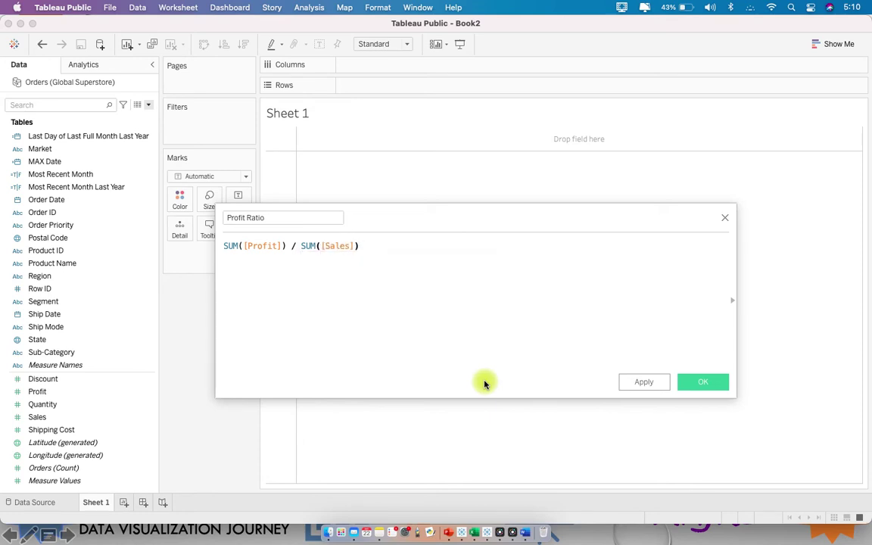
{"action": "left_click", "coordinate": [705, 385]}
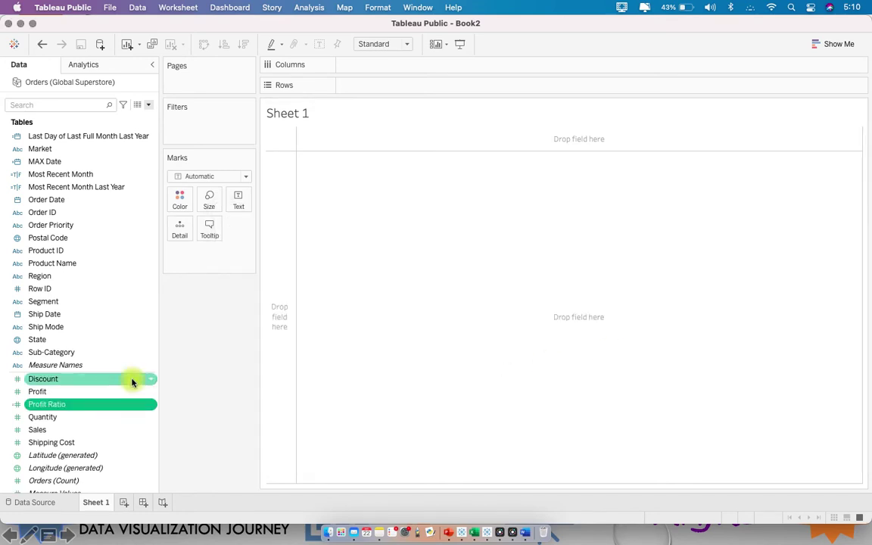
Start a new calculated field named Sales|LM.
{"action": "scroll", "coordinate": [102, 382], "scroll_direction": "down", "scroll_amount": 1}
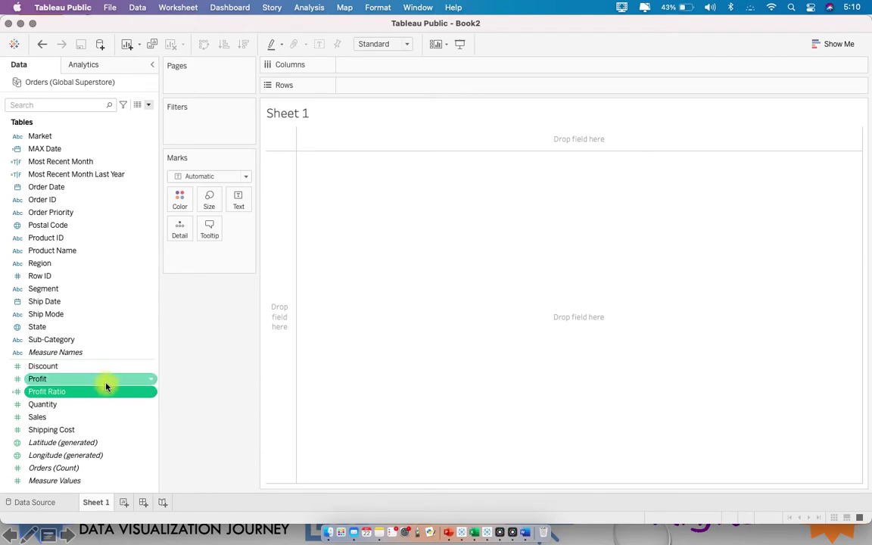
{"action": "left_click", "coordinate": [105, 382]}
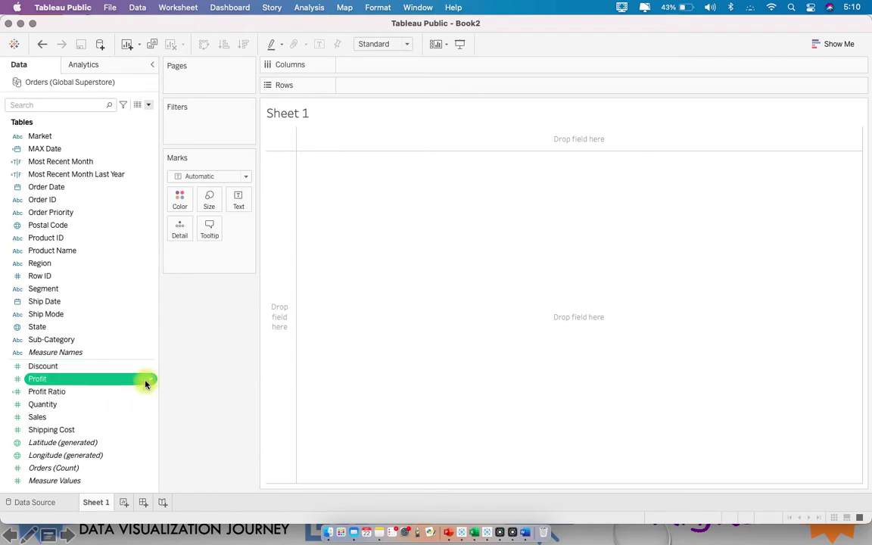
{"action": "left_click", "coordinate": [148, 104]}
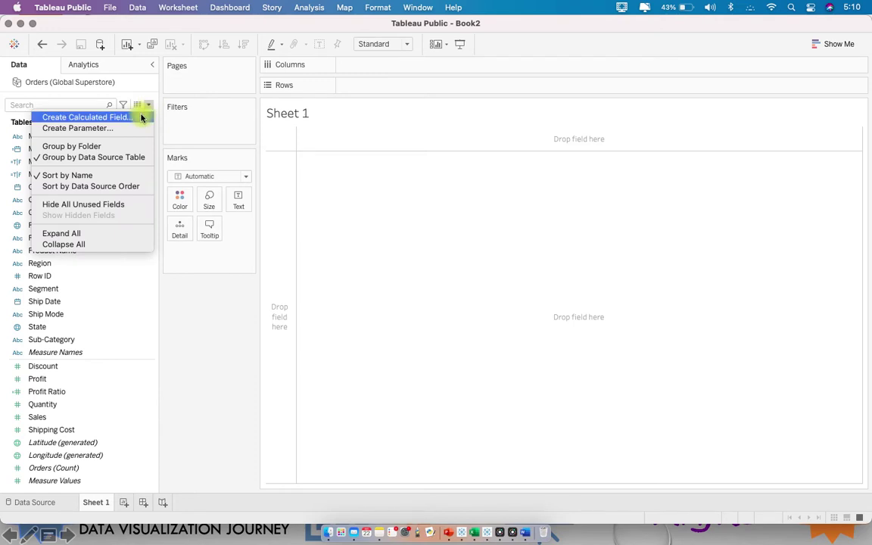
{"action": "left_click", "coordinate": [140, 118]}
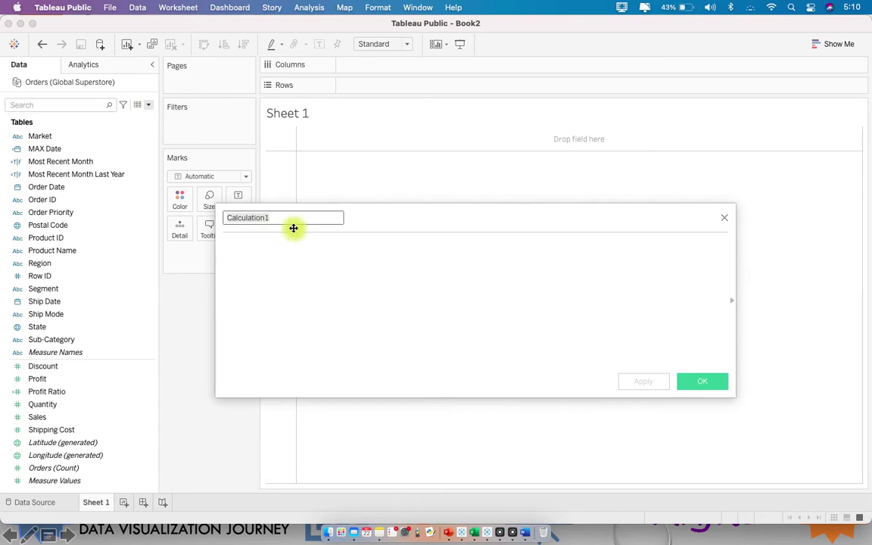
{"action": "type", "text": "Sales|LM"}
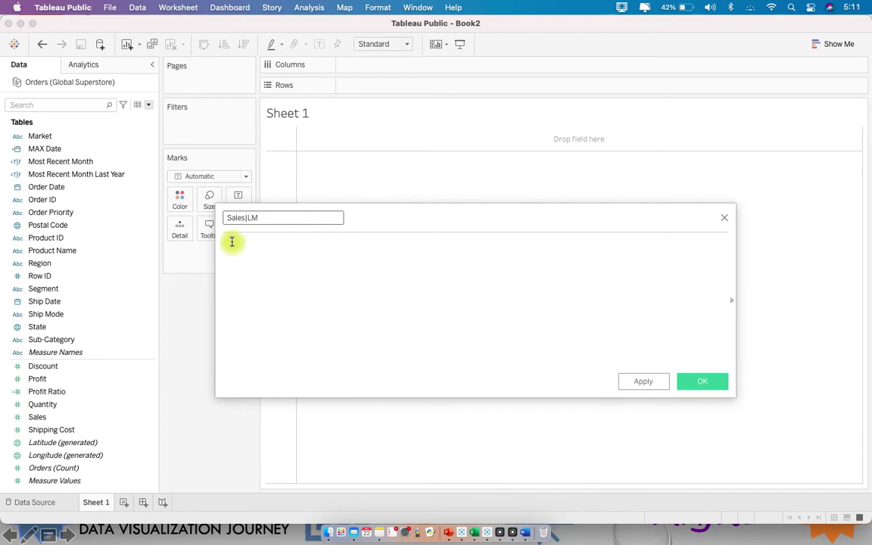
{"action": "left_click", "coordinate": [284, 244]}
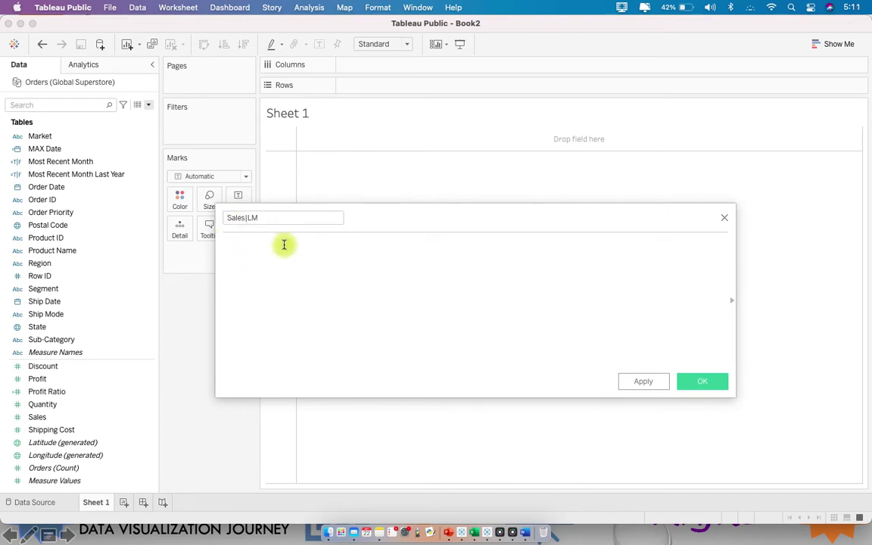
Begin the Sales|LM formula with SUM( and, on the next line, IF [Most Recent Month].
{"action": "type", "text": "SUM"}
{"action": "key", "text": "Return"}
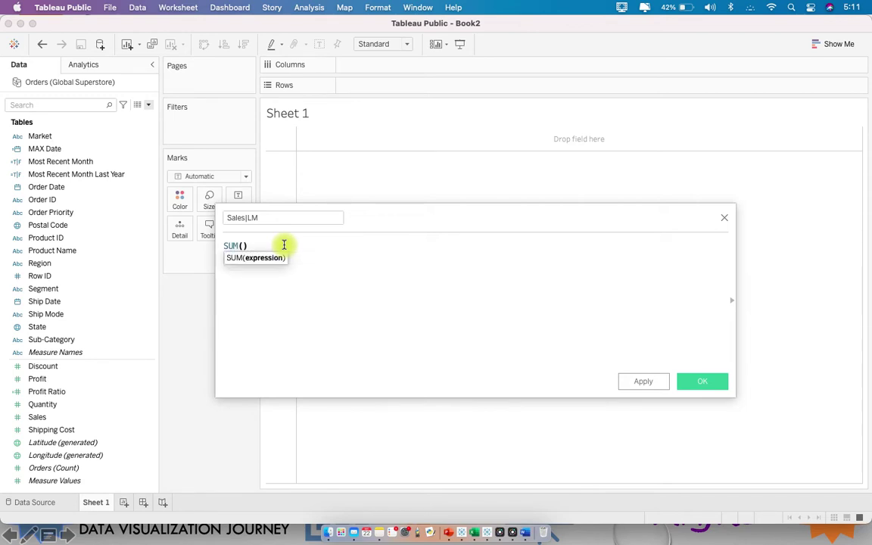
{"action": "key", "text": "Delete"}
{"action": "key", "text": "Return"}
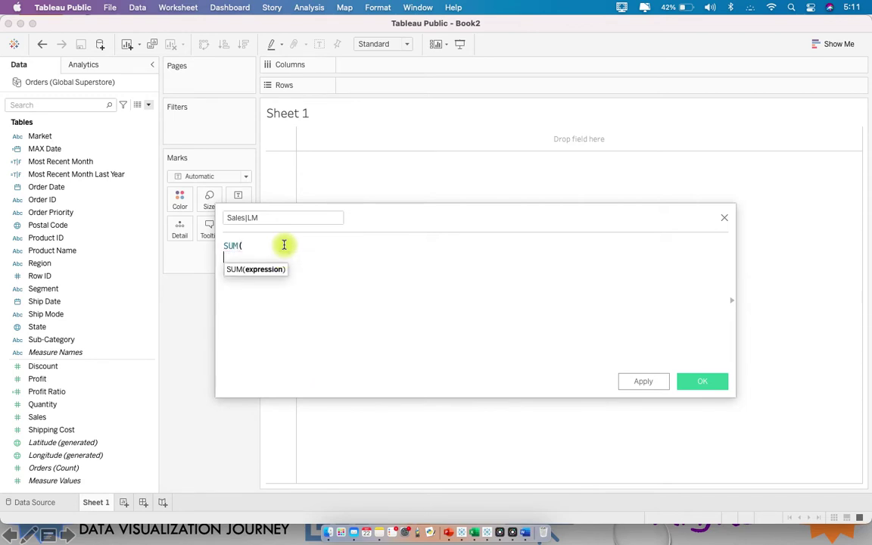
{"action": "type", "text": "if"}
{"action": "key", "text": "Return"}
{"action": "type", "text": "mo"}
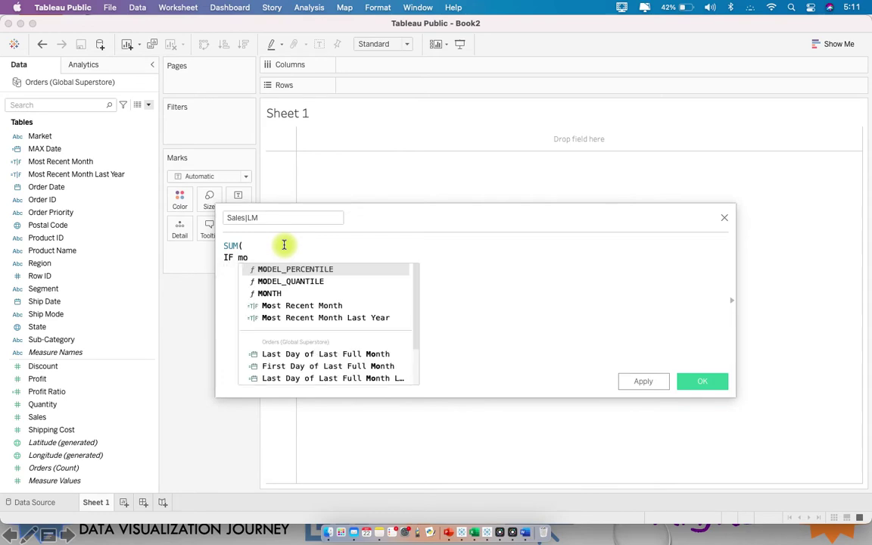
{"action": "key", "text": "Down"}
{"action": "key", "text": "Down"}
{"action": "key", "text": "Down"}
{"action": "key", "text": "Return"}
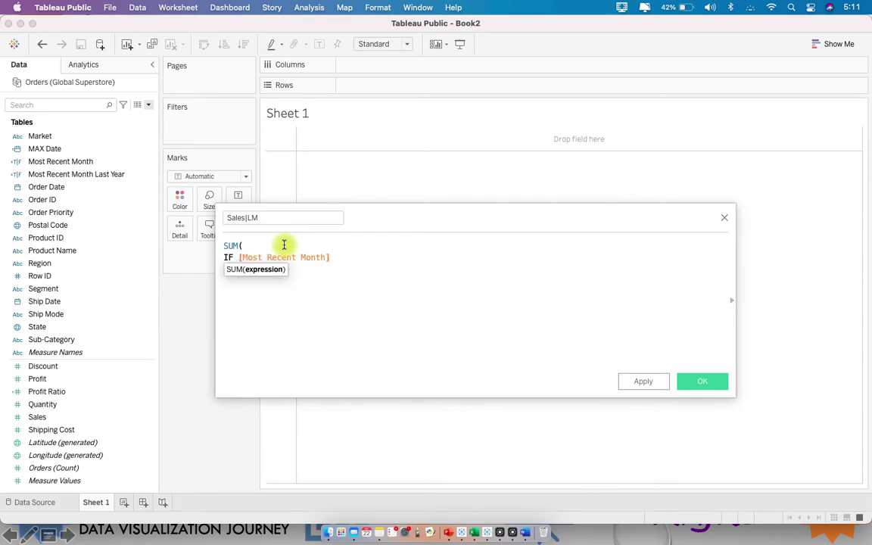
Complete the formula with THEN [Sales], END and the closing bracket on separate lines, and save Sales|LM.
{"action": "type", "text": "tg"}
{"action": "key", "text": "BackSpace"}
{"action": "type", "text": "h"}
{"action": "key", "text": "Return"}
{"action": "type", "text": "sal"}
{"action": "key", "text": "Return"}
{"action": "key", "text": "Return"}
{"action": "type", "text": "end"}
{"action": "key", "text": "Return"}
{"action": "key", "text": "Return"}
{"action": "type", "text": ")"}
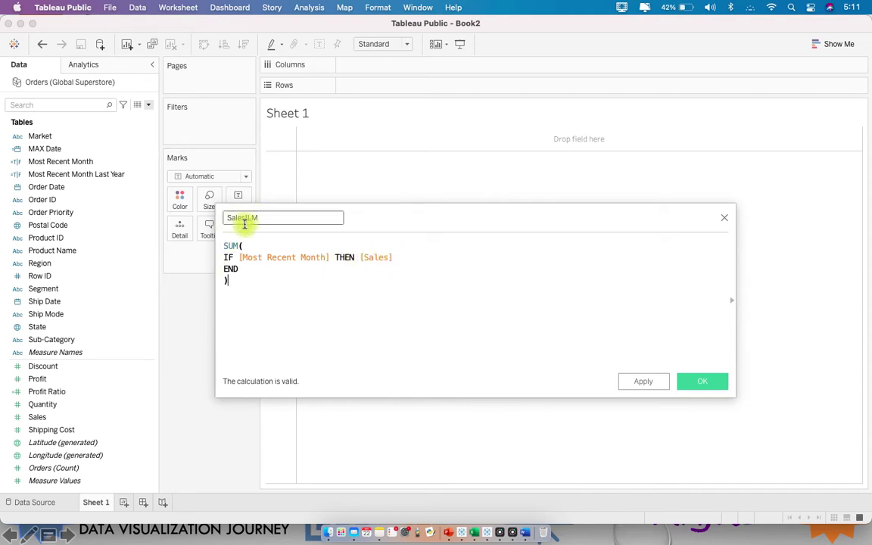
{"action": "left_click", "coordinate": [718, 383]}
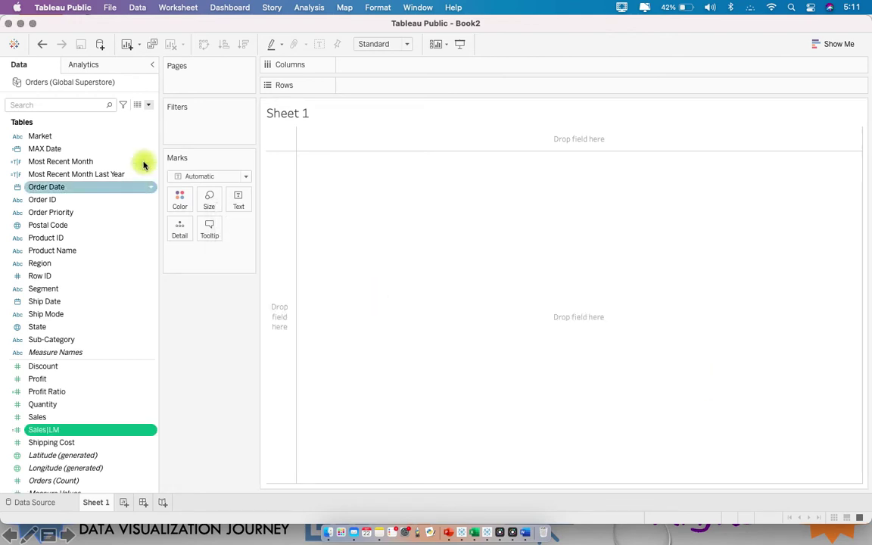
Start a new calculated field named Sales|LMLY.
{"action": "left_click", "coordinate": [149, 108]}
{"action": "left_click", "coordinate": [137, 117]}
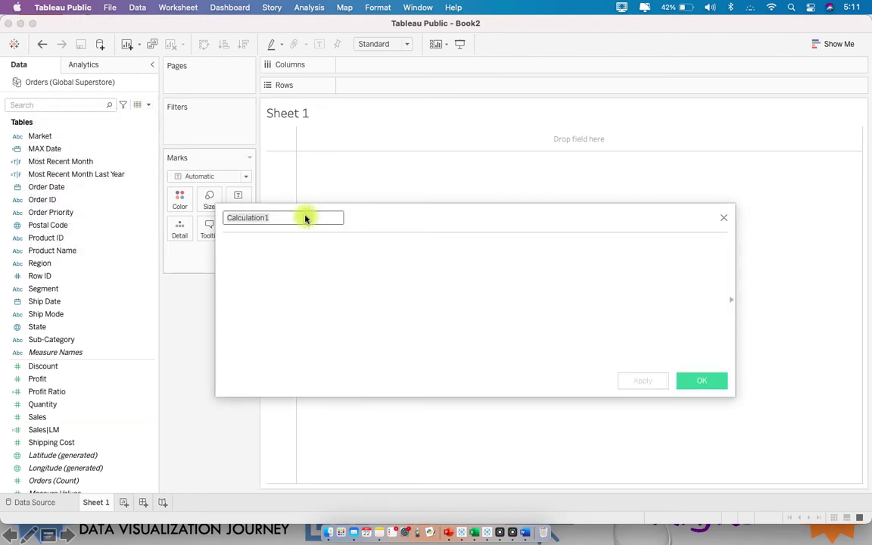
{"action": "type", "text": "Sales|LMLY"}
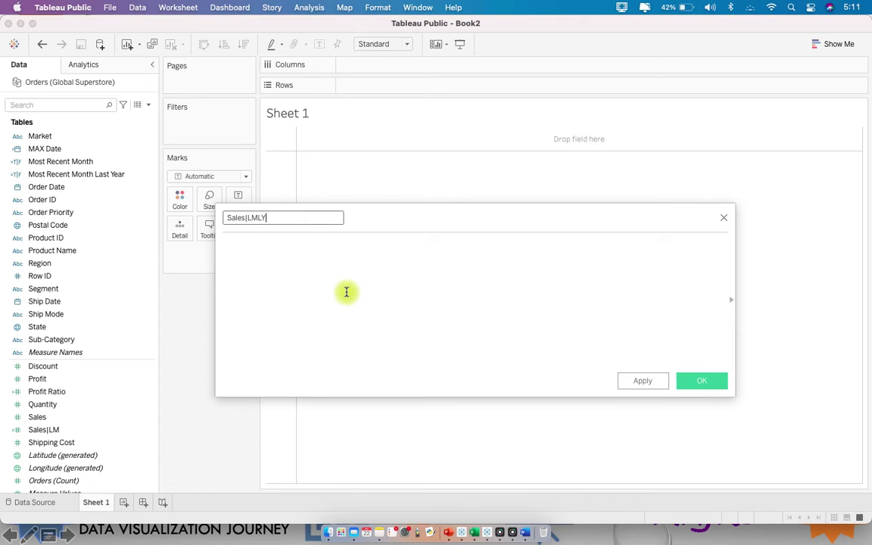
{"action": "left_click", "coordinate": [346, 292]}
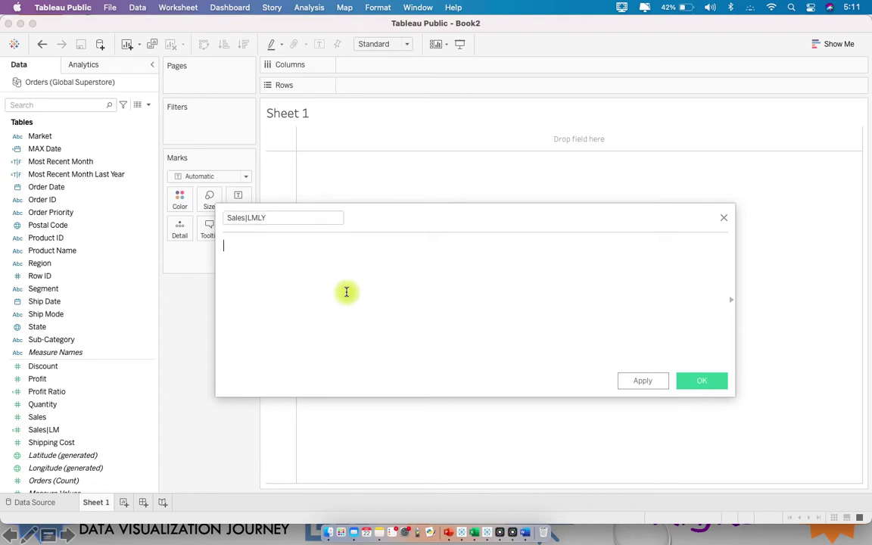
Begin the Sales|LMLY formula with the SUM function.
{"action": "type", "text": "sa"}
{"action": "key", "text": "BackSpace"}
{"action": "key", "text": "BackSpace"}
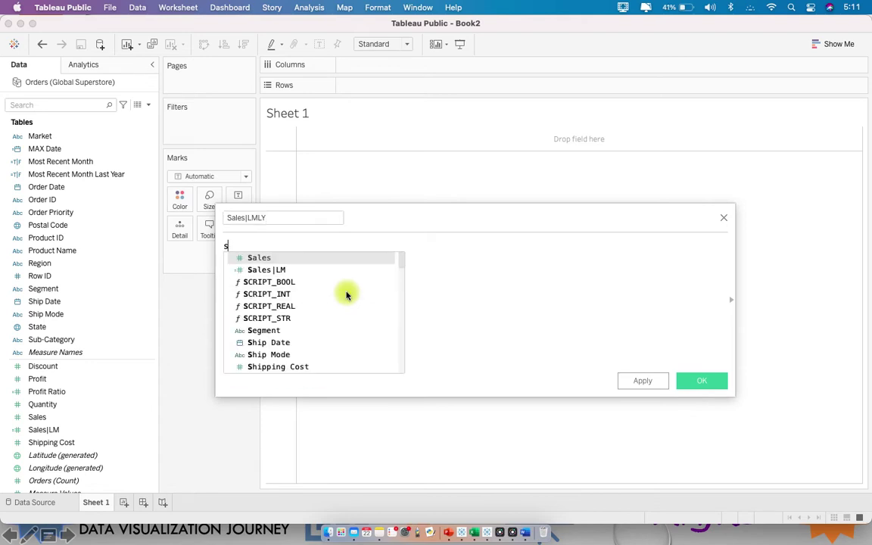
{"action": "type", "text": "sum"}
{"action": "key", "text": "Return"}
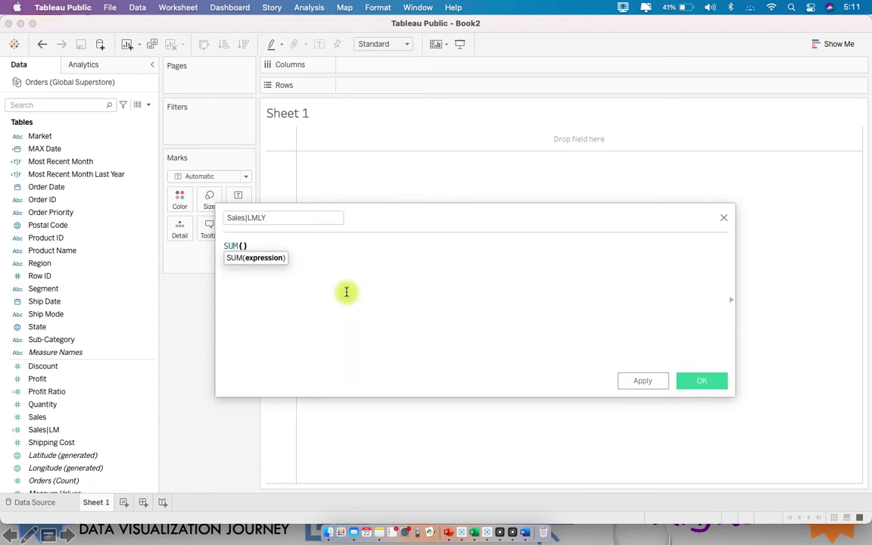
Add a line inside the SUM brackets that starts with IF [Most Recent Month Last Year].
{"action": "key", "text": "Return"}
{"action": "type", "text": "IF"}
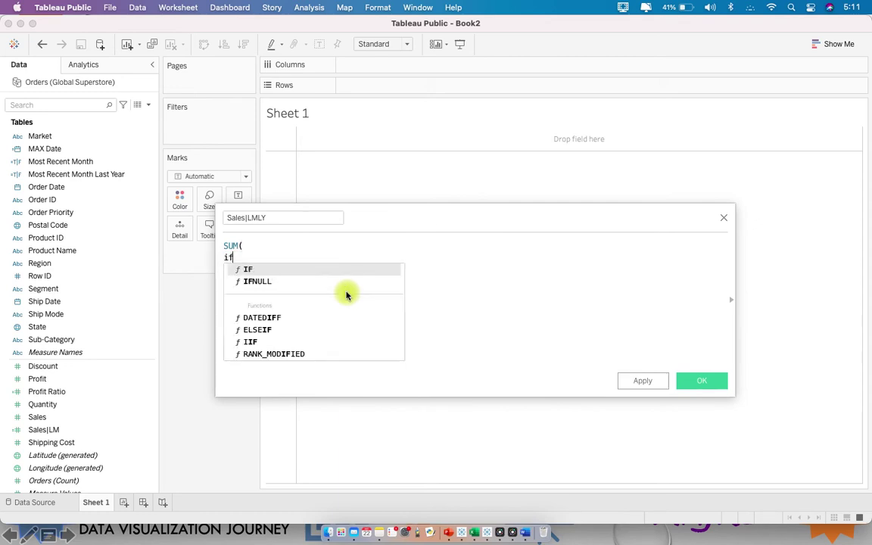
{"action": "type", "text": " m"}
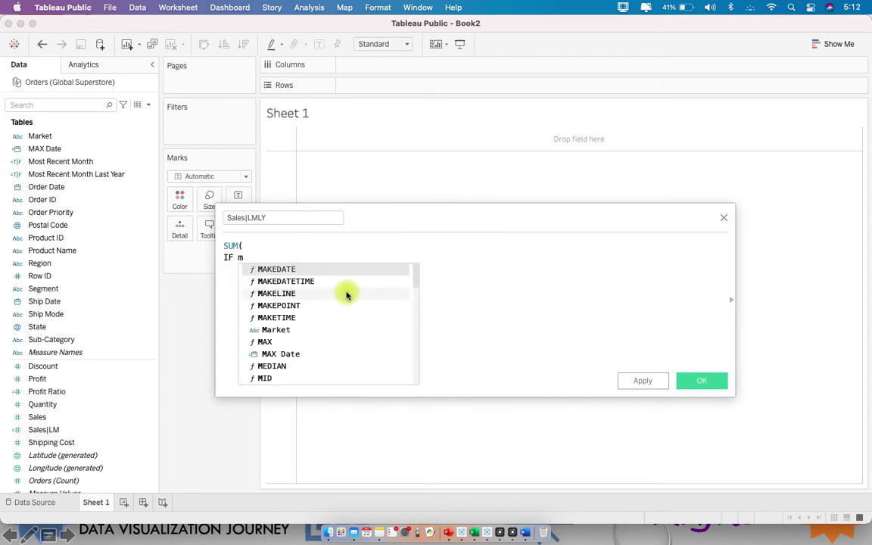
{"action": "type", "text": "o"}
{"action": "key", "text": "Down"}
{"action": "key", "text": "Down"}
{"action": "key", "text": "Down"}
{"action": "key", "text": "Down"}
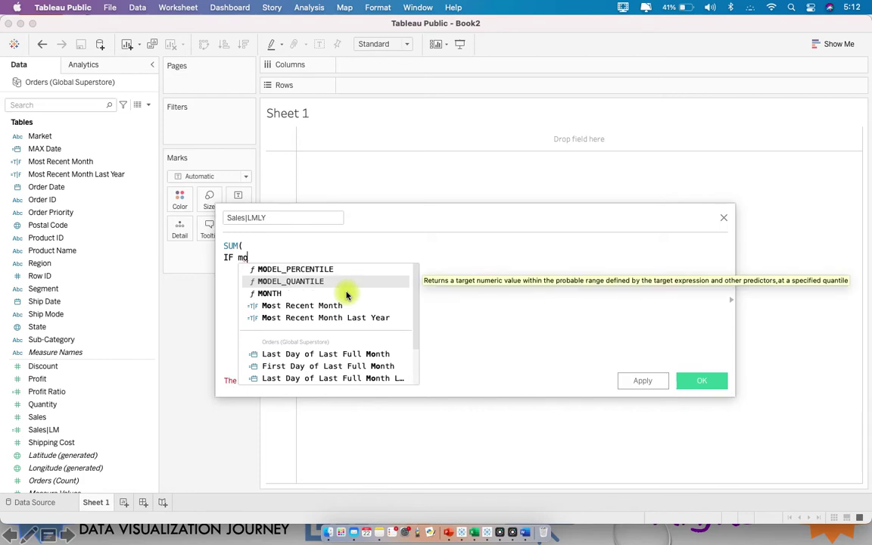
{"action": "key", "text": "Return"}
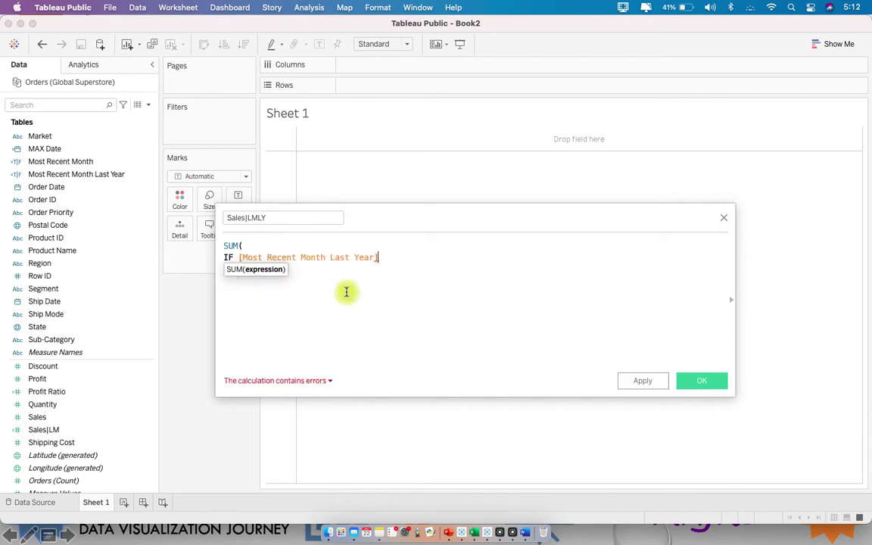
Complete the condition with THEN [Sales], put END and the closing bracket on separate lines, and save Sales|LMLY.
{"action": "type", "text": "THEN sa"}
{"action": "key", "text": "Return"}
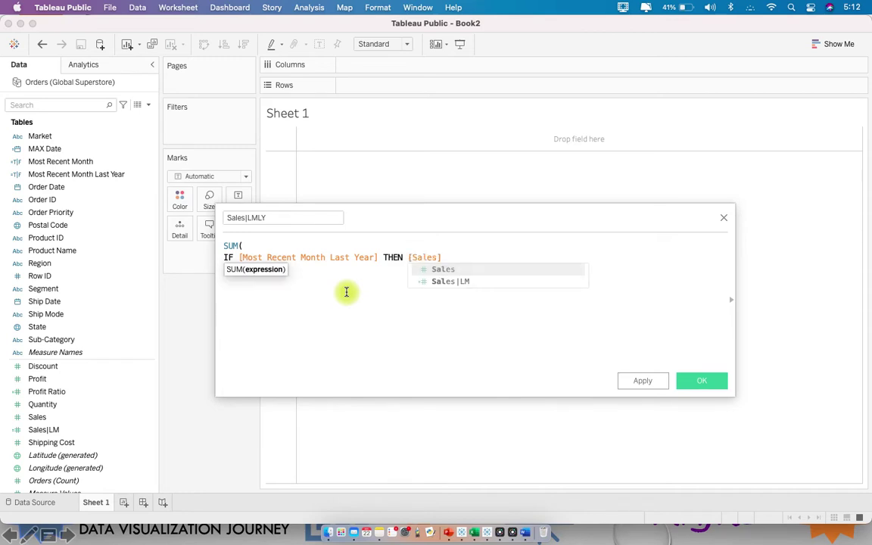
{"action": "key", "text": "Return"}
{"action": "type", "text": "END"}
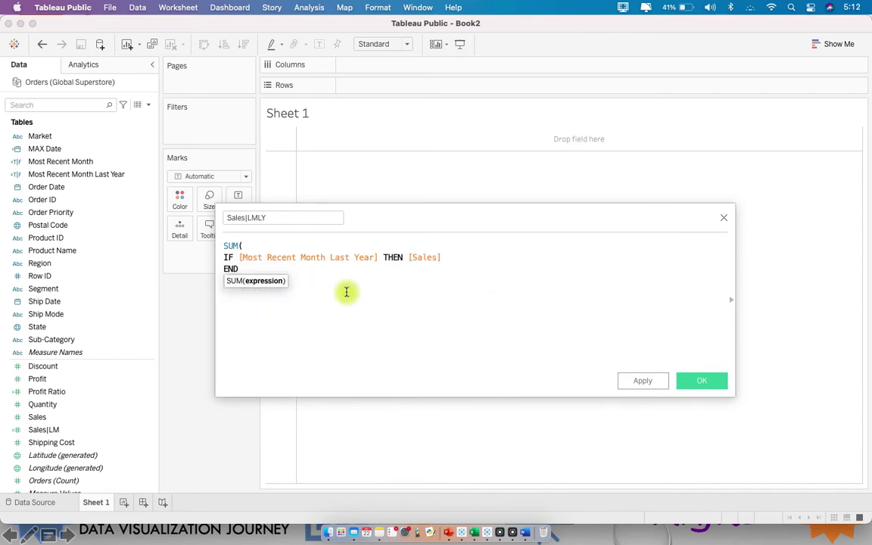
{"action": "key", "text": "Return"}
{"action": "type", "text": ")"}
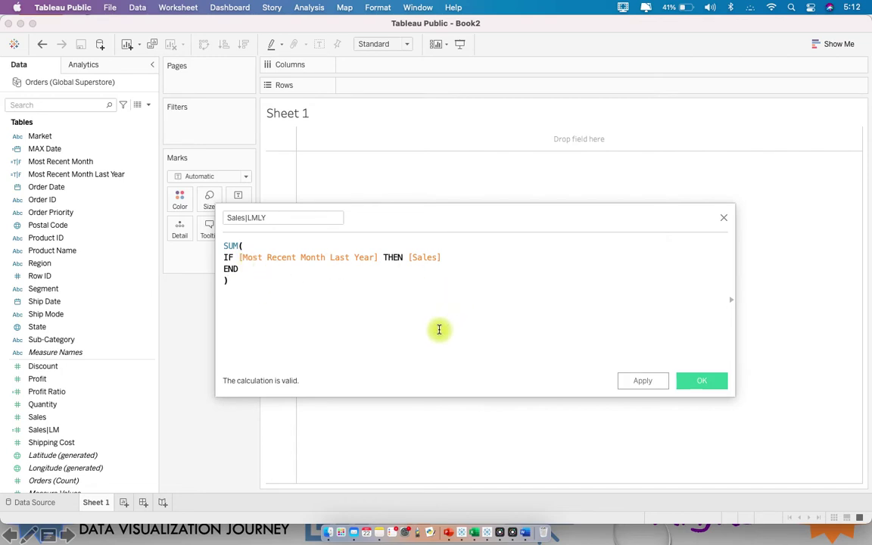
{"action": "left_click", "coordinate": [705, 380]}
Start a new calculated field named Sales|Delta.
{"action": "scroll", "coordinate": [93, 416], "scroll_direction": "down", "scroll_amount": 1}
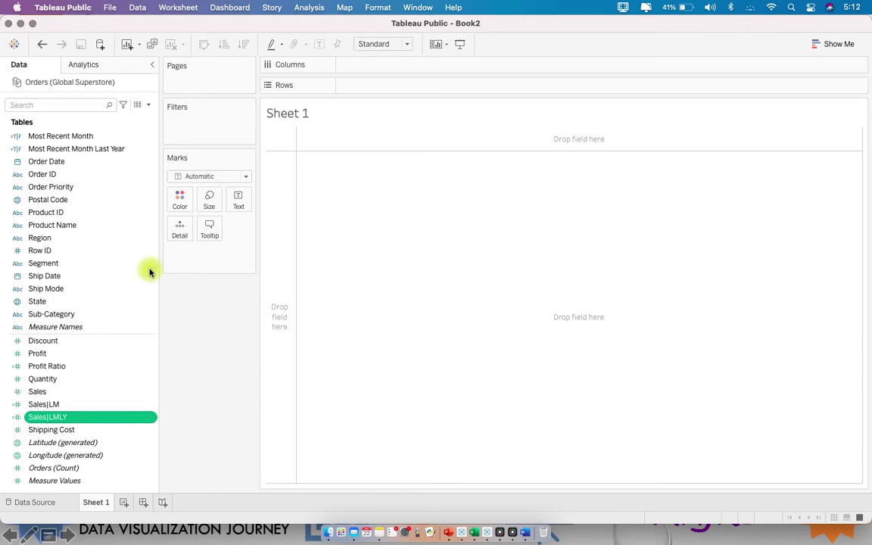
{"action": "left_click", "coordinate": [148, 105]}
{"action": "left_click", "coordinate": [143, 116]}
{"action": "type", "text": "Sales|Delta"}
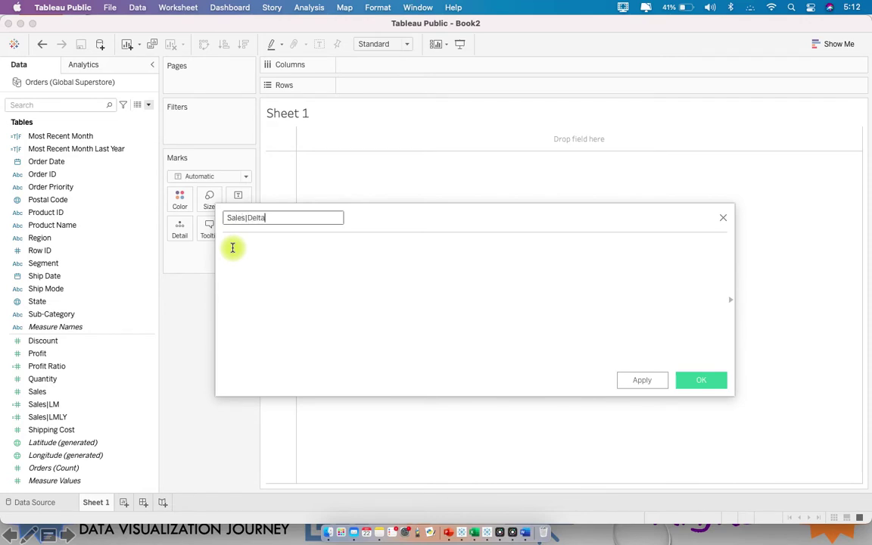
Enter the formula [Sales|LM] - [Sales|LMLY] for Sales|Delta and save the calculated field.
{"action": "left_click", "coordinate": [233, 248]}
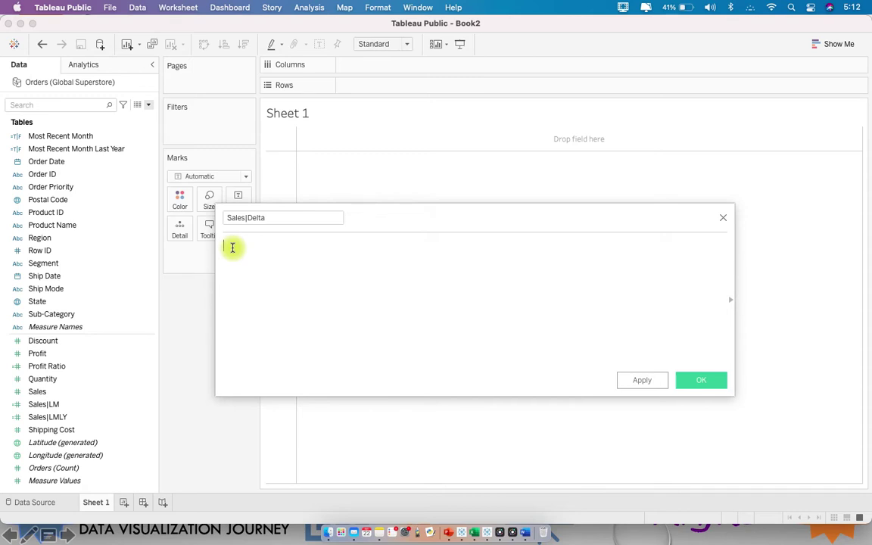
{"action": "type", "text": "Sal"}
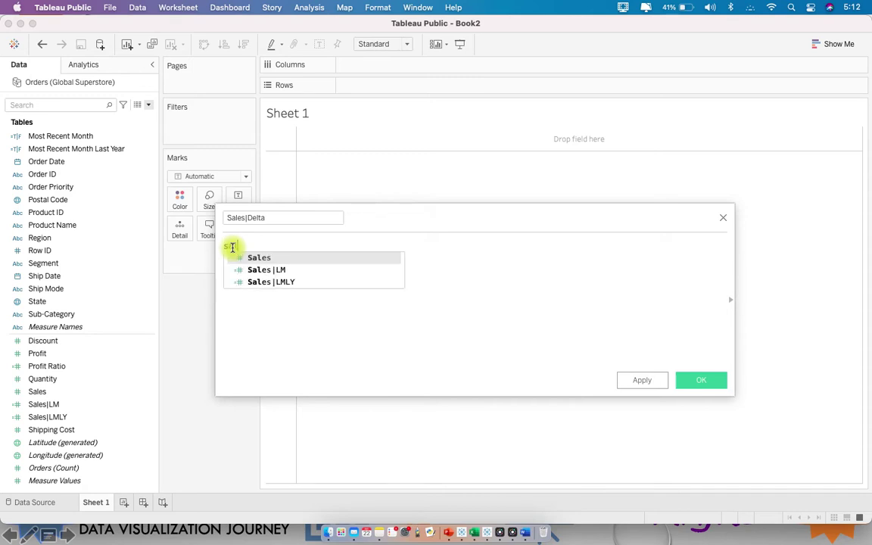
{"action": "key", "text": "Down"}
{"action": "key", "text": "Return"}
{"action": "type", "text": "-"}
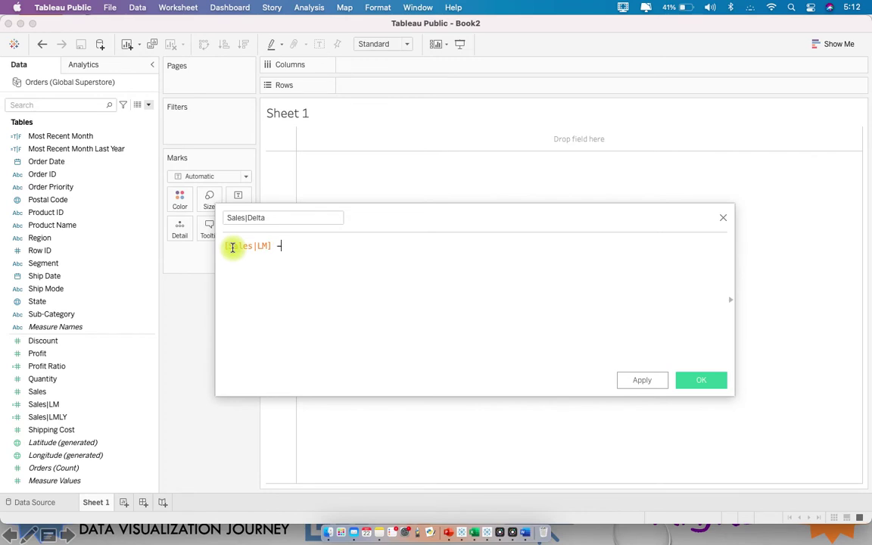
{"action": "type", "text": " [Sal"}
{"action": "key", "text": "Down"}
{"action": "key", "text": "Down"}
{"action": "key", "text": "Return"}
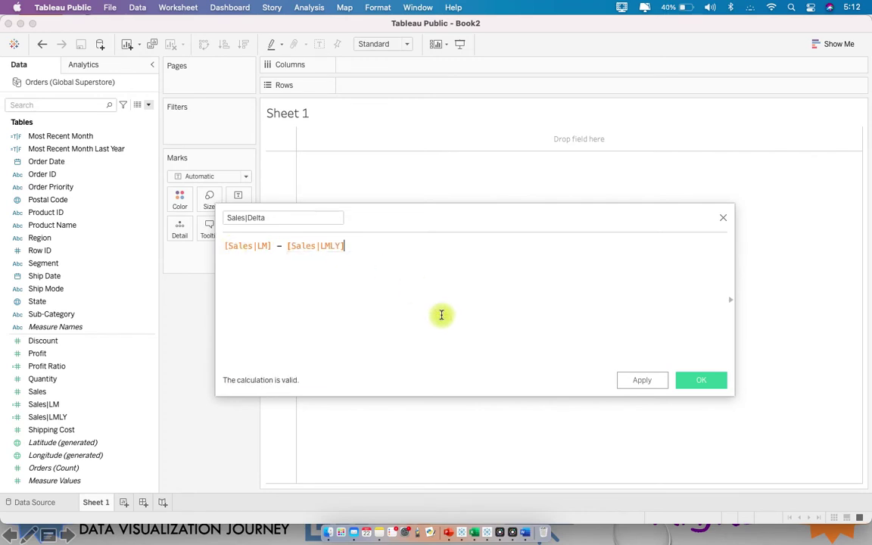
{"action": "left_click", "coordinate": [712, 381]}
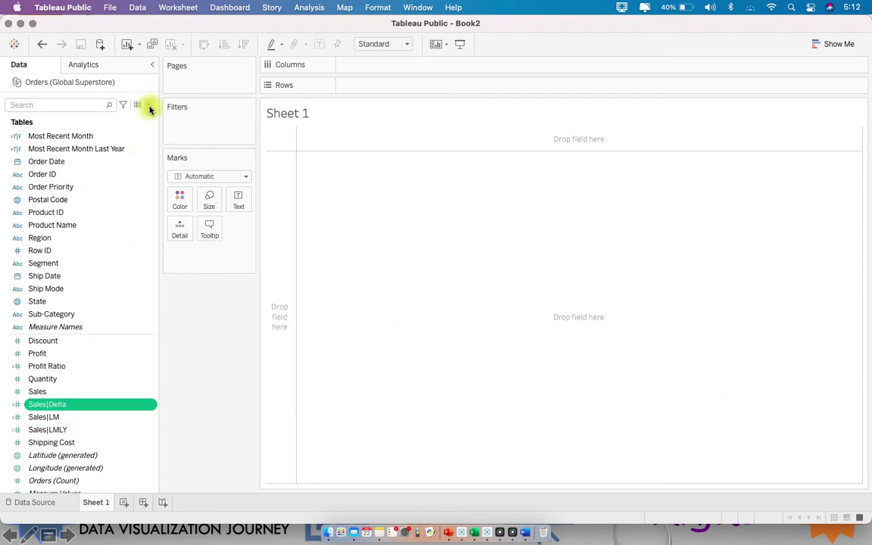
Start a new calculated field and name it Sales Delta %.
{"action": "left_click", "coordinate": [148, 105]}
{"action": "left_click", "coordinate": [142, 117]}
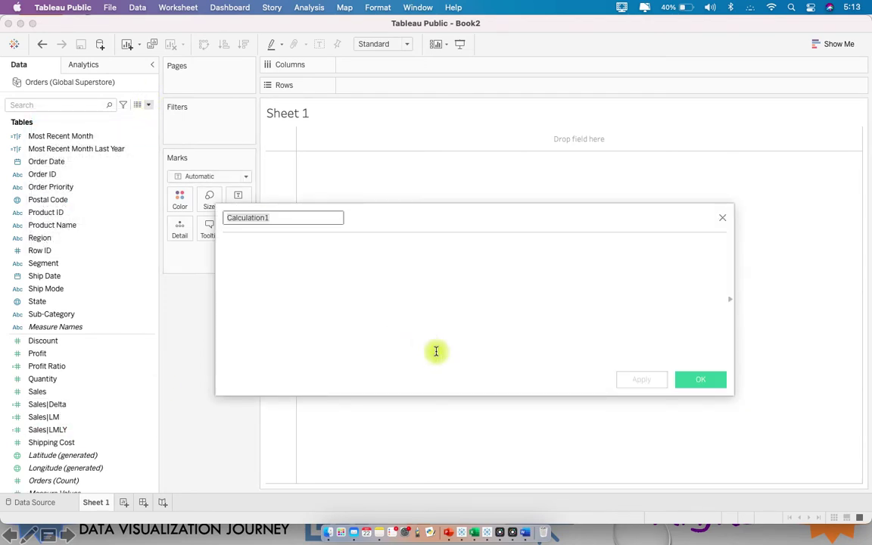
{"action": "type", "text": "Sals"}
{"action": "key", "text": "BackSpace"}
{"action": "type", "text": "es Delta %"}
{"action": "key", "text": "Tab"}
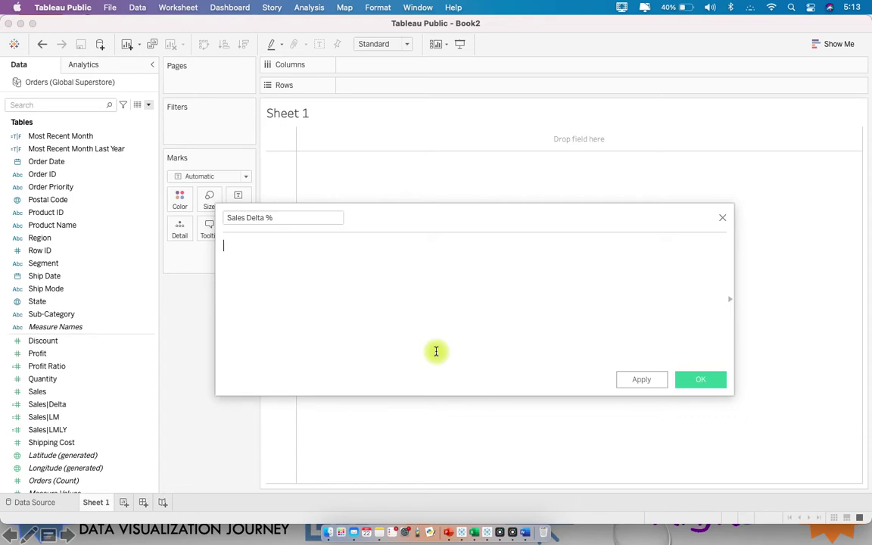
Enter the Sales Delta % formula [Sales|Delta] / [Sales|LMLY] and save the calculated field.
{"action": "type", "text": "Sal"}
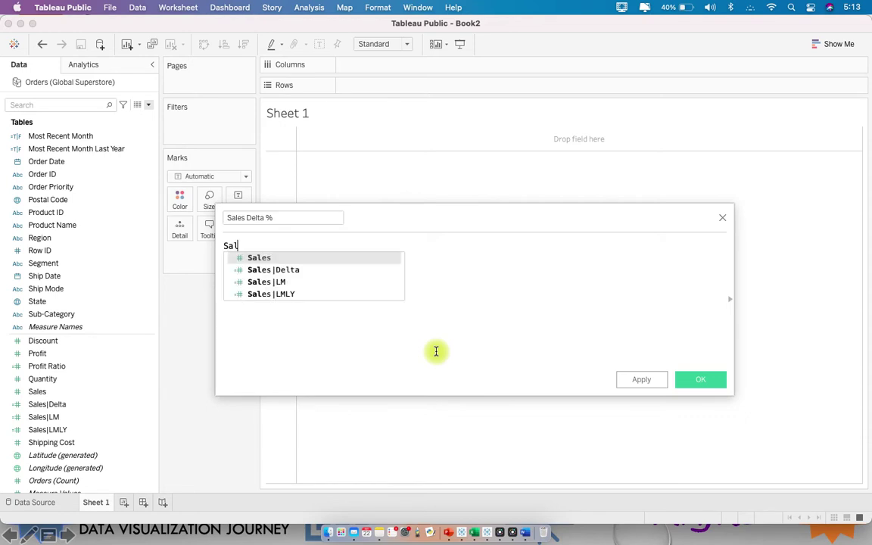
{"action": "key", "text": "Down"}
{"action": "key", "text": "Down"}
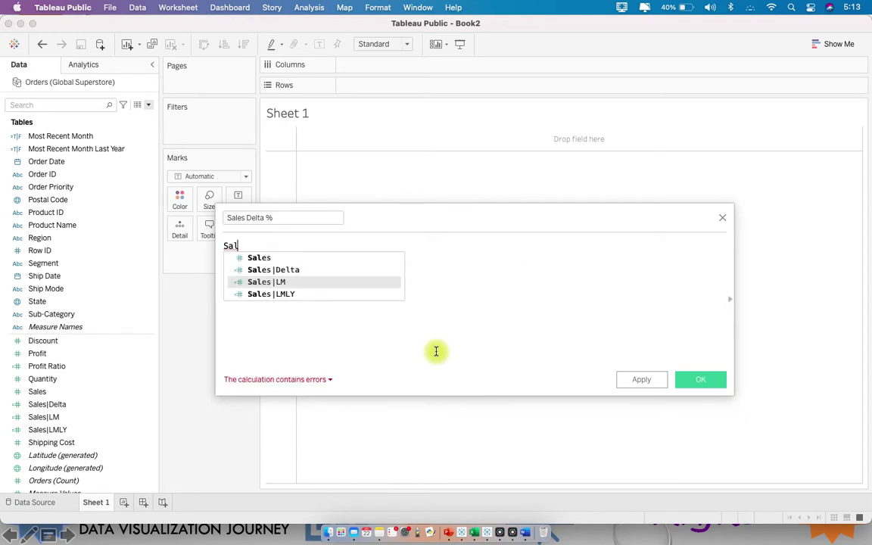
{"action": "key", "text": "Up"}
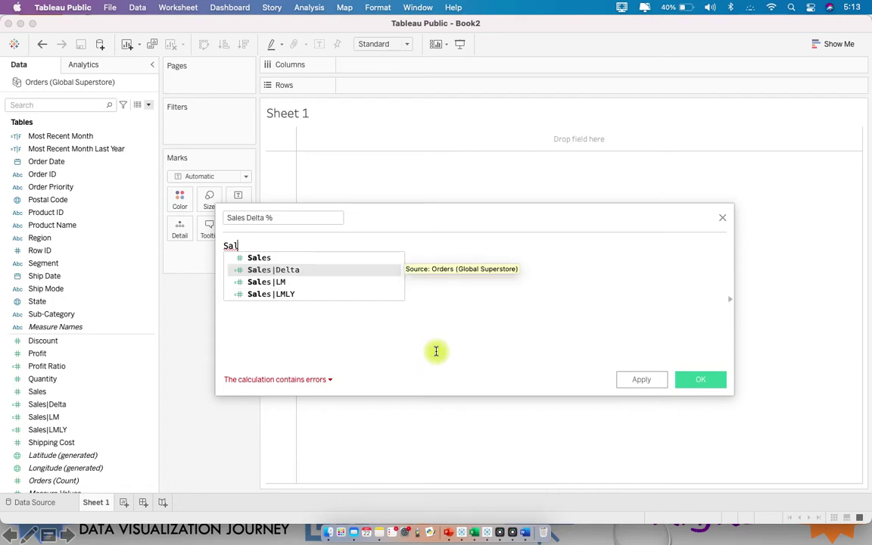
{"action": "key", "text": "Return"}
{"action": "type", "text": "/ sal"}
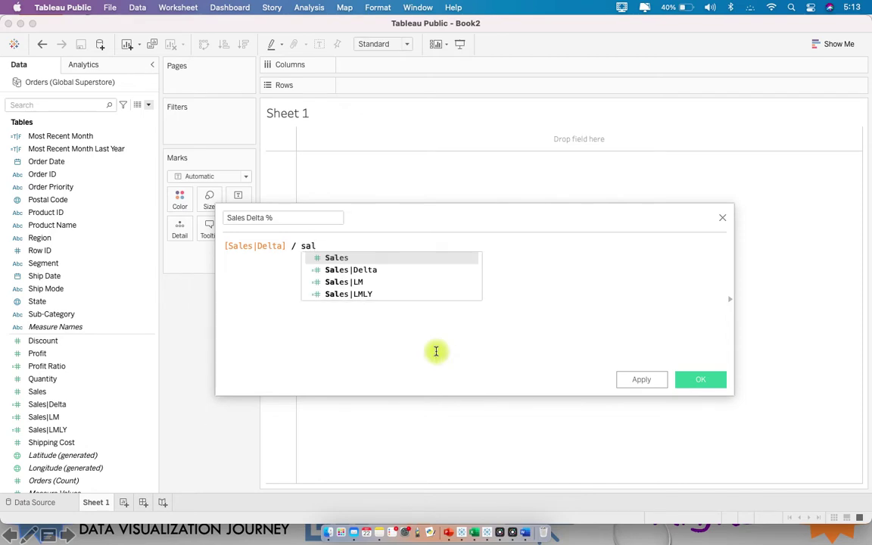
{"action": "key", "text": "Down"}
{"action": "key", "text": "Down"}
{"action": "key", "text": "Down"}
{"action": "key", "text": "Return"}
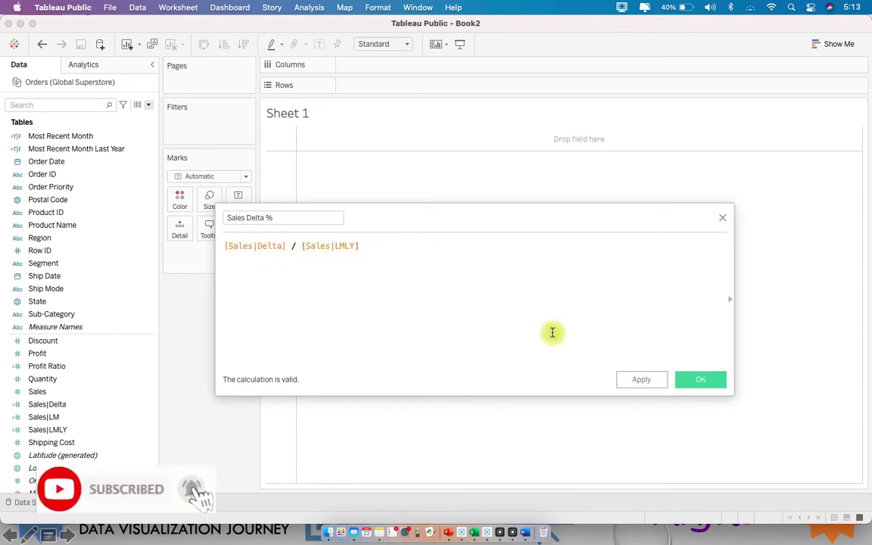
{"action": "left_click", "coordinate": [709, 379]}
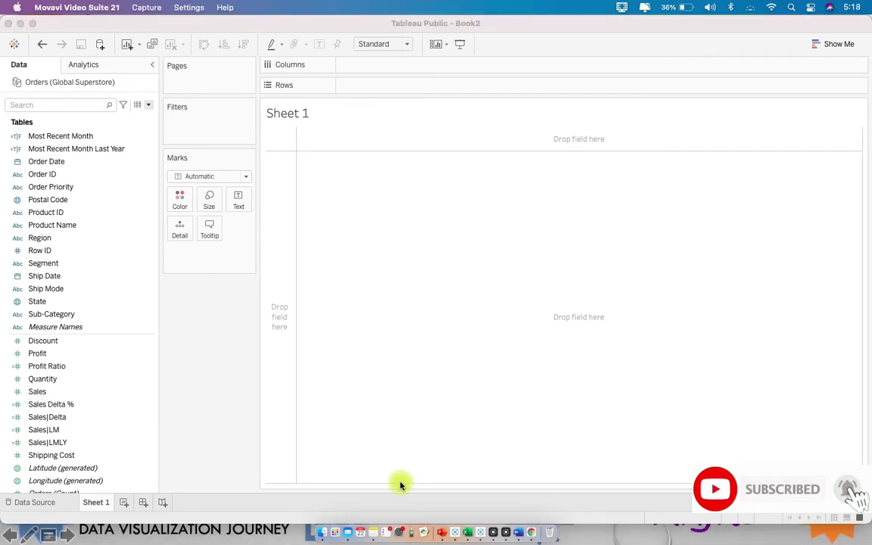
Look at the Performance Metrics dashboard in the Book1 workbook, then return to Book2.
{"action": "left_click", "coordinate": [454, 535]}
{"action": "left_click", "coordinate": [103, 132]}
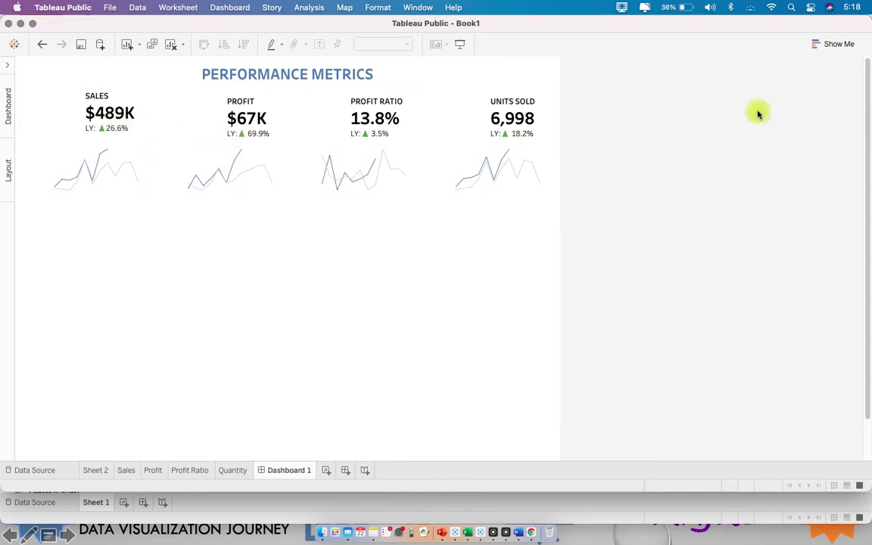
{"action": "left_click", "coordinate": [468, 522]}
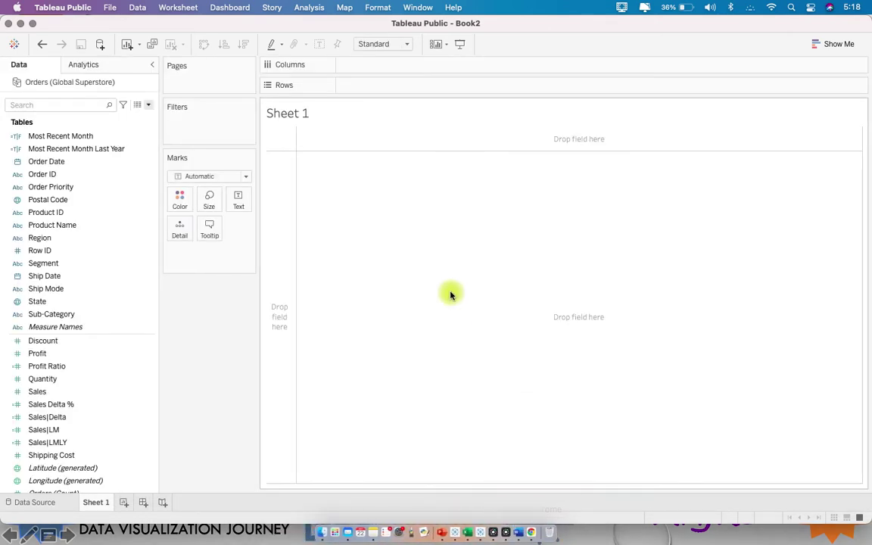
Start a new calculated field and name it Sales| Delta| Arrow Up.
{"action": "left_click", "coordinate": [148, 105]}
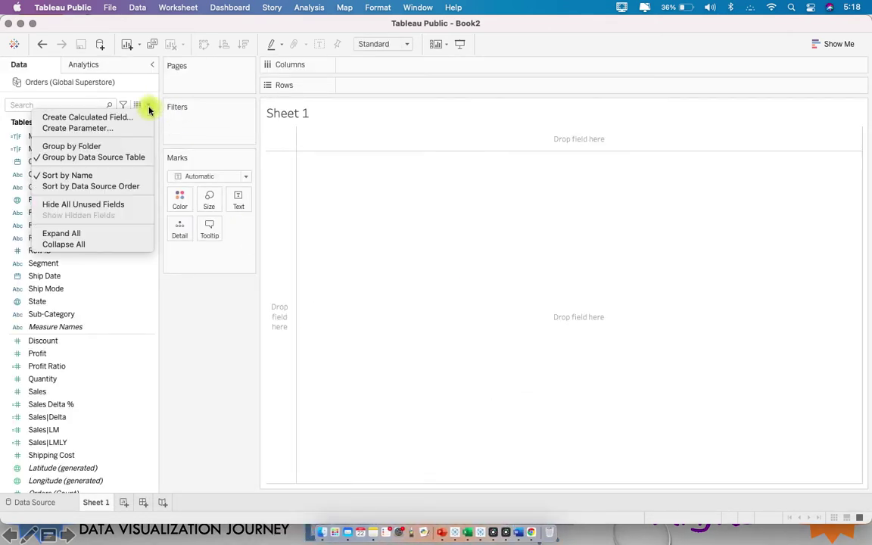
{"action": "left_click", "coordinate": [144, 116]}
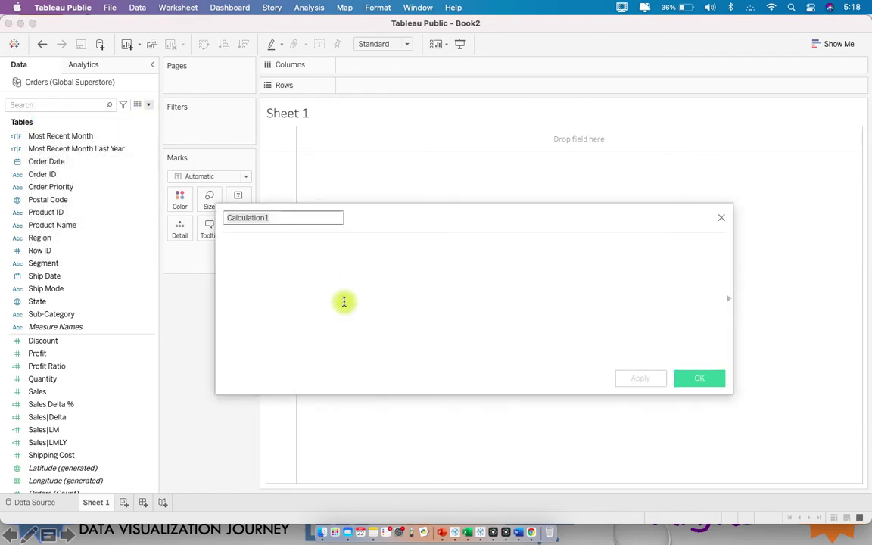
{"action": "type", "text": "Sales| Delta| Arrow Up"}
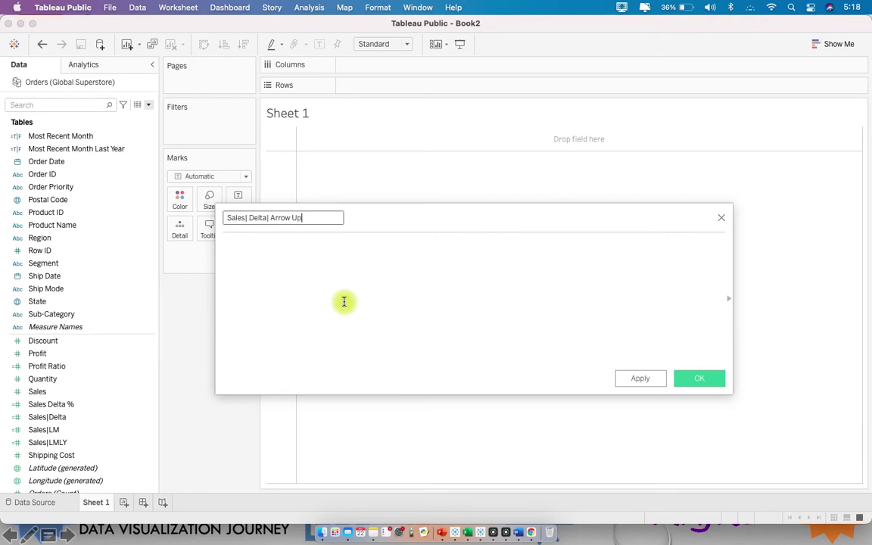
Write the Arrow Up formula as IF [Sales|Delta] > 0 THEN "" END, leaving the quotes empty.
{"action": "left_click", "coordinate": [344, 301]}
{"action": "type", "text": "IF sal"}
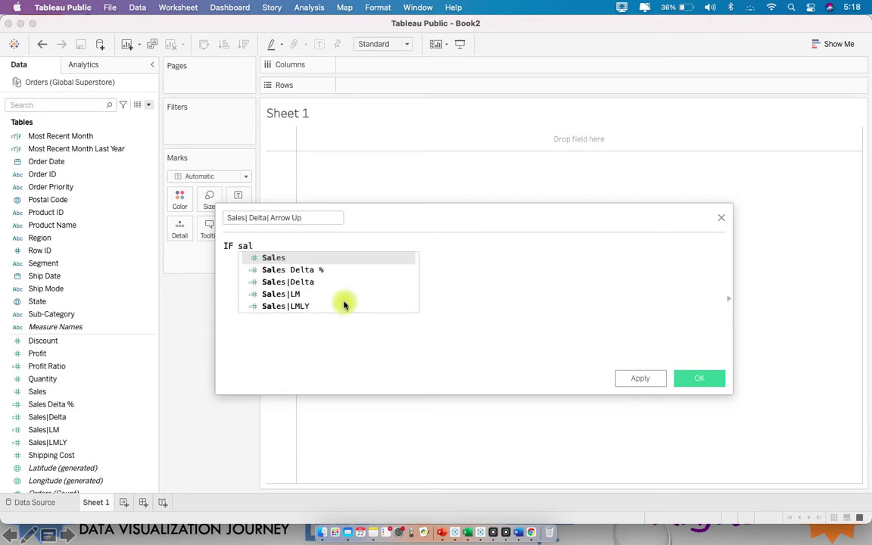
{"action": "key", "text": "Down"}
{"action": "key", "text": "Down"}
{"action": "key", "text": "Down"}
{"action": "key", "text": "Up"}
{"action": "key", "text": "Return"}
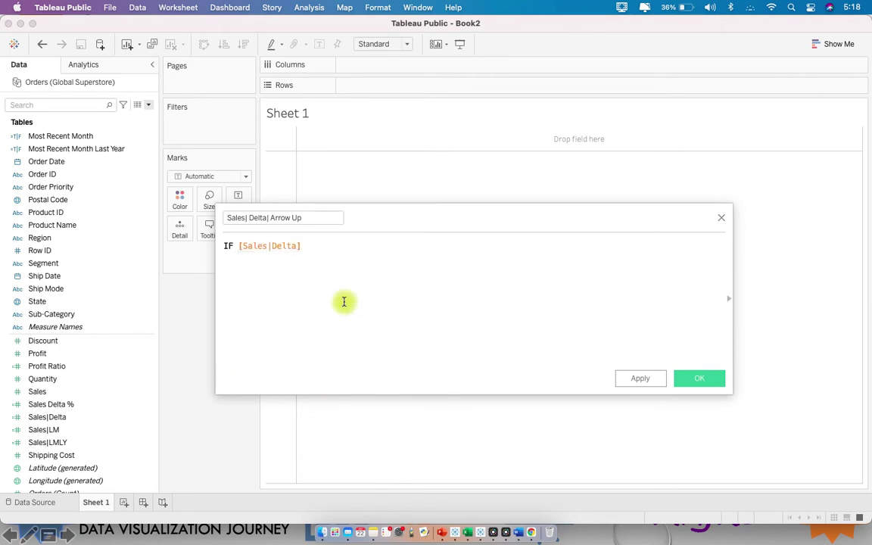
{"action": "type", "text": "> 0 THEN \"\" end"}
{"action": "key", "text": "Return"}
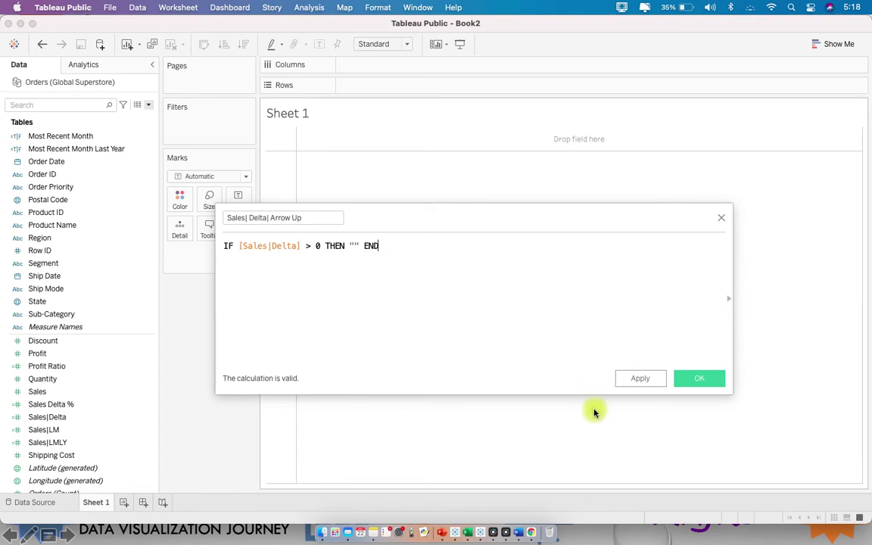
Copy the filled ▲ symbol from the ALT codes page in Chrome into the formula's empty quotes in Tableau and save the field.
{"action": "left_click", "coordinate": [534, 532]}
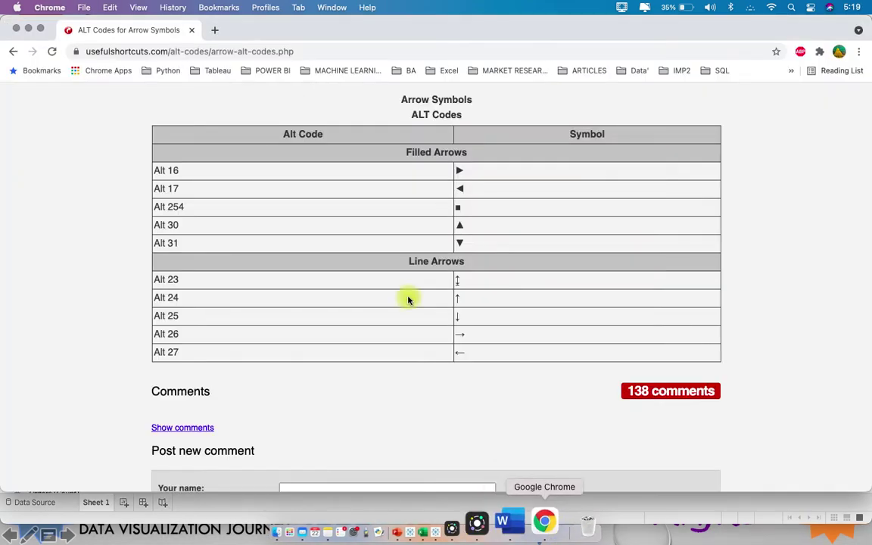
{"action": "double_click", "coordinate": [469, 227]}
{"action": "key", "text": "super+c"}
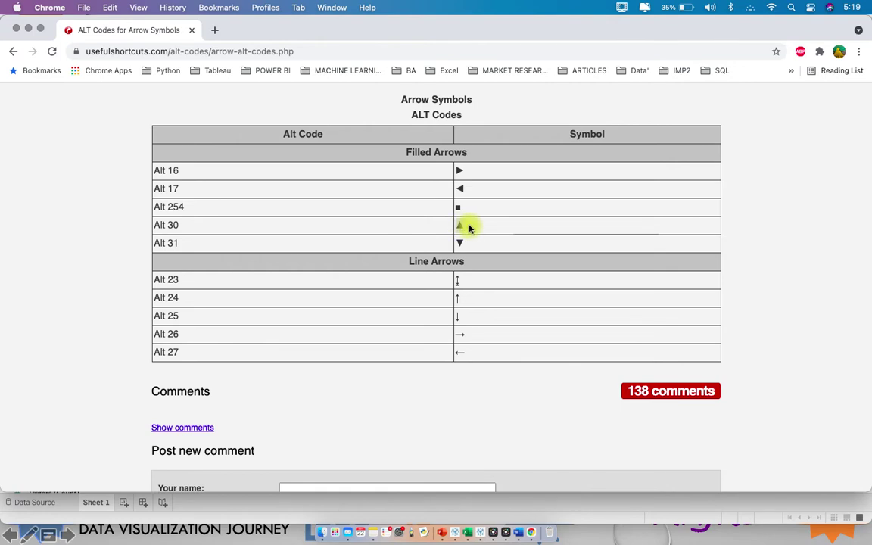
{"action": "left_click", "coordinate": [492, 522]}
{"action": "left_click", "coordinate": [361, 247]}
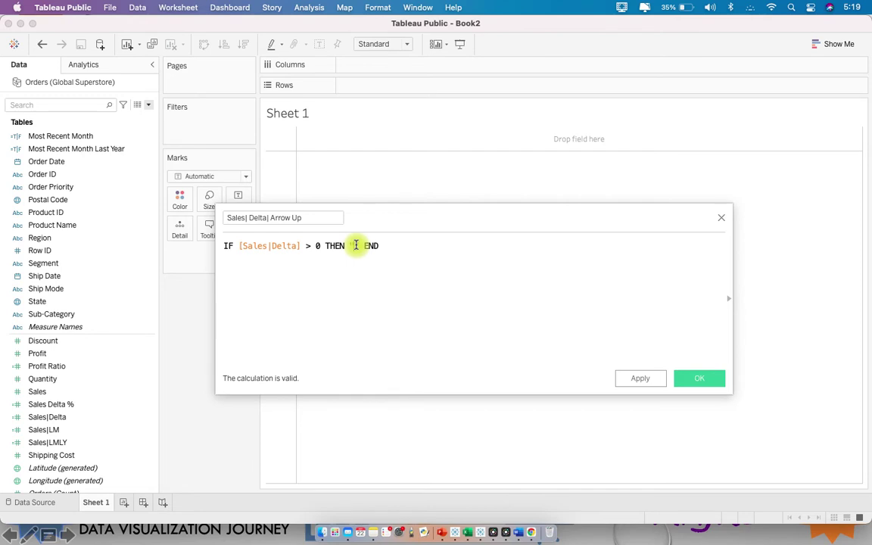
{"action": "key", "text": "super+v"}
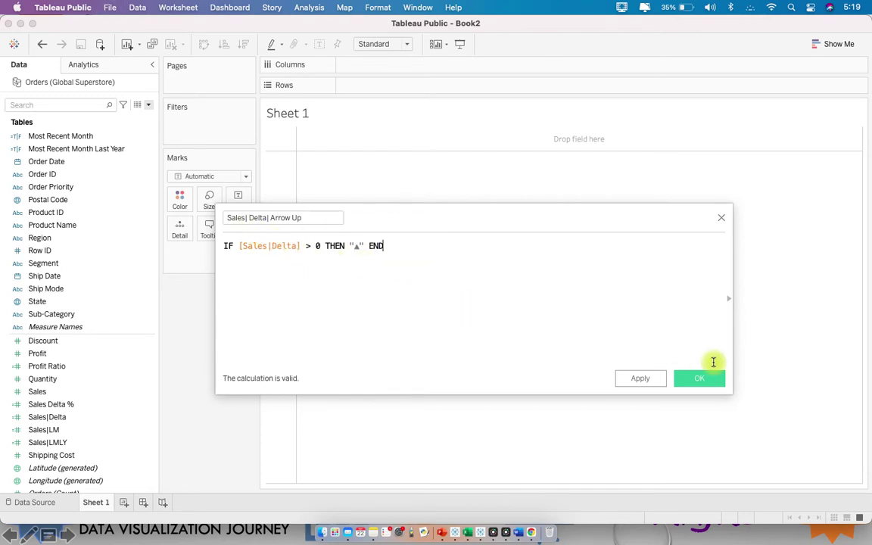
{"action": "left_click", "coordinate": [714, 380]}
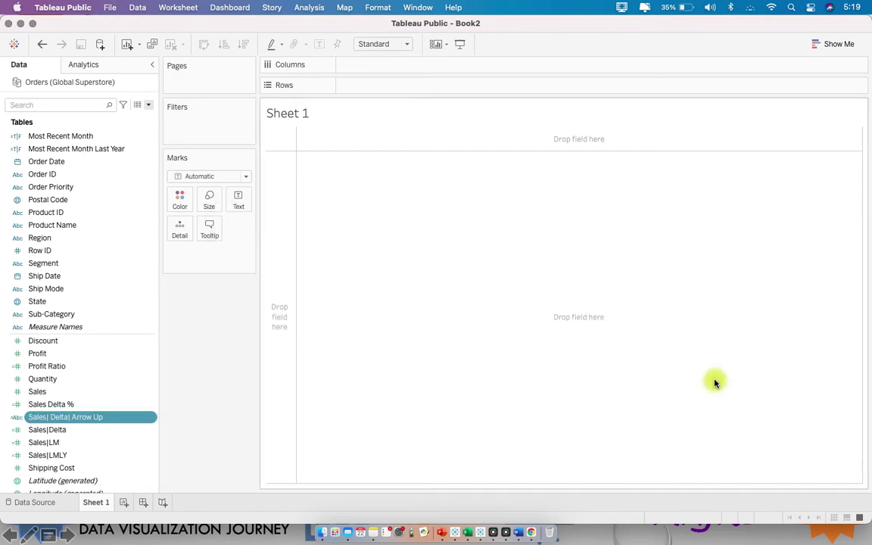
Start a new calculated field and name it Sales| Delta| Arrow Down.
{"action": "left_click", "coordinate": [148, 105]}
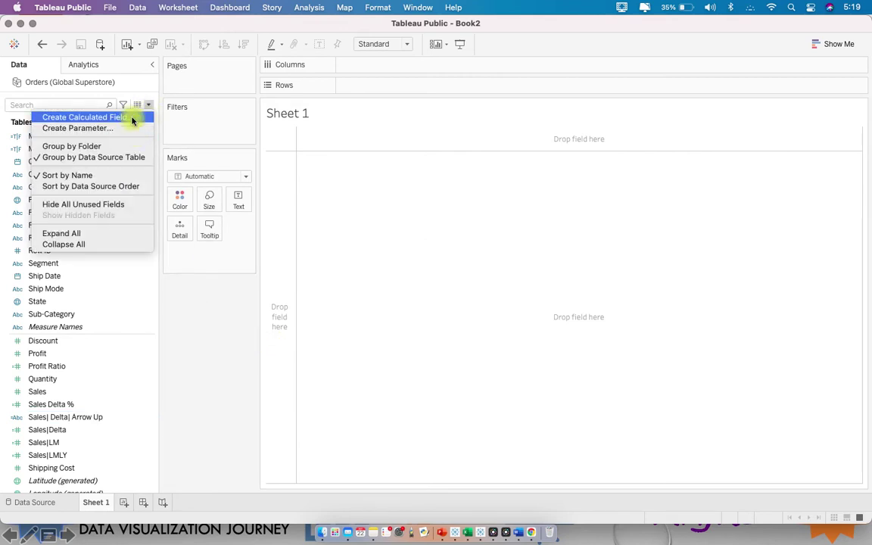
{"action": "left_click", "coordinate": [130, 118]}
{"action": "type", "text": "Sales| Delta| Arrow Down"}
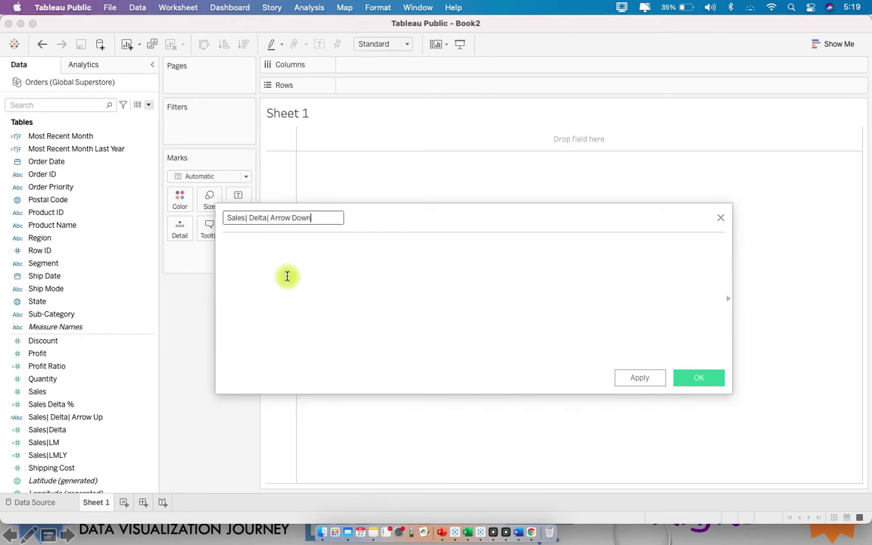
Write the Arrow Down formula as IF [Sales|Delta] < 0 THEN "" END, leaving the quotes empty.
{"action": "left_click", "coordinate": [287, 276]}
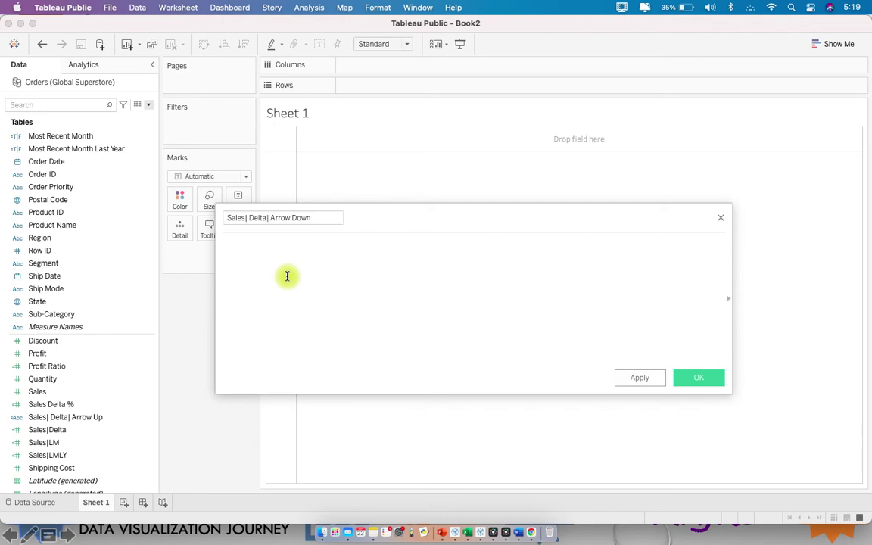
{"action": "type", "text": "if"}
{"action": "key", "text": "Return"}
{"action": "type", "text": "sal"}
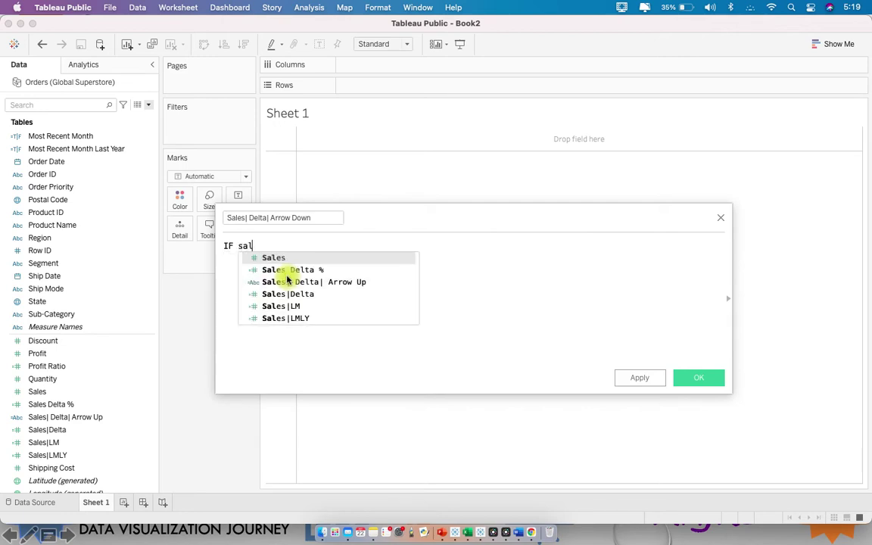
{"action": "key", "text": "Down"}
{"action": "key", "text": "Down"}
{"action": "key", "text": "Down"}
{"action": "key", "text": "Return"}
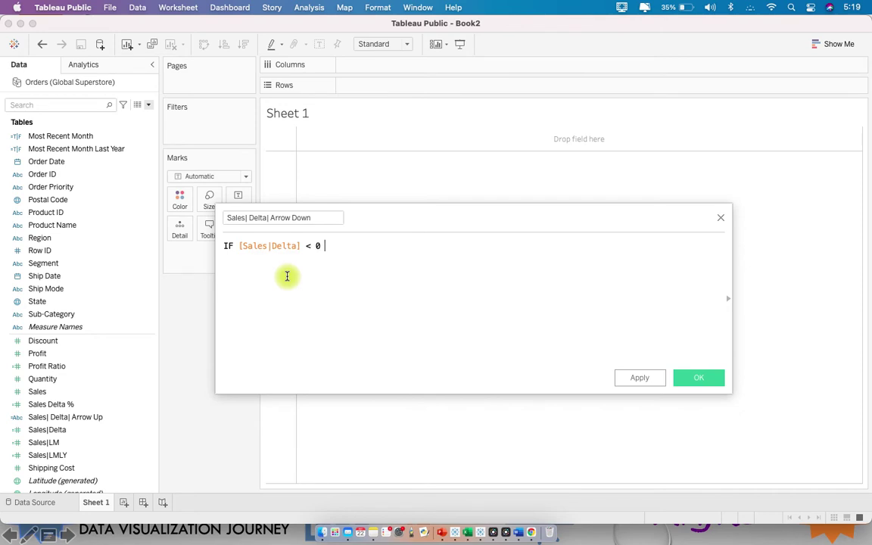
{"action": "type", "text": "th"}
{"action": "key", "text": "Return"}
{"action": "type", "text": "\"\" en"}
{"action": "key", "text": "Return"}
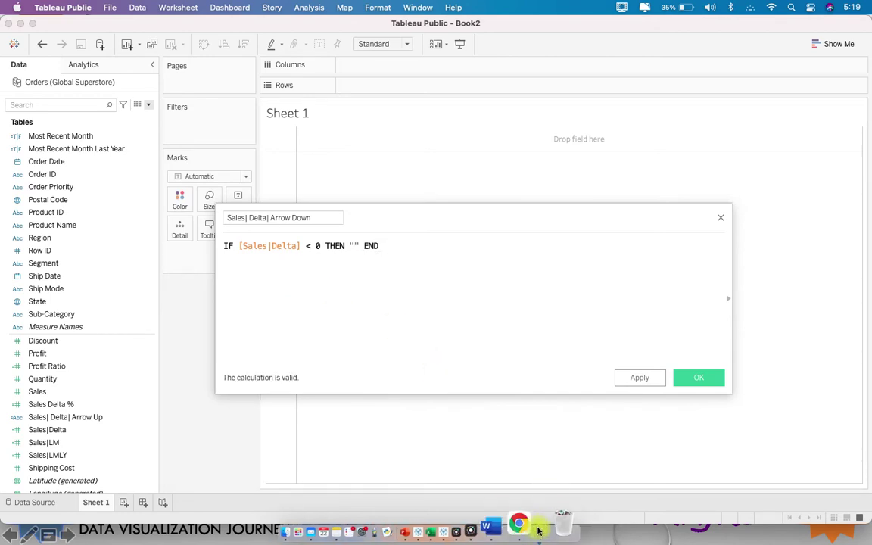
Copy the filled ▼ symbol from the Chrome ALT codes page into the Arrow Down formula's quotes in Tableau and save the field.
{"action": "left_click", "coordinate": [533, 526]}
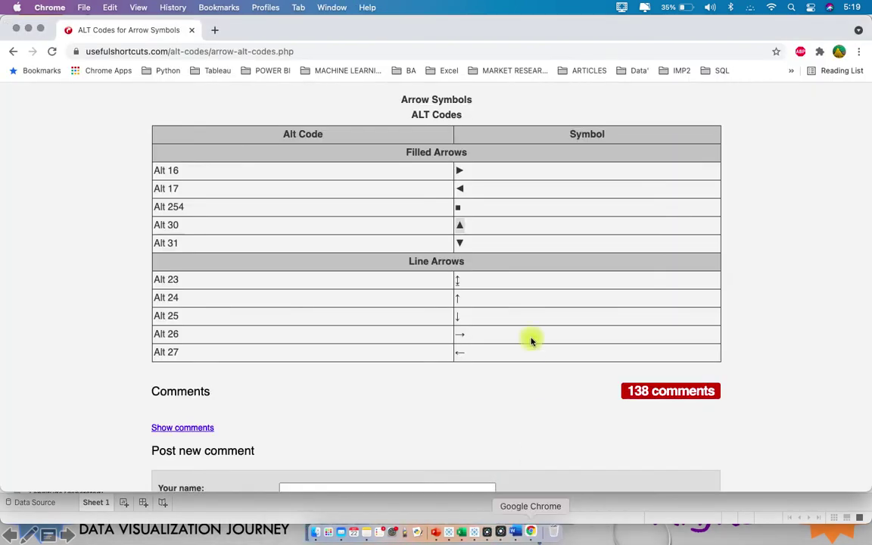
{"action": "double_click", "coordinate": [462, 243]}
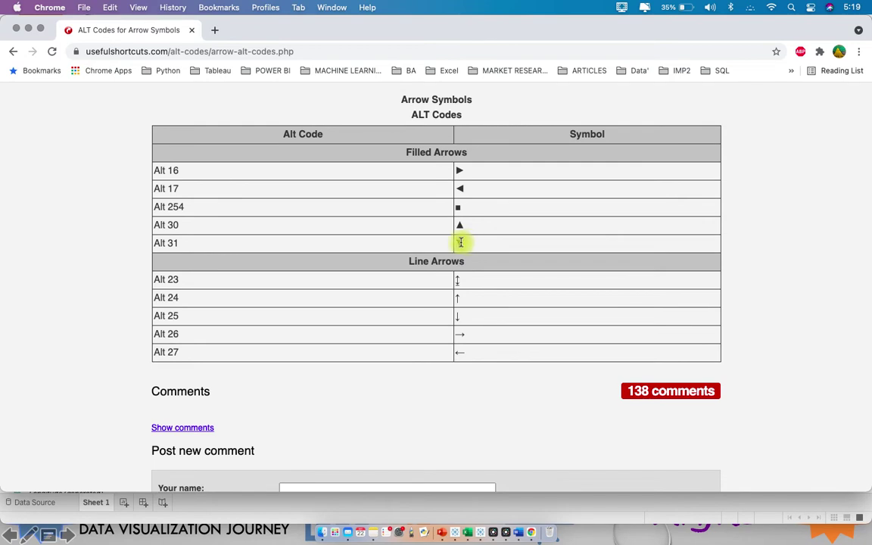
{"action": "right_click", "coordinate": [463, 243]}
{"action": "left_click", "coordinate": [480, 268]}
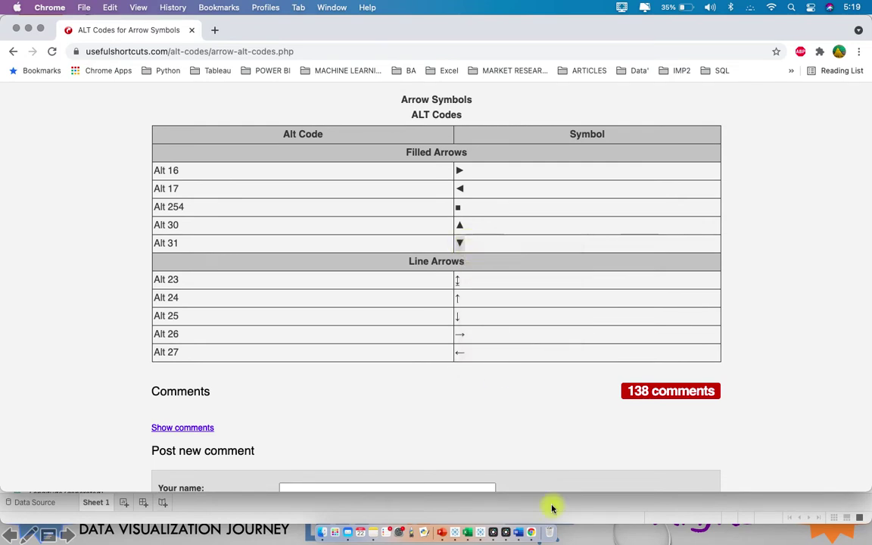
{"action": "left_click", "coordinate": [483, 526]}
{"action": "left_click", "coordinate": [353, 245]}
{"action": "key", "text": "super+v"}
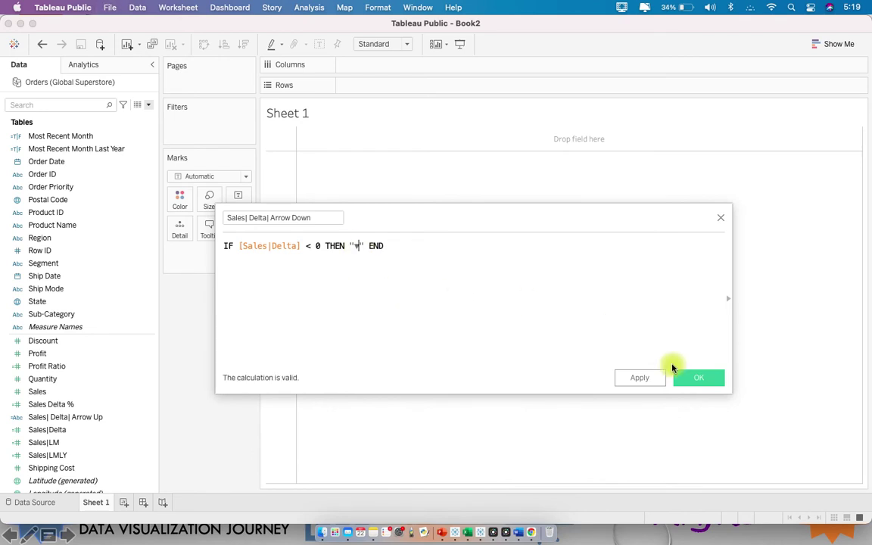
{"action": "left_click", "coordinate": [716, 383]}
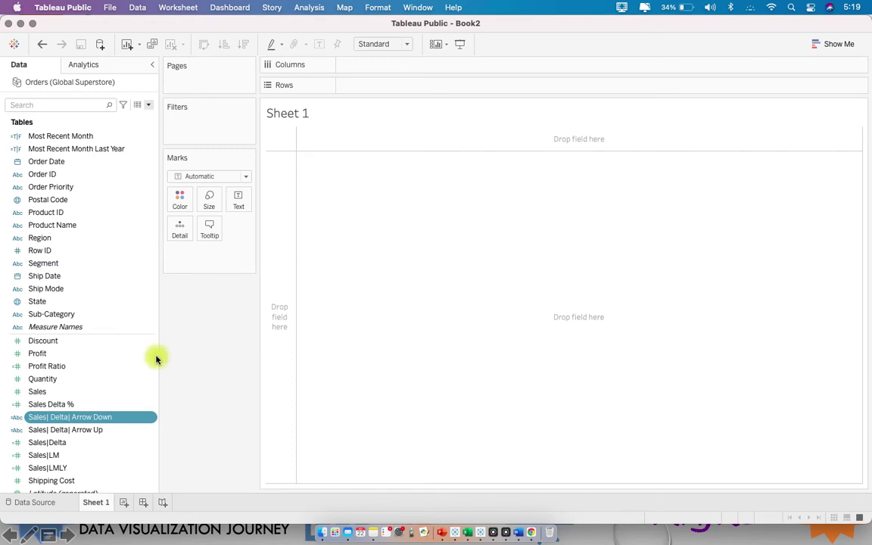
Highlight the whole group of Sales fields in the field list, from Sales through Sales | LMLY, to review them.
{"action": "scroll", "coordinate": [156, 371], "scroll_direction": "down", "scroll_amount": 4}
{"action": "left_click", "coordinate": [103, 340]}
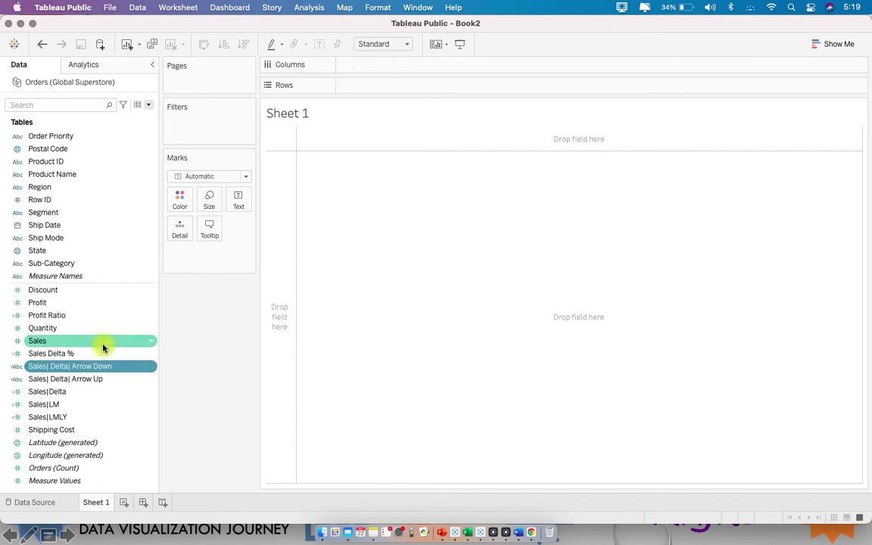
{"action": "left_click", "coordinate": [98, 391], "text": "super"}
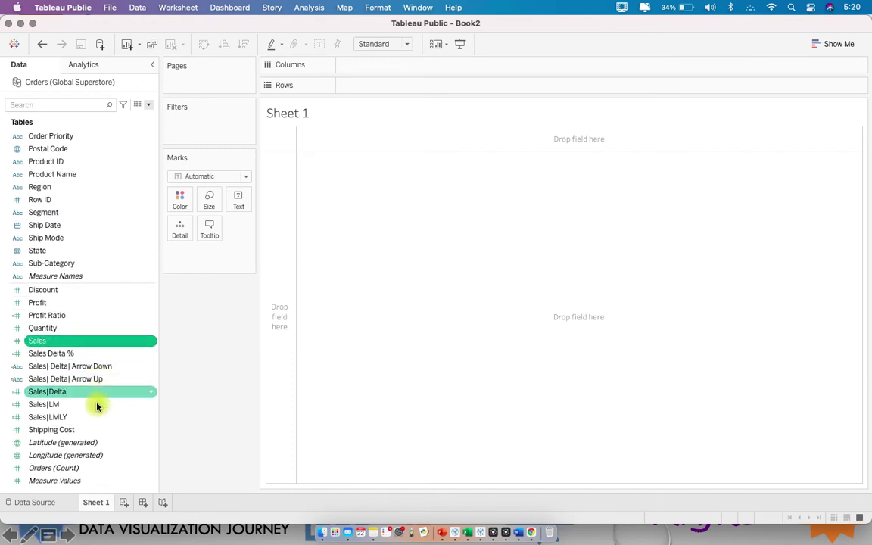
{"action": "left_click", "coordinate": [95, 391], "text": "super"}
{"action": "left_click", "coordinate": [96, 416], "text": "super"}
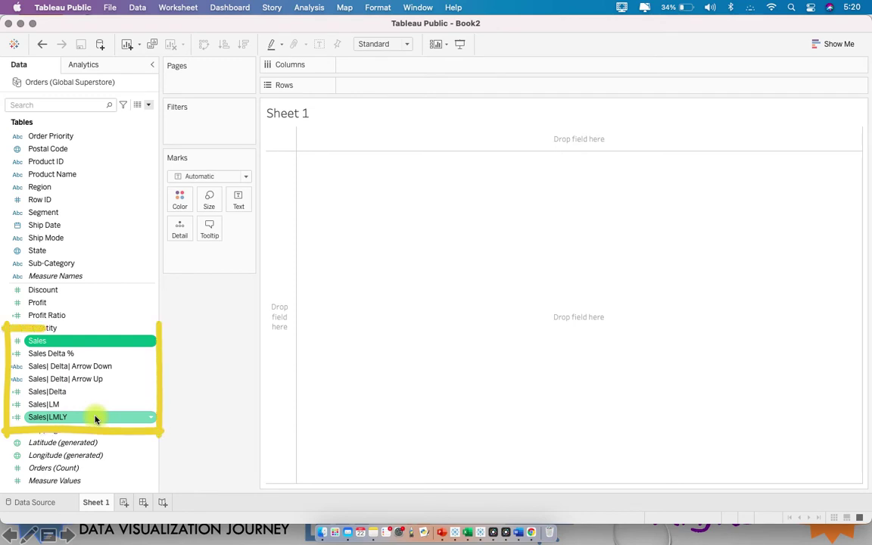
{"action": "left_click", "coordinate": [96, 417], "text": "shift"}
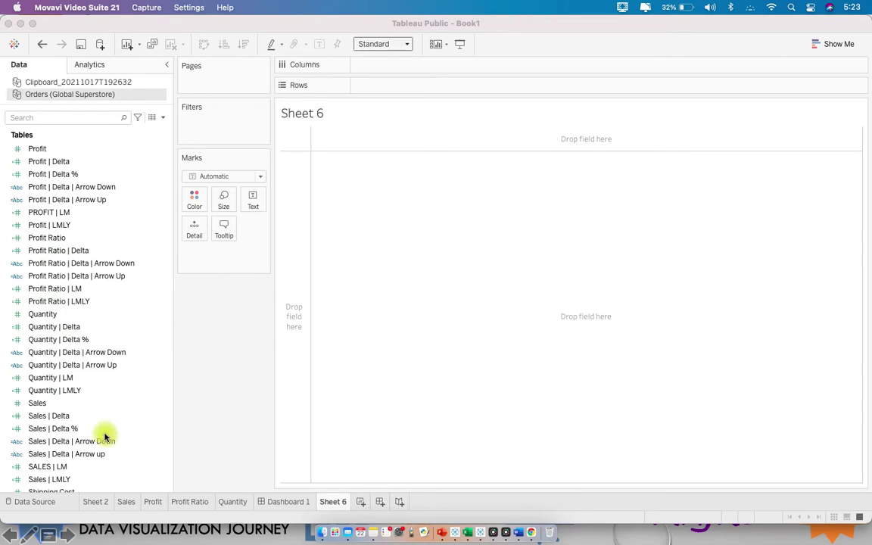
{"action": "left_click", "coordinate": [67, 479]}
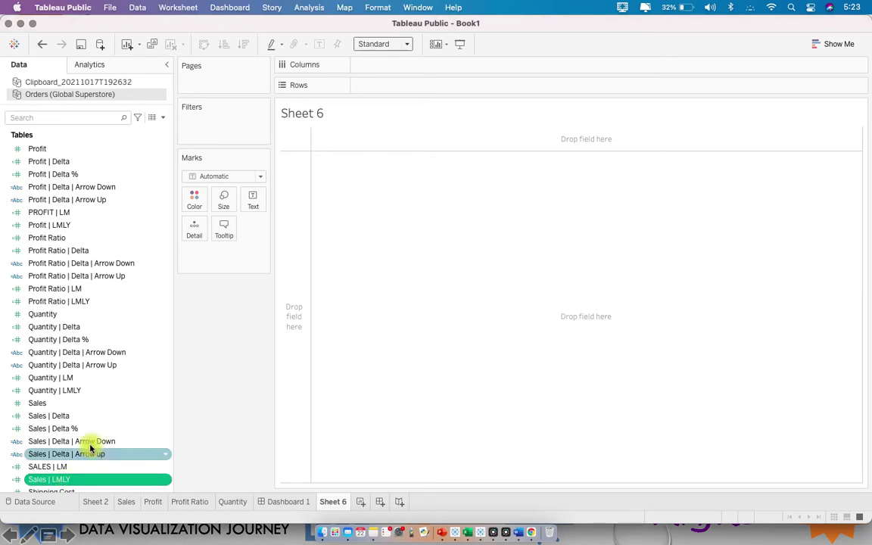
{"action": "left_click", "coordinate": [53, 405], "text": "shift"}
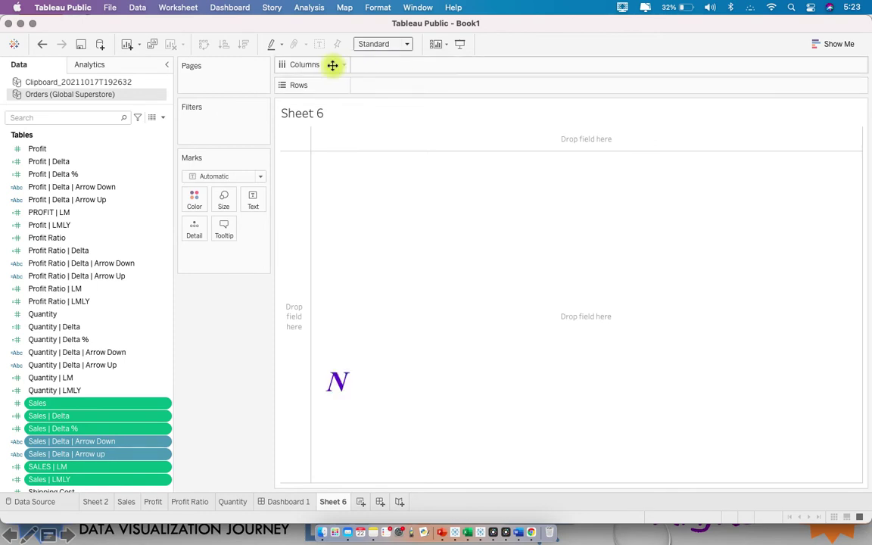
Create a MIN(0.0) dummy axis on Columns and duplicate it until there are four, one for each KPI.
{"action": "double_click", "coordinate": [382, 65]}
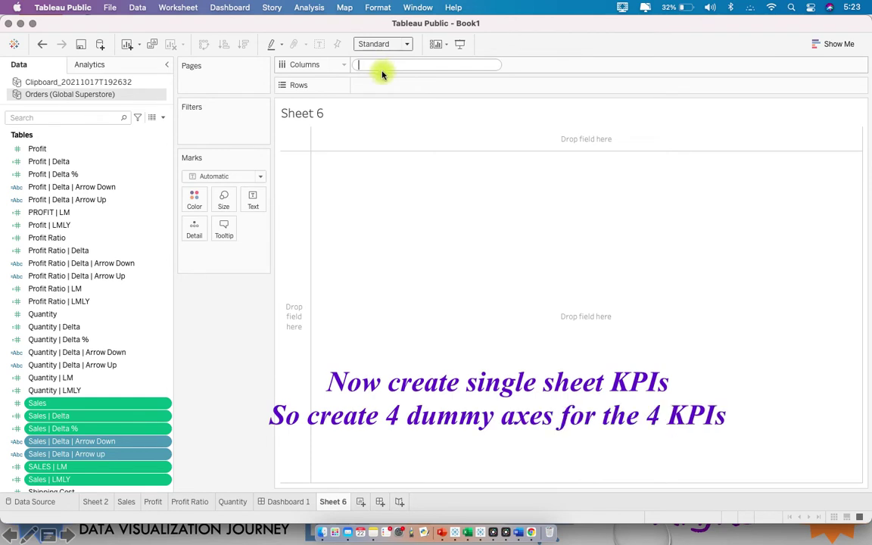
{"action": "type", "text": "MIN(0.0)"}
{"action": "key", "text": "Return"}
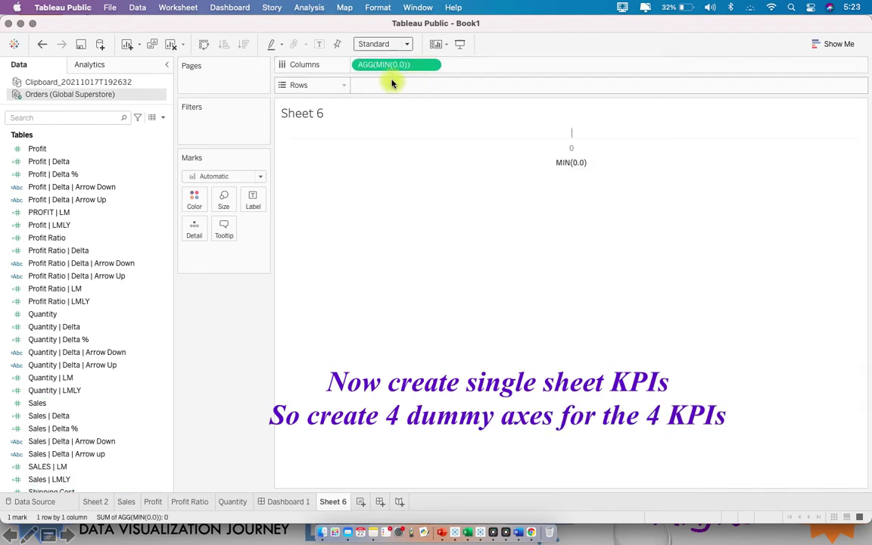
{"action": "left_click_drag", "start_coordinate": [385, 67], "coordinate": [473, 71]}
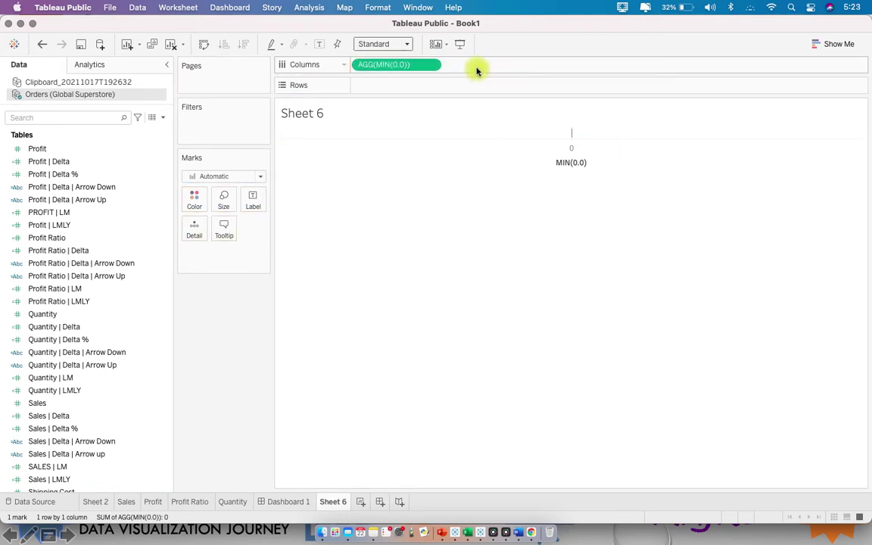
{"action": "left_click_drag", "start_coordinate": [411, 65], "coordinate": [681, 68]}
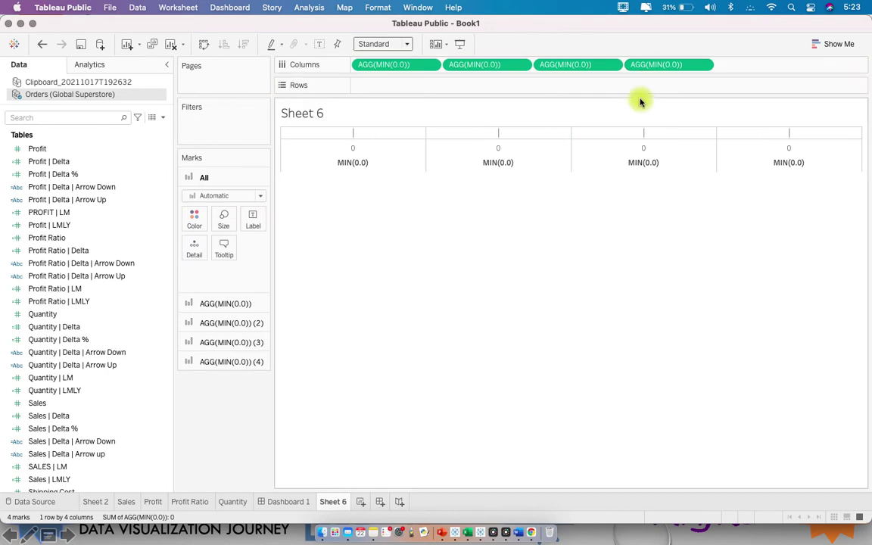
Set the first MIN(0.0) axis to a fixed range from -1 to 0.1.
{"action": "right_click", "coordinate": [333, 166]}
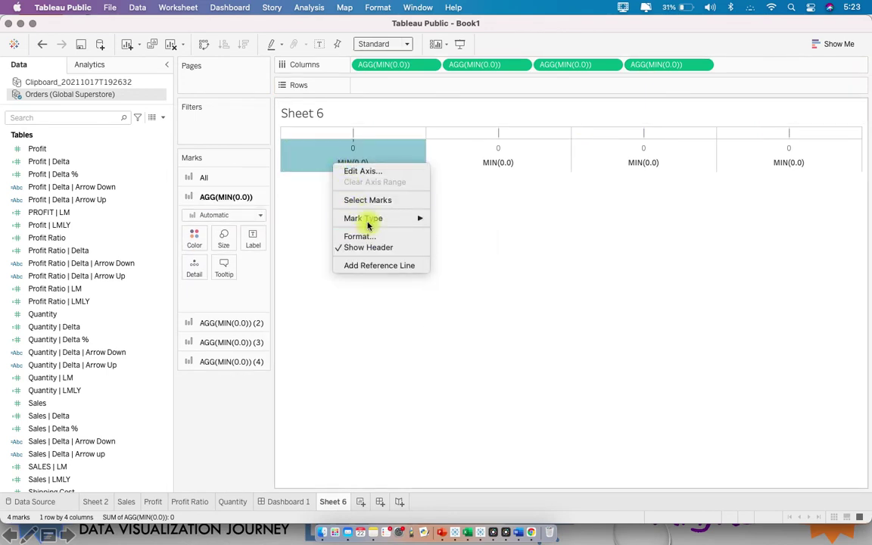
{"action": "left_click", "coordinate": [390, 177]}
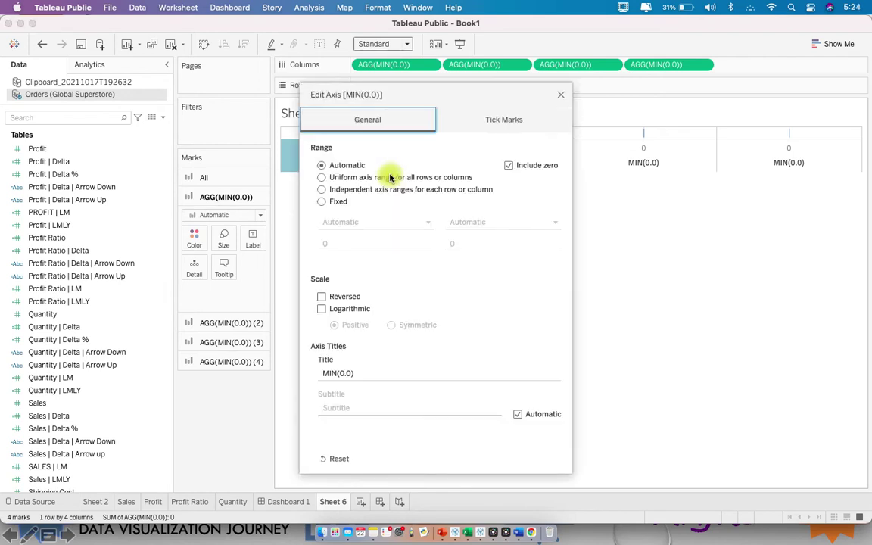
{"action": "left_click", "coordinate": [322, 201]}
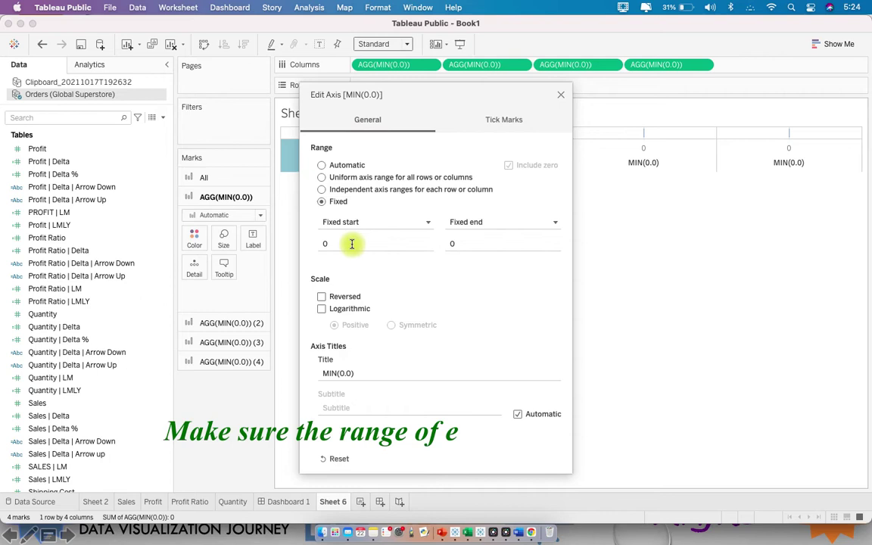
{"action": "left_click", "coordinate": [351, 243]}
{"action": "key", "text": "BackSpace"}
{"action": "type", "text": "-1"}
{"action": "left_click", "coordinate": [480, 244]}
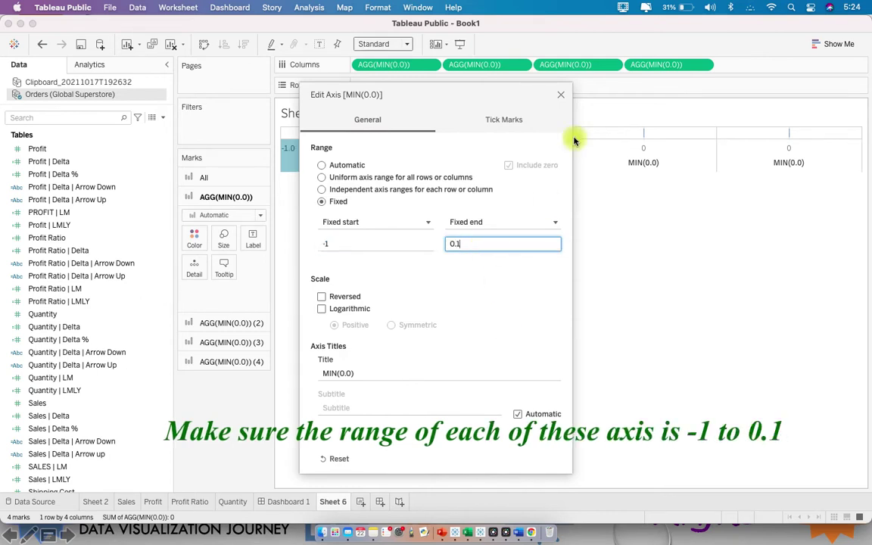
{"action": "key", "text": "Return"}
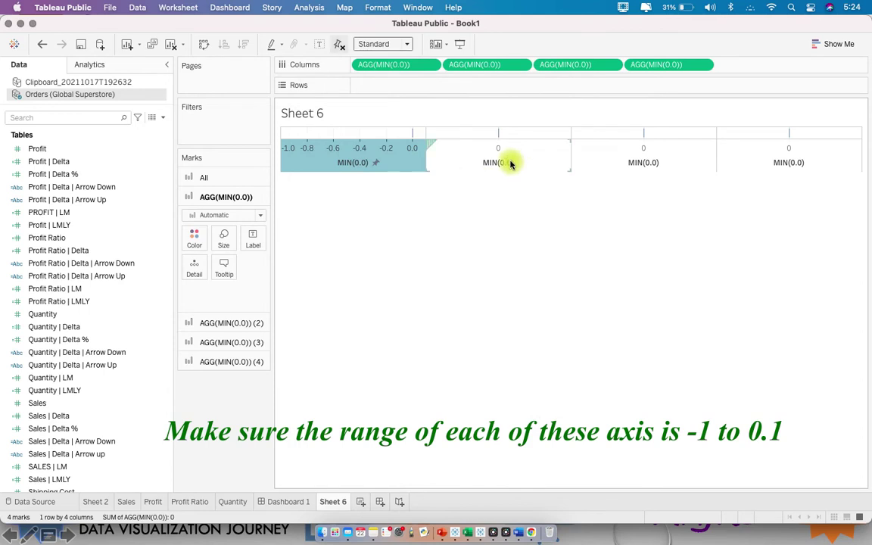
Set the second MIN(0.0) axis to a fixed range from -1 to 0.1.
{"action": "left_click", "coordinate": [510, 163]}
{"action": "right_click", "coordinate": [511, 164]}
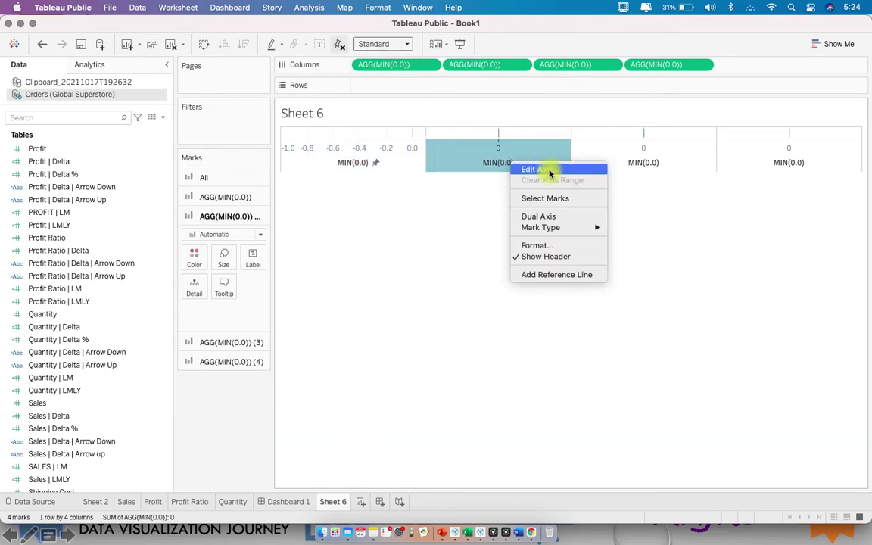
{"action": "left_click", "coordinate": [549, 171]}
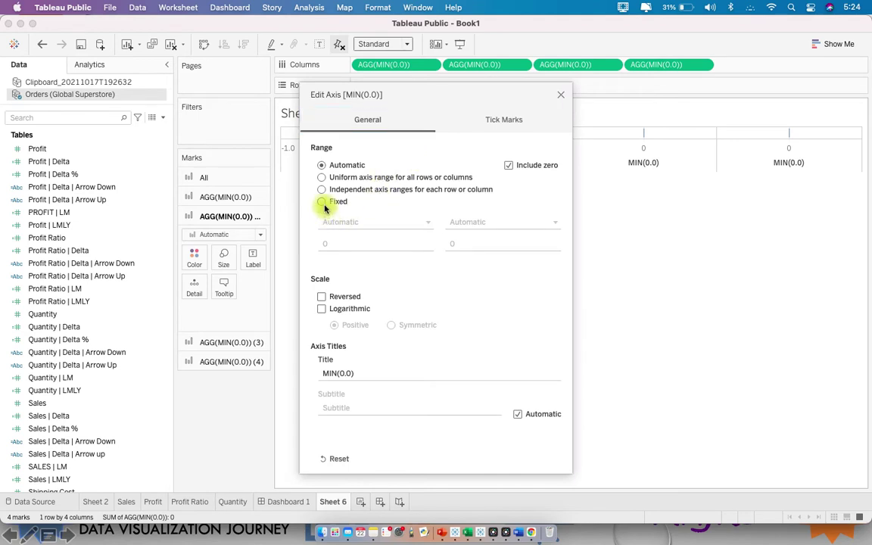
{"action": "left_click", "coordinate": [342, 242]}
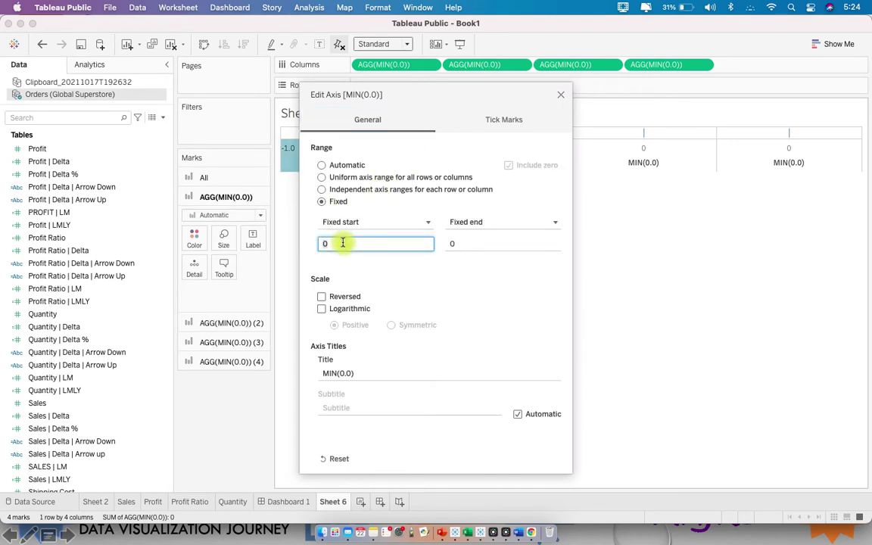
{"action": "left_click", "coordinate": [469, 242]}
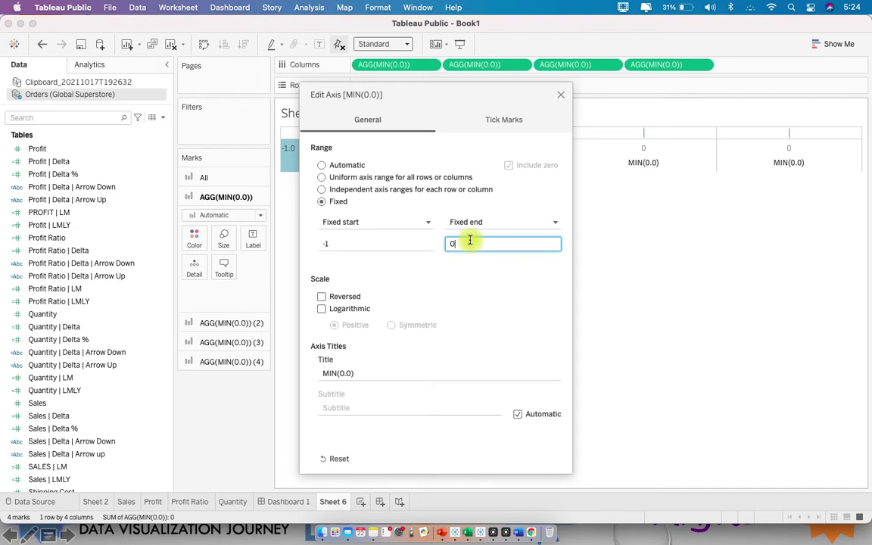
{"action": "left_click", "coordinate": [561, 94]}
Set the third MIN(0.0) axis to a fixed range from -1 to 0.1.
{"action": "right_click", "coordinate": [640, 156]}
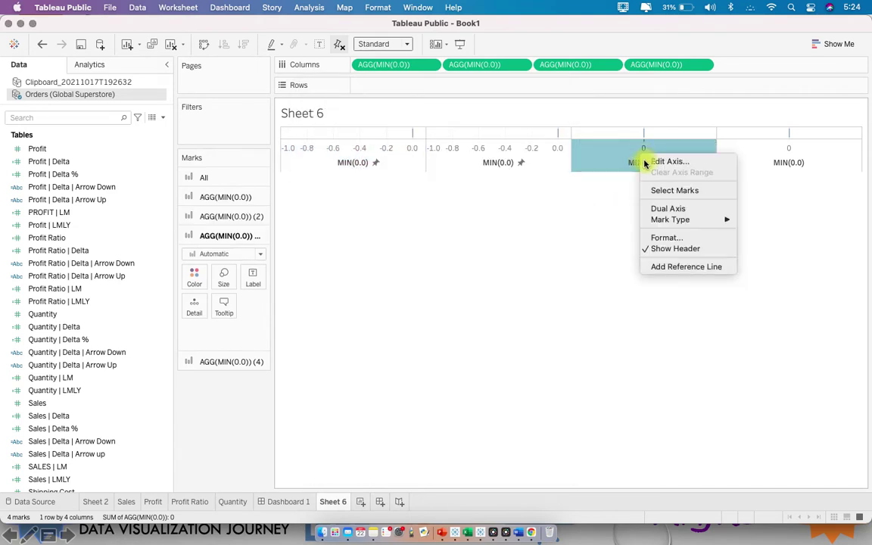
{"action": "left_click", "coordinate": [685, 168]}
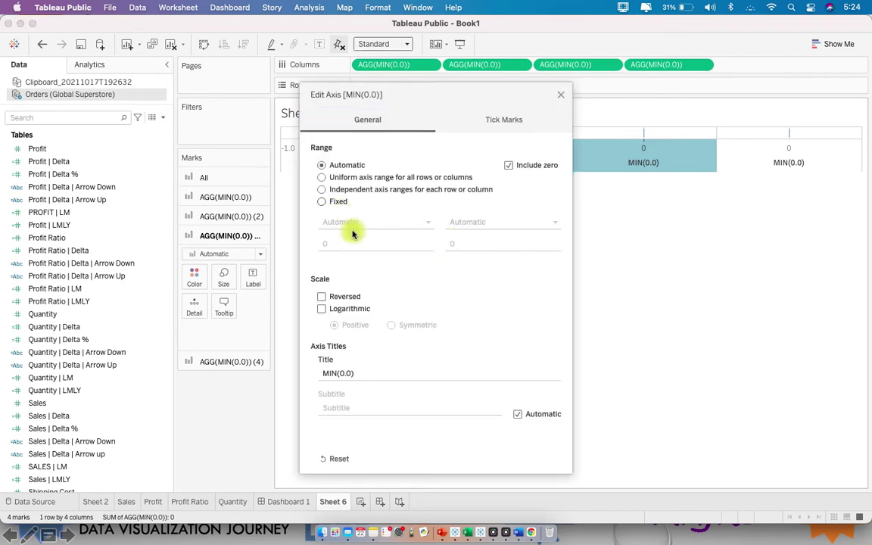
{"action": "left_click", "coordinate": [321, 201]}
{"action": "left_click", "coordinate": [343, 241]}
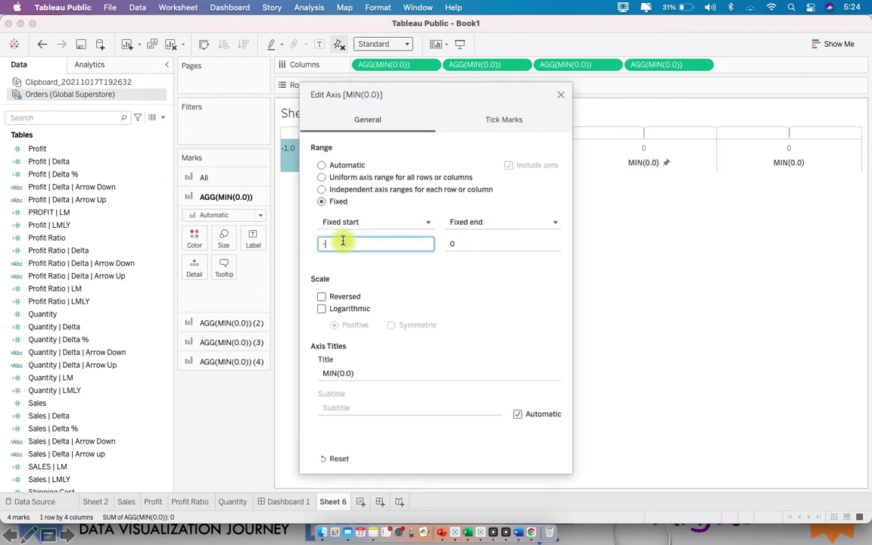
{"action": "left_click", "coordinate": [469, 241]}
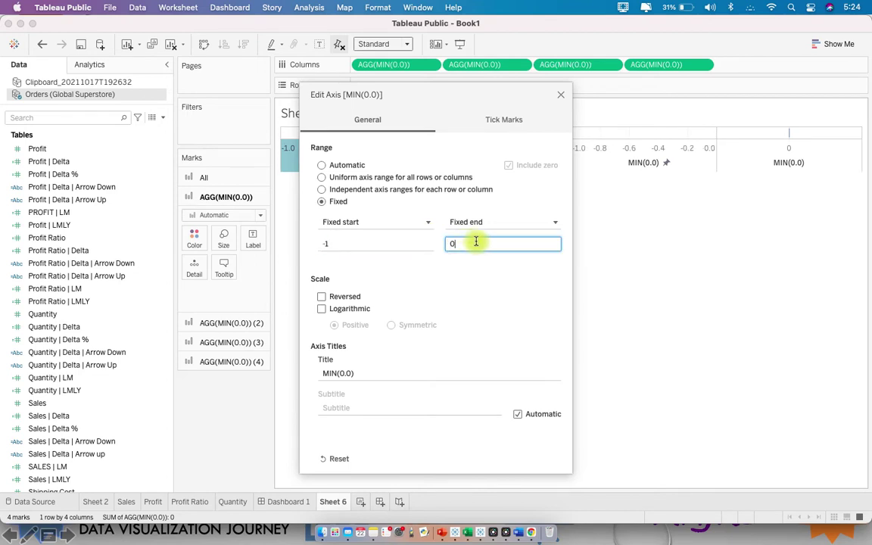
{"action": "left_click", "coordinate": [719, 135]}
Set the fourth MIN(0.0) axis to a fixed range from -1 to 0.1.
{"action": "right_click", "coordinate": [764, 158]}
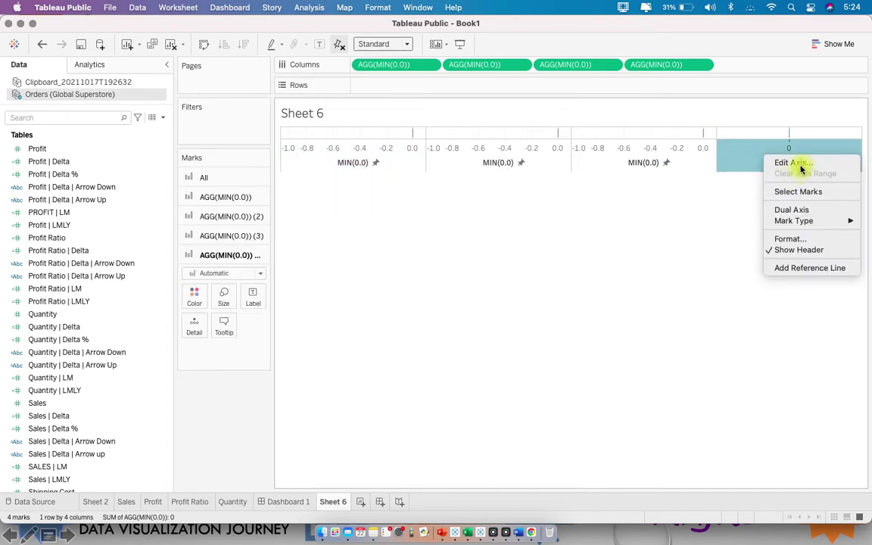
{"action": "left_click", "coordinate": [799, 165]}
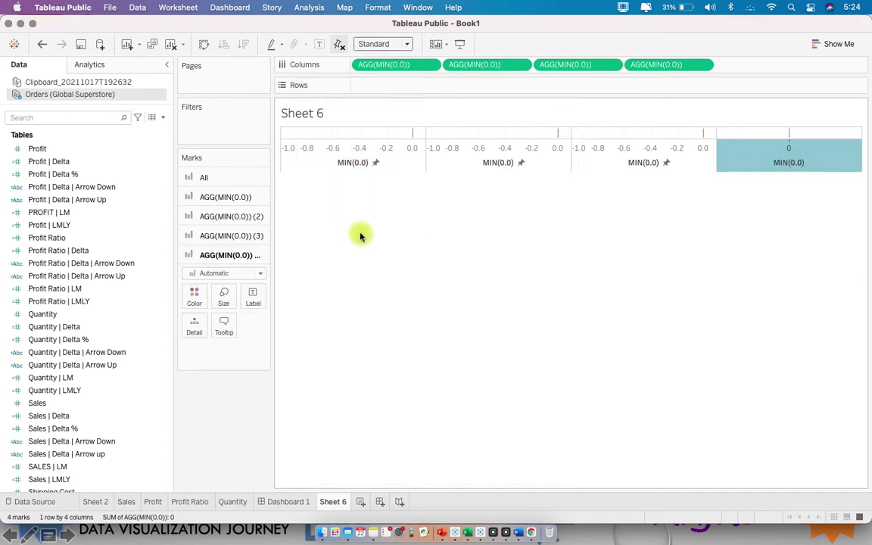
{"action": "left_click", "coordinate": [323, 202]}
{"action": "left_click", "coordinate": [347, 240]}
{"action": "key", "text": "BackSpace"}
{"action": "type", "text": "-1"}
{"action": "left_click", "coordinate": [500, 240]}
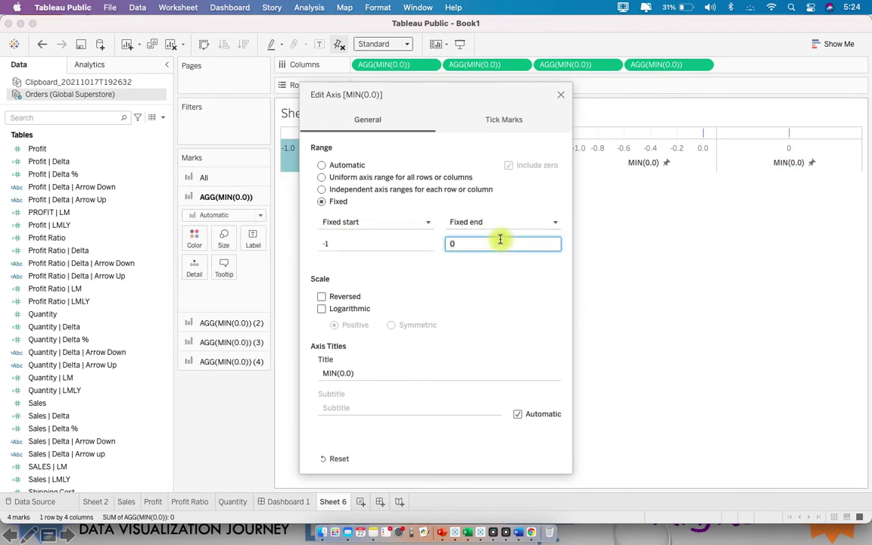
{"action": "left_click", "coordinate": [561, 94]}
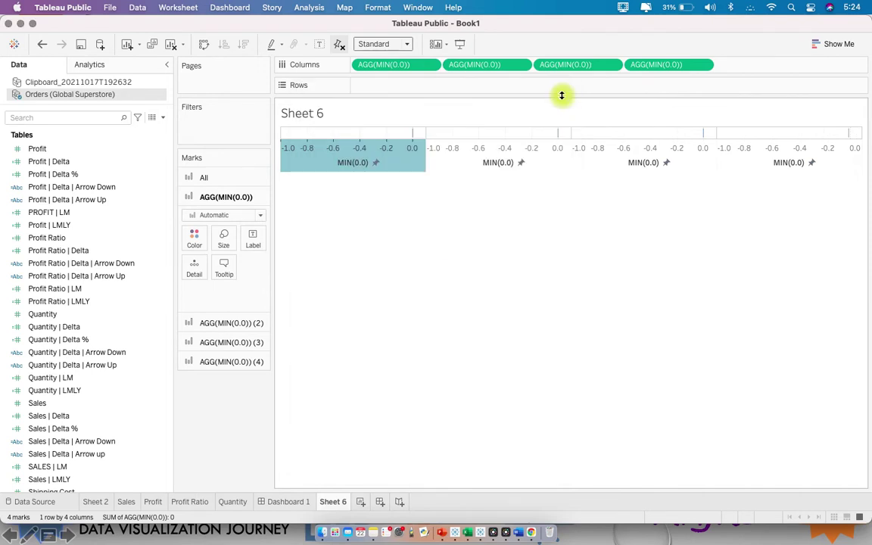
Hide the headers of the MIN(0.0) axes and widen the Marks card.
{"action": "right_click", "coordinate": [339, 157]}
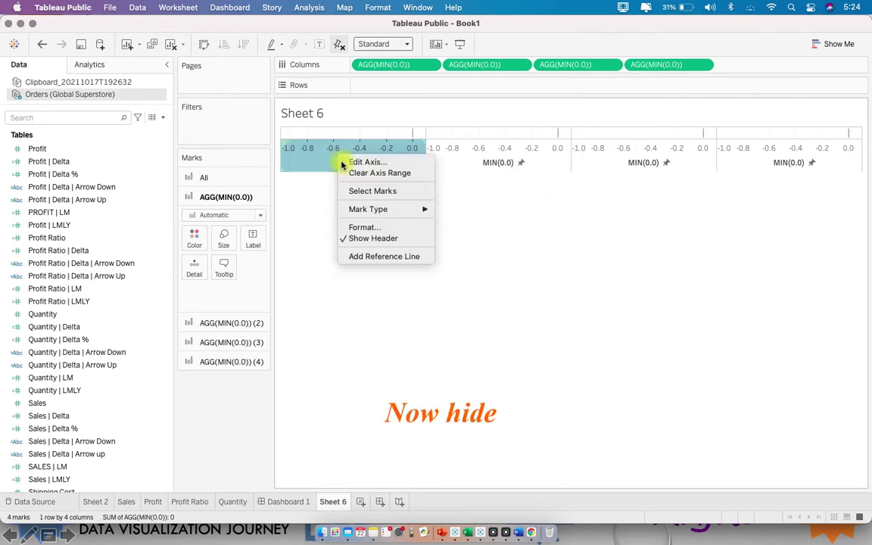
{"action": "left_click", "coordinate": [374, 238]}
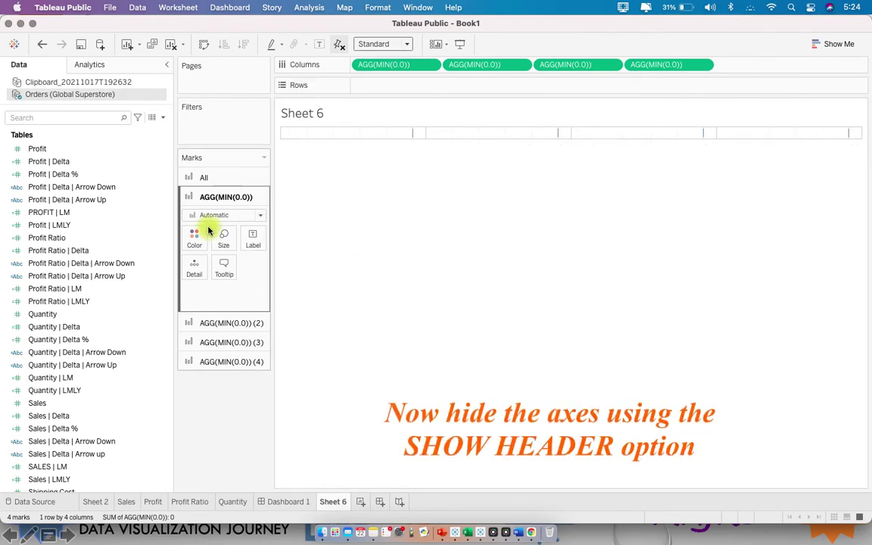
{"action": "left_click_drag", "start_coordinate": [317, 229], "coordinate": [349, 236]}
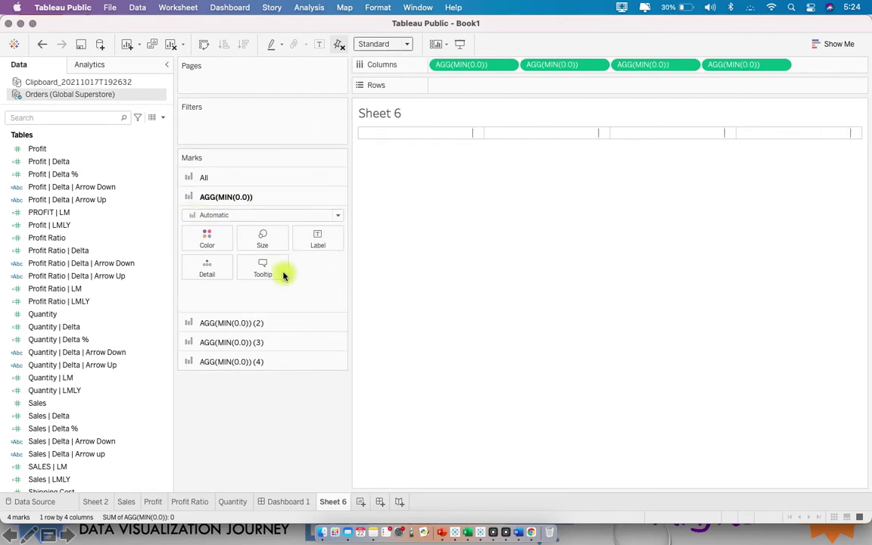
{"action": "left_click", "coordinate": [264, 176]}
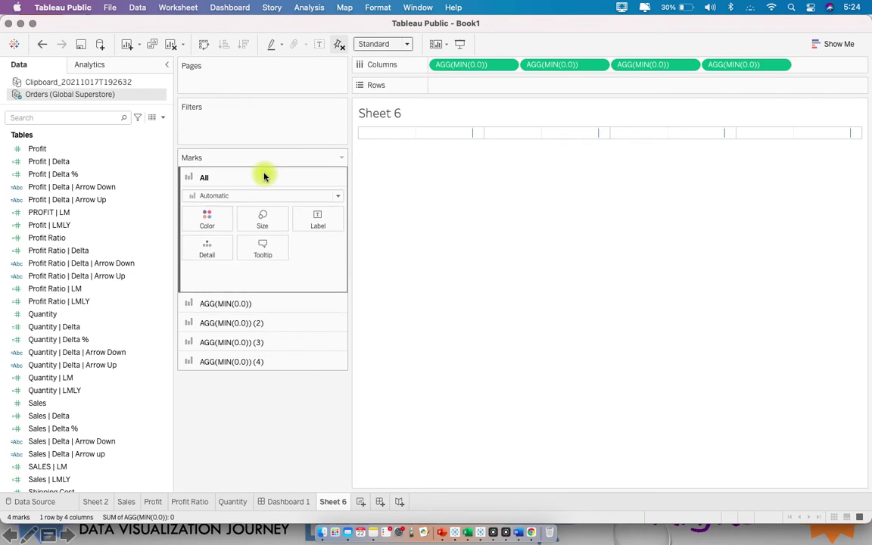
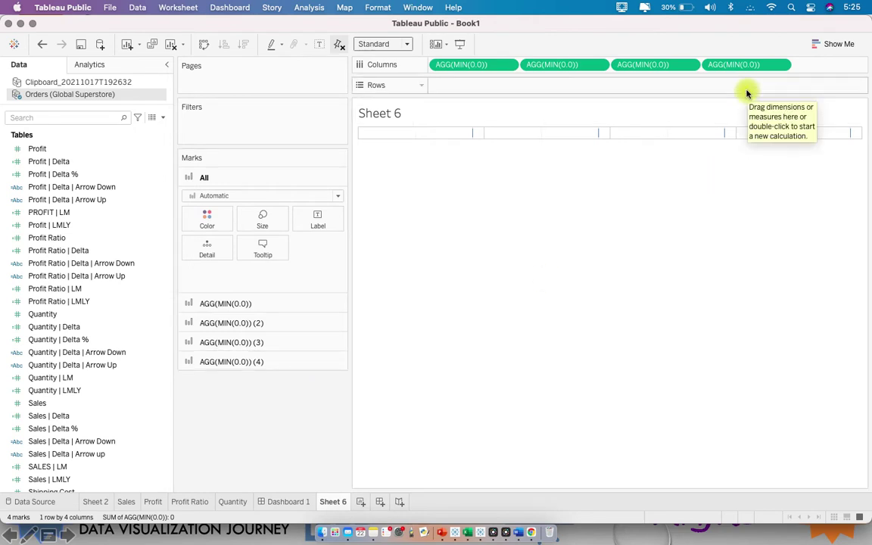
Add the SALES | LM field as a label on the marks of the first MIN(0.0) axis.
{"action": "left_click", "coordinate": [283, 303]}
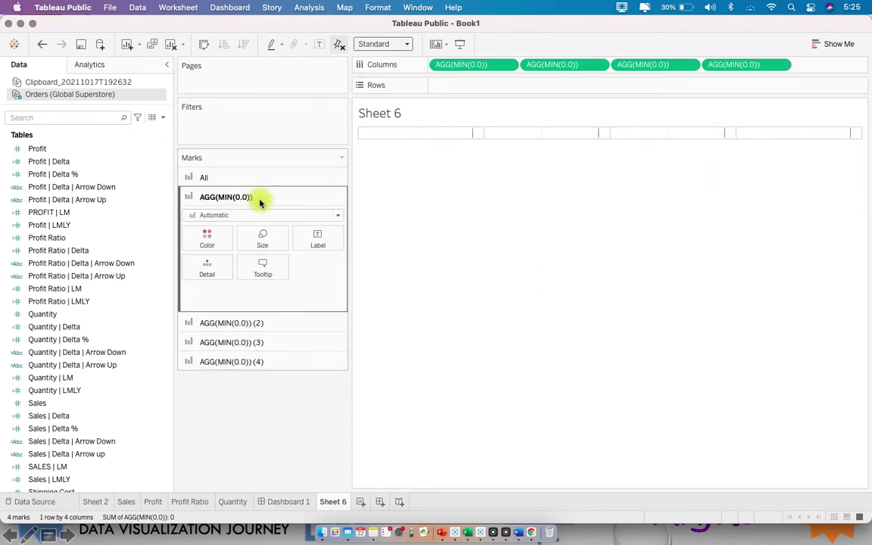
{"action": "scroll", "coordinate": [90, 389], "scroll_direction": "down", "scroll_amount": 5}
{"action": "left_click", "coordinate": [59, 406]}
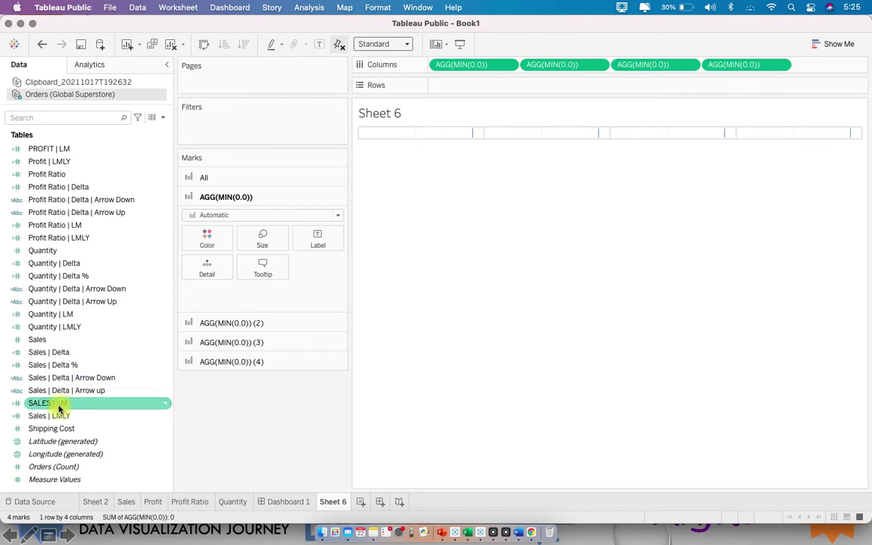
{"action": "left_click_drag", "start_coordinate": [39, 405], "coordinate": [308, 242]}
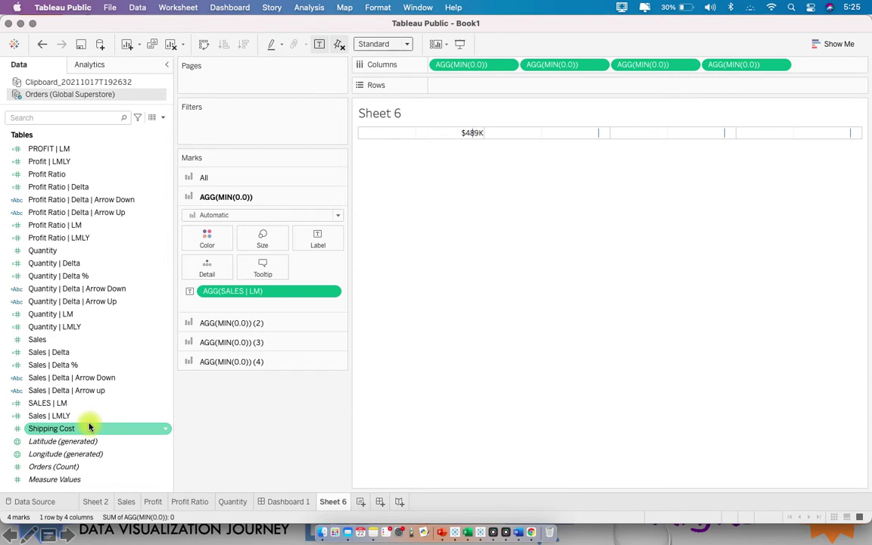
Add Sales | Delta % as a second label on the first MIN(0.0) axis and set the view to Fit Height.
{"action": "left_click_drag", "start_coordinate": [72, 364], "coordinate": [330, 249]}
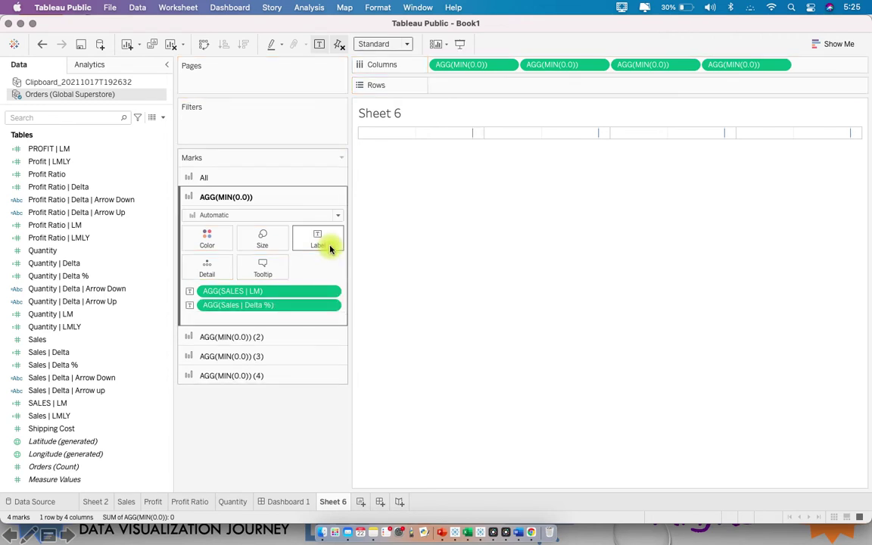
{"action": "left_click", "coordinate": [408, 44]}
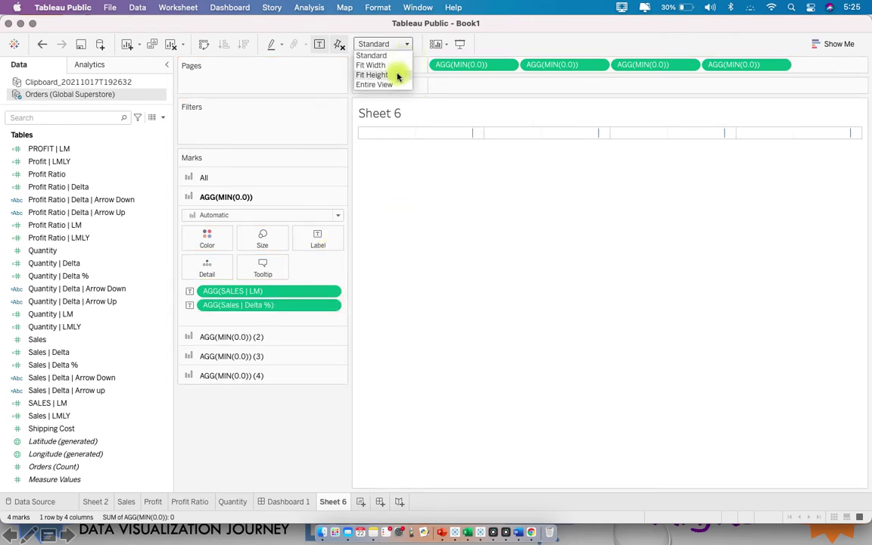
{"action": "left_click", "coordinate": [373, 75]}
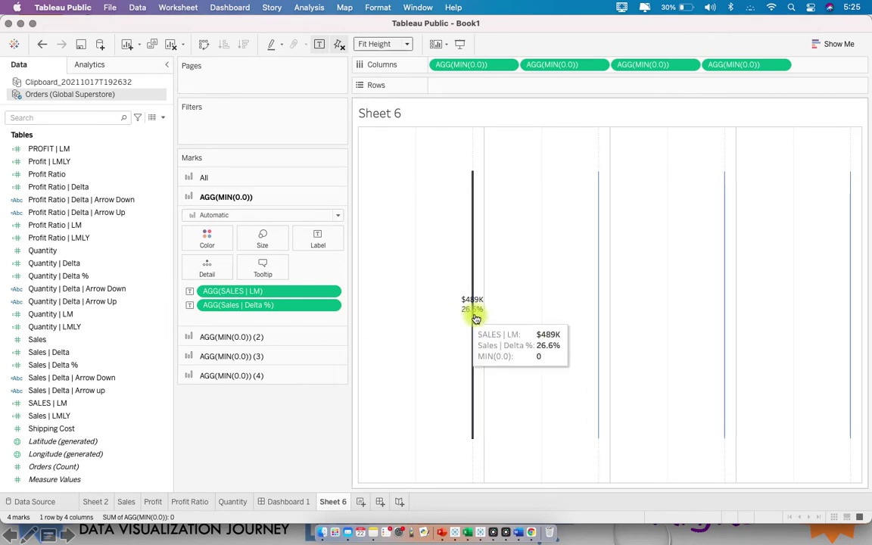
Check the default number format of the Sales | Delta % field without changing it.
{"action": "left_click", "coordinate": [128, 364]}
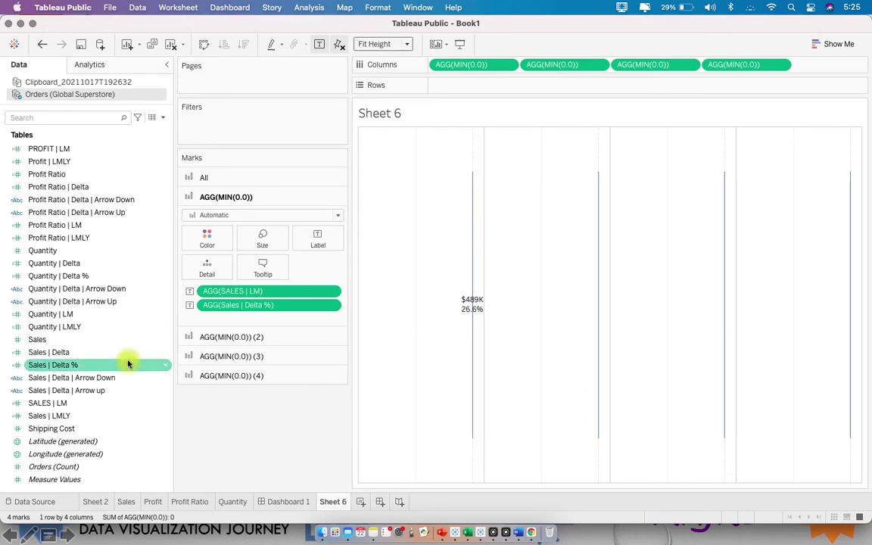
{"action": "right_click", "coordinate": [128, 364]}
{"action": "mouse_move", "coordinate": [212, 292]}
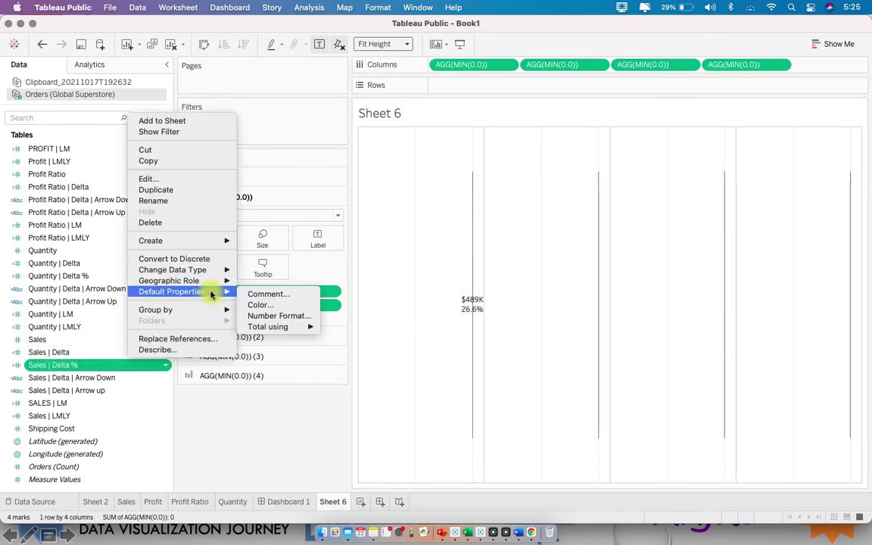
{"action": "left_click", "coordinate": [286, 316]}
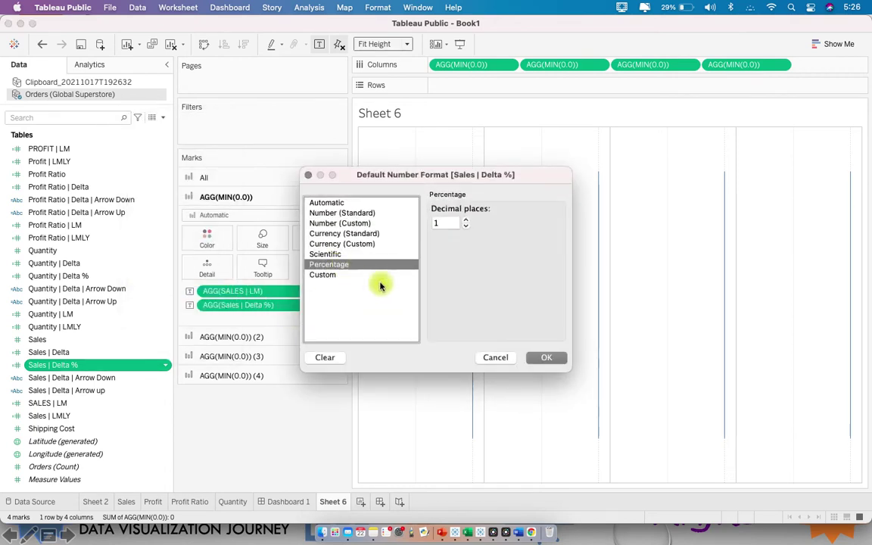
{"action": "left_click", "coordinate": [493, 358]}
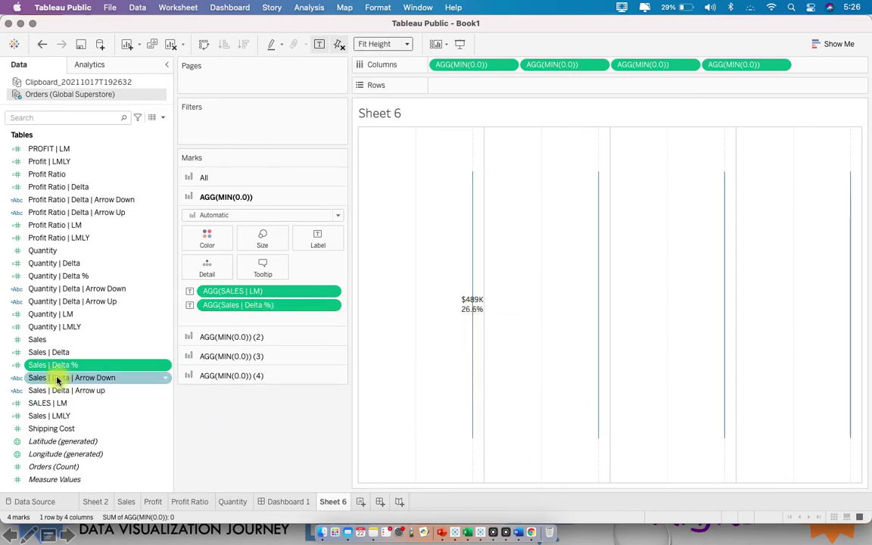
Add Sales | Delta | Arrow up and Sales | Delta | Arrow Down as labels on the first MIN(0.0) axis.
{"action": "left_click_drag", "start_coordinate": [82, 390], "coordinate": [331, 247]}
{"action": "left_click_drag", "start_coordinate": [112, 378], "coordinate": [321, 237]}
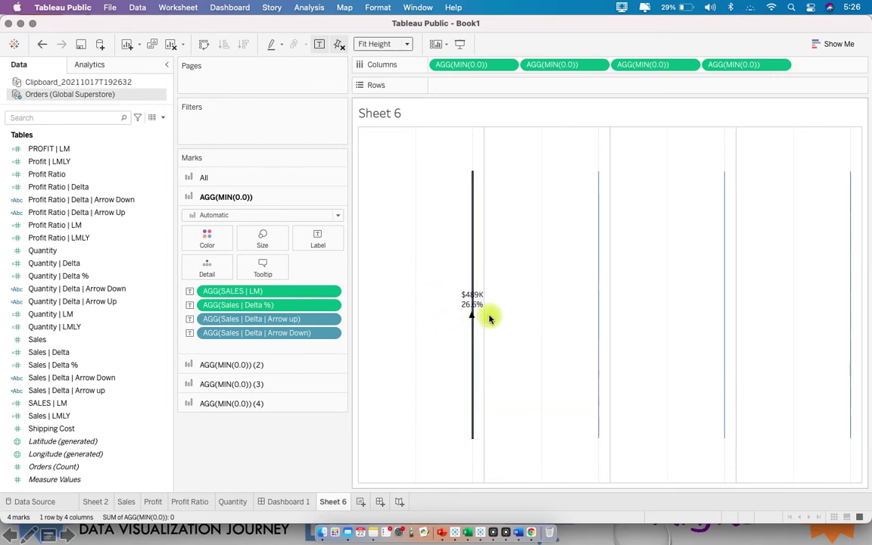
Label the second MIN(0.0) axis with PROFIT | LM, Profit | Delta %, Profit | Delta | Arrow Up and Profit | Delta | Arrow Down.
{"action": "left_click", "coordinate": [242, 371]}
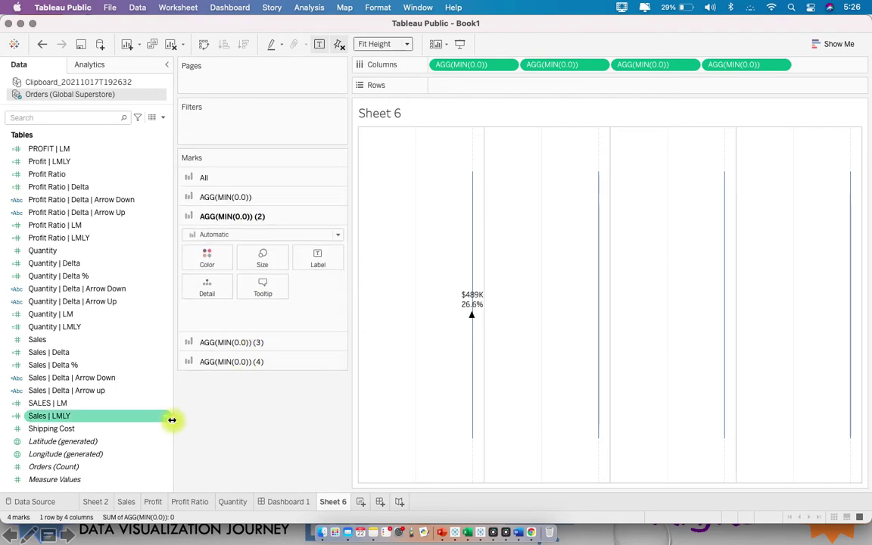
{"action": "scroll", "coordinate": [117, 316], "scroll_direction": "up", "scroll_amount": 8}
{"action": "scroll", "coordinate": [119, 317], "scroll_direction": "down", "scroll_amount": 5}
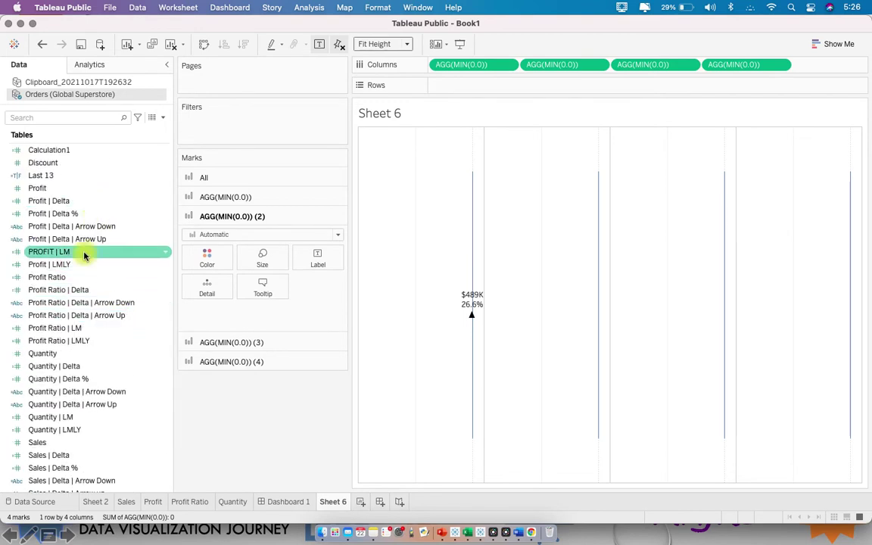
{"action": "left_click_drag", "start_coordinate": [86, 251], "coordinate": [310, 261]}
{"action": "left_click_drag", "start_coordinate": [65, 214], "coordinate": [311, 259]}
{"action": "left_click", "coordinate": [114, 239]}
{"action": "left_click_drag", "start_coordinate": [111, 226], "coordinate": [320, 262]}
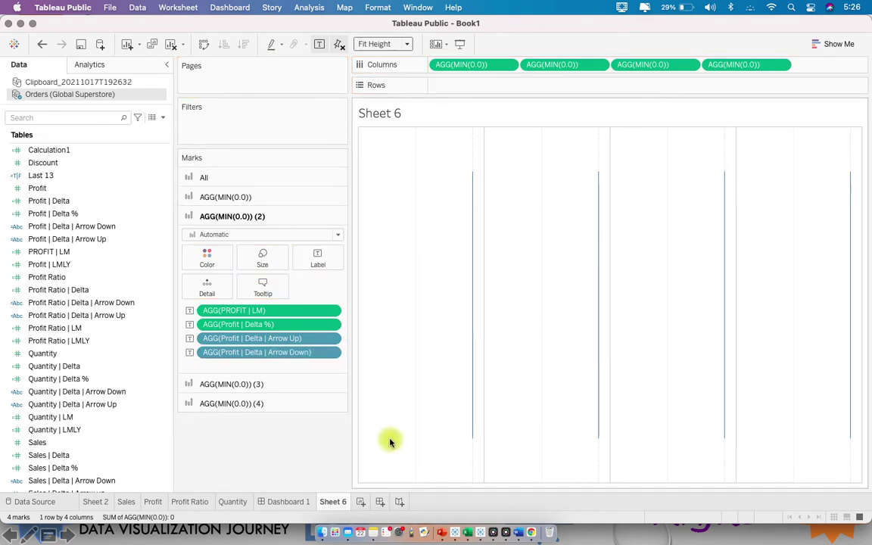
Add Profit Ratio | LM and Profit Ratio | Delta as labels on the third MIN(0.0) axis.
{"action": "left_click", "coordinate": [278, 386]}
{"action": "left_click", "coordinate": [78, 276]}
{"action": "left_click", "coordinate": [78, 292]}
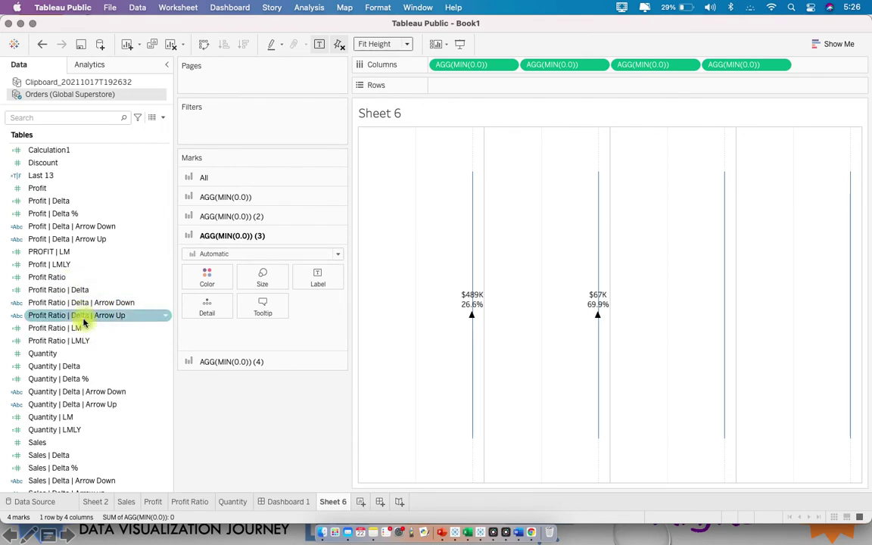
{"action": "left_click_drag", "start_coordinate": [69, 329], "coordinate": [311, 278]}
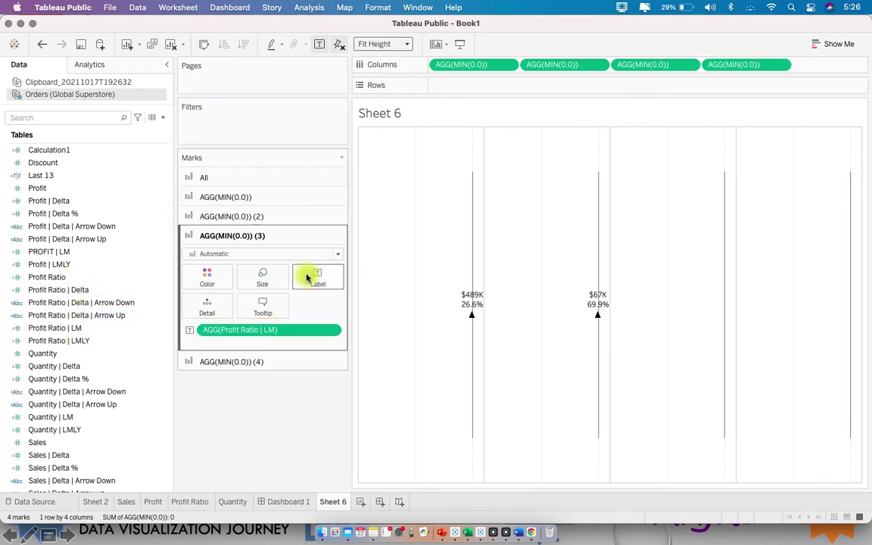
{"action": "left_click_drag", "start_coordinate": [82, 289], "coordinate": [331, 350]}
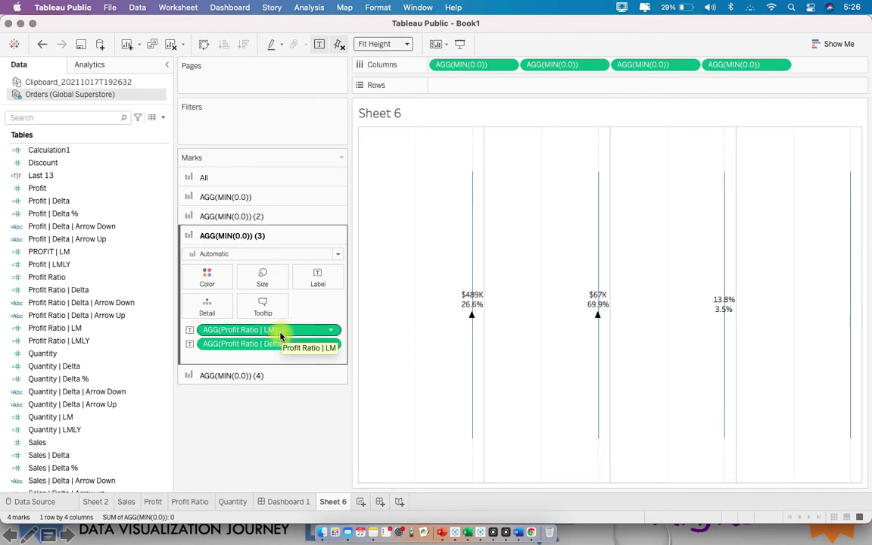
{"action": "left_click", "coordinate": [82, 341]}
{"action": "left_click", "coordinate": [59, 328]}
{"action": "left_click", "coordinate": [92, 341]}
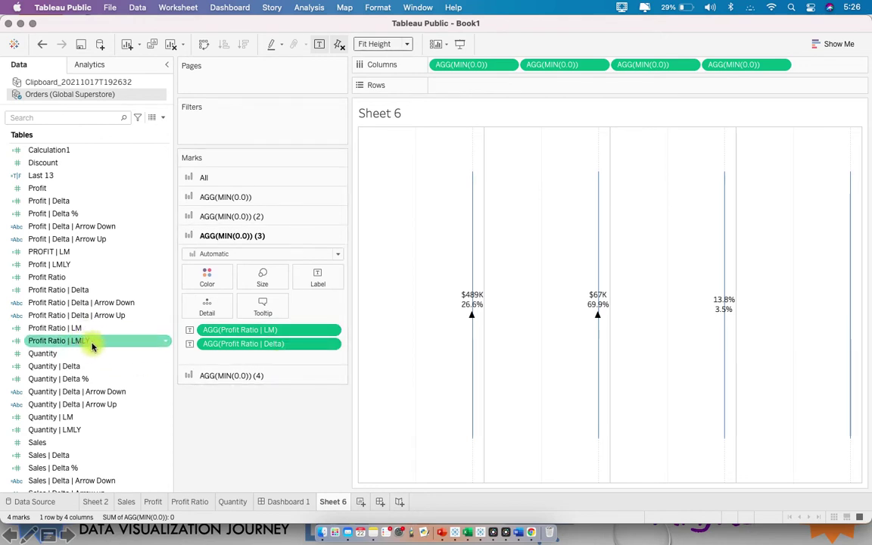
{"action": "left_click", "coordinate": [89, 332]}
{"action": "left_click", "coordinate": [103, 340]}
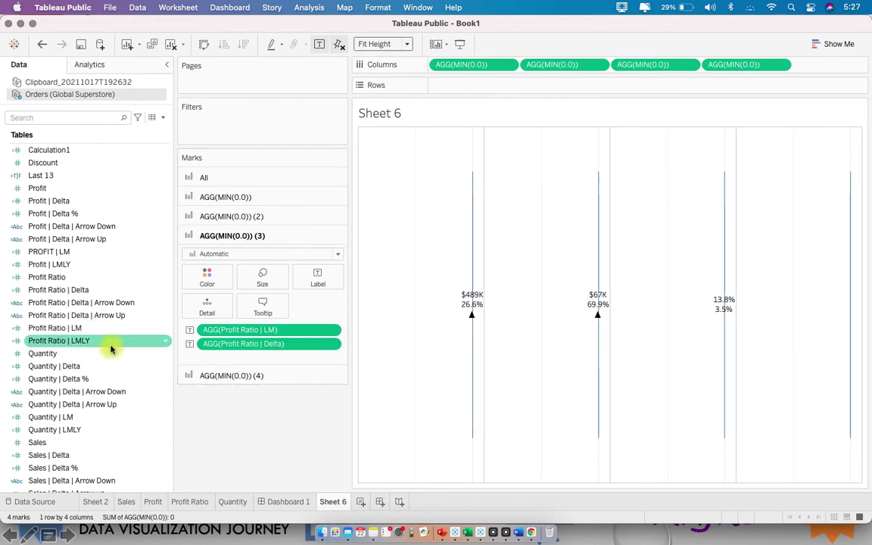
{"action": "left_click", "coordinate": [539, 352]}
{"action": "left_click", "coordinate": [745, 306]}
{"action": "left_click", "coordinate": [166, 341]}
{"action": "left_click", "coordinate": [242, 344]}
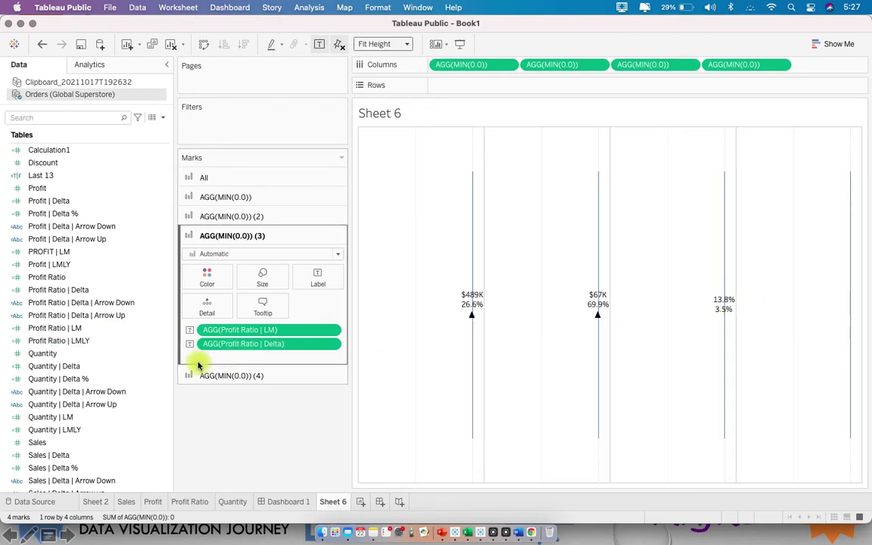
Add Profit Ratio | Delta | Arrow Down and Profit Ratio | Delta | Arrow Up as labels on the third MIN(0.0) axis.
{"action": "left_click_drag", "start_coordinate": [106, 302], "coordinate": [317, 289]}
{"action": "left_click_drag", "start_coordinate": [101, 315], "coordinate": [324, 287]}
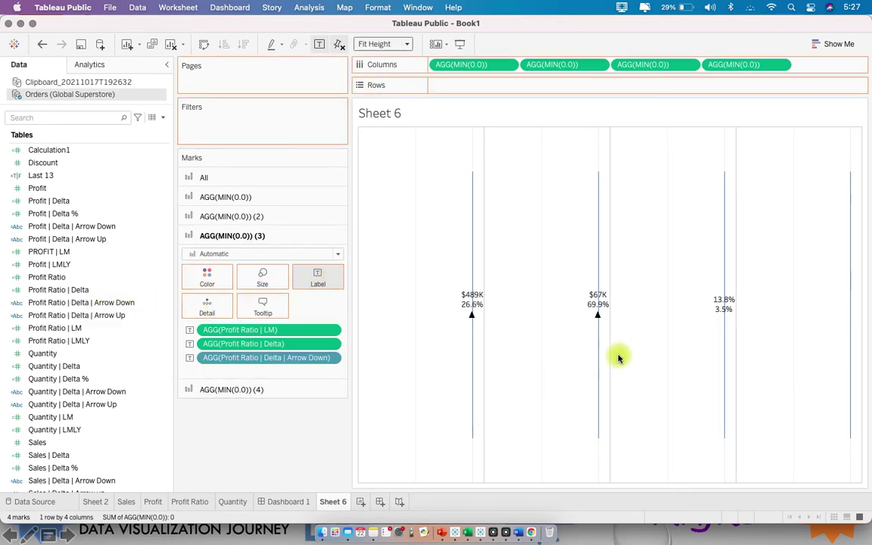
Label the fourth MIN(0.0) axis with Quantity | LM, Quantity | Delta %, Quantity | Delta | Arrow Down and Quantity | Delta | Arrow Up.
{"action": "left_click", "coordinate": [249, 403]}
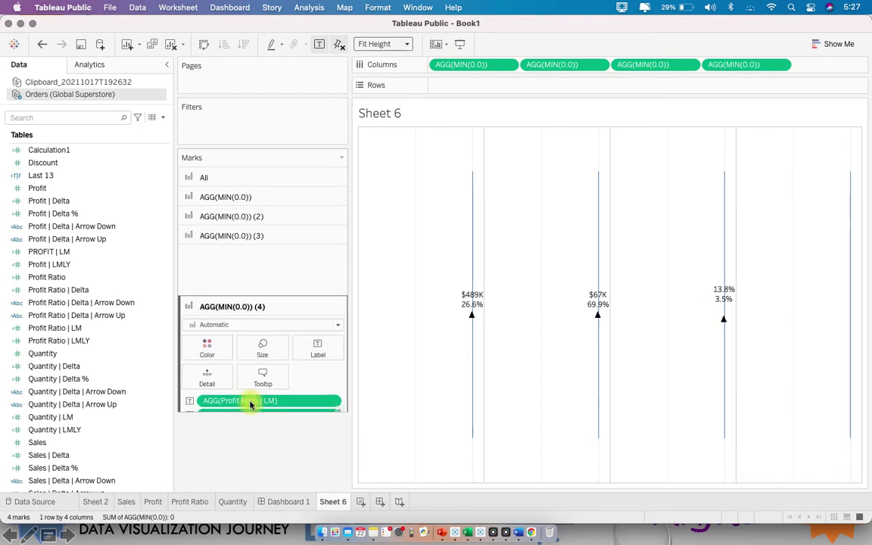
{"action": "scroll", "coordinate": [85, 366], "scroll_direction": "down", "scroll_amount": 3}
{"action": "left_click_drag", "start_coordinate": [60, 373], "coordinate": [315, 288]}
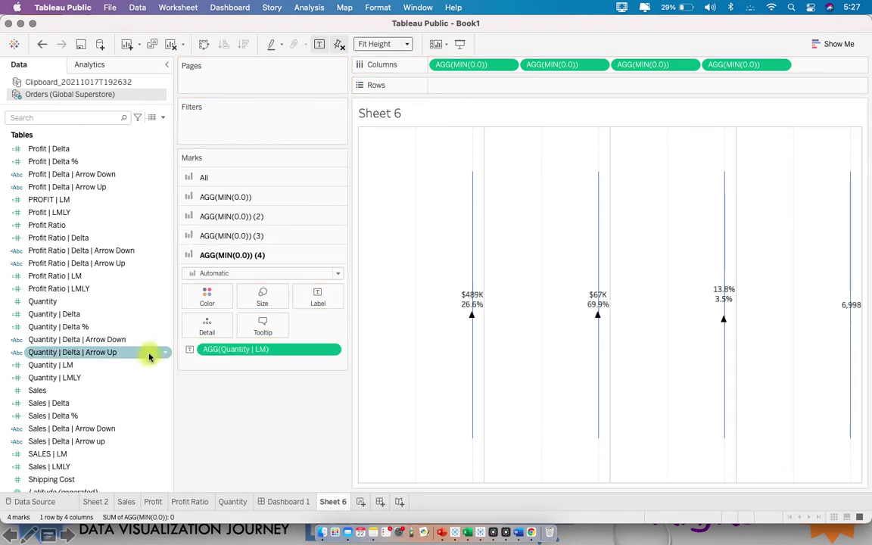
{"action": "left_click_drag", "start_coordinate": [88, 331], "coordinate": [327, 294]}
{"action": "left_click_drag", "start_coordinate": [141, 341], "coordinate": [318, 297]}
{"action": "double_click", "coordinate": [120, 342]}
{"action": "left_click_drag", "start_coordinate": [117, 352], "coordinate": [302, 292]}
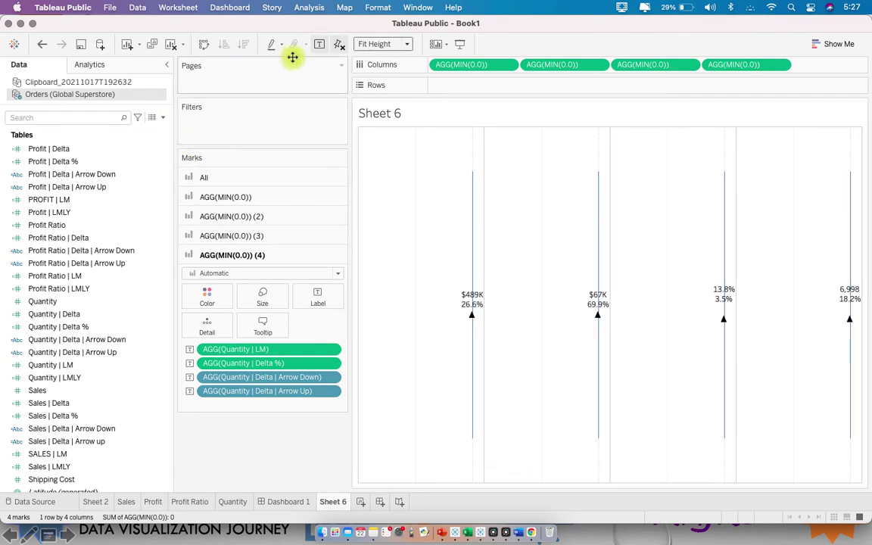
In the sheet's border formatting, set the Grand Total pane and header borders to None.
{"action": "left_click", "coordinate": [311, 9]}
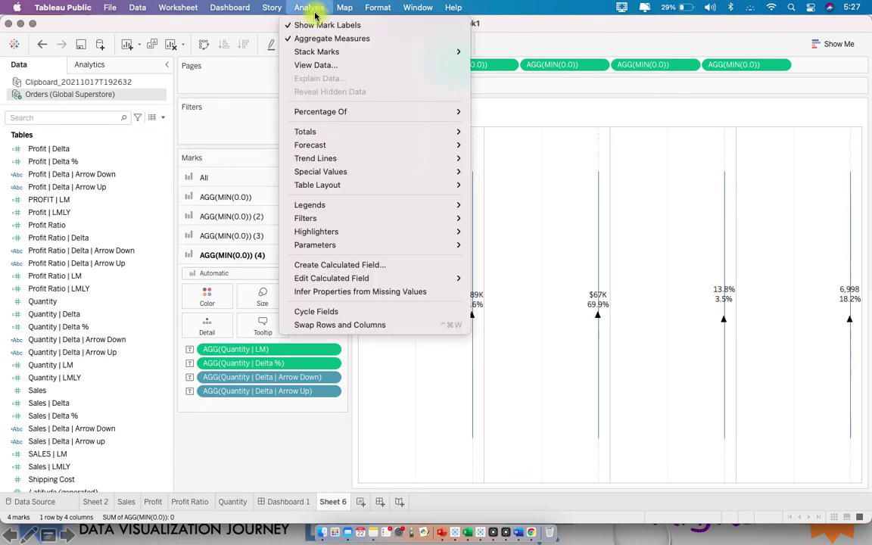
{"action": "mouse_move", "coordinate": [376, 7]}
{"action": "left_click", "coordinate": [403, 112]}
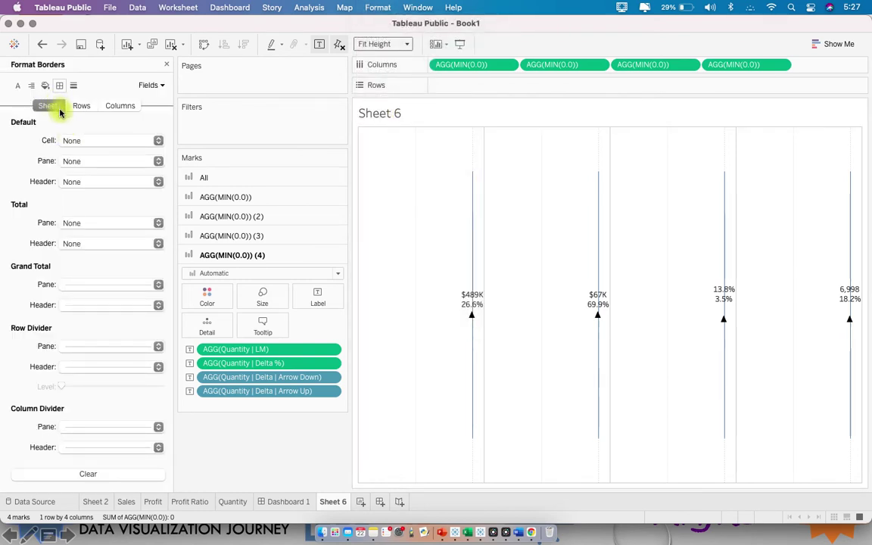
{"action": "scroll", "coordinate": [102, 288], "scroll_direction": "down", "scroll_amount": 2}
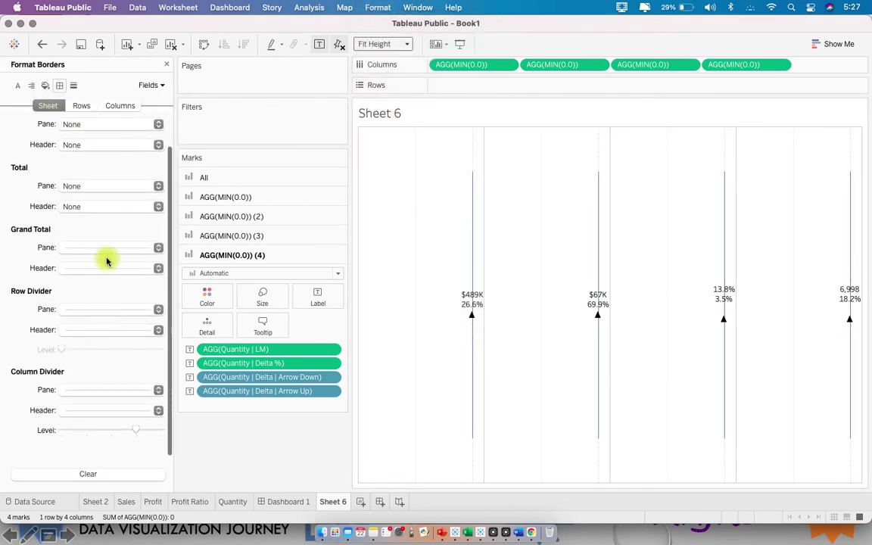
{"action": "left_click", "coordinate": [115, 250]}
{"action": "left_click", "coordinate": [104, 267]}
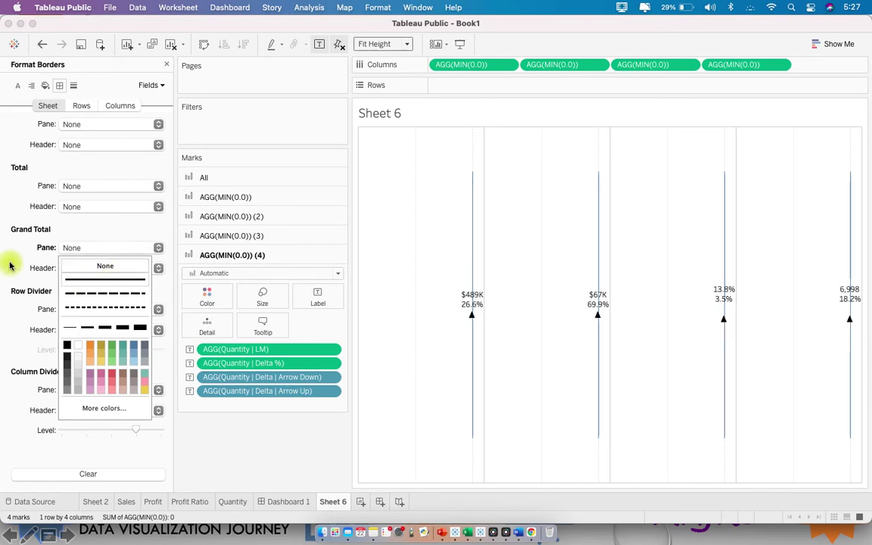
{"action": "left_click", "coordinate": [83, 268]}
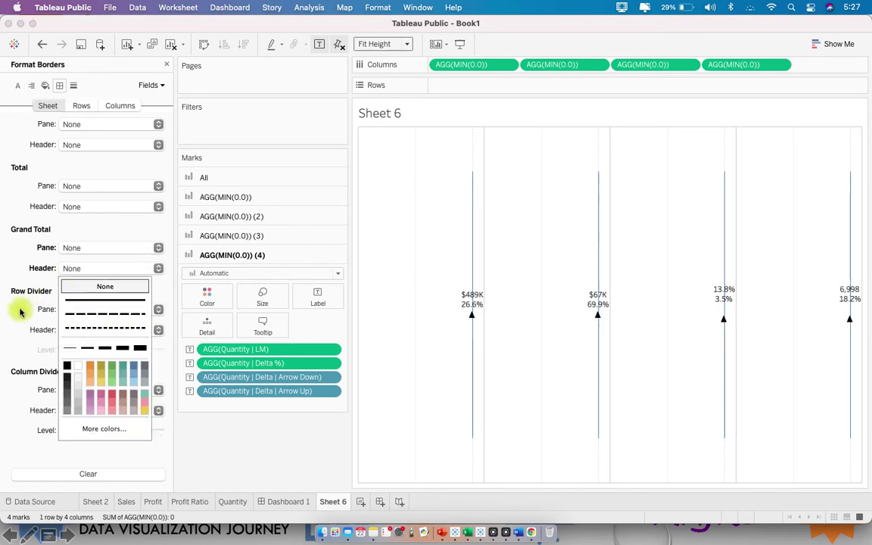
{"action": "left_click", "coordinate": [85, 288]}
Set the row divider's pane border and the column divider's pane and header borders to None.
{"action": "left_click", "coordinate": [91, 329]}
{"action": "left_click", "coordinate": [79, 329]}
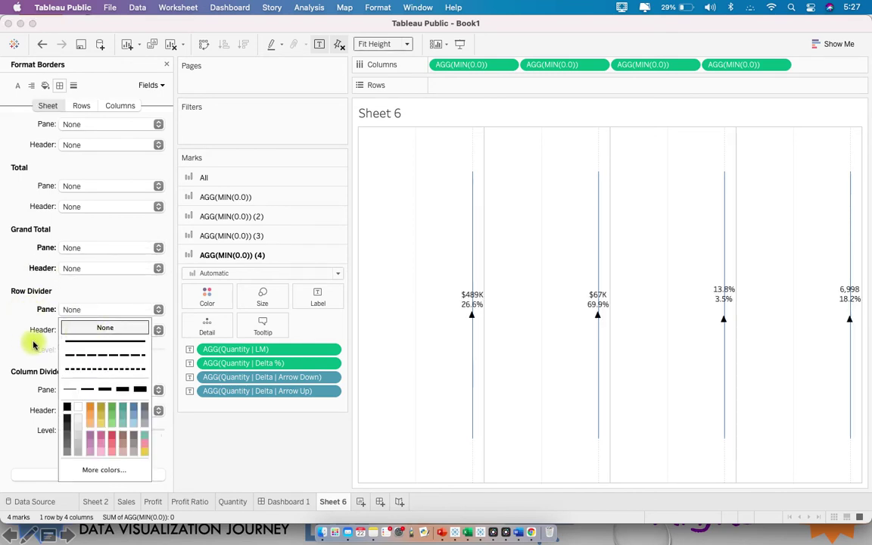
{"action": "left_click", "coordinate": [101, 410]}
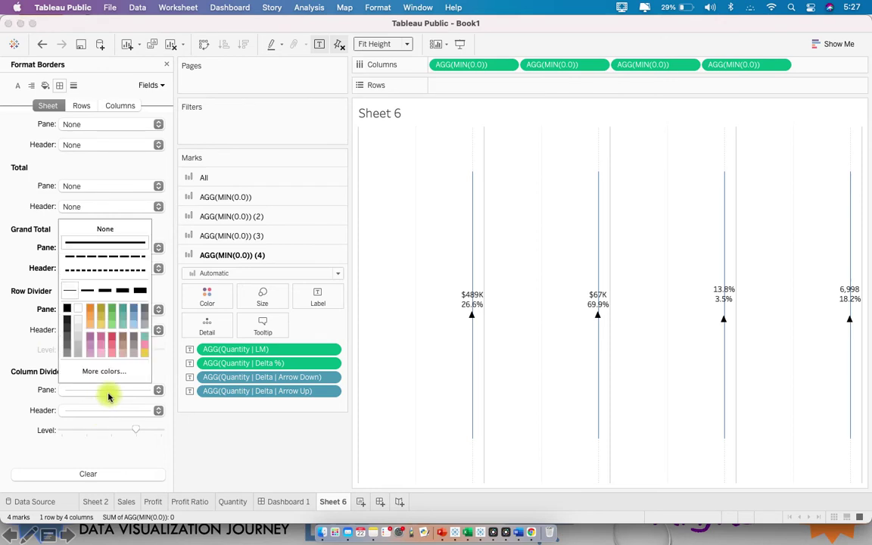
{"action": "left_click", "coordinate": [114, 230]}
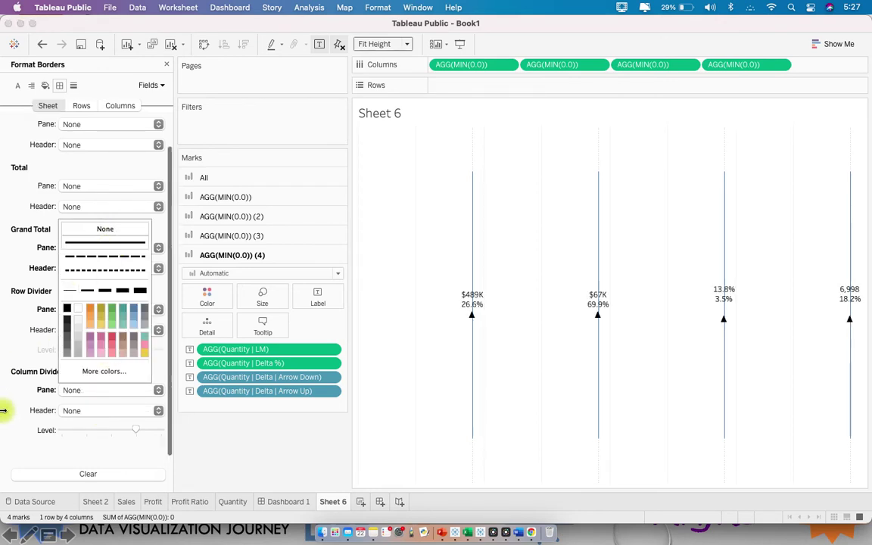
{"action": "left_click", "coordinate": [17, 429]}
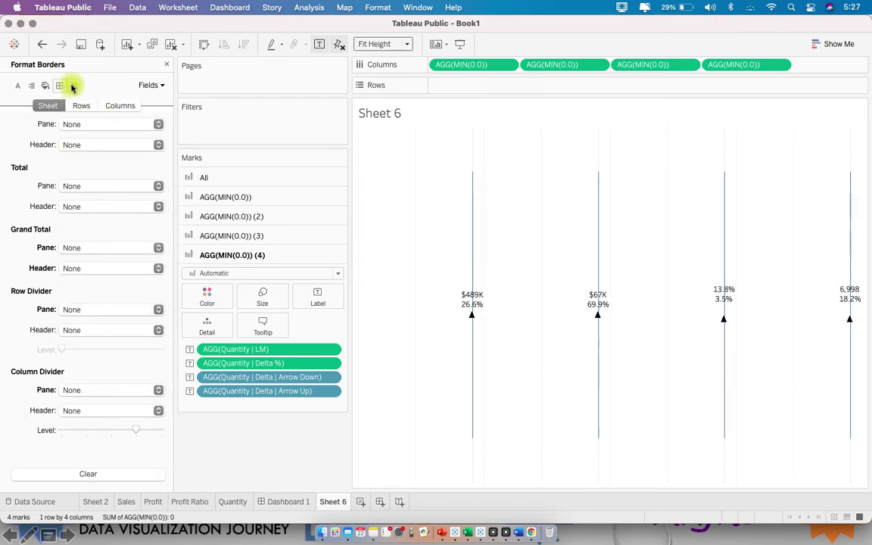
In the sheet's line formatting, set the grid lines and zero lines to None.
{"action": "left_click", "coordinate": [72, 85]}
{"action": "left_click", "coordinate": [96, 140]}
{"action": "left_click", "coordinate": [97, 159]}
{"action": "left_click", "coordinate": [86, 162]}
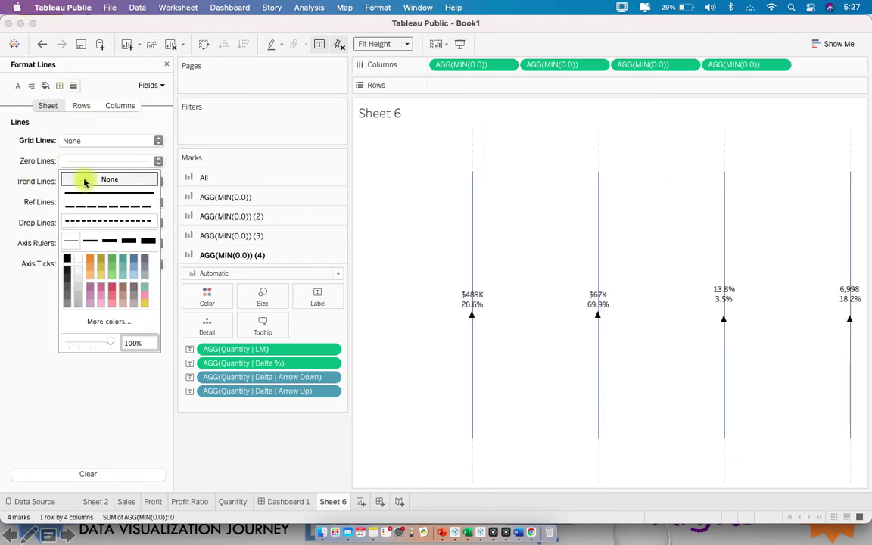
{"action": "left_click", "coordinate": [85, 179]}
Set the sheet's trend lines and reference lines to None.
{"action": "left_click", "coordinate": [87, 182]}
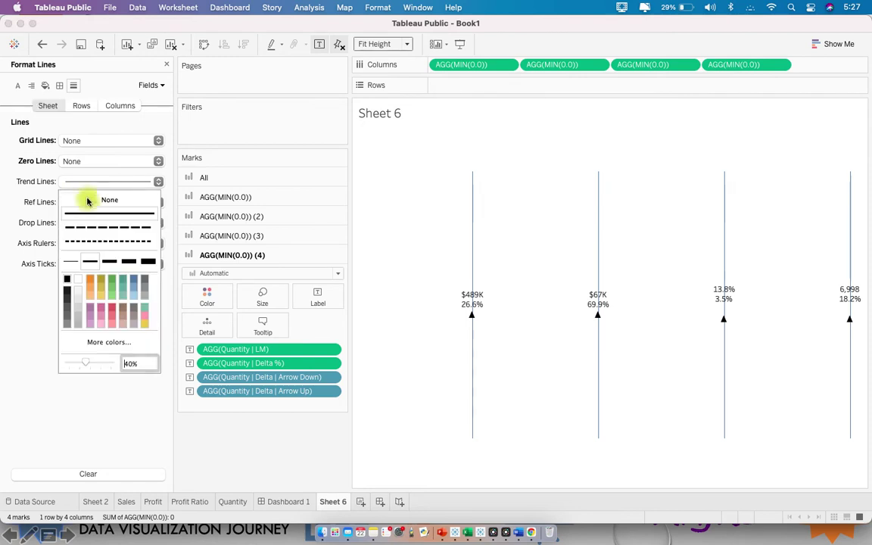
{"action": "left_click", "coordinate": [72, 201]}
{"action": "left_click", "coordinate": [71, 203]}
{"action": "left_click", "coordinate": [72, 220]}
Set the sheet's axis rulers, axis ticks and drop lines to None and close the formatting pane.
{"action": "left_click", "coordinate": [72, 243]}
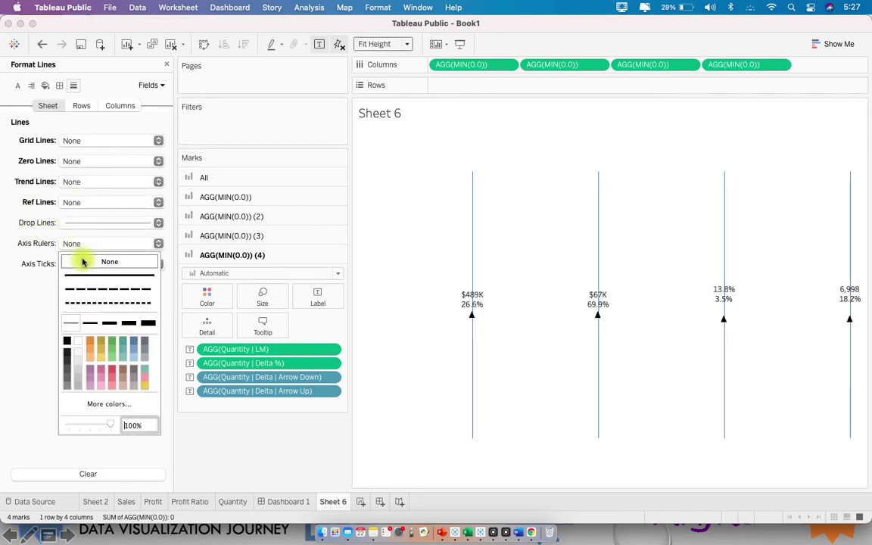
{"action": "left_click", "coordinate": [76, 262]}
{"action": "left_click", "coordinate": [91, 264]}
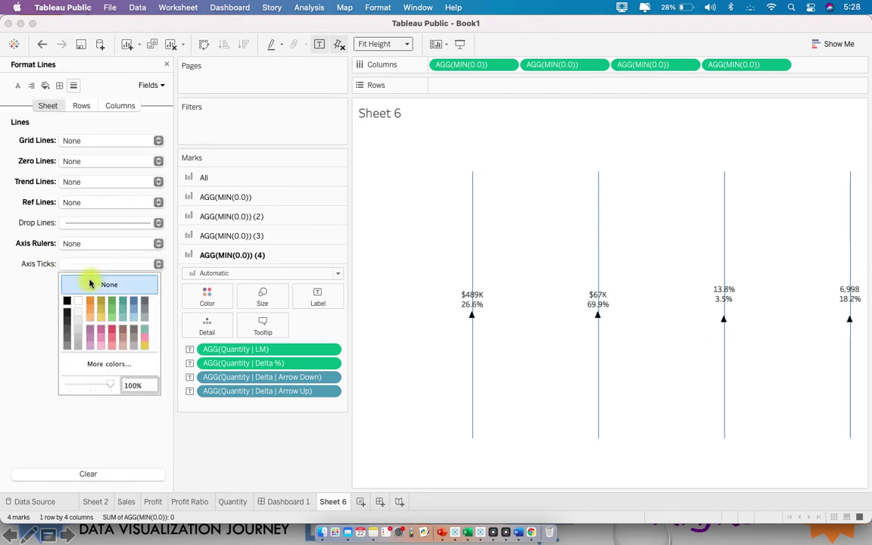
{"action": "left_click", "coordinate": [101, 223]}
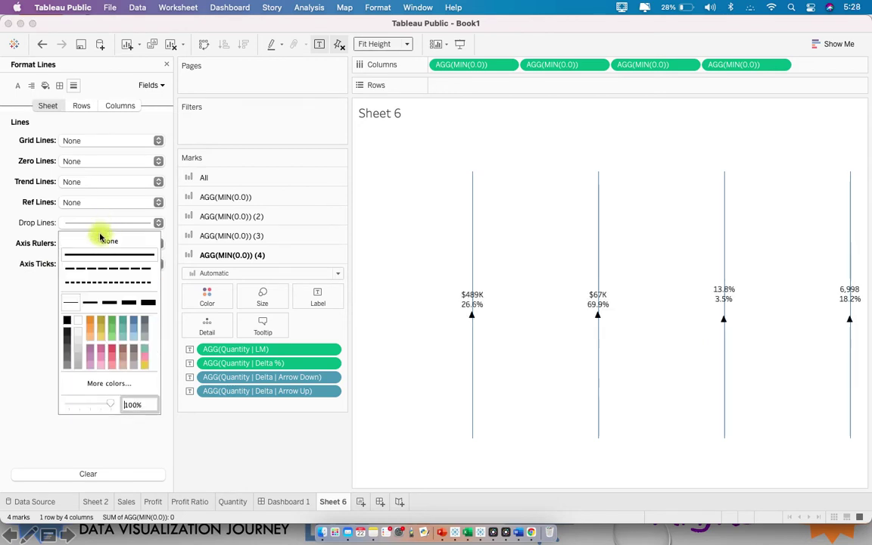
{"action": "left_click", "coordinate": [10, 285]}
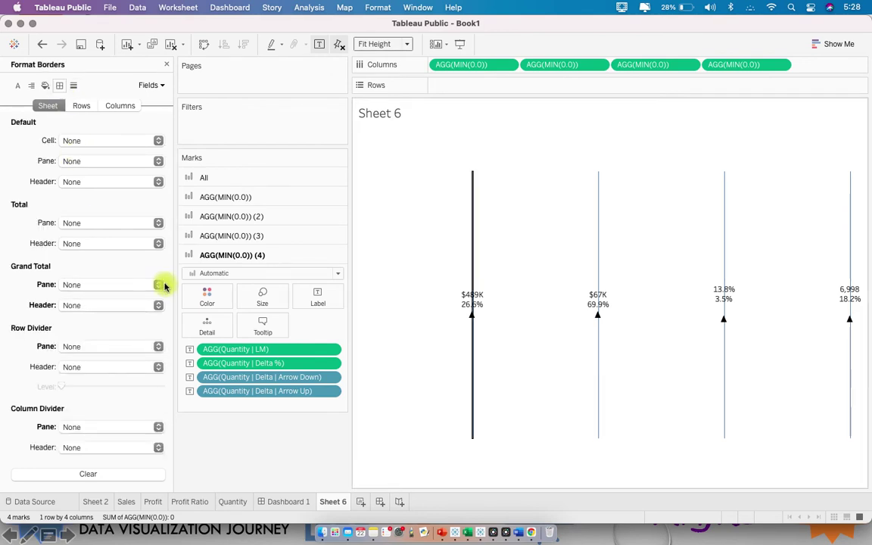
{"action": "left_click", "coordinate": [168, 65]}
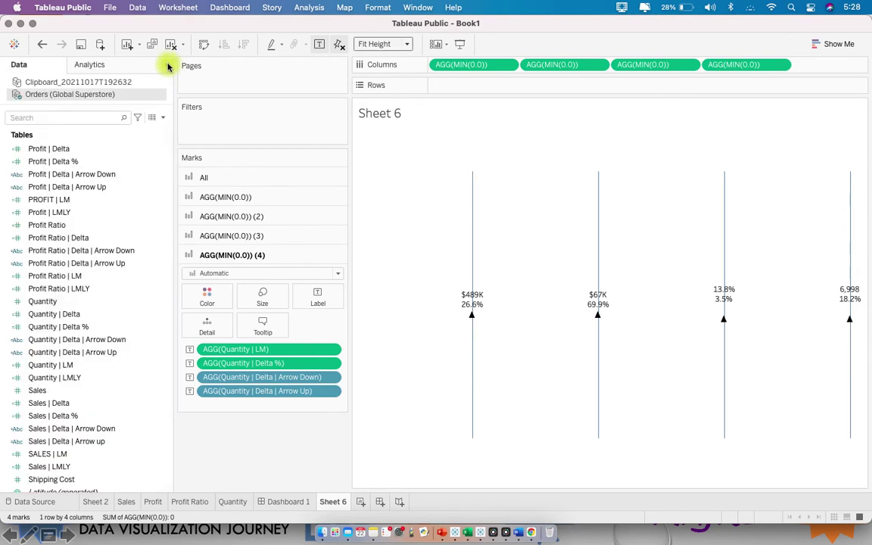
Change the mark type to Shape for all four axes at once.
{"action": "left_click", "coordinate": [276, 180]}
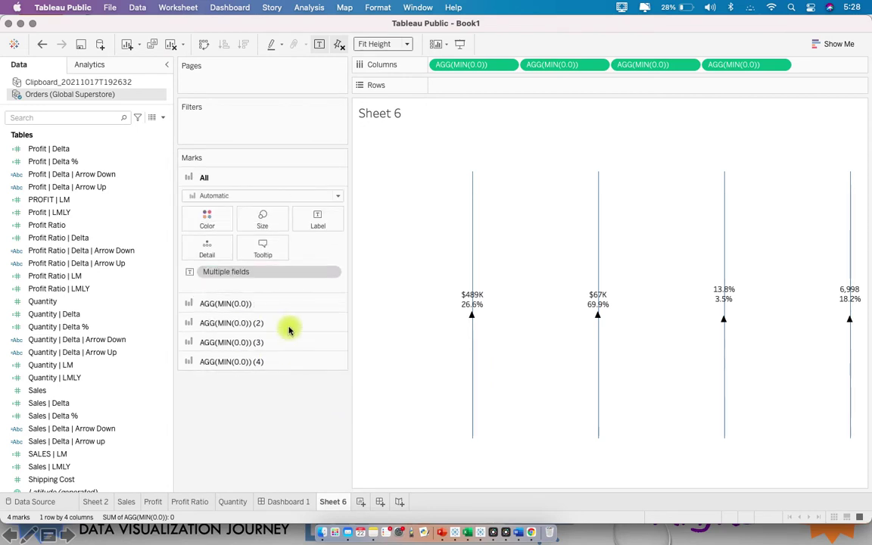
{"action": "left_click", "coordinate": [302, 195]}
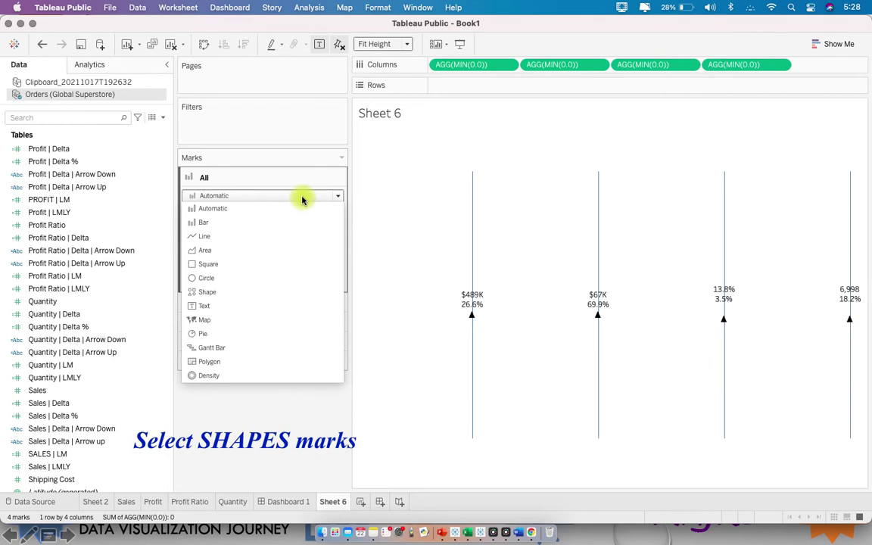
{"action": "left_click", "coordinate": [267, 294]}
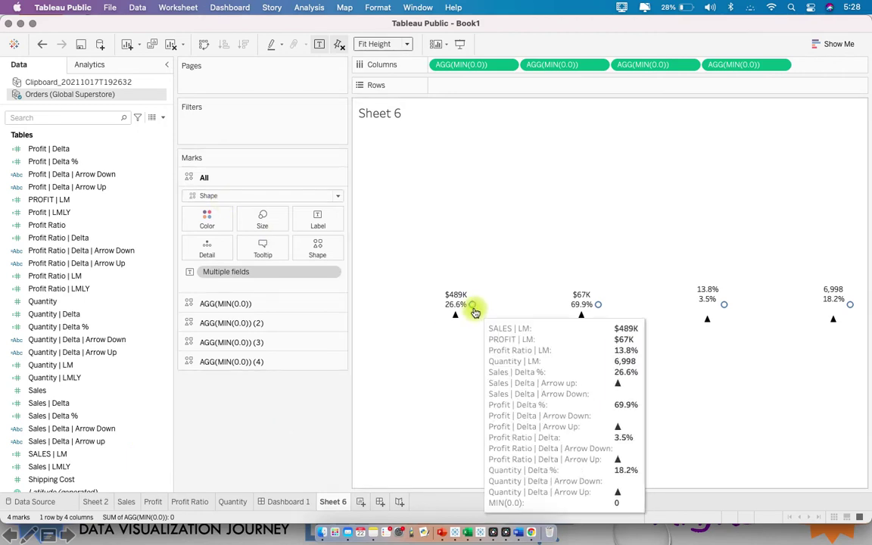
{"action": "mouse_move", "coordinate": [854, 307]}
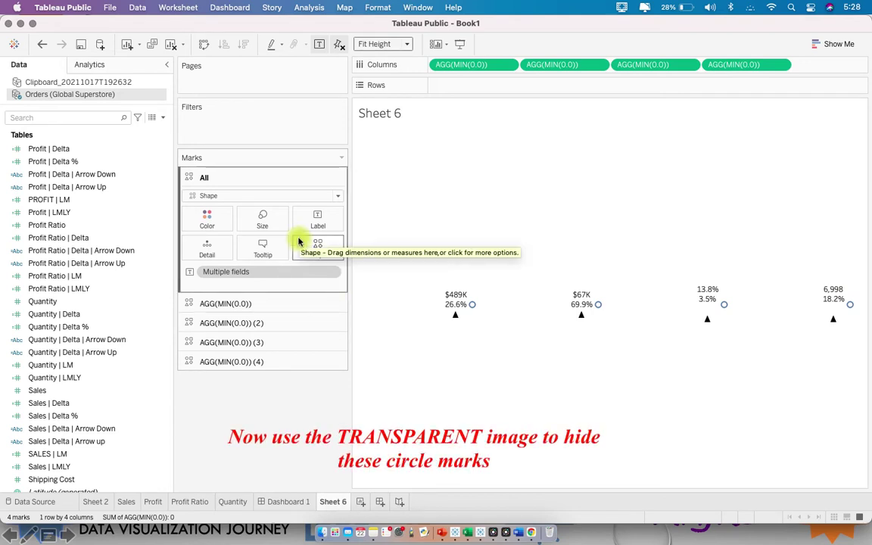
In Finder, locate NULL.png in the KPI folder under My Tableau Repository's Shapes, and close the window.
{"action": "left_click", "coordinate": [321, 534]}
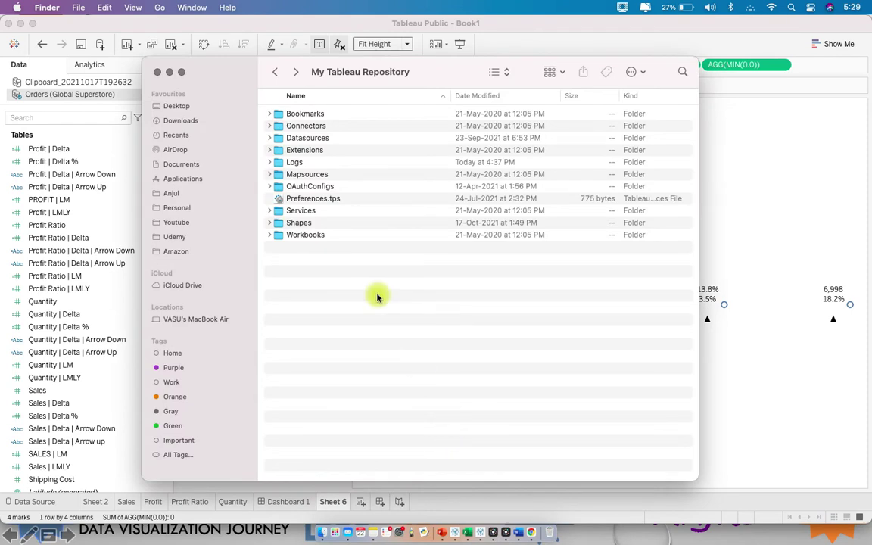
{"action": "double_click", "coordinate": [307, 225]}
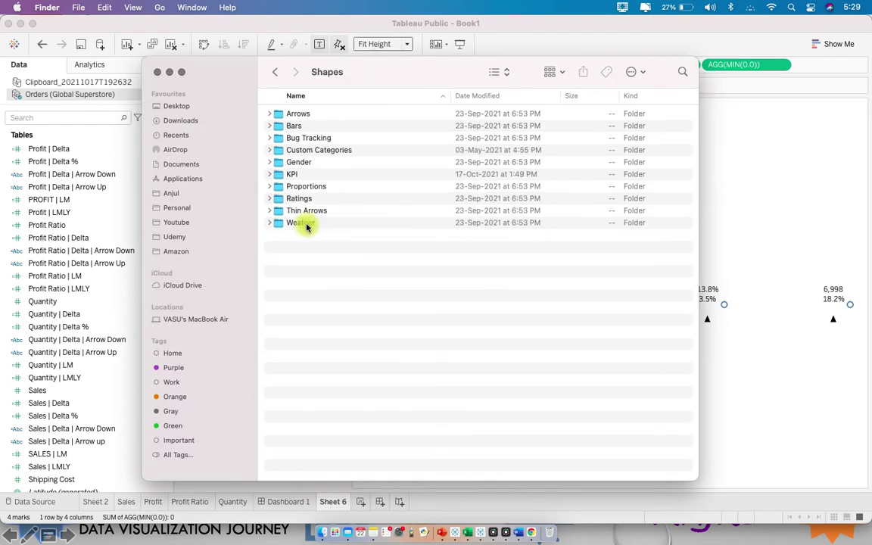
{"action": "double_click", "coordinate": [295, 174]}
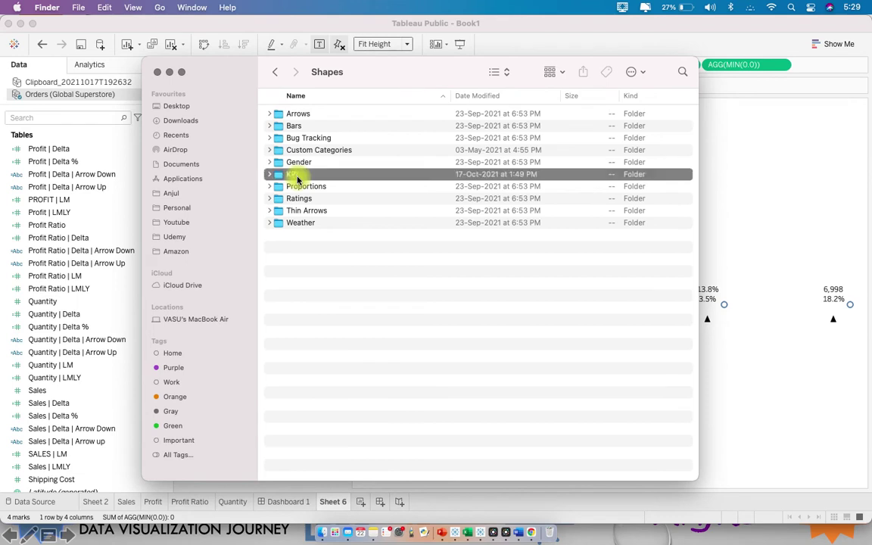
{"action": "left_click", "coordinate": [301, 259]}
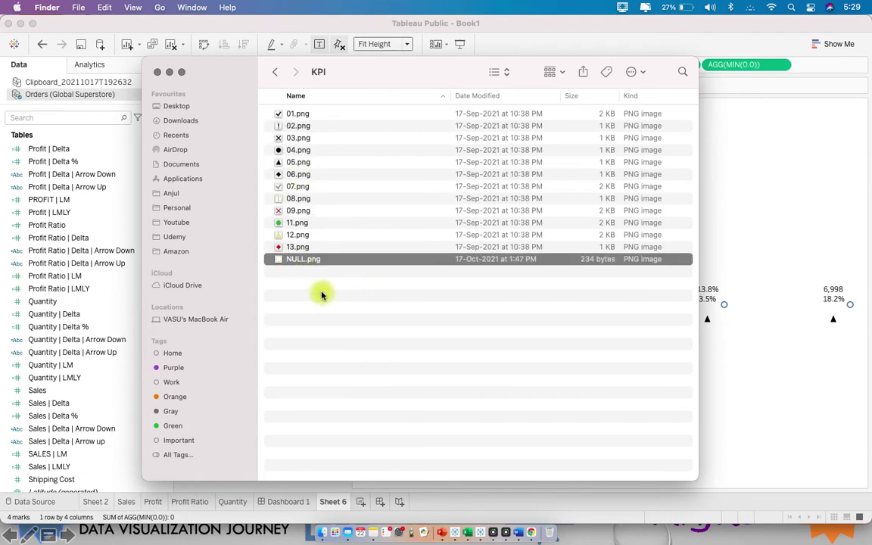
{"action": "left_click", "coordinate": [158, 74]}
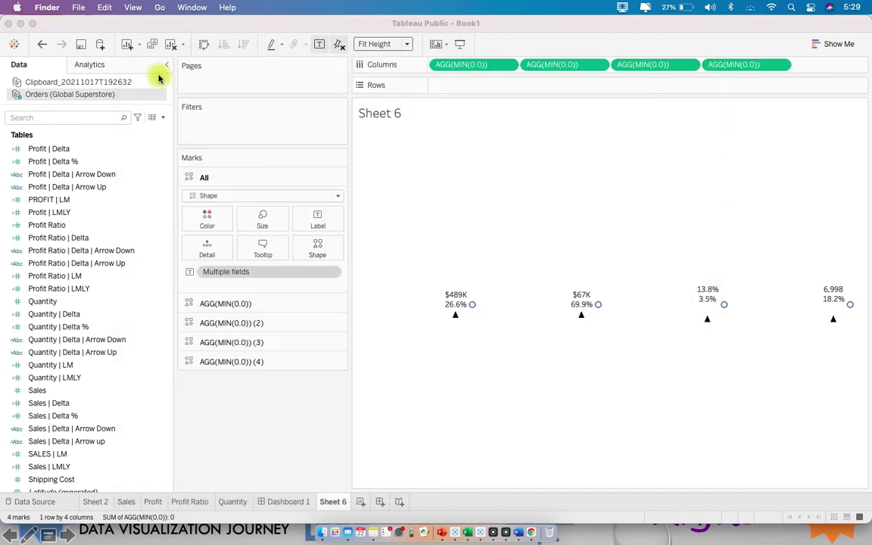
Assign the blank transparent shape from the KPI shape palette to all marks.
{"action": "left_click", "coordinate": [309, 249]}
{"action": "left_click", "coordinate": [333, 332]}
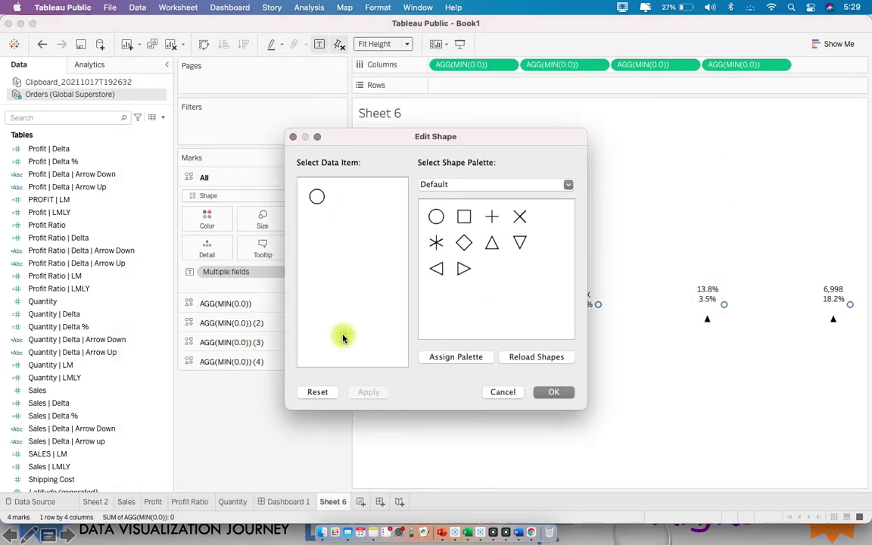
{"action": "left_click", "coordinate": [560, 185]}
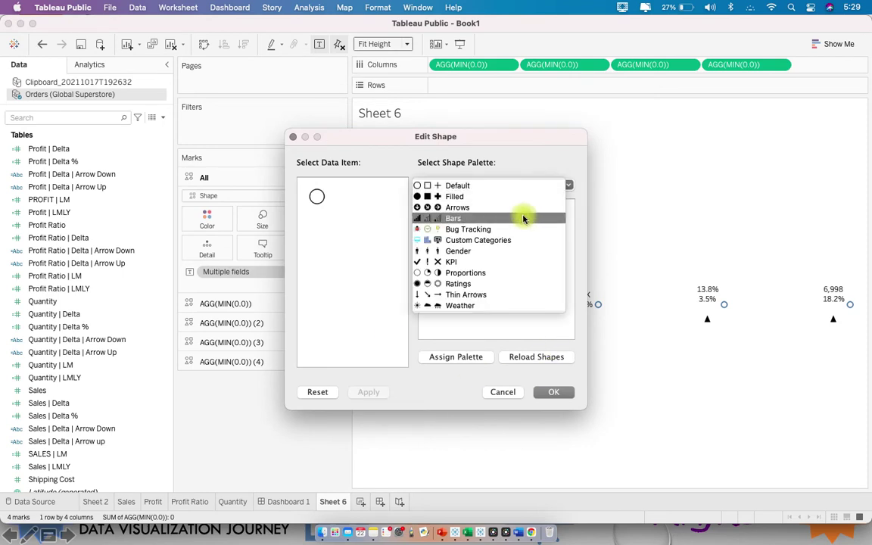
{"action": "left_click", "coordinate": [485, 262]}
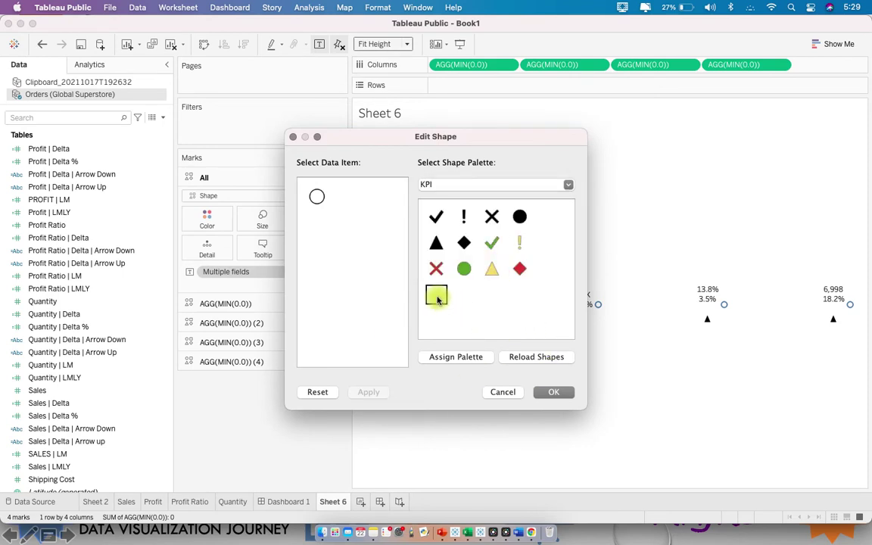
{"action": "left_click", "coordinate": [436, 295]}
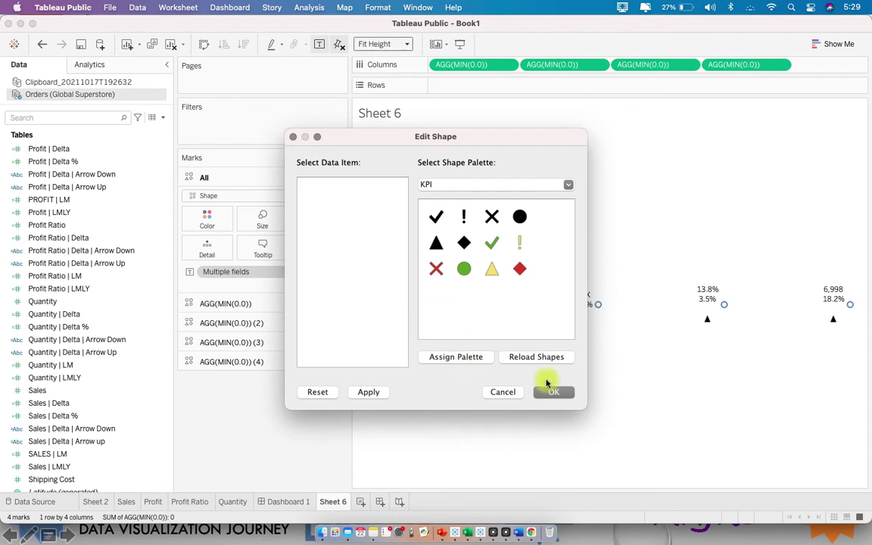
{"action": "left_click", "coordinate": [545, 389]}
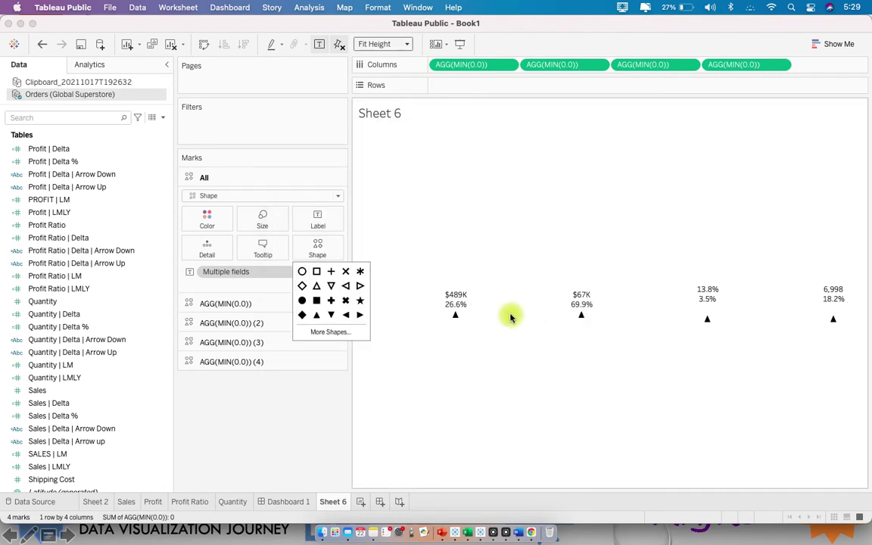
{"action": "left_click", "coordinate": [436, 361]}
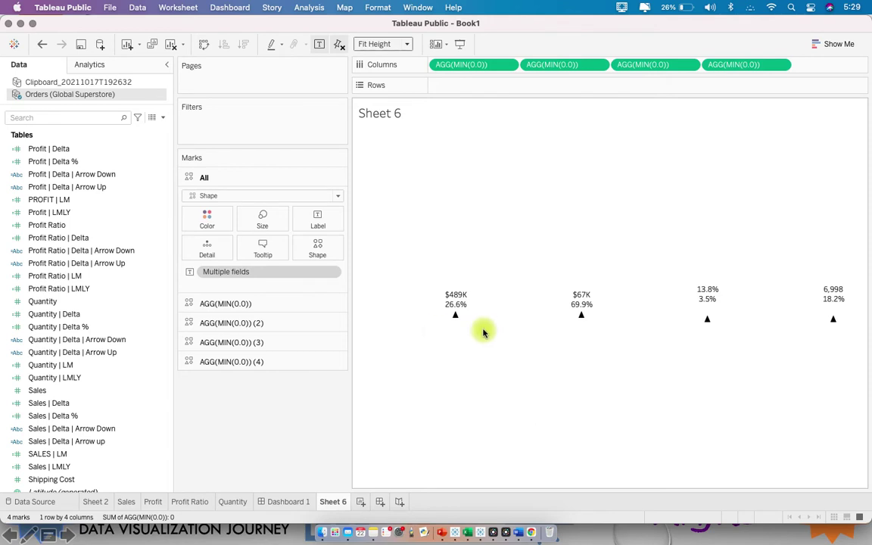
Open the label text of the first axis's Sales marks for editing and insert two blank lines above the fields.
{"action": "left_click", "coordinate": [278, 304]}
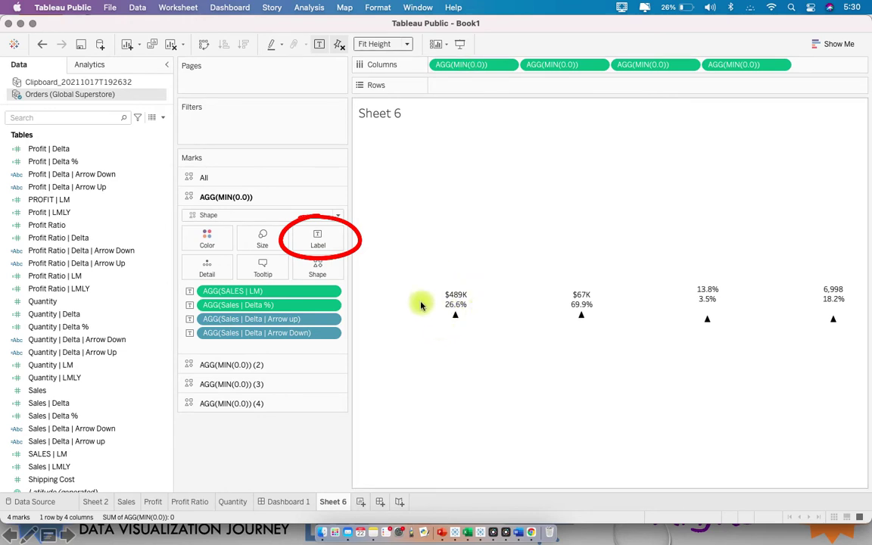
{"action": "left_click", "coordinate": [324, 240]}
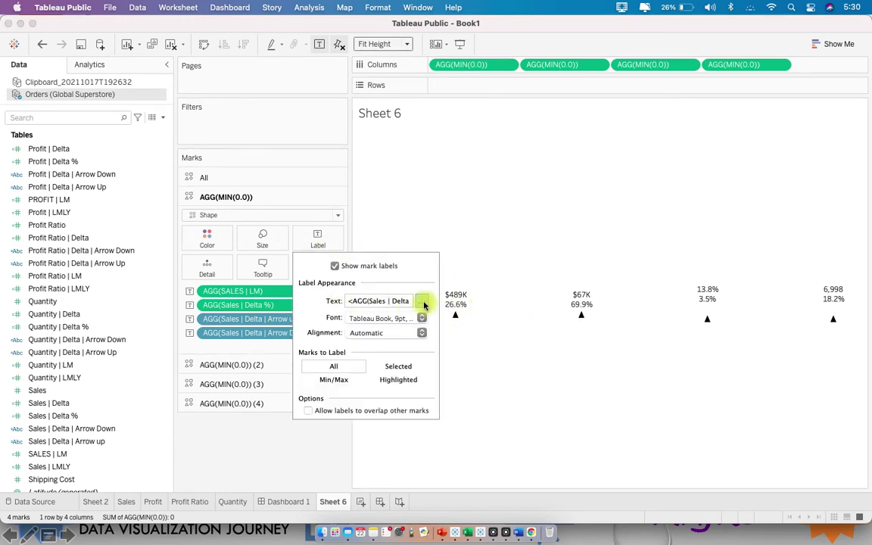
{"action": "left_click", "coordinate": [422, 301]}
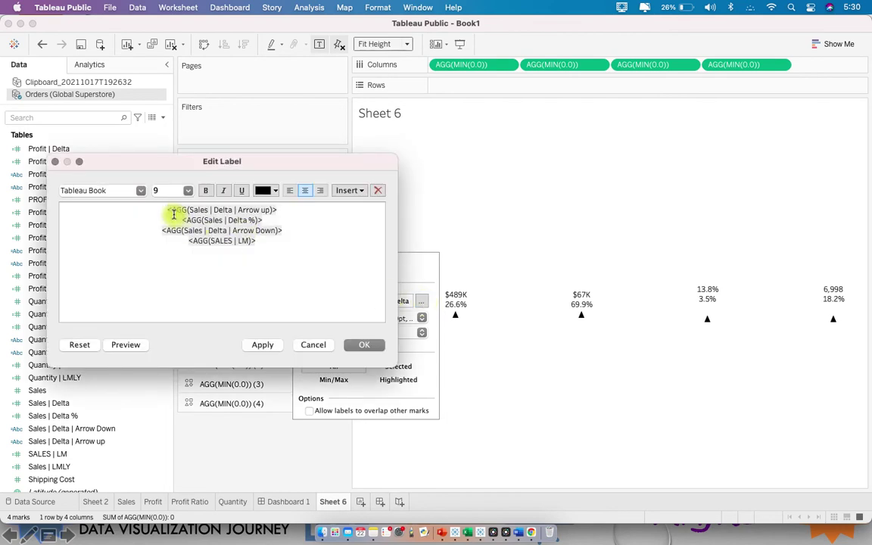
{"action": "type", "text": "]"}
{"action": "key", "text": "BackSpace"}
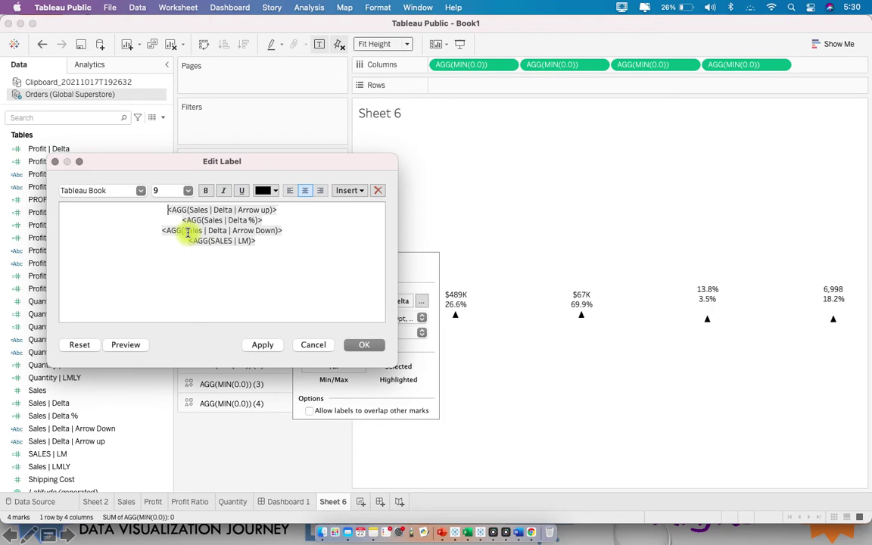
{"action": "key", "text": "Return"}
{"action": "key", "text": "Return"}
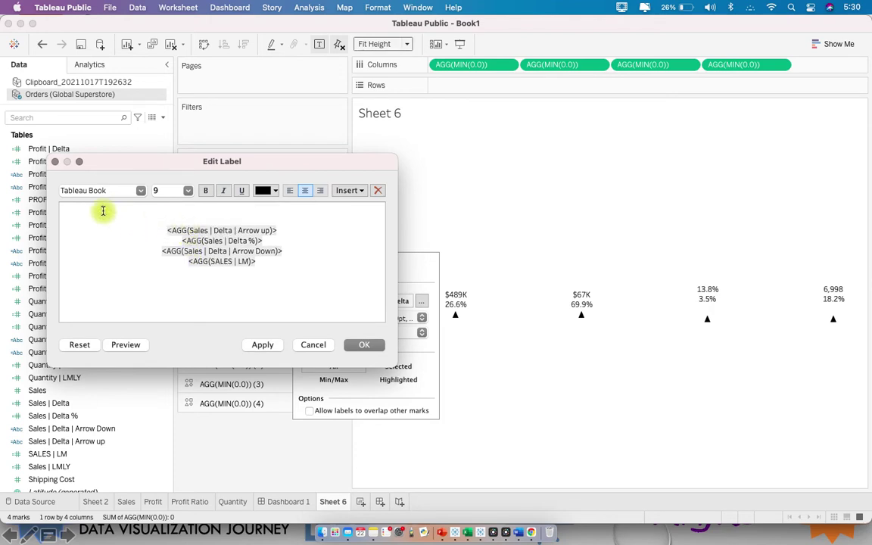
Left-align the whole label text and enter the heading SALES on its first line.
{"action": "key", "text": "super+a"}
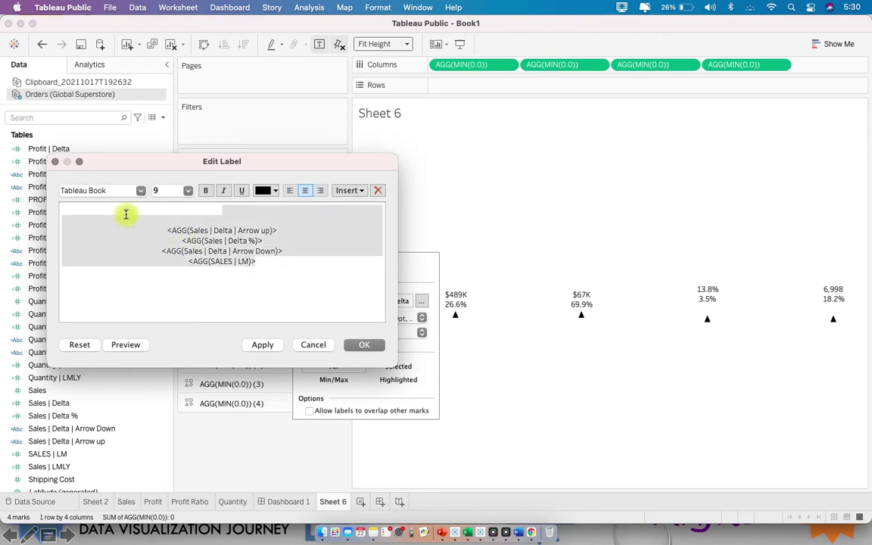
{"action": "left_click", "coordinate": [291, 193]}
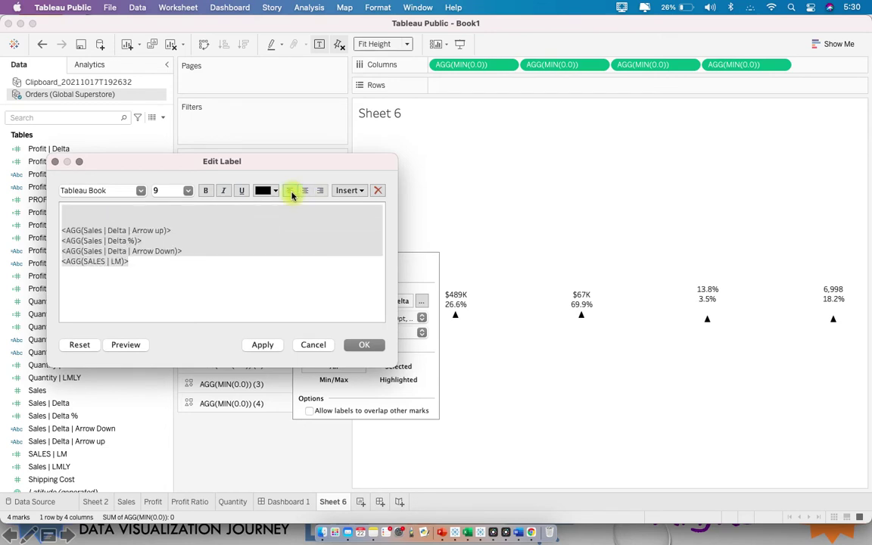
{"action": "left_click", "coordinate": [62, 210]}
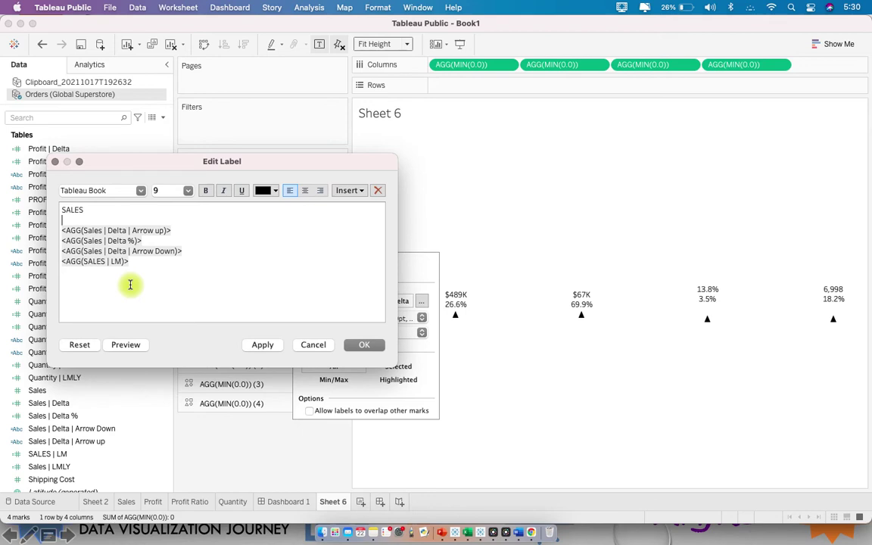
Move the AGG(SALES | LM) field from the end of the label to the line directly beneath the SALES heading.
{"action": "triple_click", "coordinate": [80, 261]}
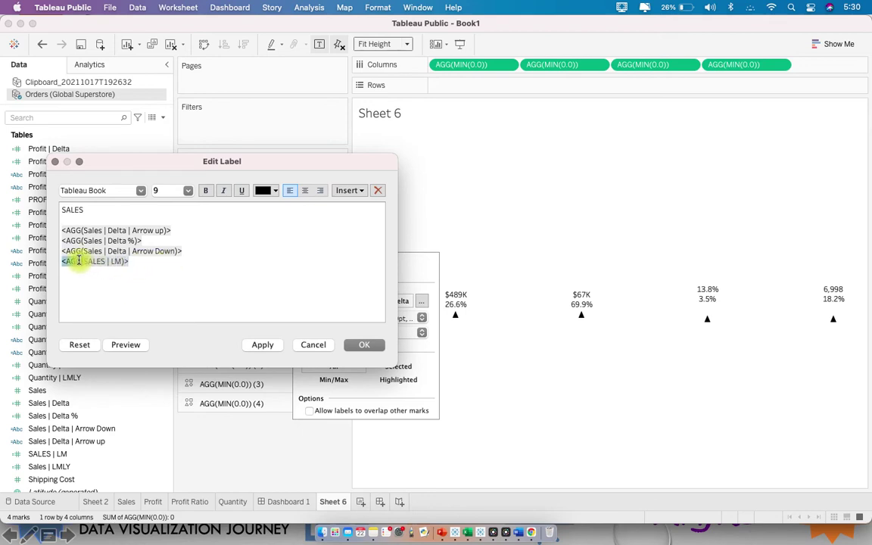
{"action": "left_click", "coordinate": [130, 263]}
{"action": "left_click_drag", "start_coordinate": [131, 263], "coordinate": [64, 259]}
{"action": "key", "text": "cmd+c"}
{"action": "left_click", "coordinate": [114, 307]}
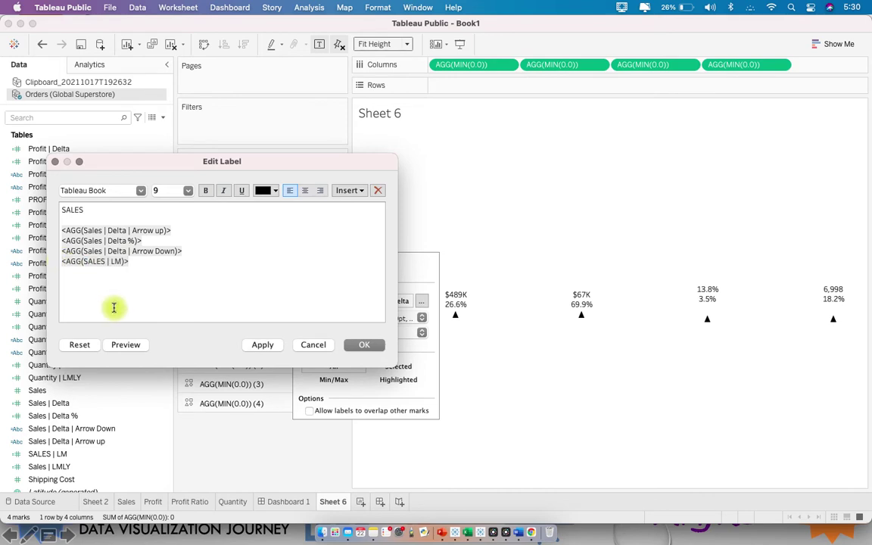
{"action": "key", "text": "BackSpace"}
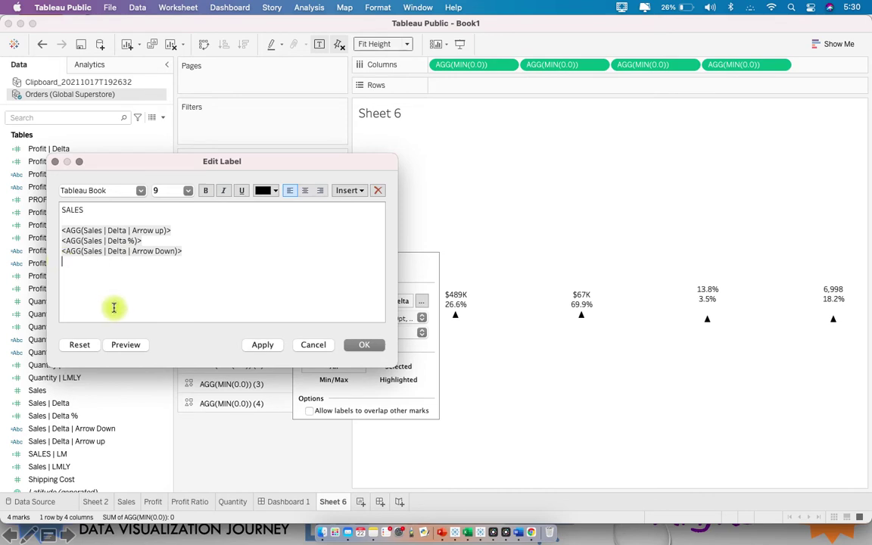
{"action": "left_click", "coordinate": [108, 220]}
{"action": "key", "text": "cmd+v"}
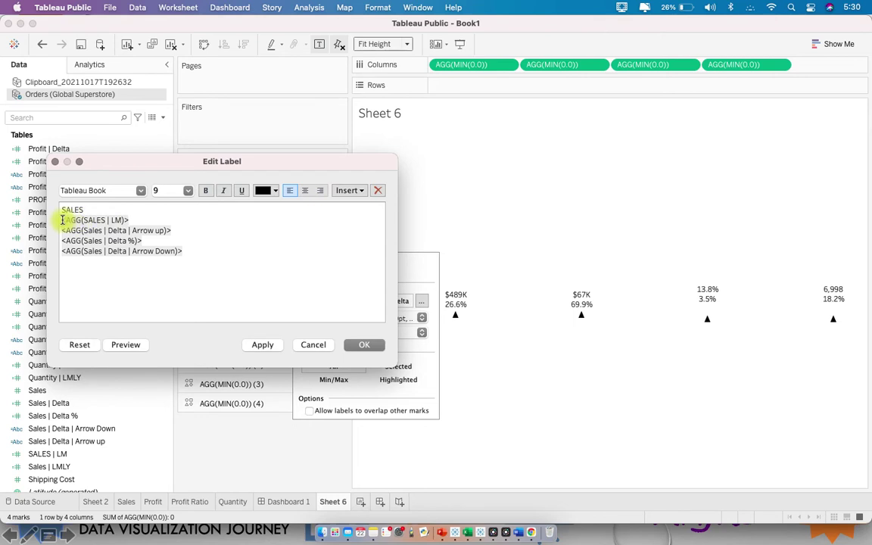
Format the AGG(SALES | LM) line of the label as bold 20 pt Tableau Semibold.
{"action": "left_click", "coordinate": [187, 190]}
{"action": "left_click", "coordinate": [171, 289]}
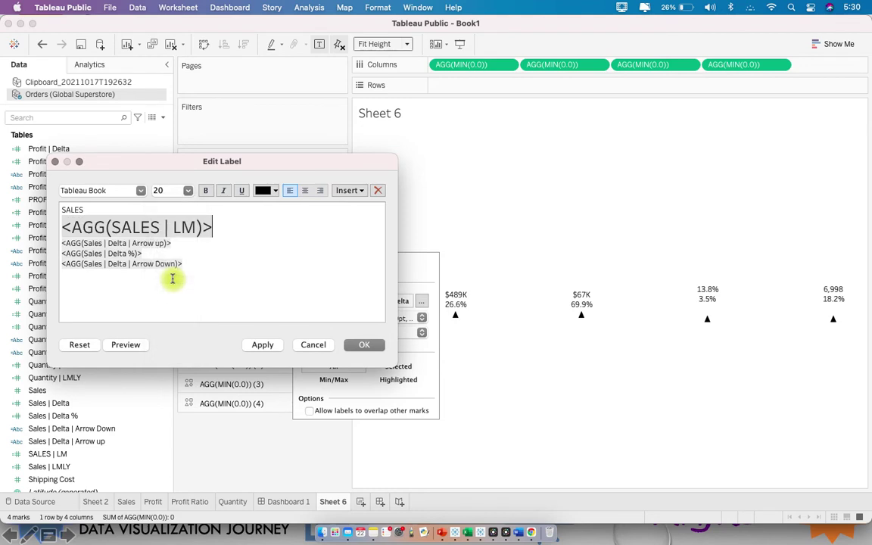
{"action": "left_click", "coordinate": [209, 194]}
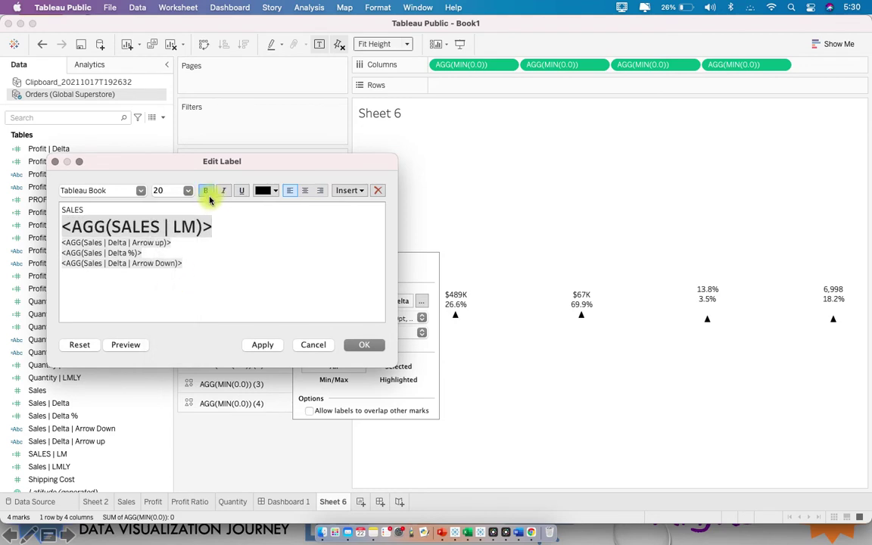
{"action": "left_click", "coordinate": [140, 190]}
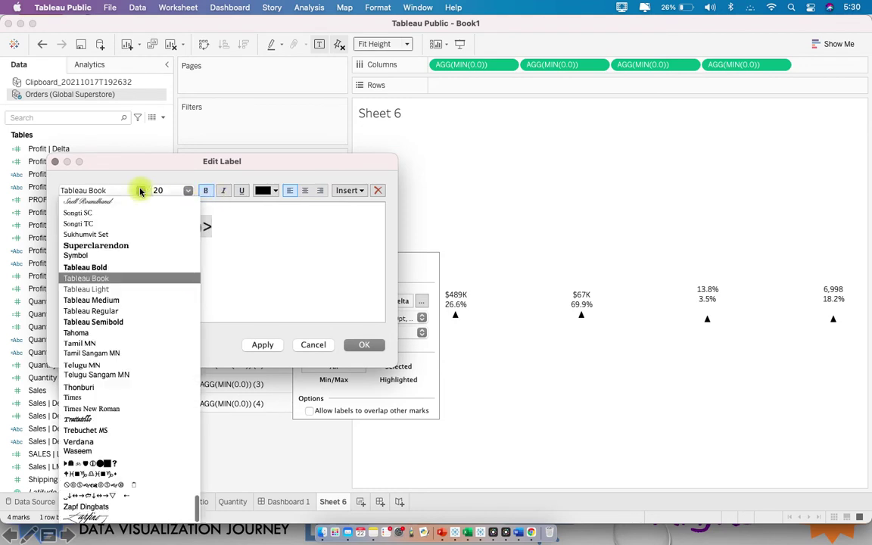
{"action": "left_click", "coordinate": [127, 318]}
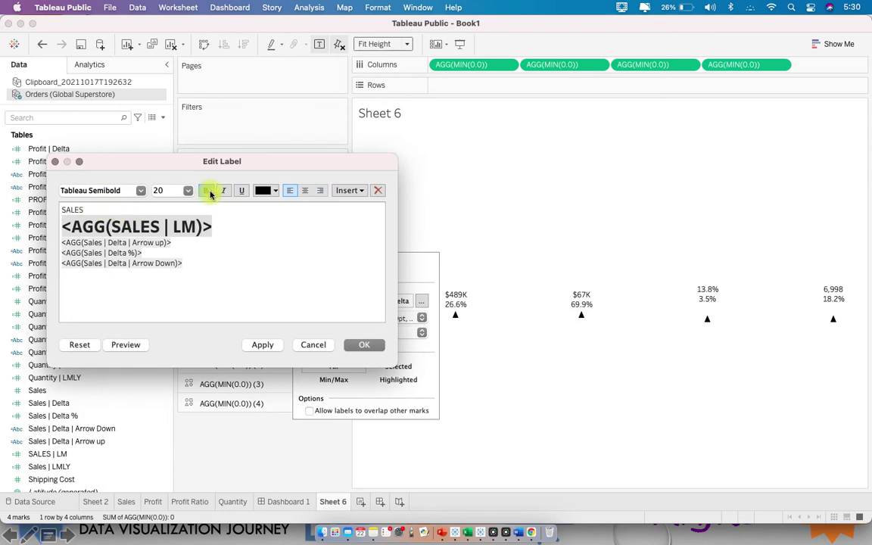
Slightly enlarge the font size of the SALES heading in the label.
{"action": "left_click", "coordinate": [64, 209]}
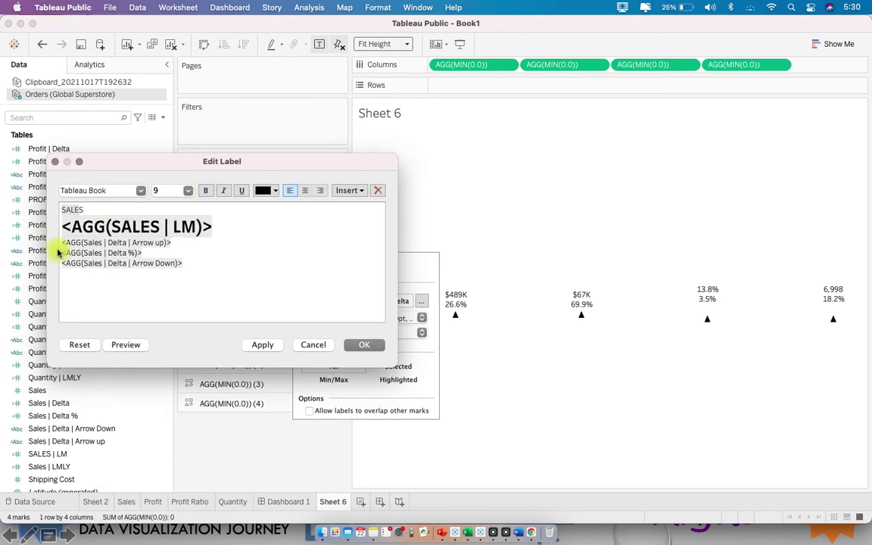
{"action": "left_click", "coordinate": [188, 191]}
{"action": "left_click", "coordinate": [181, 221]}
{"action": "left_click", "coordinate": [167, 269]}
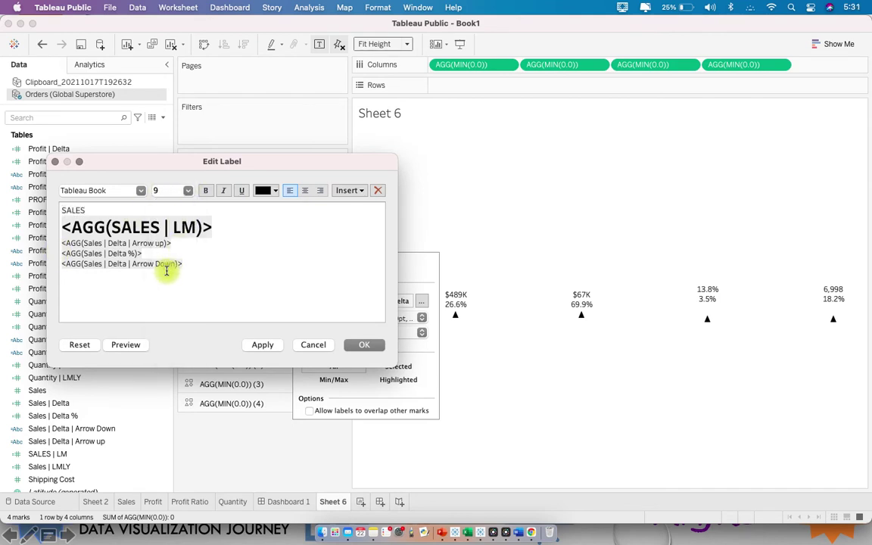
Prefix the Arrow up line with "LY: " and move the Sales | Delta | Arrow Down field onto the end of that line.
{"action": "left_click", "coordinate": [63, 243]}
{"action": "type", "text": "LY"}
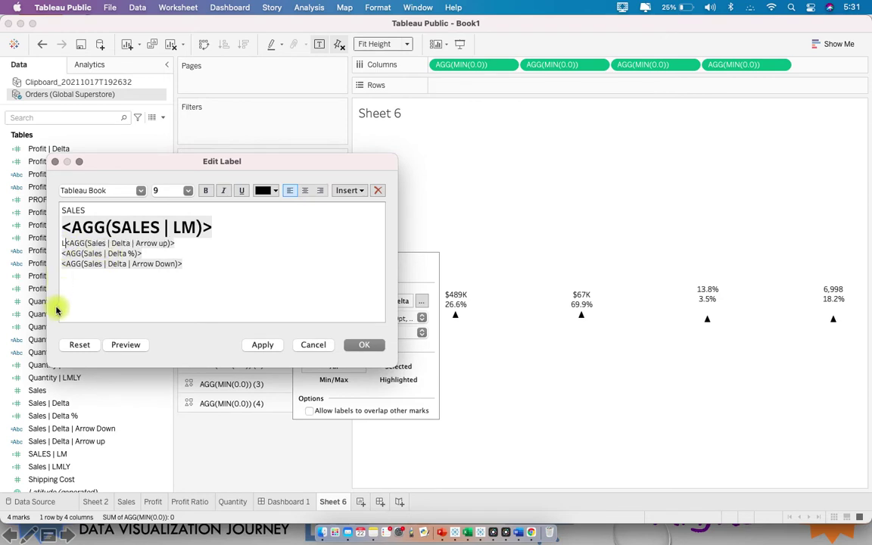
{"action": "type", "text": ":"}
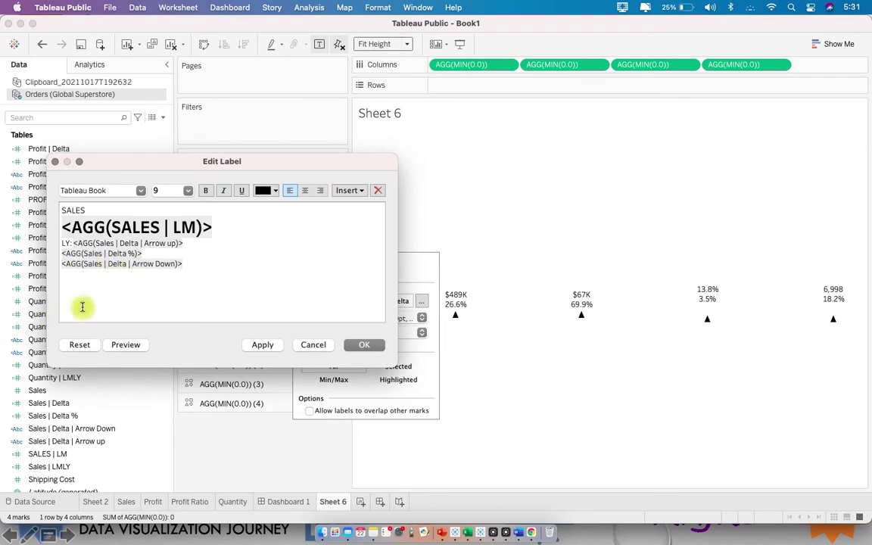
{"action": "key", "text": "BackSpace"}
{"action": "key", "text": "BackSpace"}
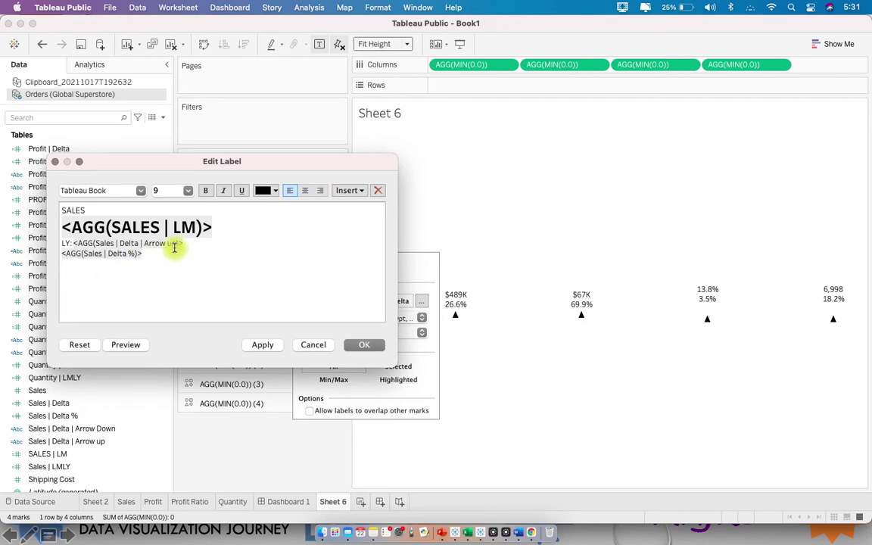
{"action": "type", "text": "<AGG(Sales | Delta | Arrow Down)>"}
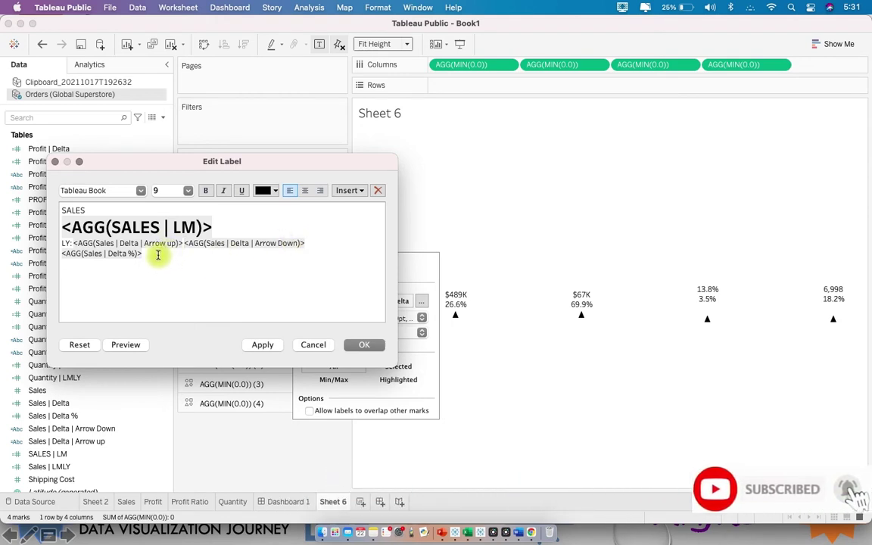
Move the AGG(Sales | Delta %) field to the end of the LY line, after the Arrow Down field.
{"action": "left_click_drag", "start_coordinate": [159, 254], "coordinate": [66, 292]}
{"action": "key", "text": "super+c"}
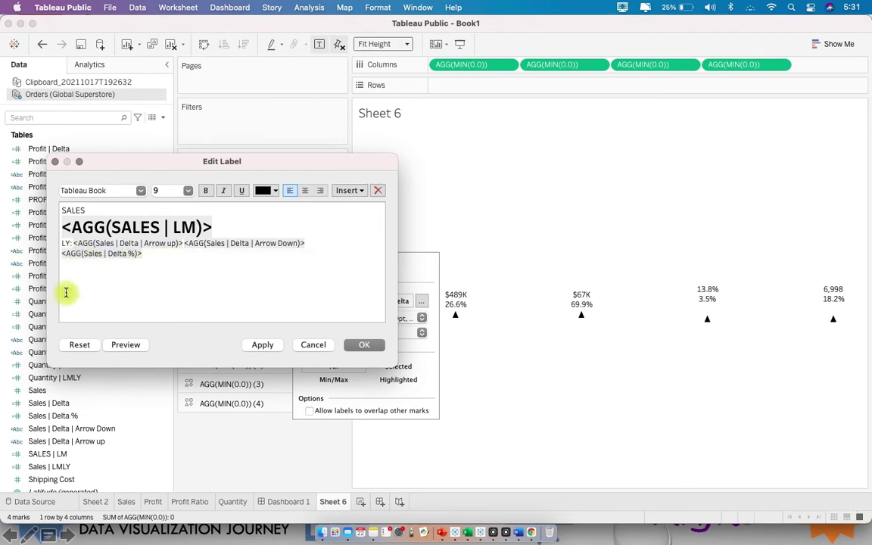
{"action": "key", "text": "BackSpace"}
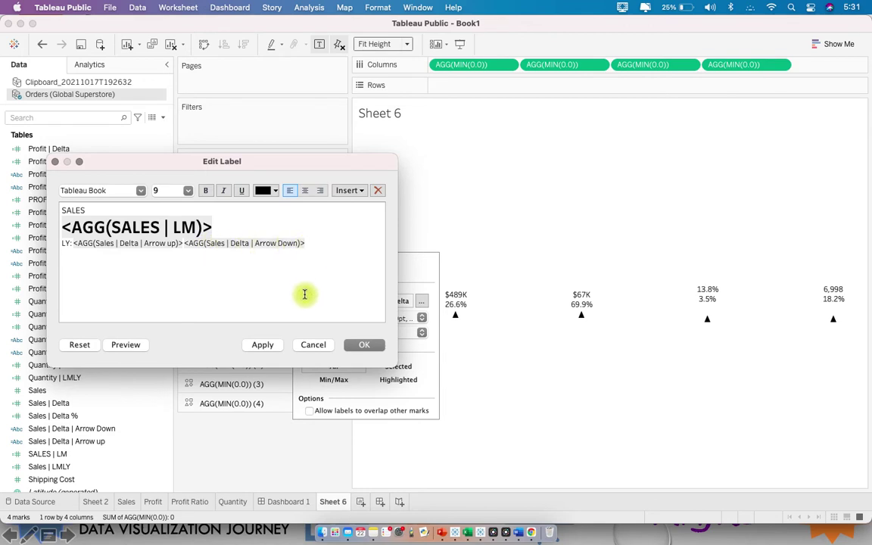
{"action": "key", "text": "super+v"}
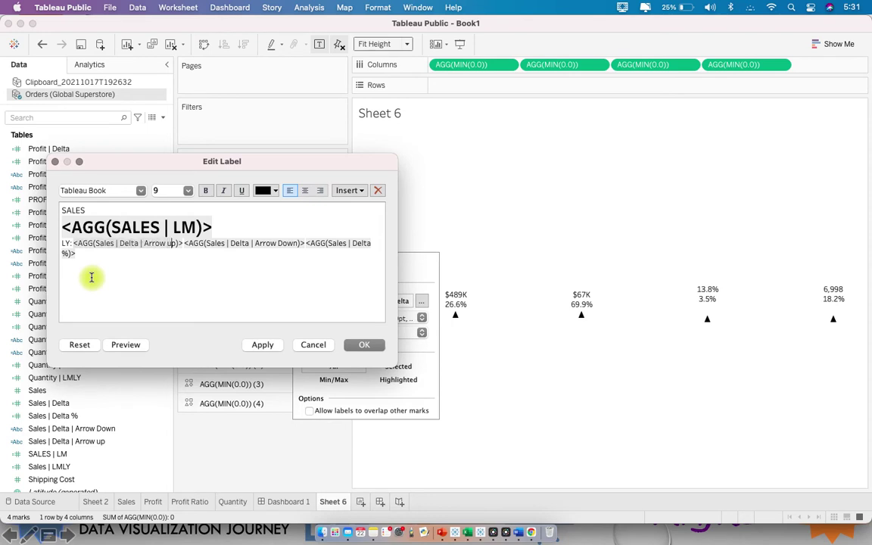
Make the Sales | Delta | Arrow up field in the label bold and green.
{"action": "key", "text": "shift+Left"}
{"action": "left_click", "coordinate": [205, 190]}
{"action": "left_click", "coordinate": [275, 190]}
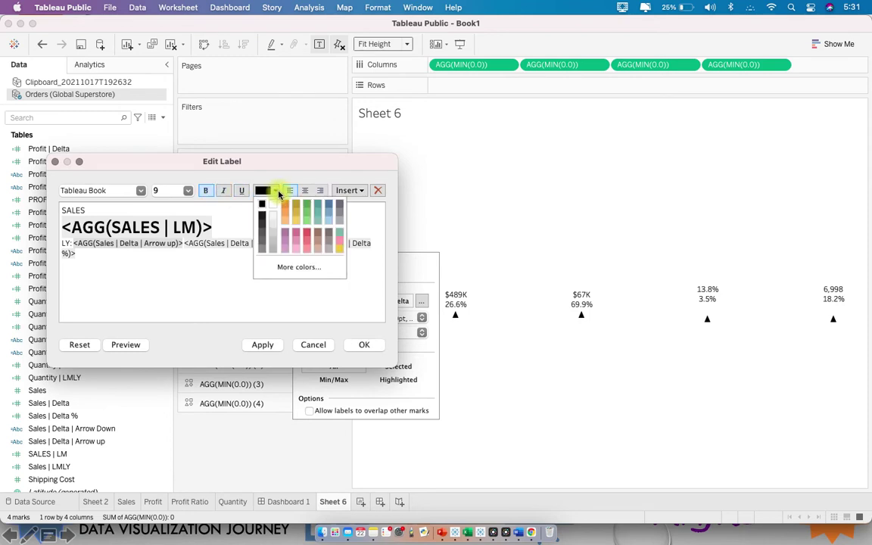
{"action": "left_click", "coordinate": [311, 209]}
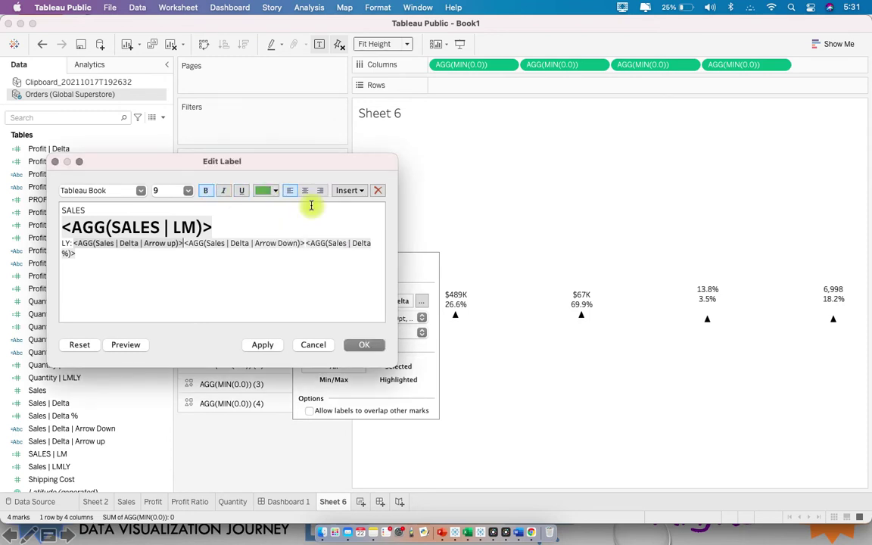
Make the Sales | Delta | Arrow Down field in the label bold and red.
{"action": "left_click", "coordinate": [186, 243]}
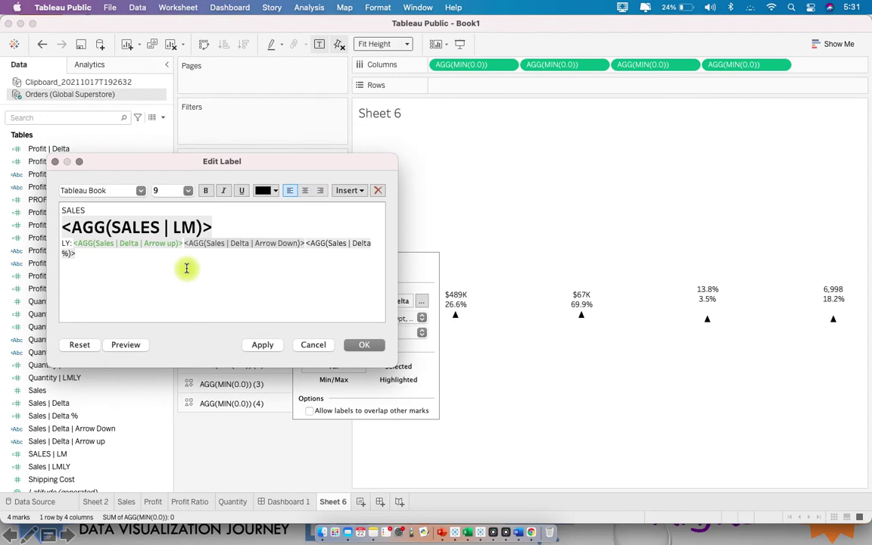
{"action": "left_click", "coordinate": [205, 190]}
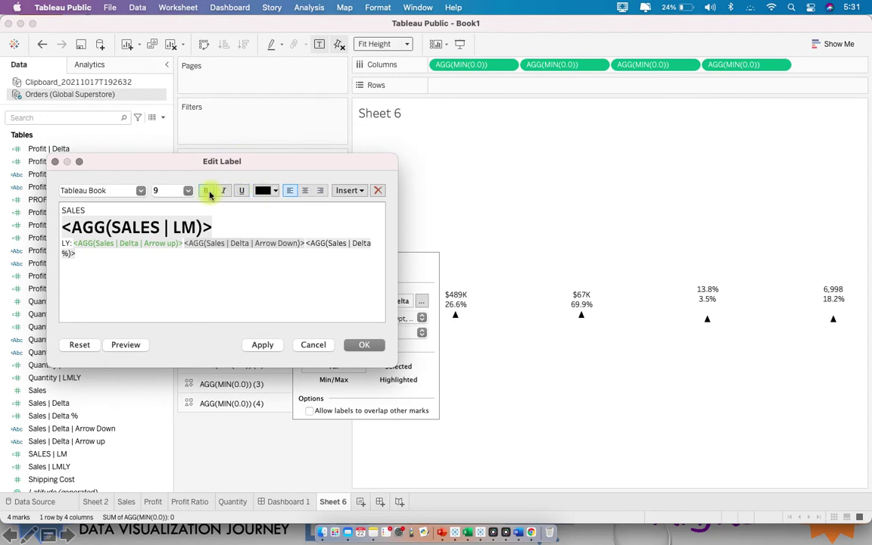
{"action": "left_click", "coordinate": [269, 197]}
{"action": "left_click", "coordinate": [306, 230]}
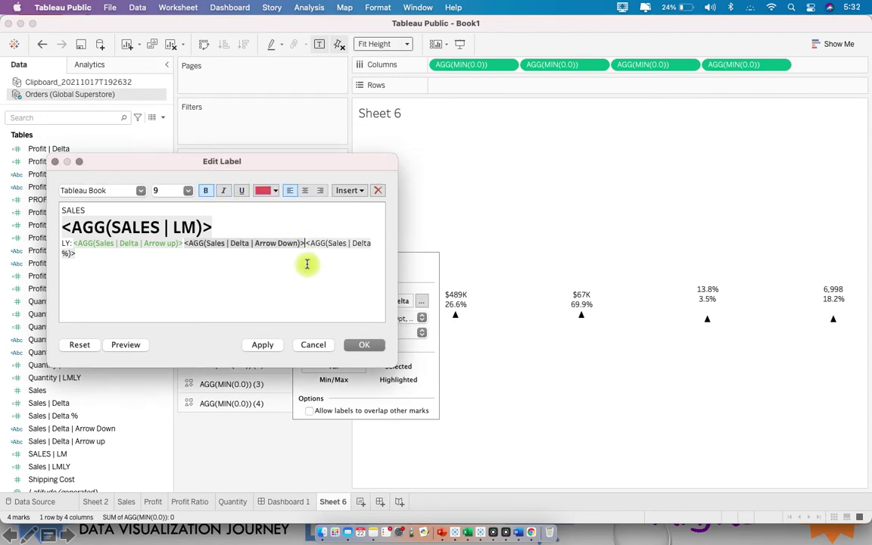
Make the AGG(Sales | Delta %) field bold and apply the finished label to the Sales marks.
{"action": "left_click", "coordinate": [307, 264]}
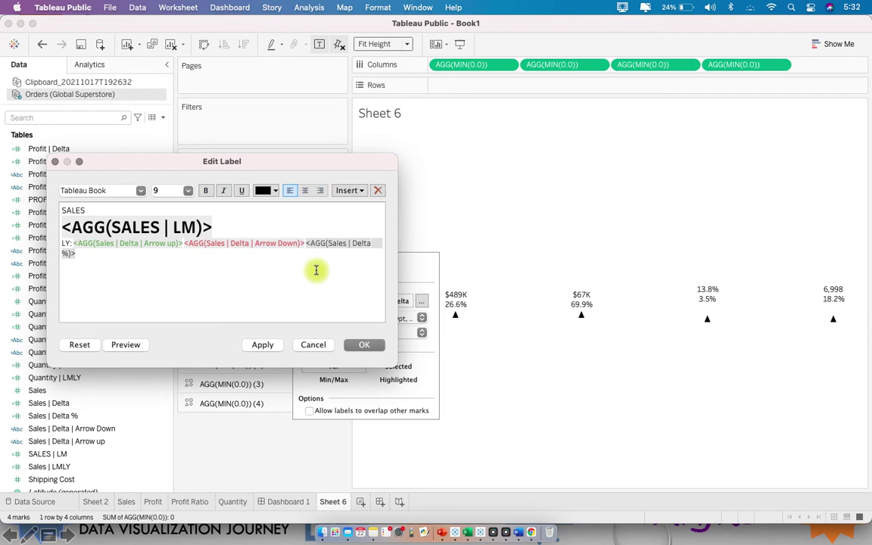
{"action": "left_click", "coordinate": [205, 190]}
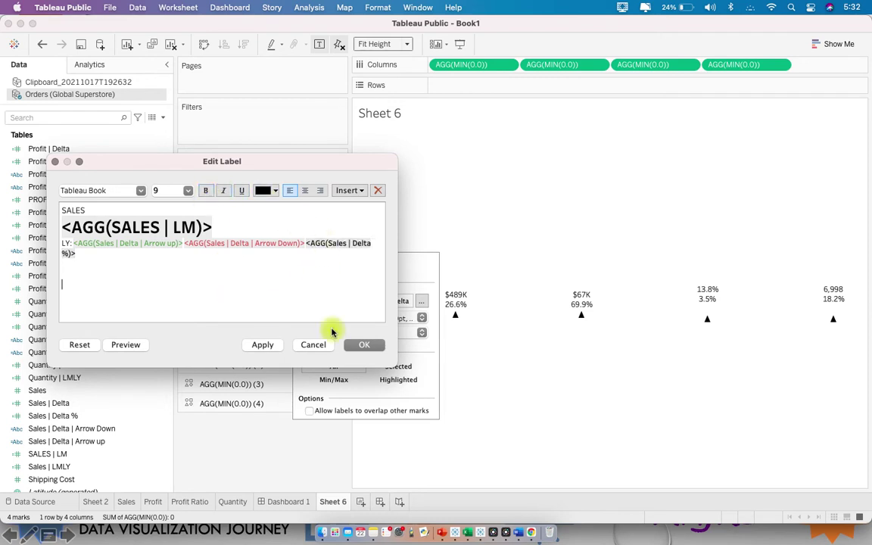
{"action": "left_click", "coordinate": [368, 345]}
{"action": "left_click", "coordinate": [365, 346]}
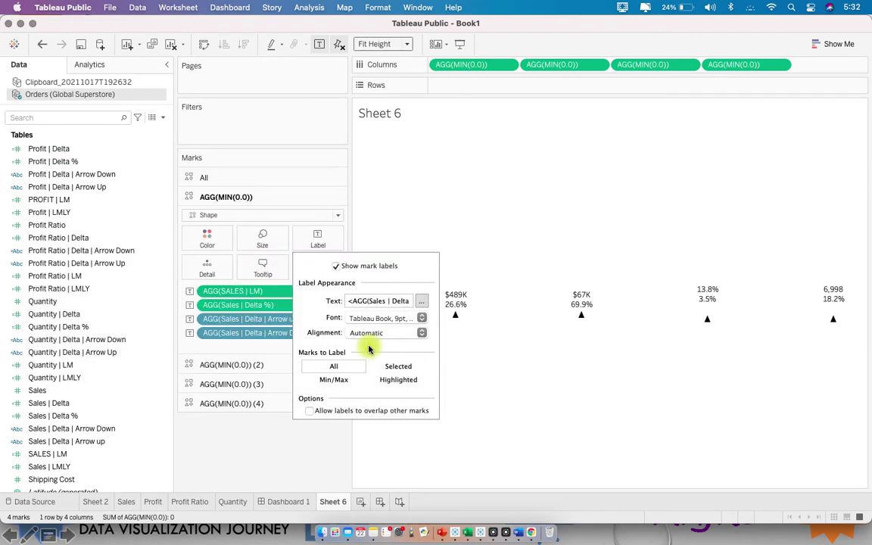
{"action": "left_click", "coordinate": [276, 430]}
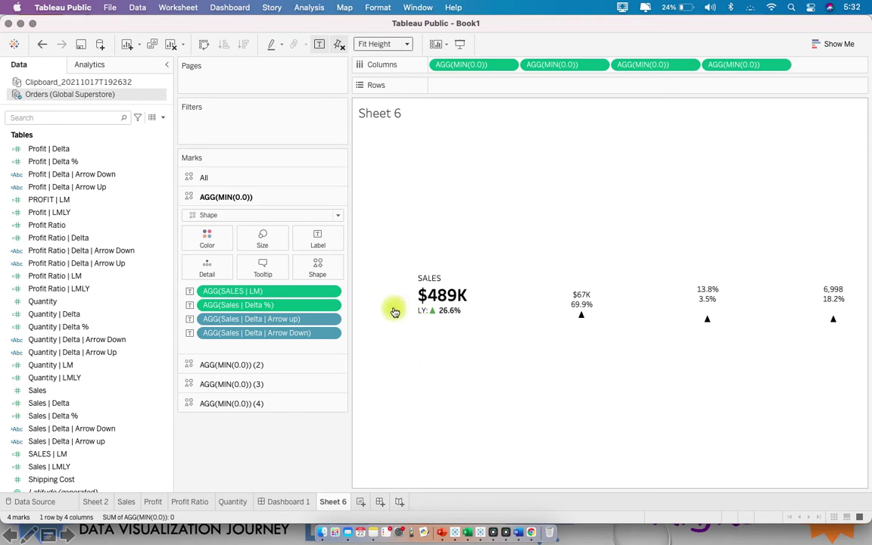
Inspect the tooltip on the Sales KPI and the tooltip settings of the first axis's marks.
{"action": "mouse_move", "coordinate": [453, 286]}
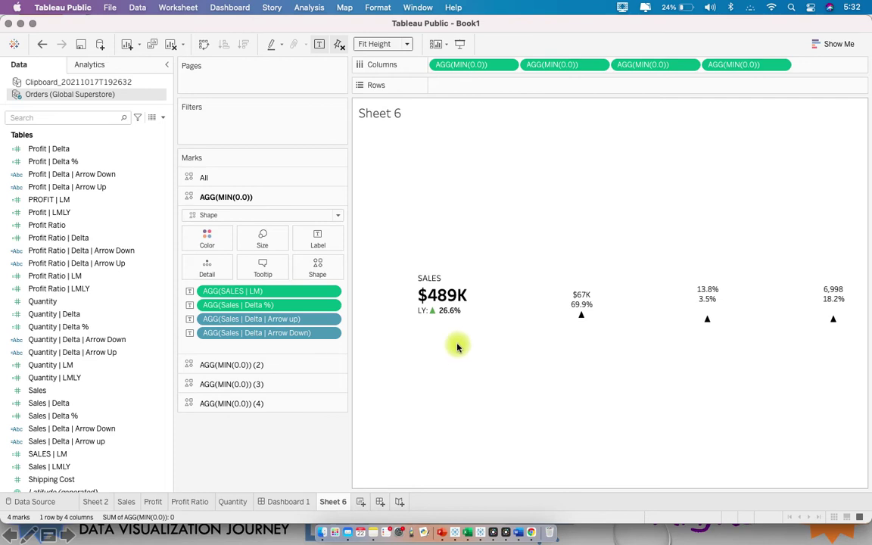
{"action": "mouse_move", "coordinate": [575, 314]}
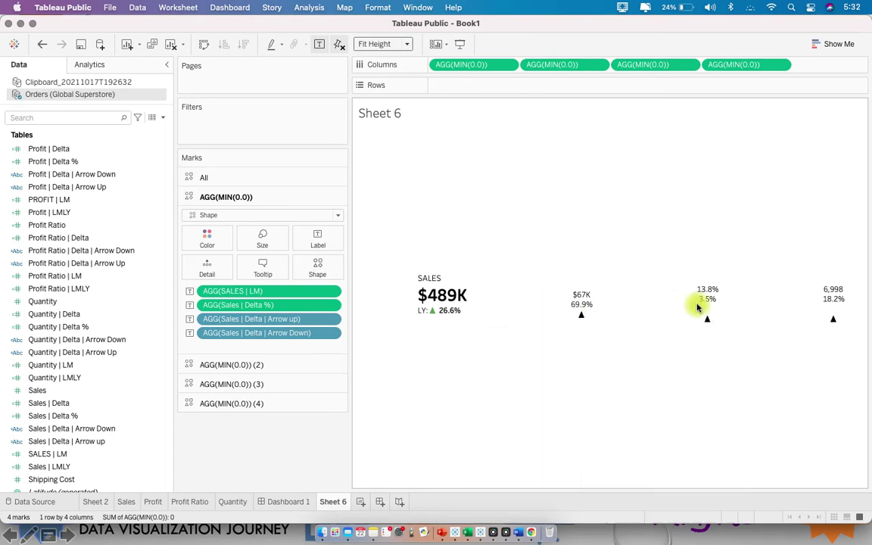
{"action": "mouse_move", "coordinate": [833, 312]}
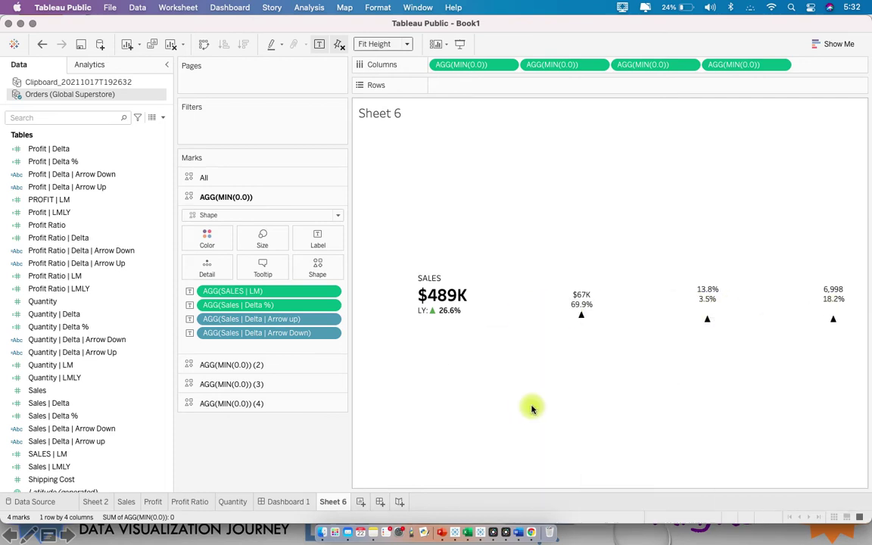
{"action": "mouse_move", "coordinate": [452, 311]}
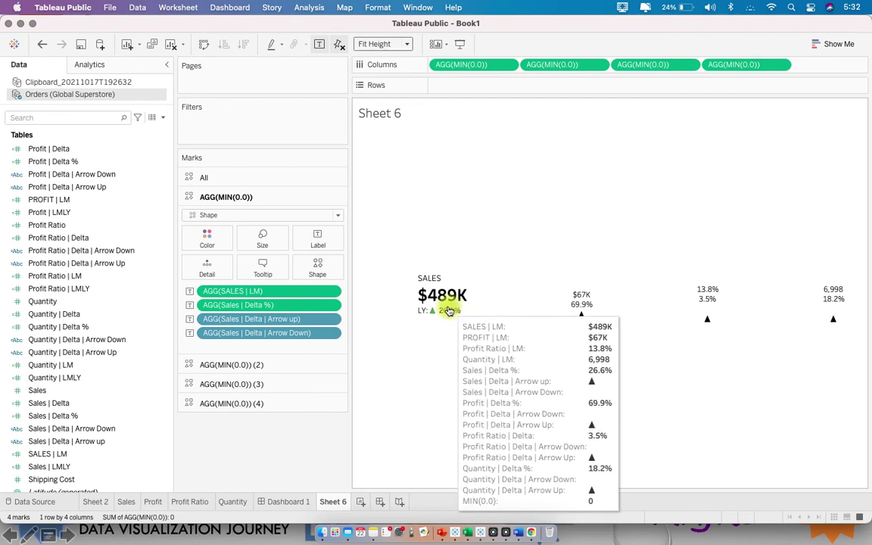
{"action": "left_click", "coordinate": [262, 269]}
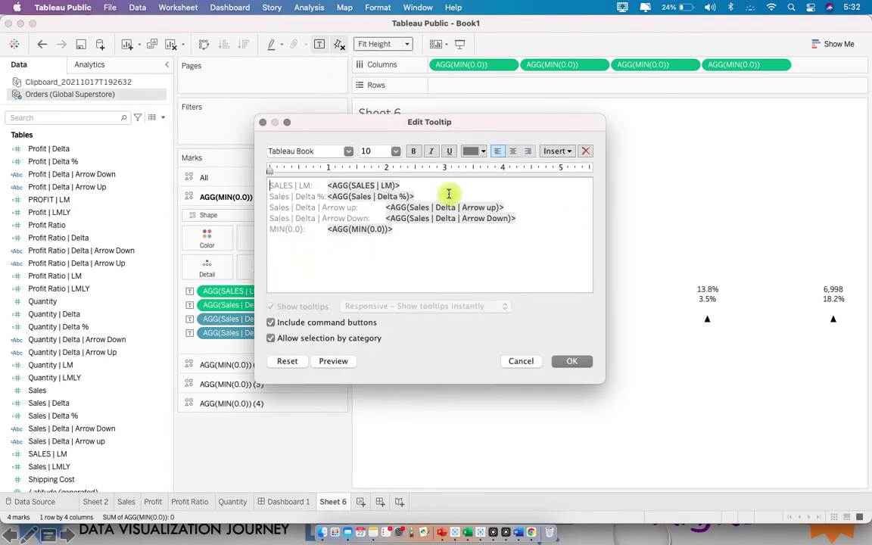
{"action": "left_click", "coordinate": [263, 122]}
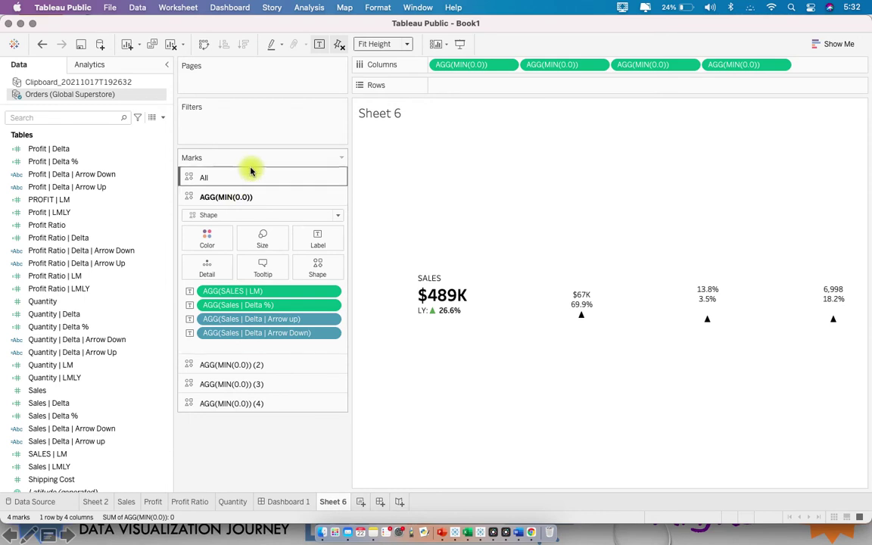
Turn off tooltips, command buttons and selection by category for all marks.
{"action": "left_click", "coordinate": [249, 173]}
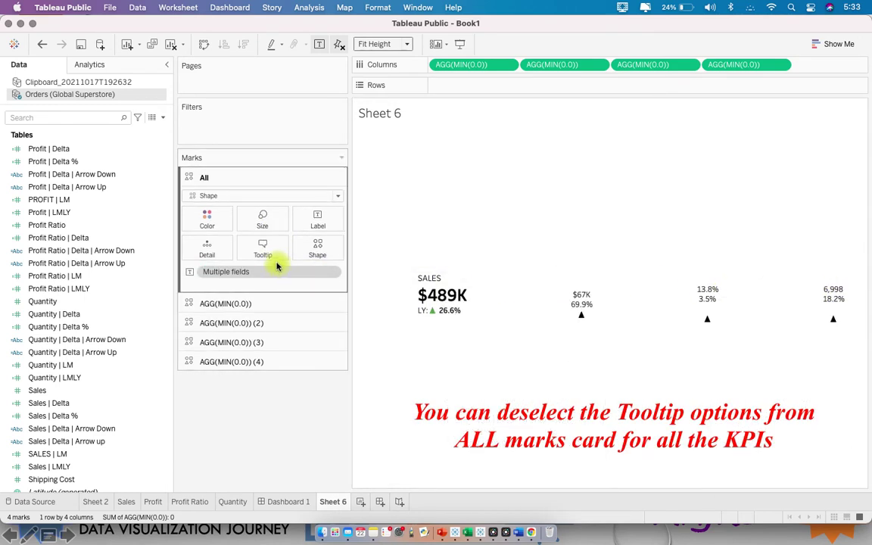
{"action": "left_click", "coordinate": [258, 255]}
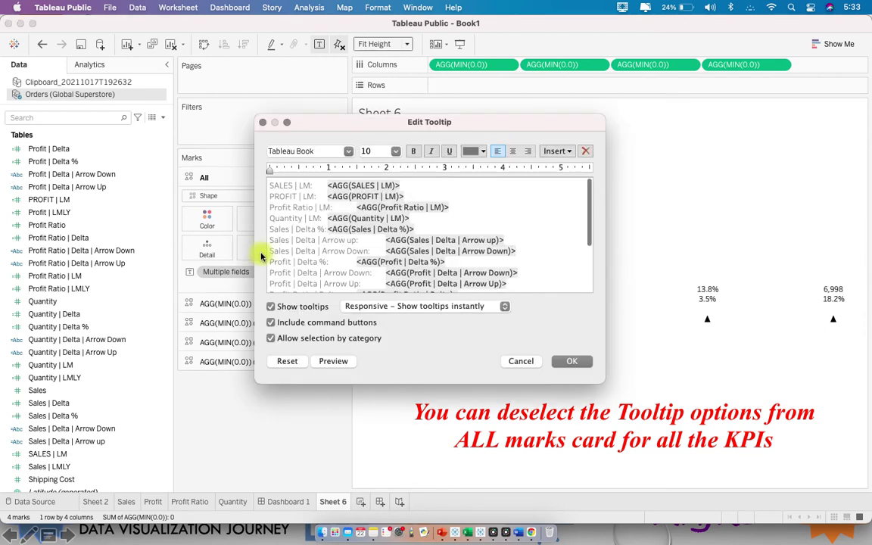
{"action": "left_click", "coordinate": [273, 307]}
{"action": "left_click", "coordinate": [271, 324]}
{"action": "left_click", "coordinate": [271, 339]}
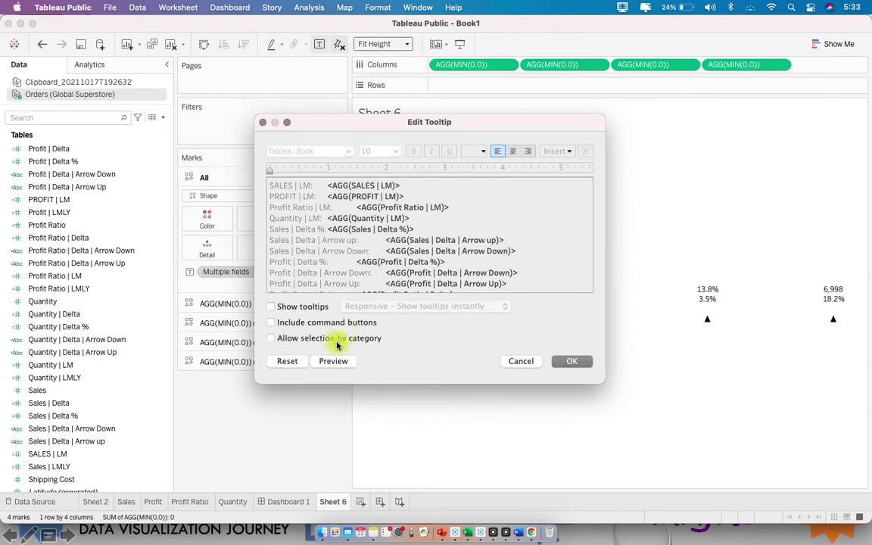
{"action": "left_click", "coordinate": [561, 363]}
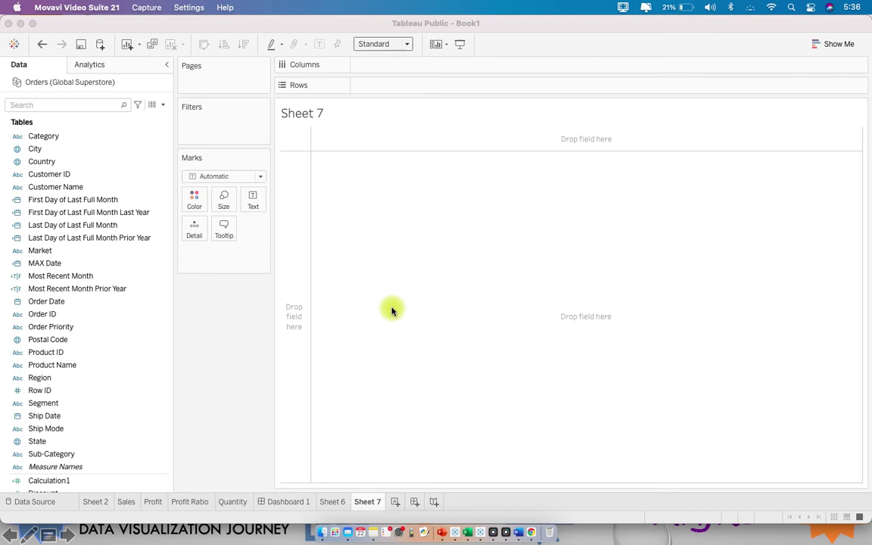
Switch to the Word document and add the lines "YTD data" and "Last year data" below the last DATETRUNC note.
{"action": "left_click", "coordinate": [521, 533]}
{"action": "left_click", "coordinate": [541, 377]}
{"action": "key", "text": "Return"}
{"action": "key", "text": "Return"}
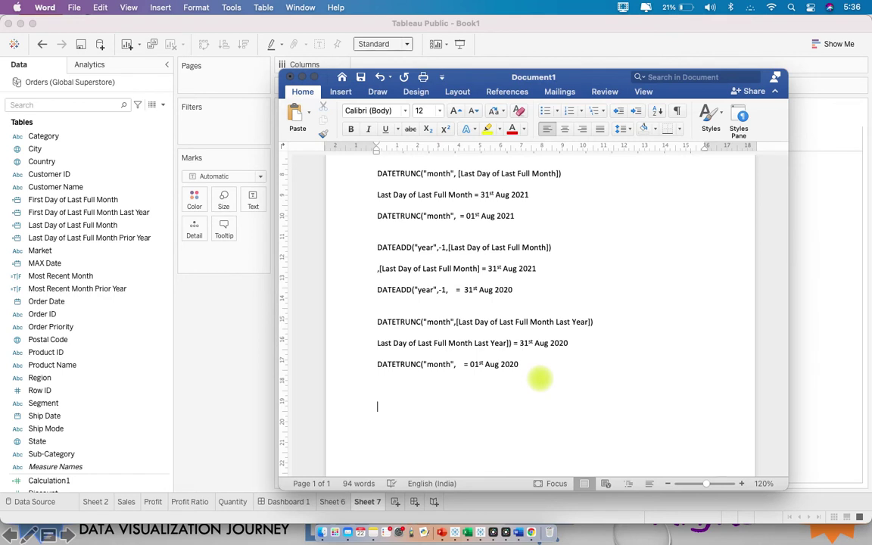
{"action": "type", "text": "YTD data"}
{"action": "key", "text": "Return"}
{"action": "type", "text": "Last year data"}
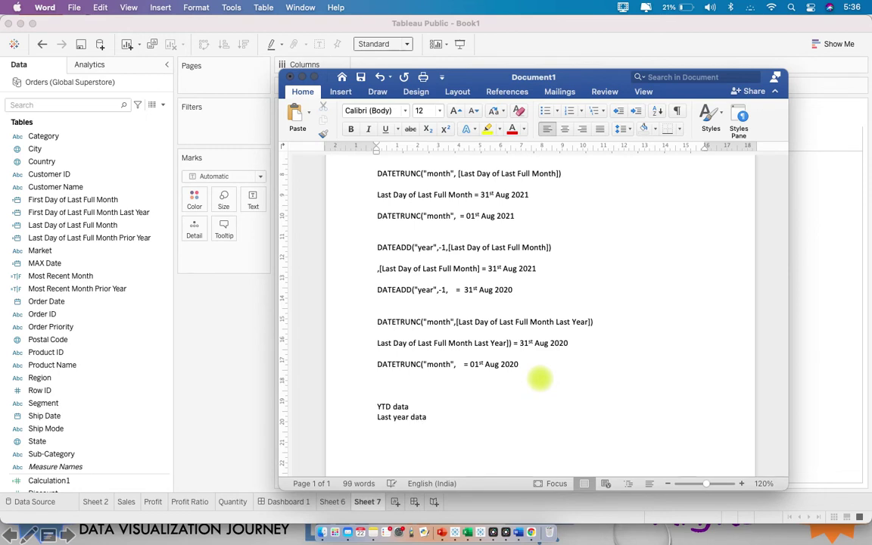
Prefix the "Last year data" line with "Full" and place the cursor at the end of the "YTD data" line.
{"action": "key", "text": "Home"}
{"action": "type", "text": "Full"}
{"action": "left_click", "coordinate": [452, 397]}
{"action": "left_click", "coordinate": [419, 406]}
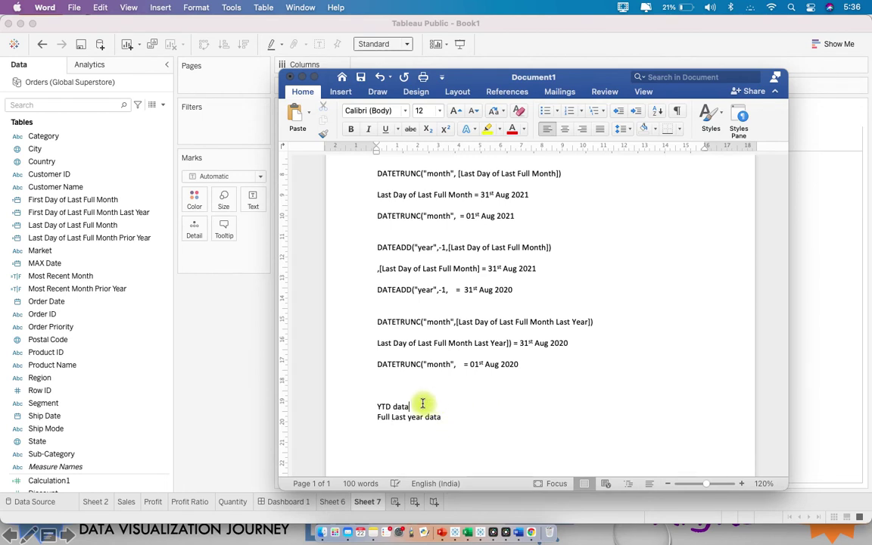
Append "--- fix the end data" to the "YTD data" line of the notes.
{"action": "type", "text": "--- fix "}
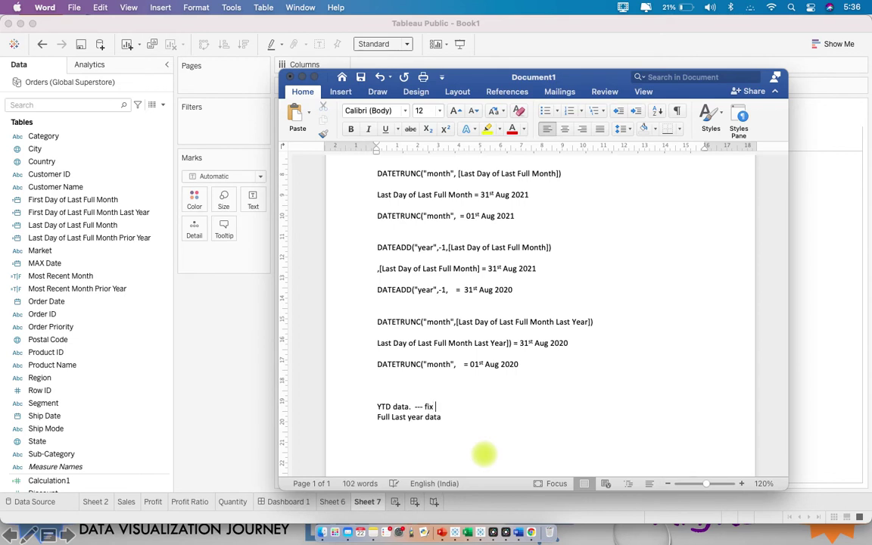
{"action": "type", "text": "the last"}
{"action": "key", "text": "BackSpace"}
{"action": "key", "text": "BackSpace"}
{"action": "key", "text": "BackSpace"}
{"action": "key", "text": "BackSpace"}
{"action": "key", "text": "BackSpace"}
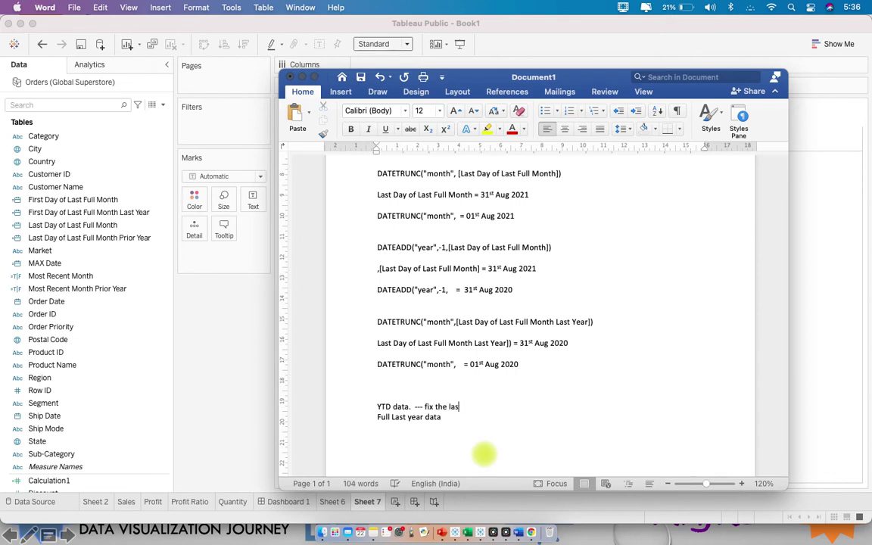
{"action": "type", "text": "end data"}
Append "– fix the start date – 01 Jan 2020" to the "Full Last year data" line.
{"action": "left_click", "coordinate": [458, 461]}
{"action": "type", "text": "-- "}
{"action": "type", "text": "fix the start "}
{"action": "type", "text": "date "}
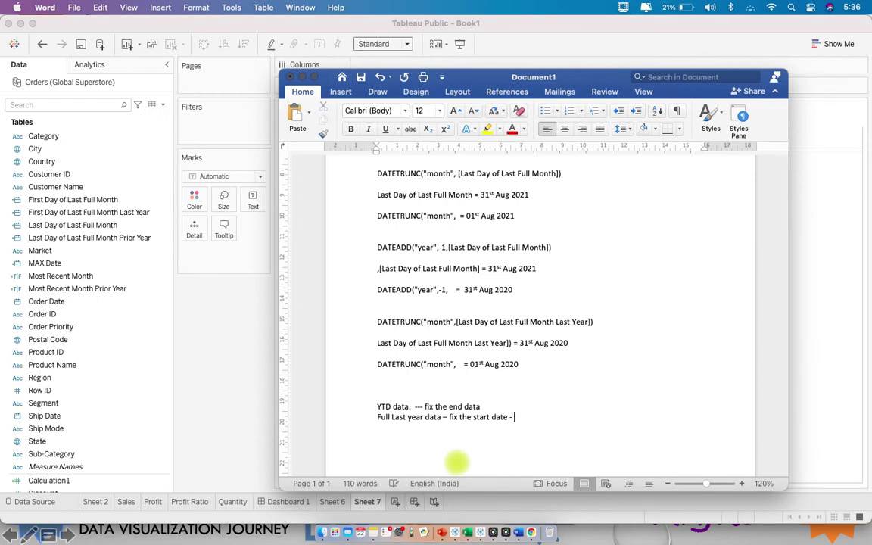
{"action": "type", "text": "- 01 Jan 2020"}
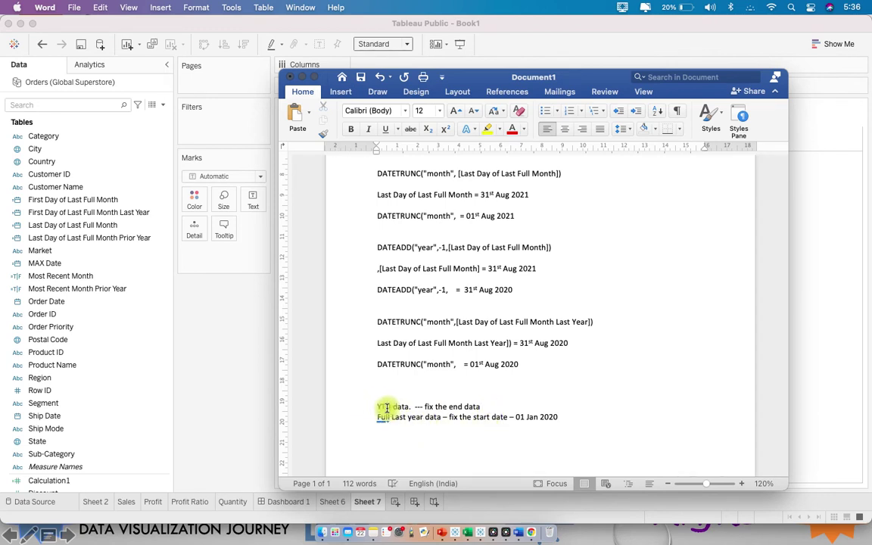
Add "– 31st Aug 2021" as the end date on the "YTD data" line.
{"action": "left_click", "coordinate": [480, 406]}
{"action": "type", "text": "- "}
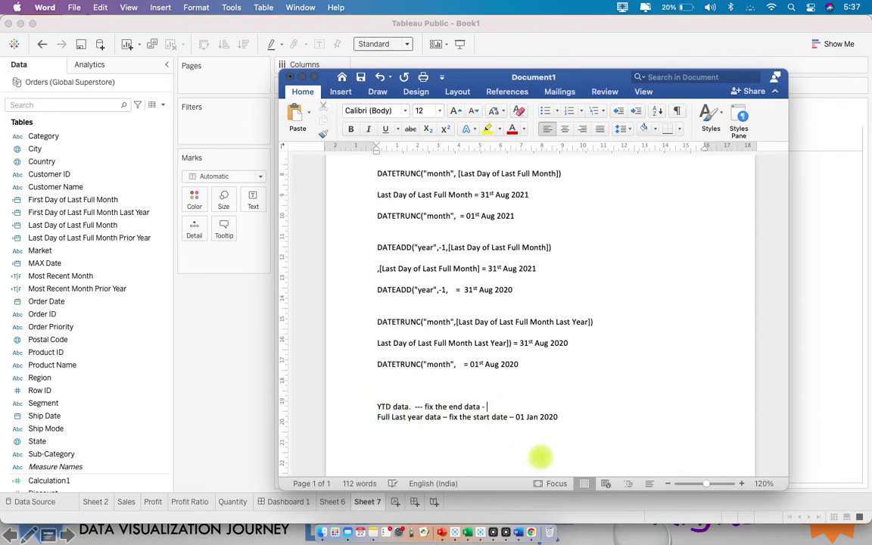
{"action": "type", "text": "31st Aug 2021"}
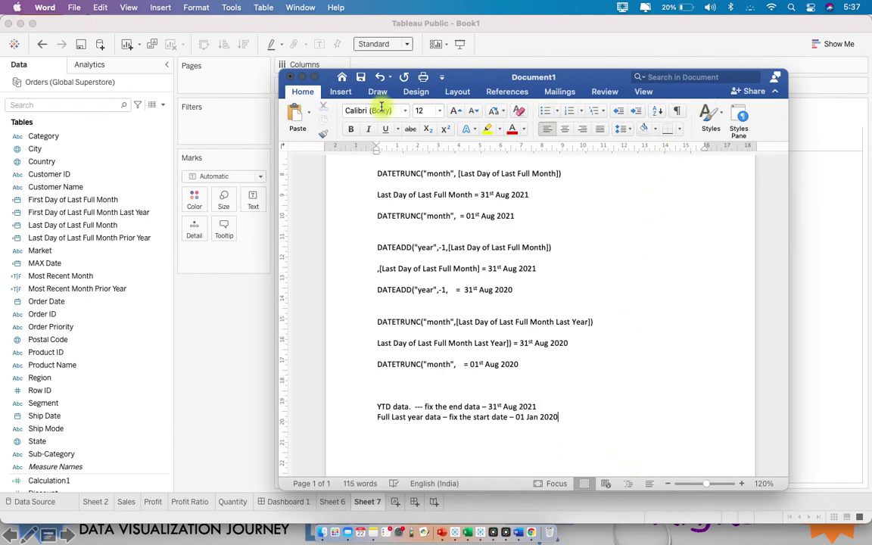
Minimize the Word notes, return to Tableau and start a new calculated field named "Full Months".
{"action": "left_click", "coordinate": [301, 77]}
{"action": "left_click", "coordinate": [163, 105]}
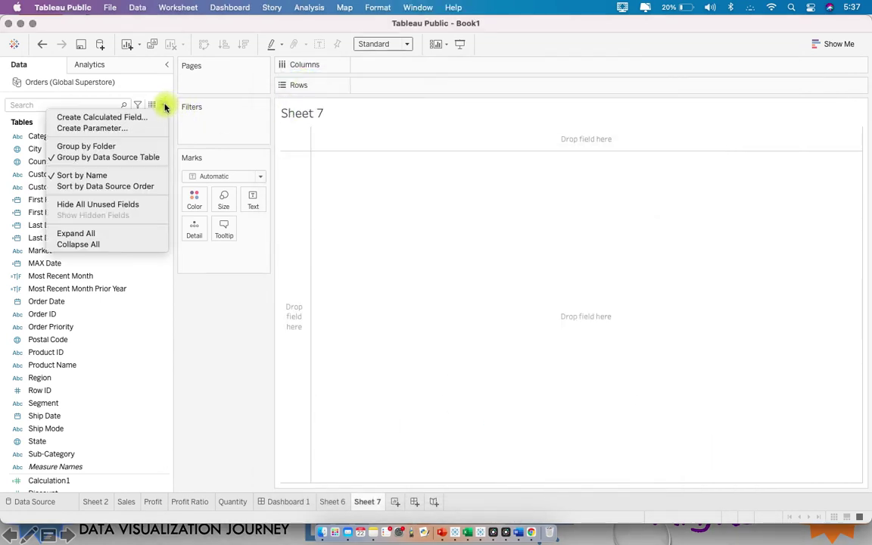
{"action": "left_click", "coordinate": [140, 114]}
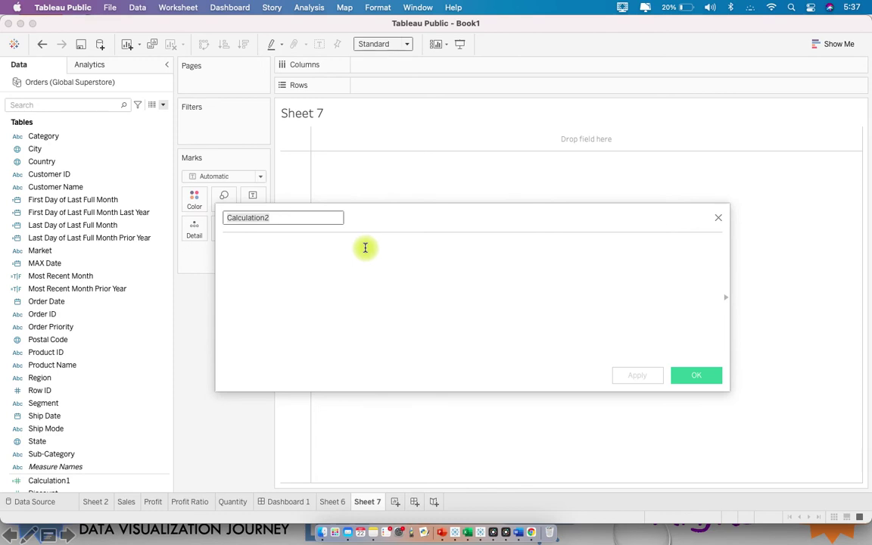
{"action": "type", "text": "Fu"}
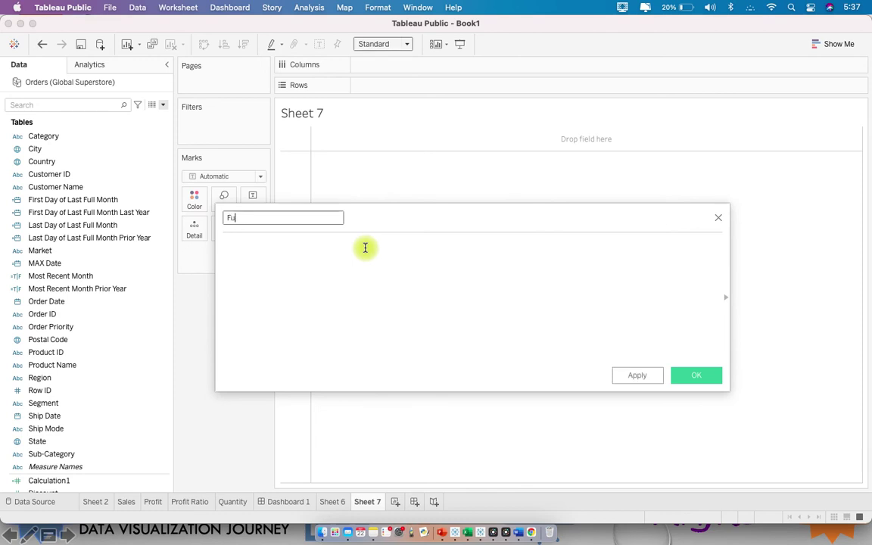
{"action": "type", "text": "ll Months"}
Define the Full Months formula as [Order Date] <= [Last Day of Last Full Month] and save the field.
{"action": "left_click", "coordinate": [365, 248]}
{"action": "type", "text": "ord"}
{"action": "key", "text": "Return"}
{"action": "type", "text": "<= last"}
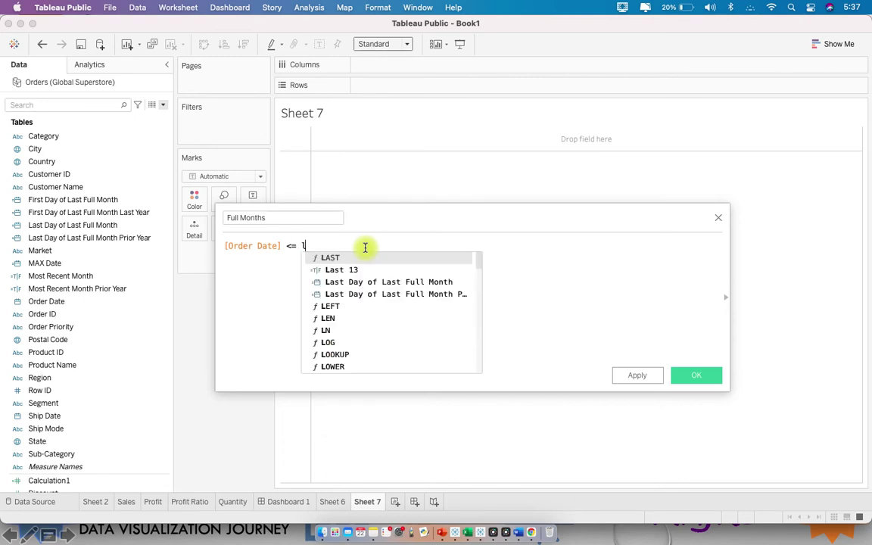
{"action": "key", "text": "Down"}
{"action": "key", "text": "Down"}
{"action": "key", "text": "Return"}
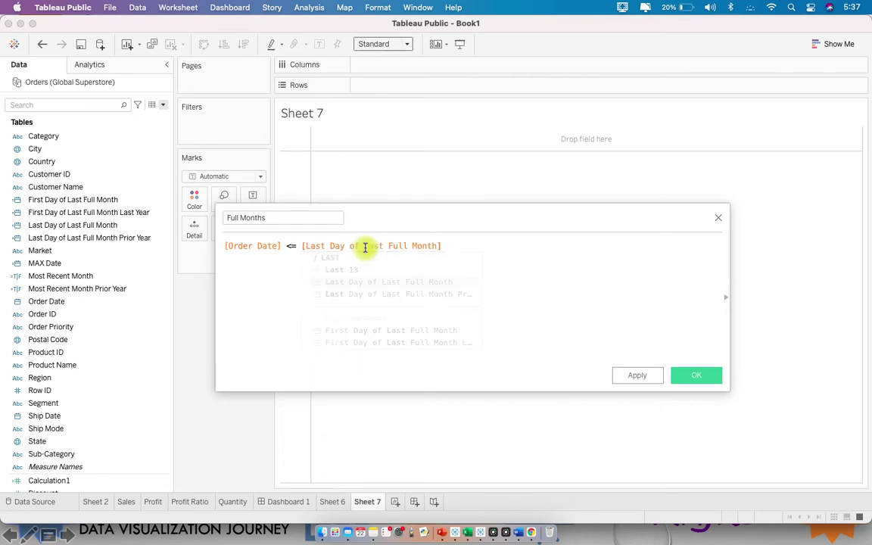
{"action": "left_click_drag", "start_coordinate": [304, 245], "coordinate": [451, 259]}
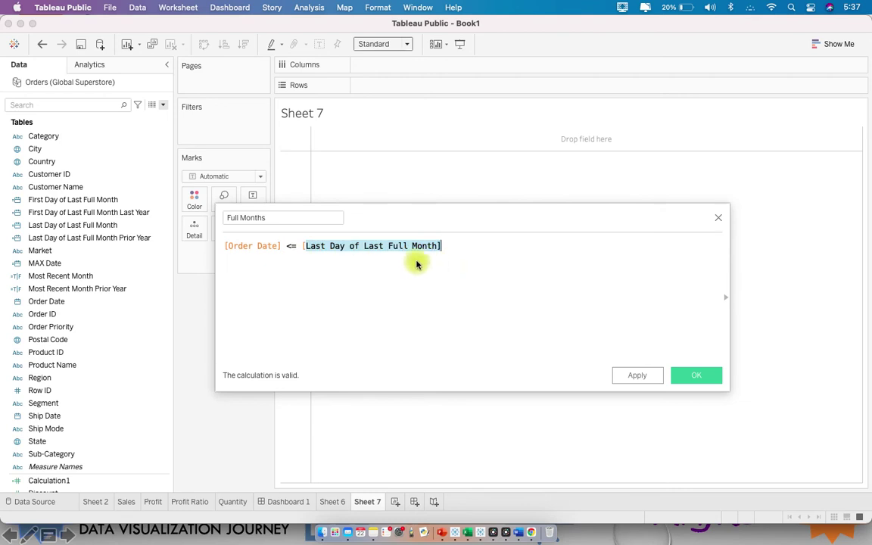
{"action": "left_click", "coordinate": [373, 263]}
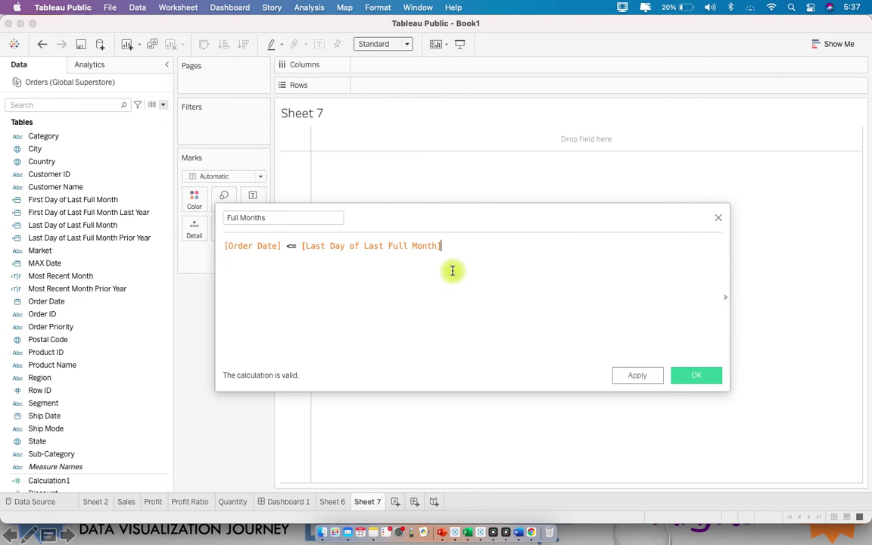
{"action": "left_click", "coordinate": [695, 375]}
Start another calculated field and name it "Last 2 Years".
{"action": "left_click", "coordinate": [163, 105]}
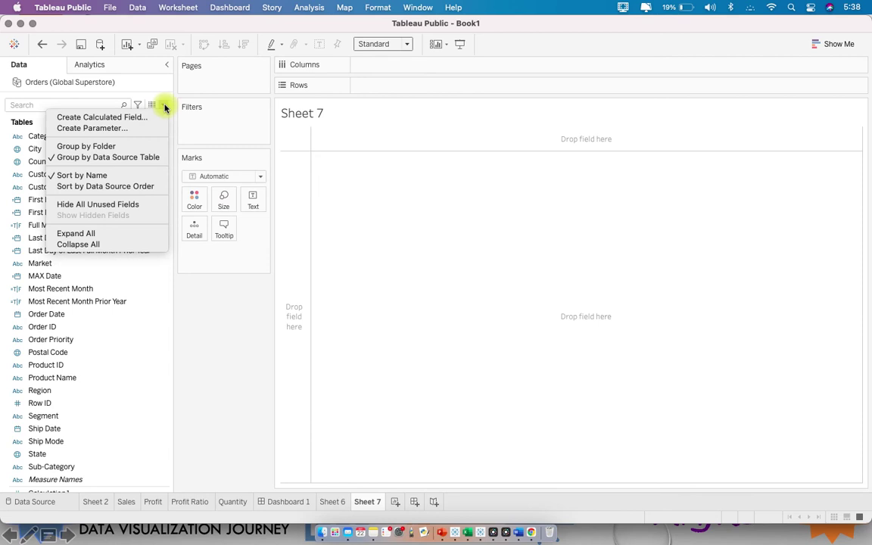
{"action": "left_click", "coordinate": [160, 116]}
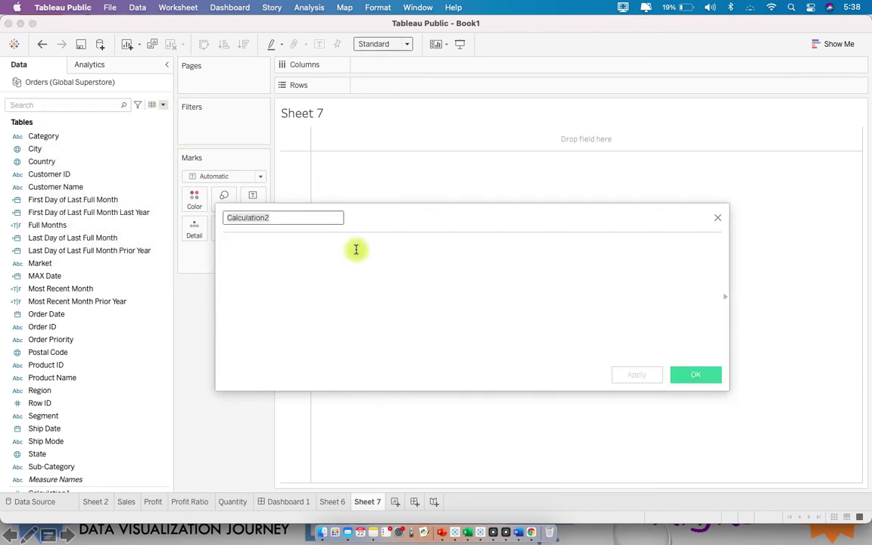
{"action": "type", "text": "Last "}
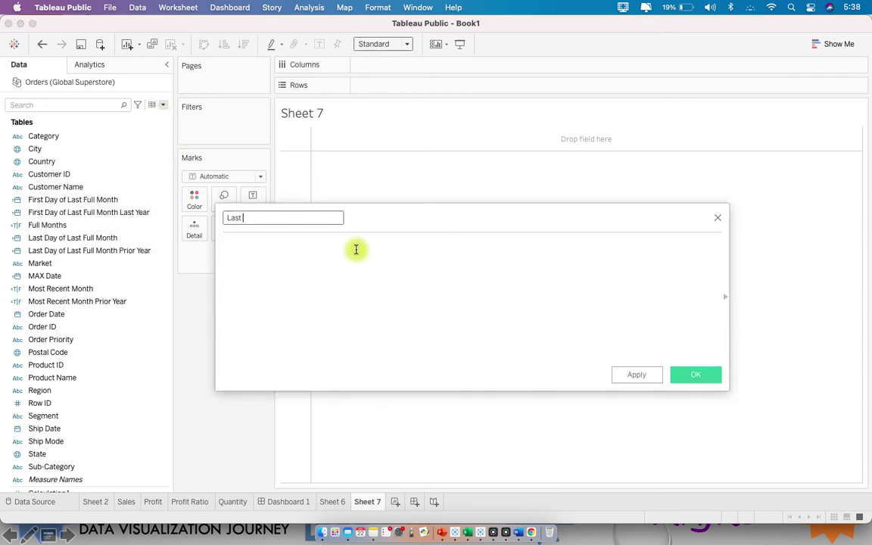
{"action": "type", "text": "2 Years"}
Enter DATETRUNC("month",[Order Date]) >= as the first line of the Last 2 Years formula.
{"action": "left_click", "coordinate": [356, 249]}
{"action": "type", "text": "D"}
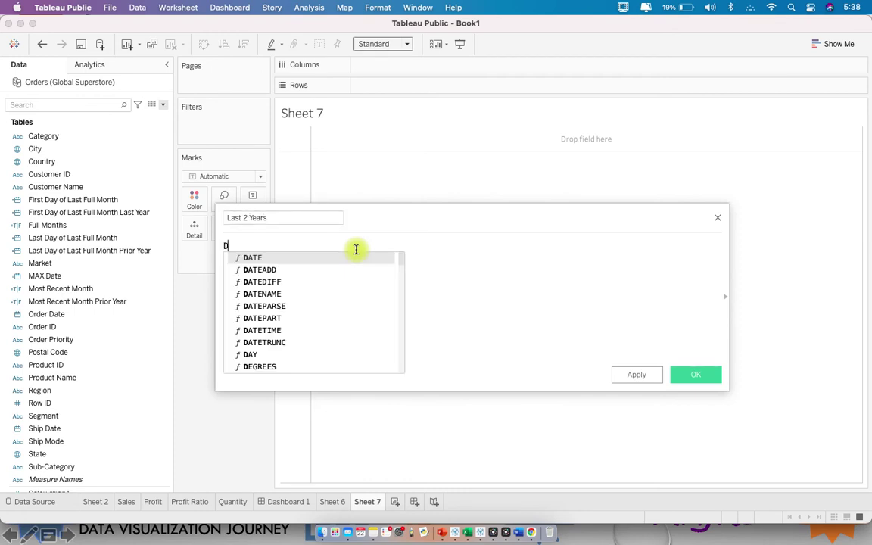
{"action": "type", "text": "ATETRUNC"}
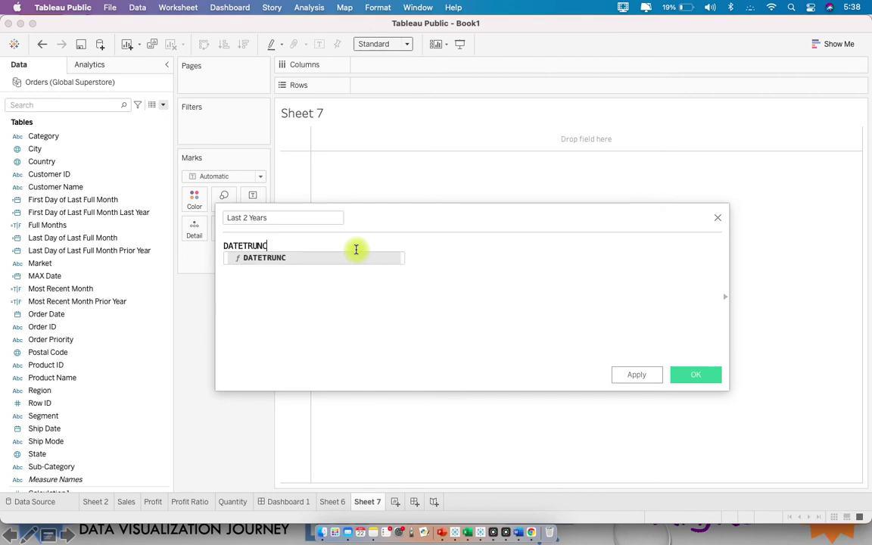
{"action": "type", "text": "("}
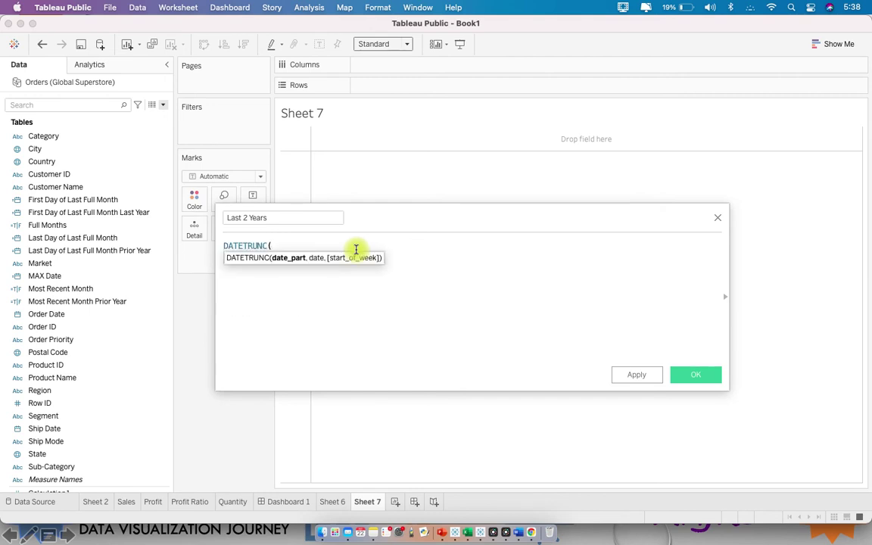
{"action": "type", "text": "\"month\",ord"}
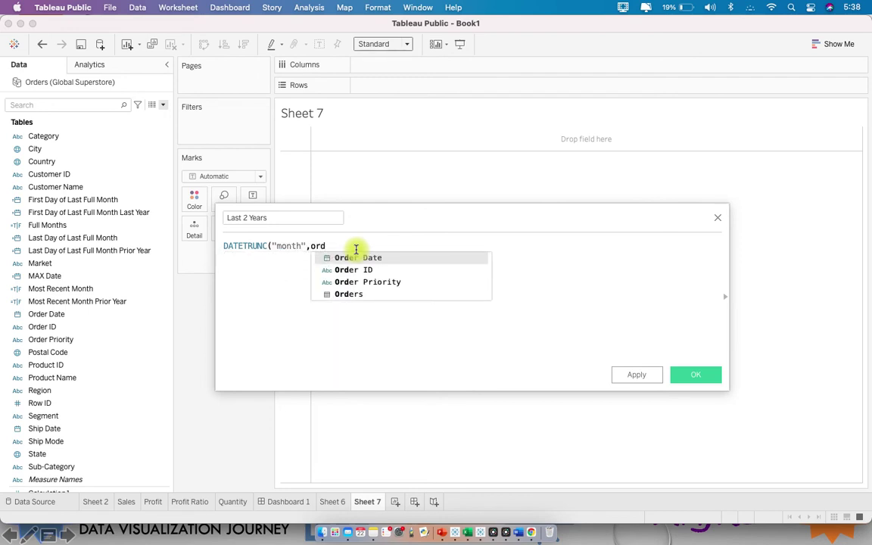
{"action": "key", "text": "Return"}
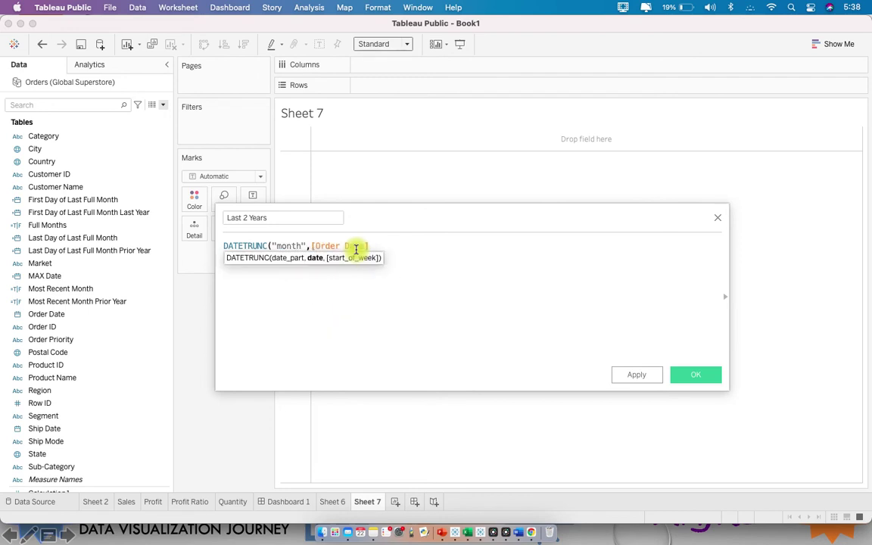
{"action": "type", "text": ") >"}
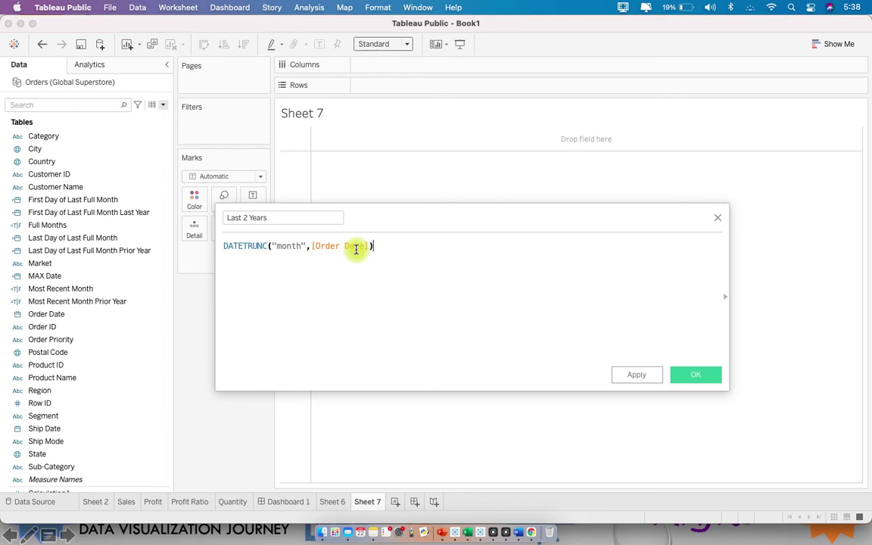
{"action": "type", "text": "="}
{"action": "key", "text": "Return"}
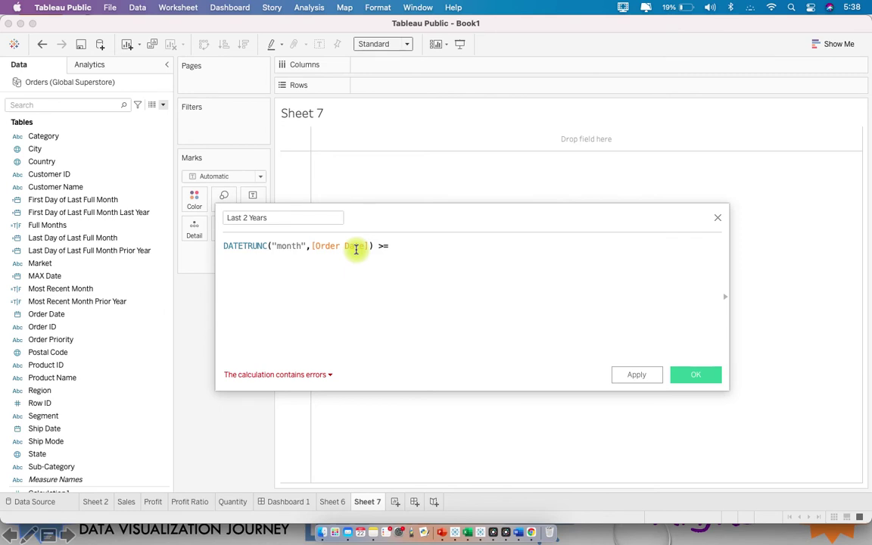
Complete the comparison on a new line with DATEADD("year", -1, DATETRUNC("year", [MAX Date])).
{"action": "type", "text": "DATEAD"}
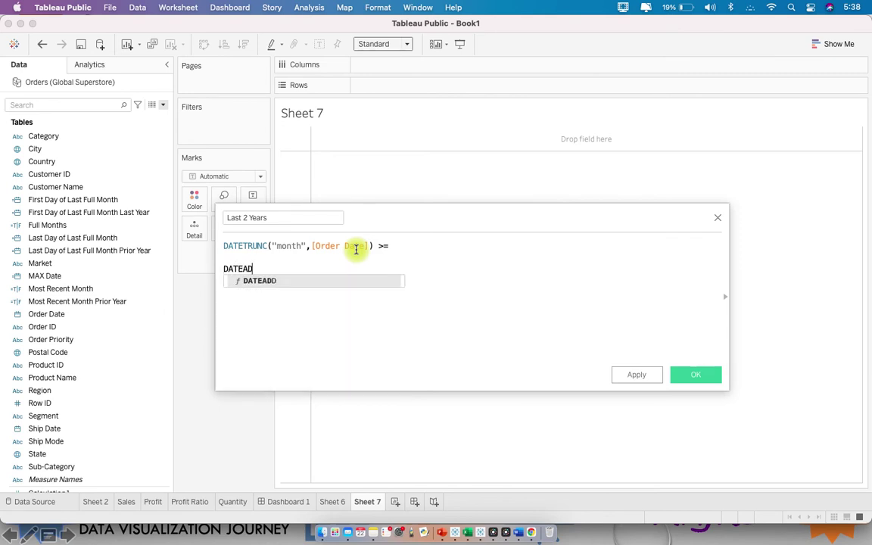
{"action": "type", "text": "D("}
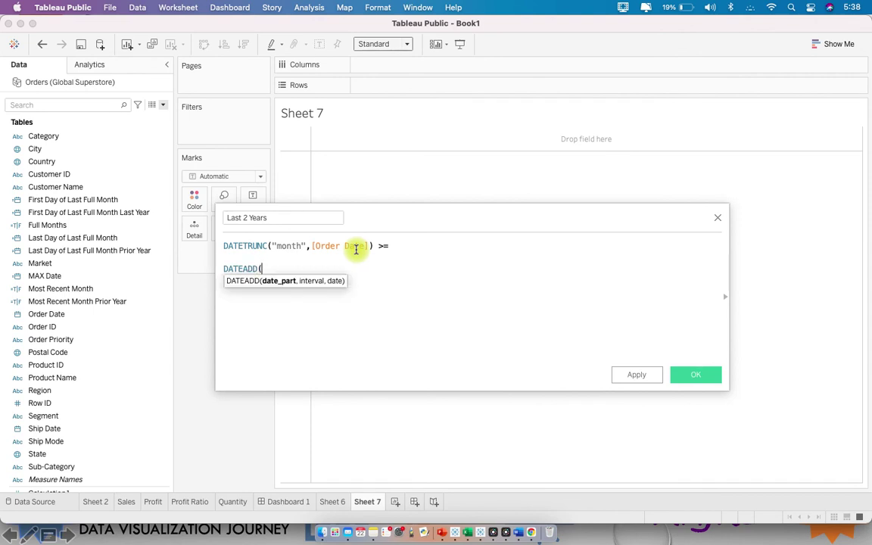
{"action": "type", "text": "\"year\",-1"}
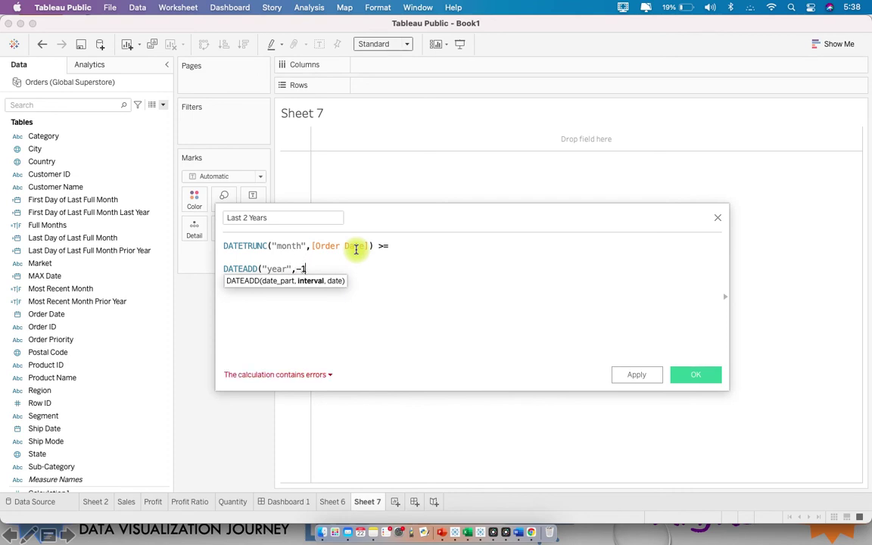
{"action": "type", "text": ", DA"}
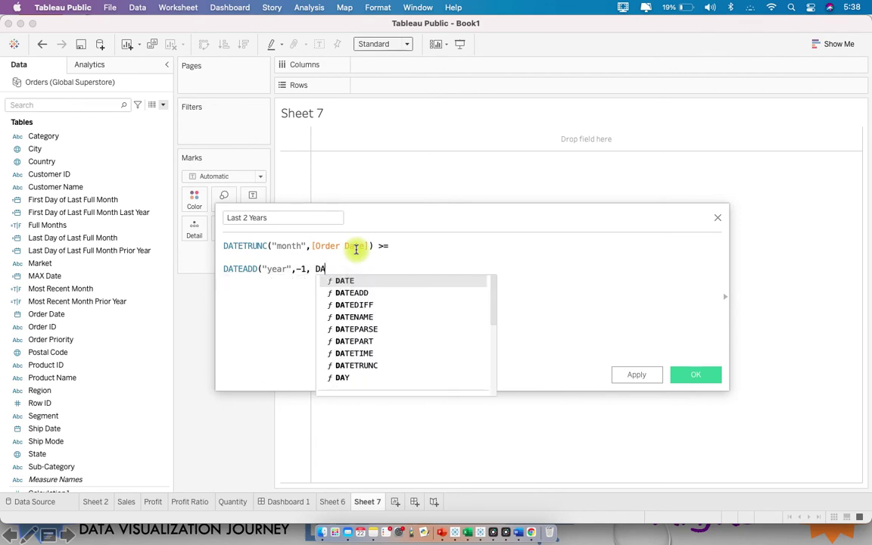
{"action": "type", "text": "TETR"}
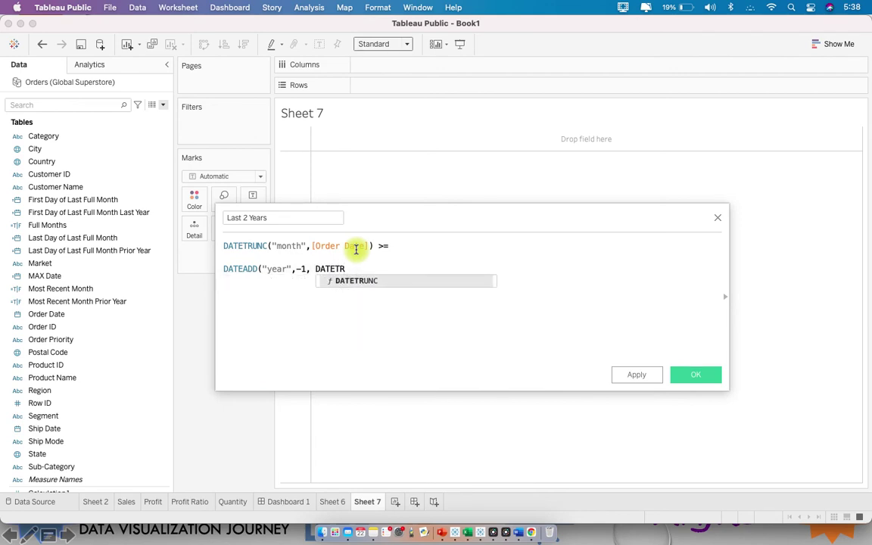
{"action": "key", "text": "Return"}
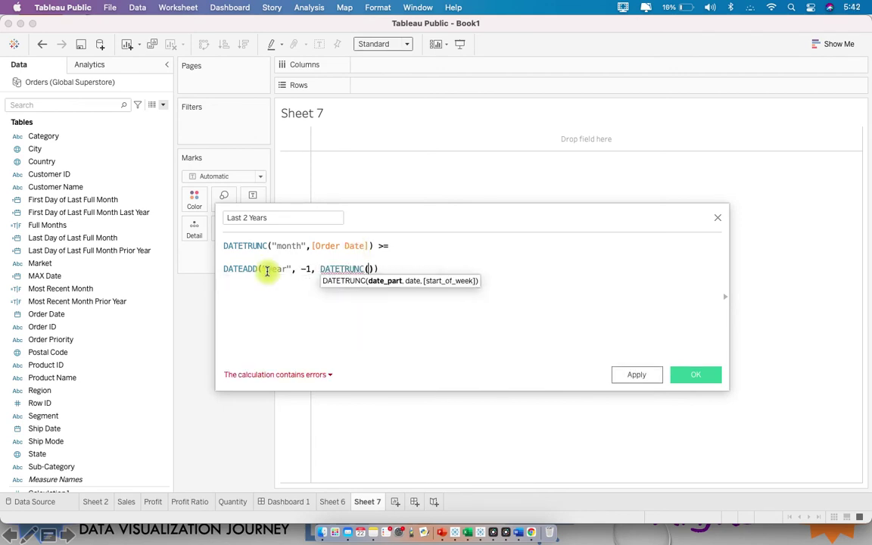
{"action": "type", "text": "\""}
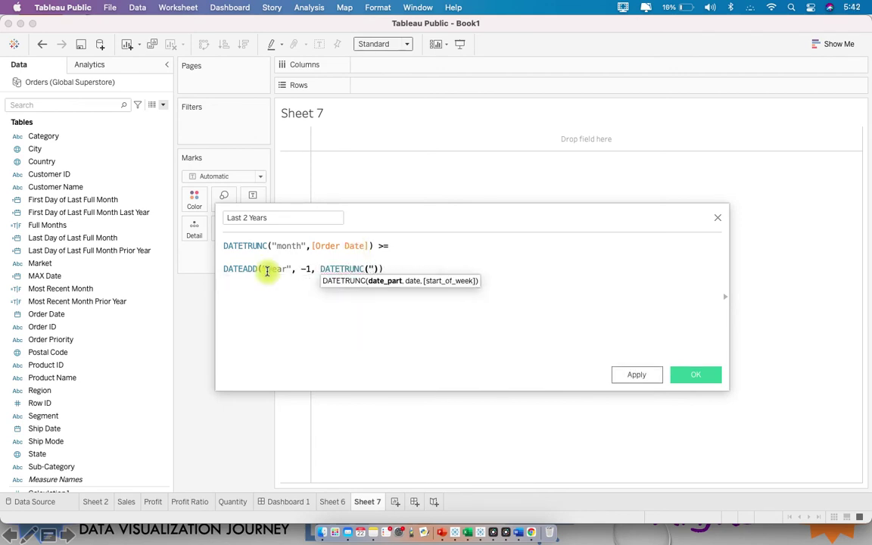
{"action": "type", "text": "year\","}
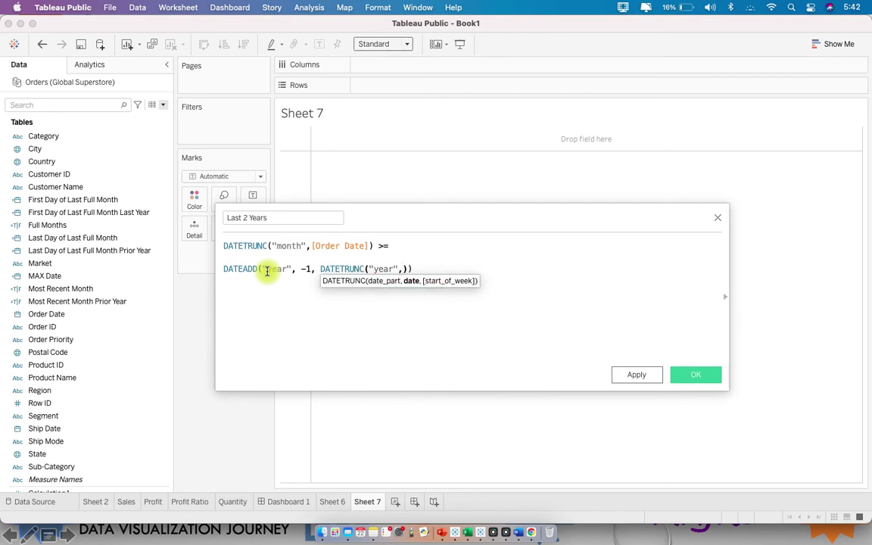
{"action": "type", "text": " max"}
{"action": "key", "text": "Down"}
{"action": "key", "text": "Return"}
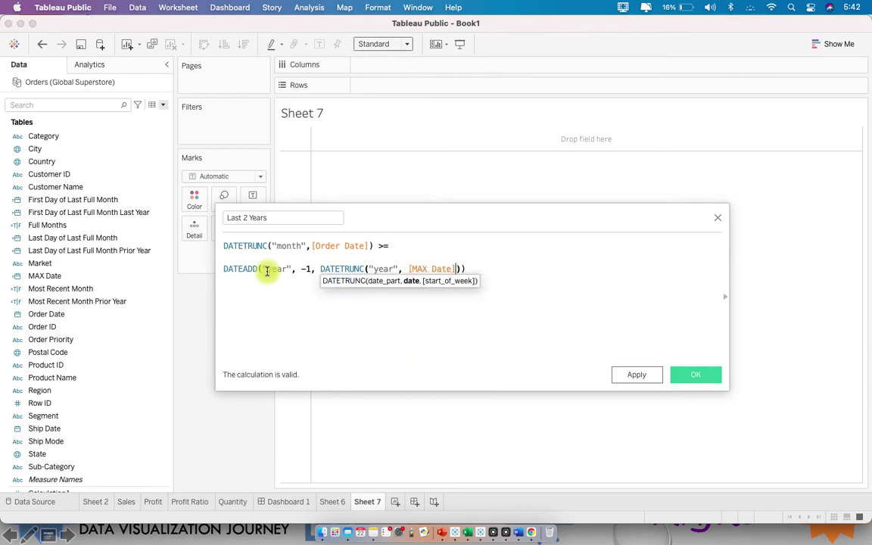
{"action": "key", "text": "End"}
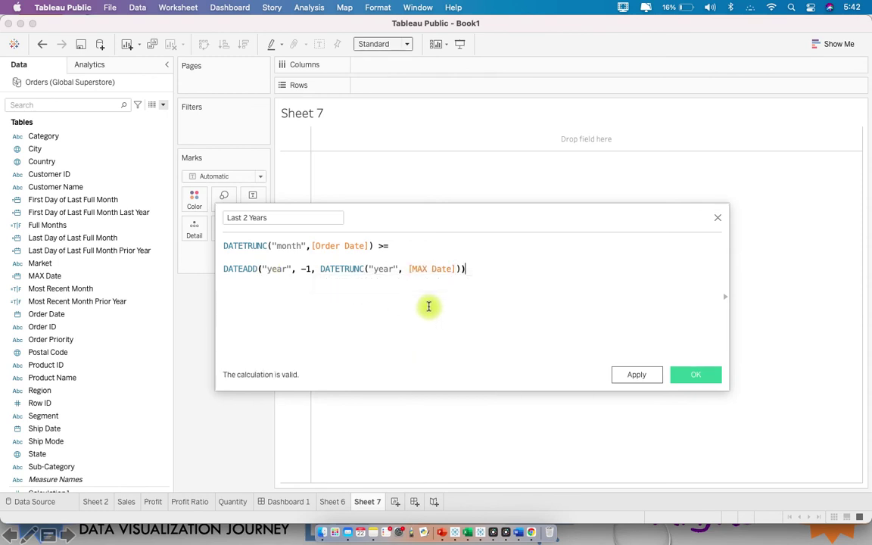
Highlight the MAX Date argument inside the formula's yearly DATETRUNC expression.
{"action": "left_click_drag", "start_coordinate": [409, 269], "coordinate": [461, 268]}
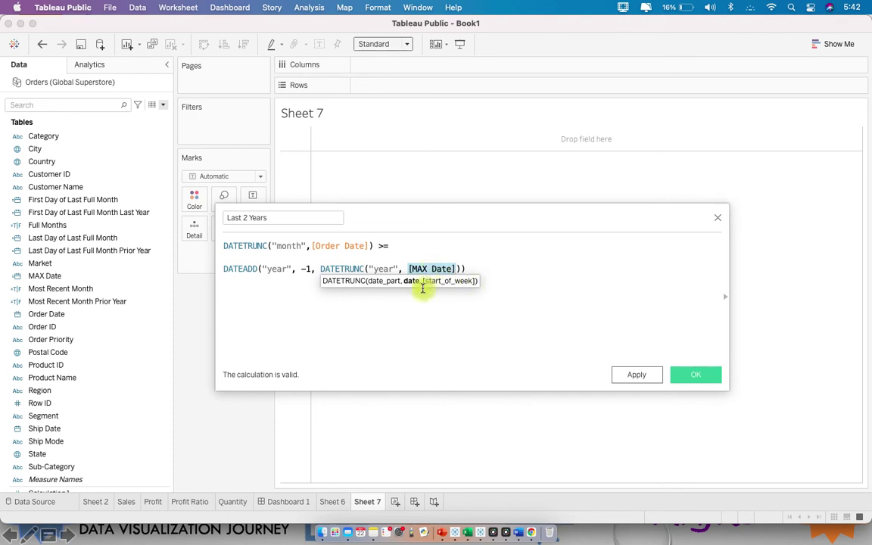
{"action": "left_click", "coordinate": [409, 268]}
{"action": "left_click_drag", "start_coordinate": [411, 268], "coordinate": [457, 267]}
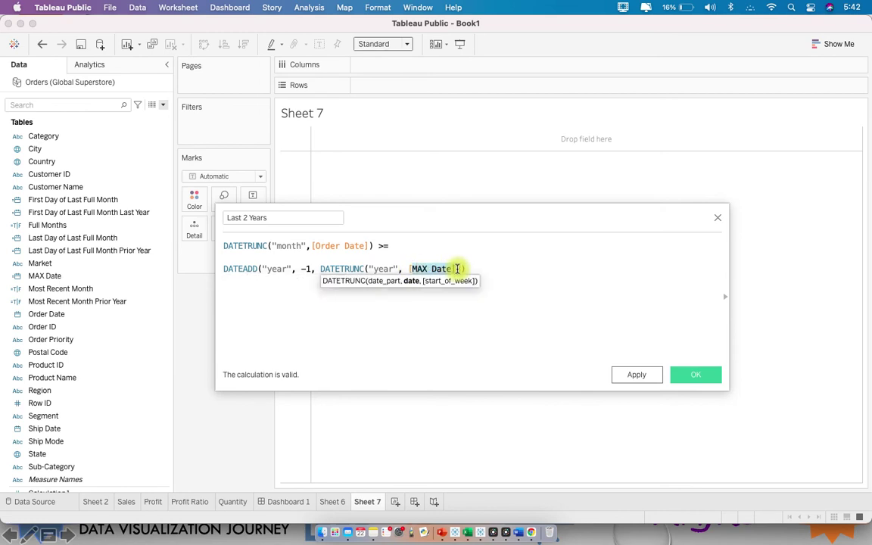
Review the DATEADD line comparing against MAX Date and save the Last 2 Years calculated field.
{"action": "left_click", "coordinate": [461, 311]}
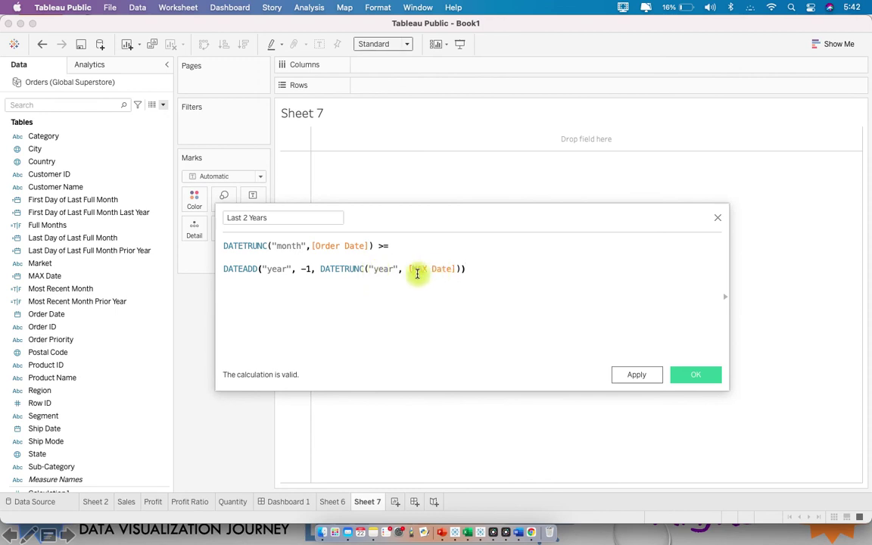
{"action": "left_click_drag", "start_coordinate": [400, 268], "coordinate": [456, 269]}
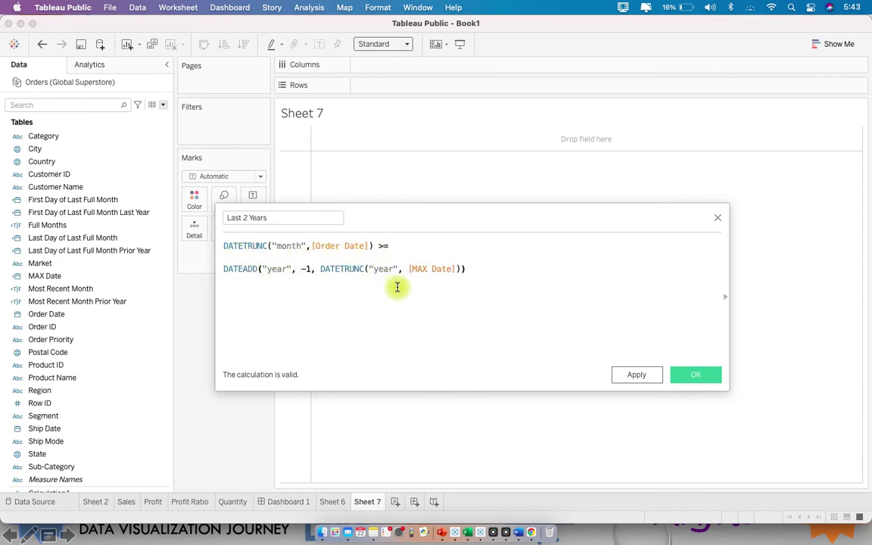
{"action": "left_click_drag", "start_coordinate": [467, 277], "coordinate": [224, 269]}
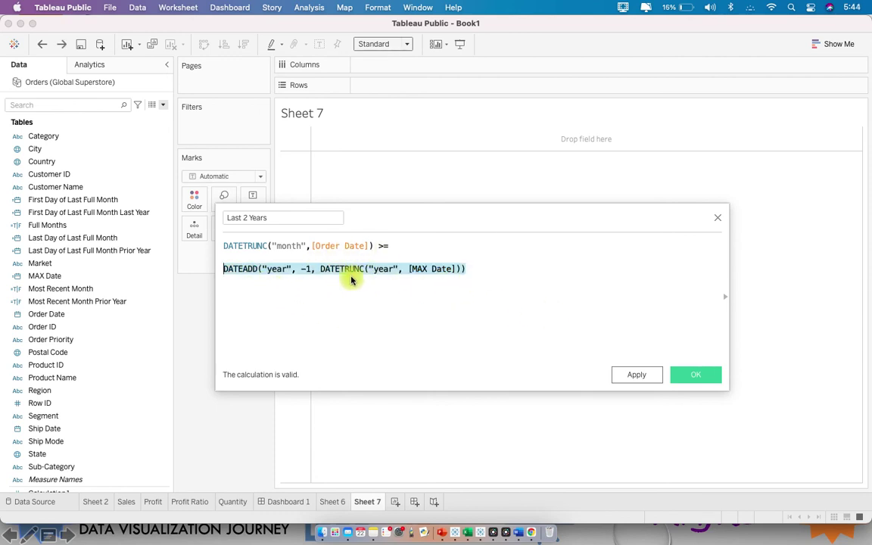
{"action": "left_click", "coordinate": [400, 302]}
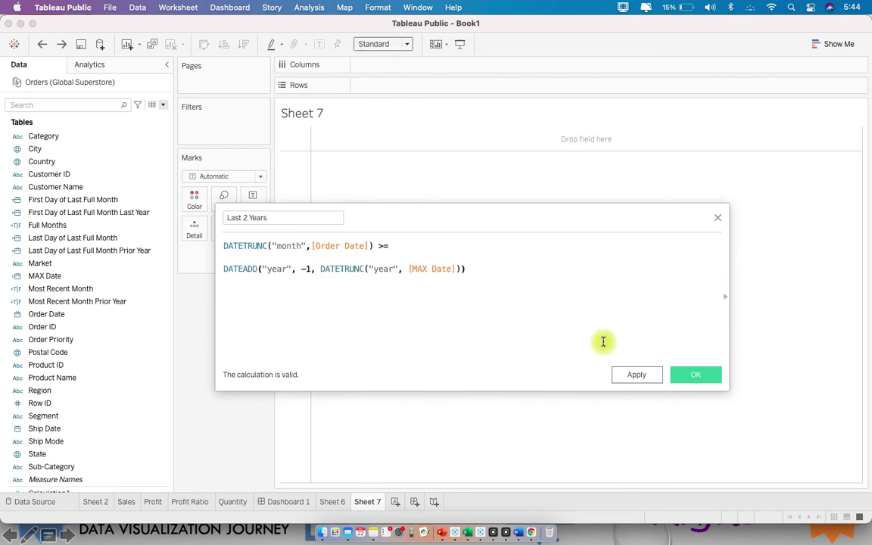
{"action": "left_click", "coordinate": [697, 375]}
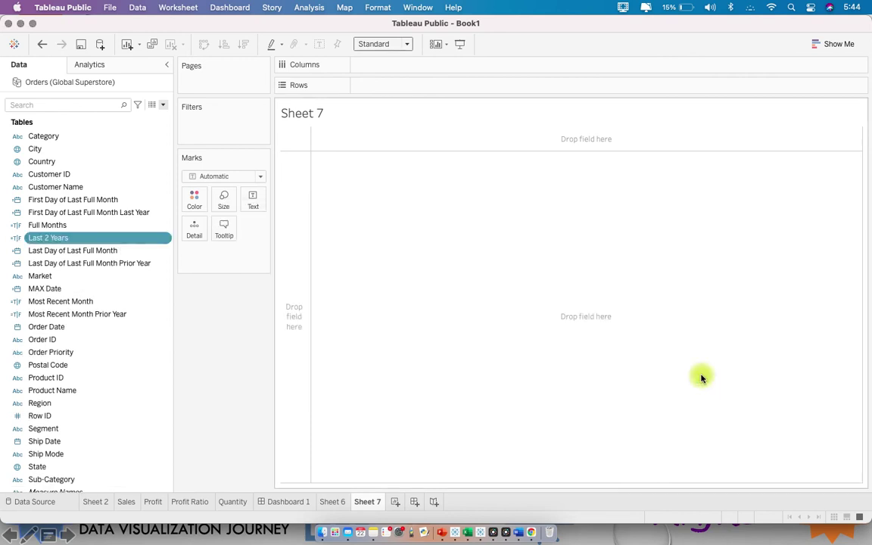
{"action": "left_click", "coordinate": [61, 225]}
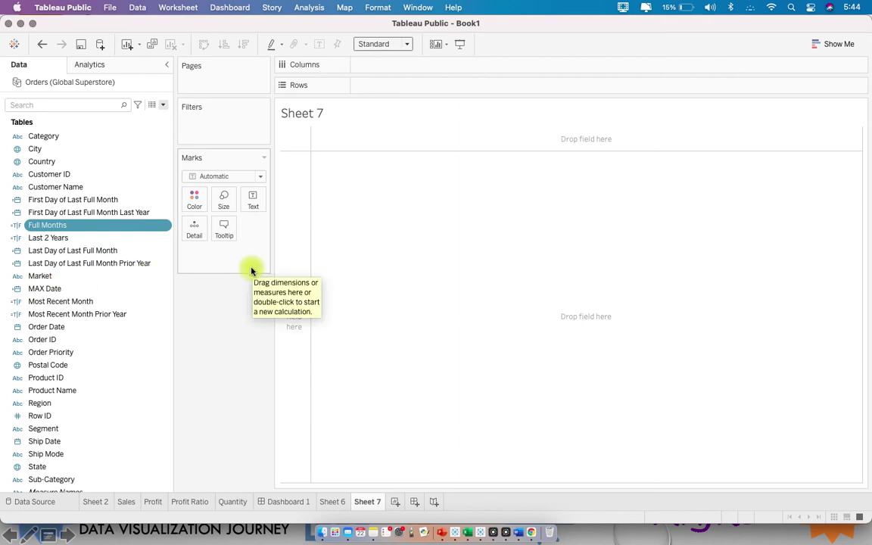
{"action": "left_click", "coordinate": [808, 512]}
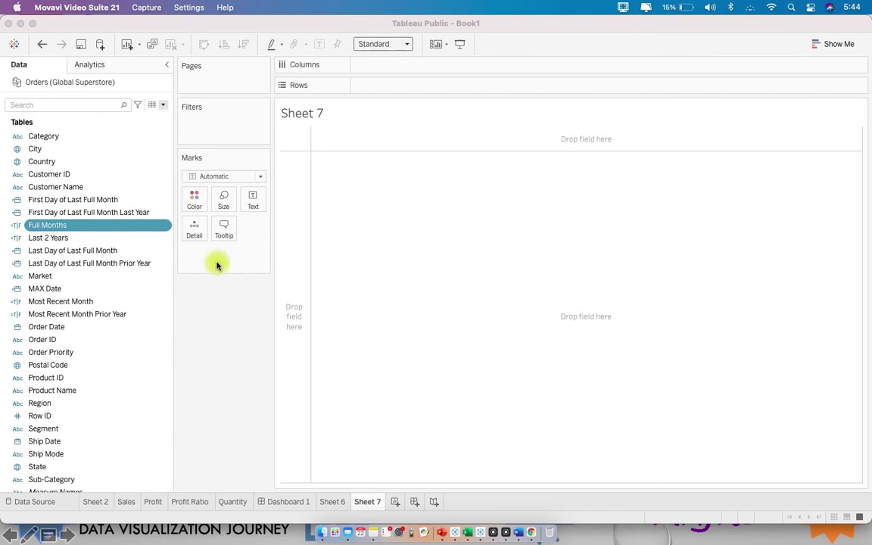
{"action": "left_click", "coordinate": [191, 314]}
Place the Sales measure on Rows of Sheet 7 to chart it as a sum.
{"action": "scroll", "coordinate": [93, 416], "scroll_direction": "down", "scroll_amount": 1}
{"action": "scroll", "coordinate": [93, 416], "scroll_direction": "down", "scroll_amount": 6}
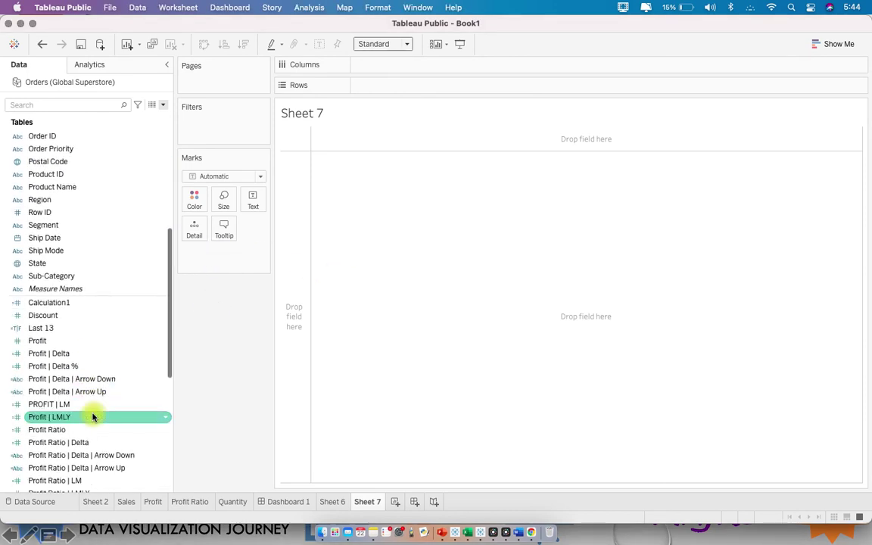
{"action": "scroll", "coordinate": [89, 404], "scroll_direction": "down", "scroll_amount": 4}
{"action": "scroll", "coordinate": [89, 405], "scroll_direction": "down", "scroll_amount": 3}
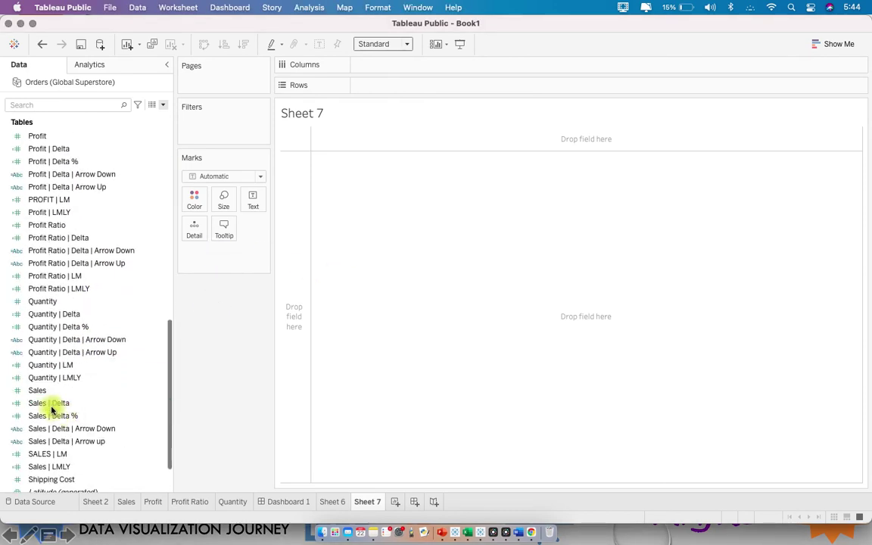
{"action": "left_click_drag", "start_coordinate": [39, 392], "coordinate": [382, 85]}
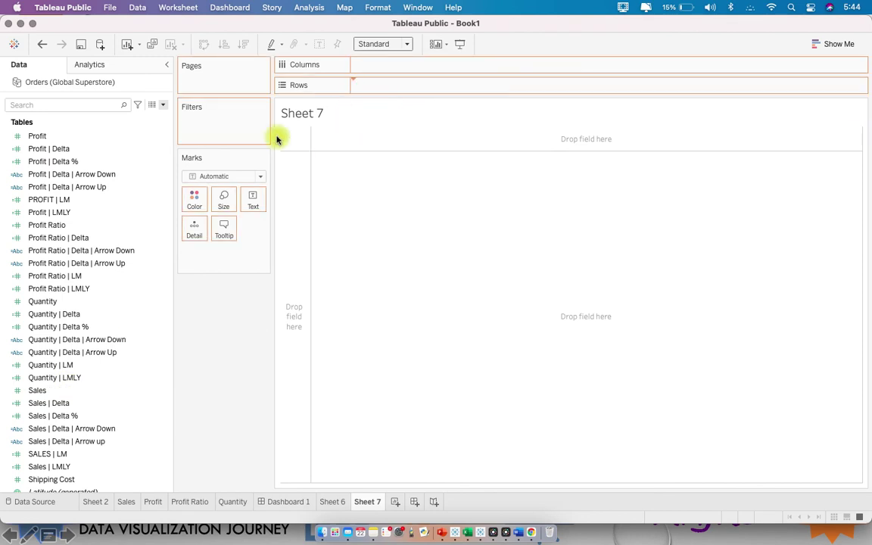
Place Order Date on Columns at the year level to plot sales by year.
{"action": "scroll", "coordinate": [146, 179], "scroll_direction": "up", "scroll_amount": 15}
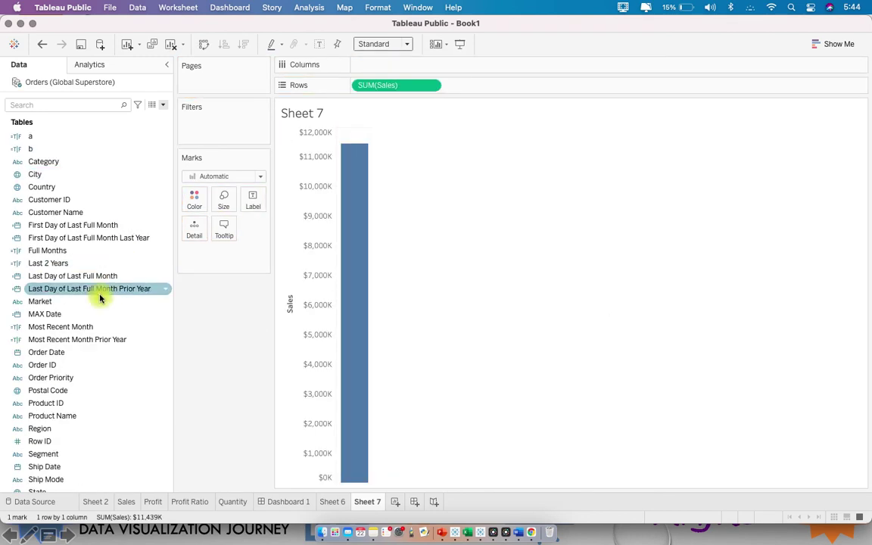
{"action": "scroll", "coordinate": [90, 288], "scroll_direction": "down", "scroll_amount": 3}
{"action": "mouse_move", "coordinate": [84, 304]}
{"action": "left_mouse_down"}
{"action": "mouse_move", "coordinate": [381, 115]}
{"action": "mouse_move", "coordinate": [411, 70]}
{"action": "mouse_move", "coordinate": [393, 66]}
{"action": "left_mouse_up"}
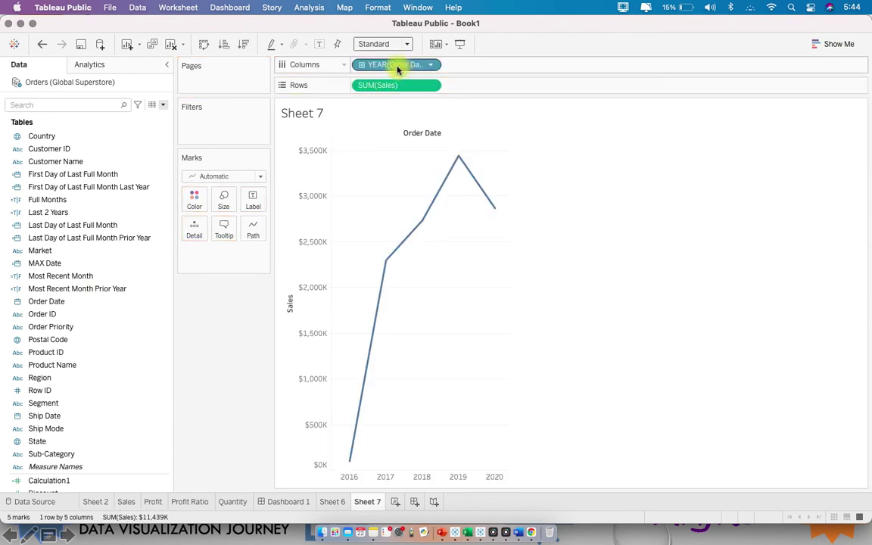